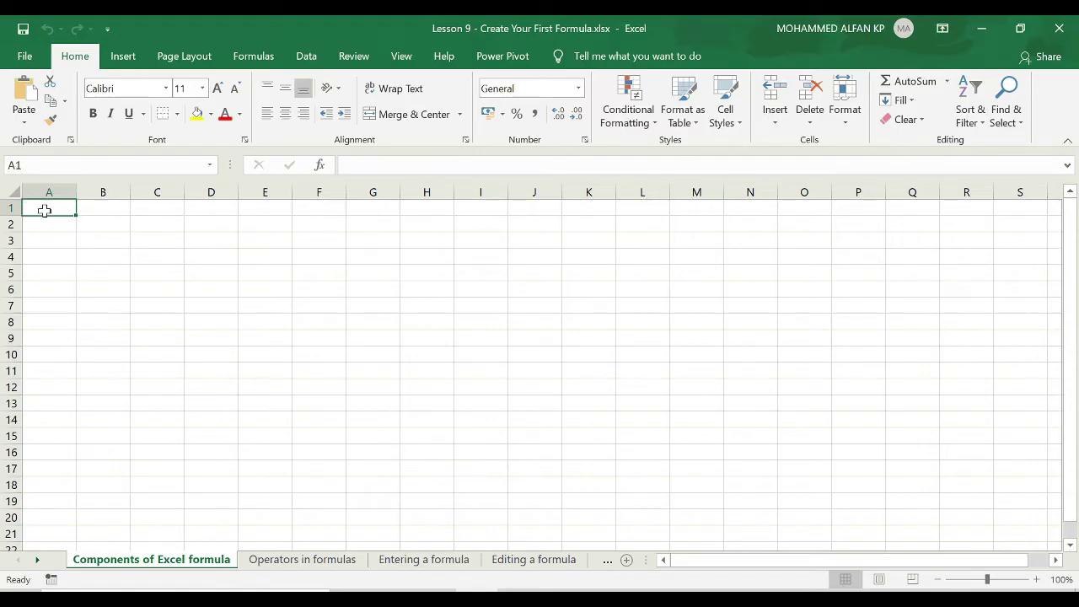
Browse the function suggestions for names starting with a, b, c and z in cell I6, and cancel the entry
click(477, 284)
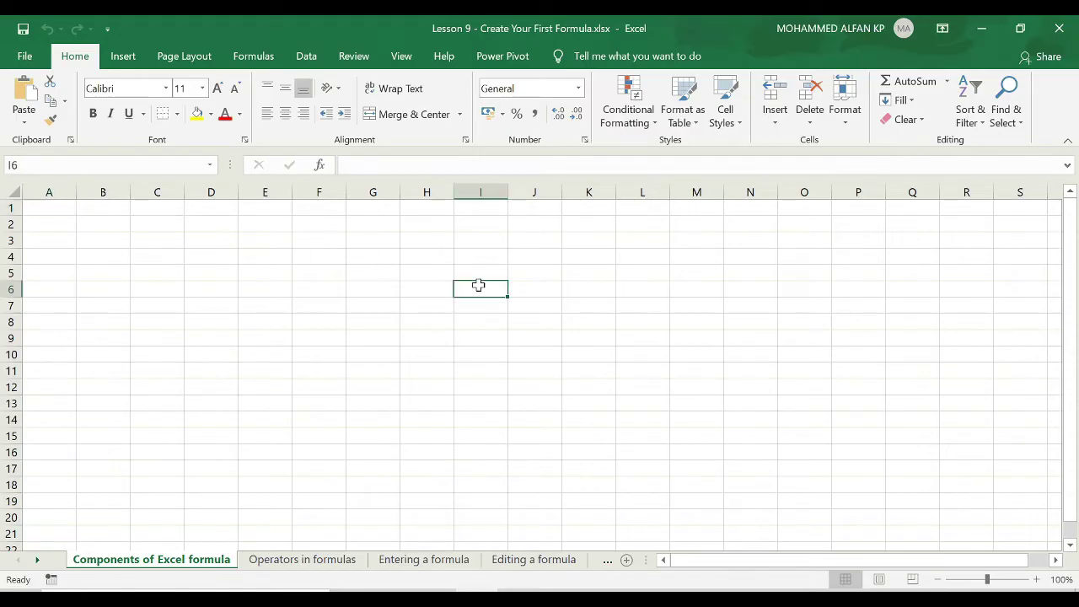
text(=)
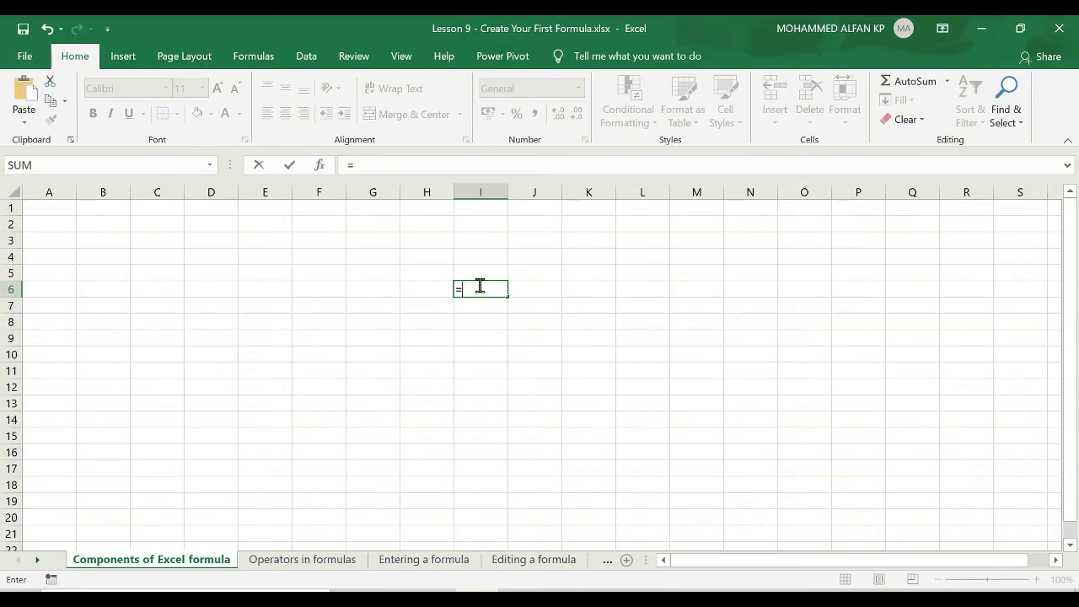
text(a)
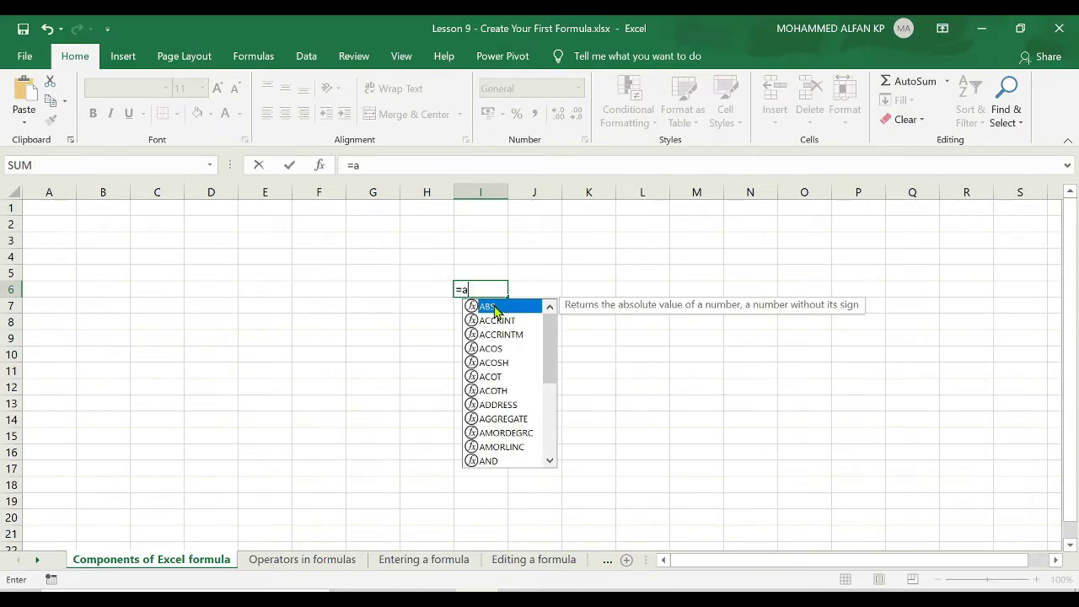
drag(548, 346, 510, 287)
key(BackSpace)
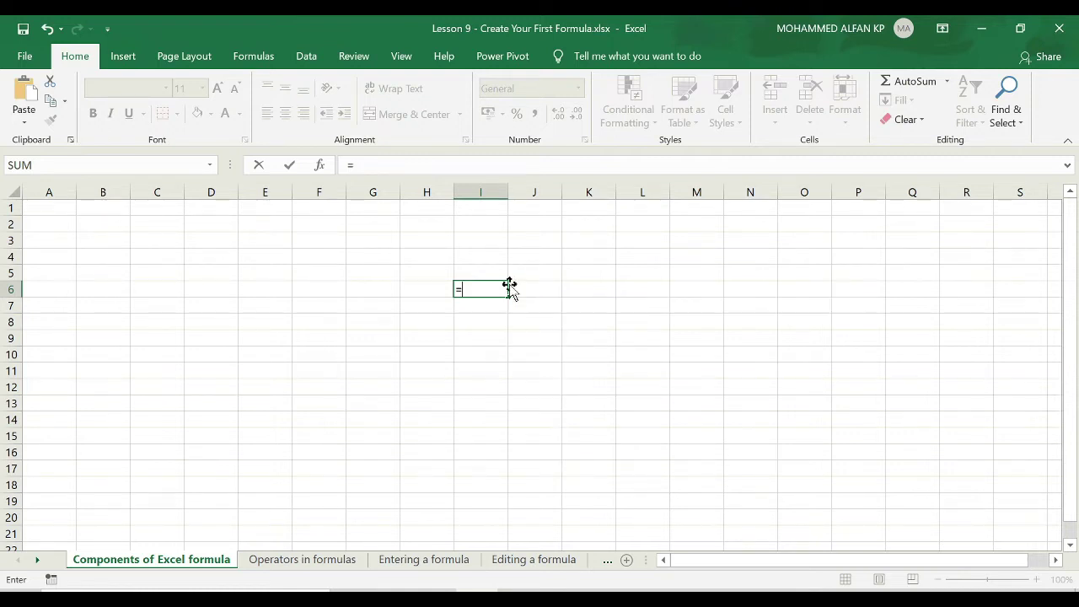
text(b)
drag(603, 354, 605, 315)
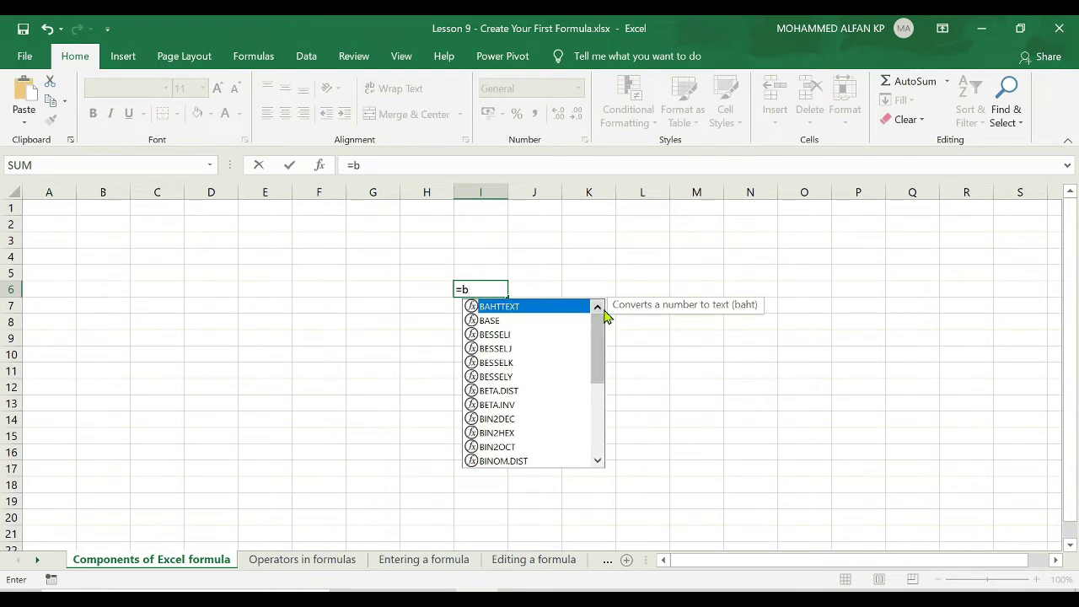
key(BackSpace)
text(c)
key(BackSpace)
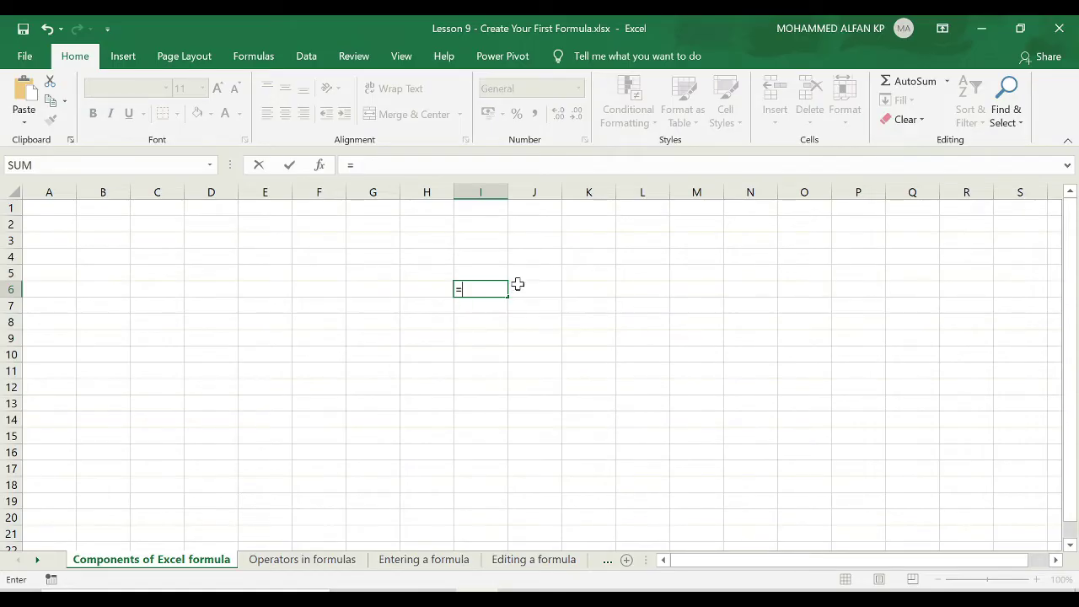
text(z)
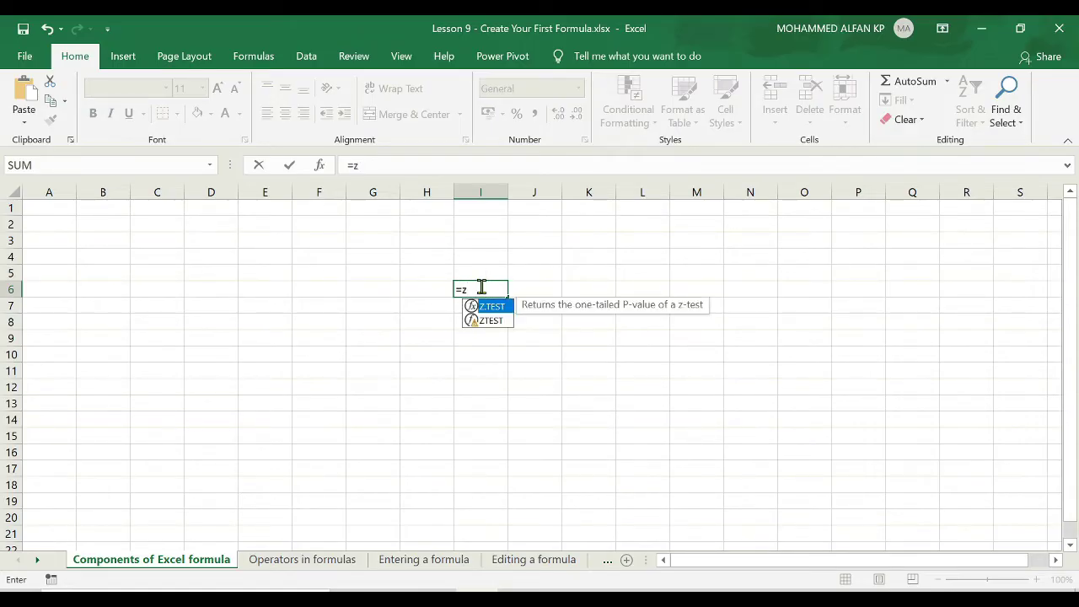
key(Escape)
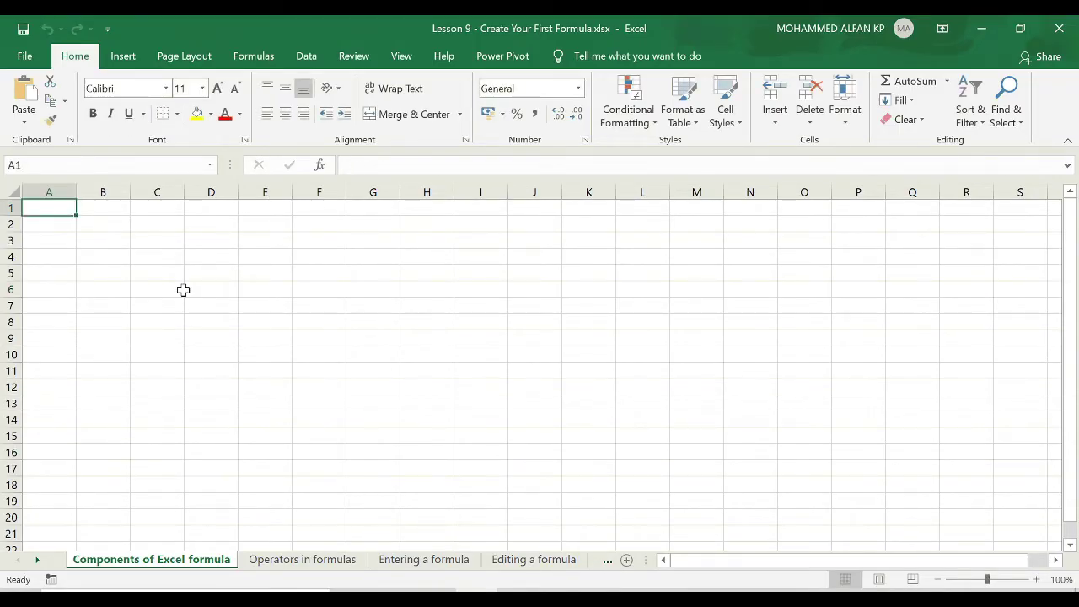
Enter the values 100, 200 and 300 in cells G4 to G6
click(375, 260)
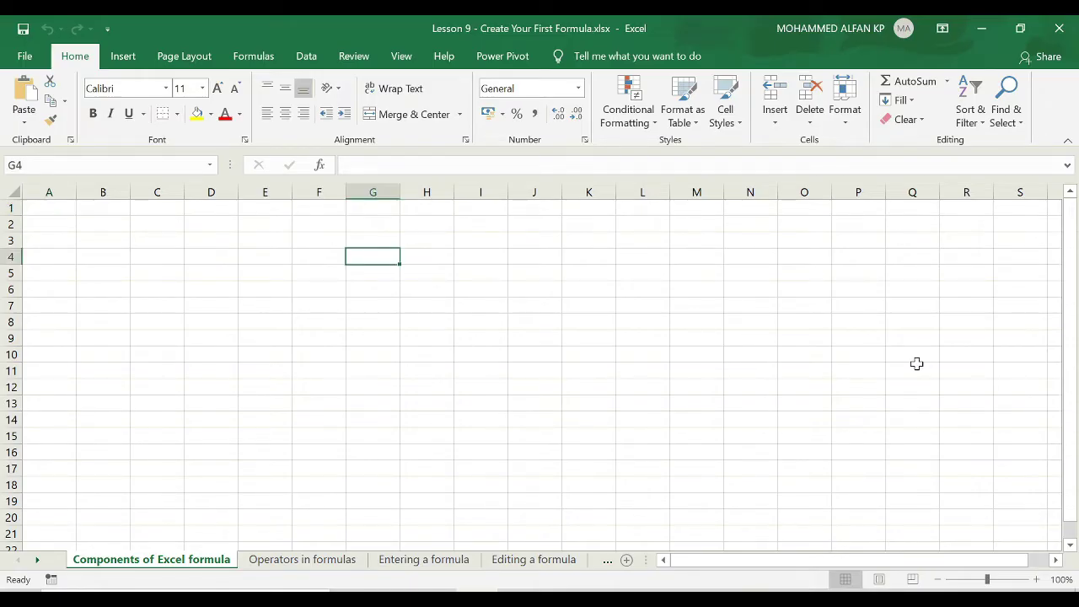
text(100)
key(Return)
text(200)
key(Return)
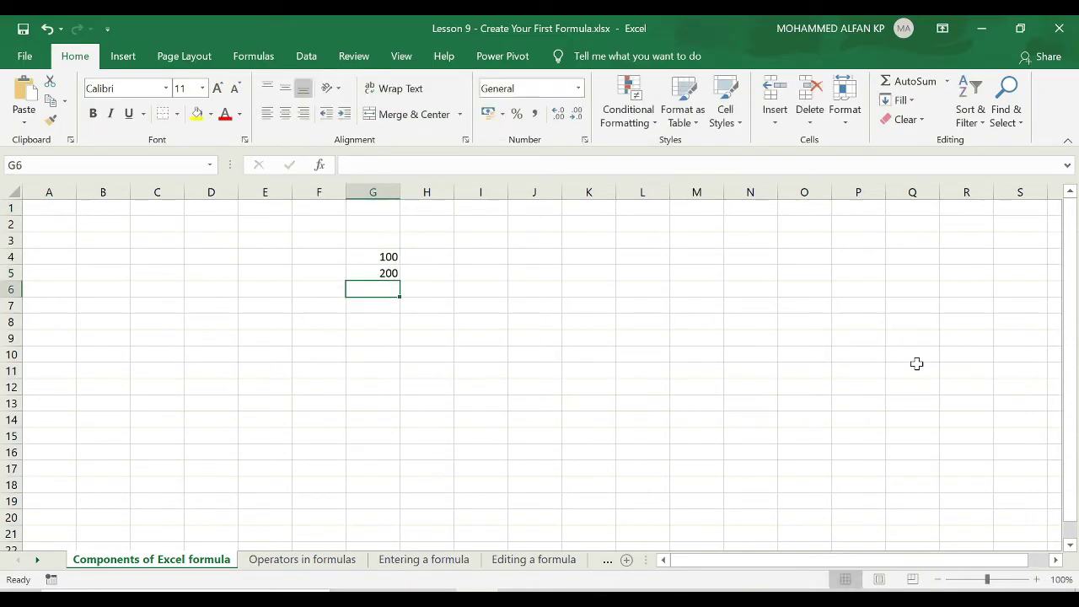
text(300)
key(Return)
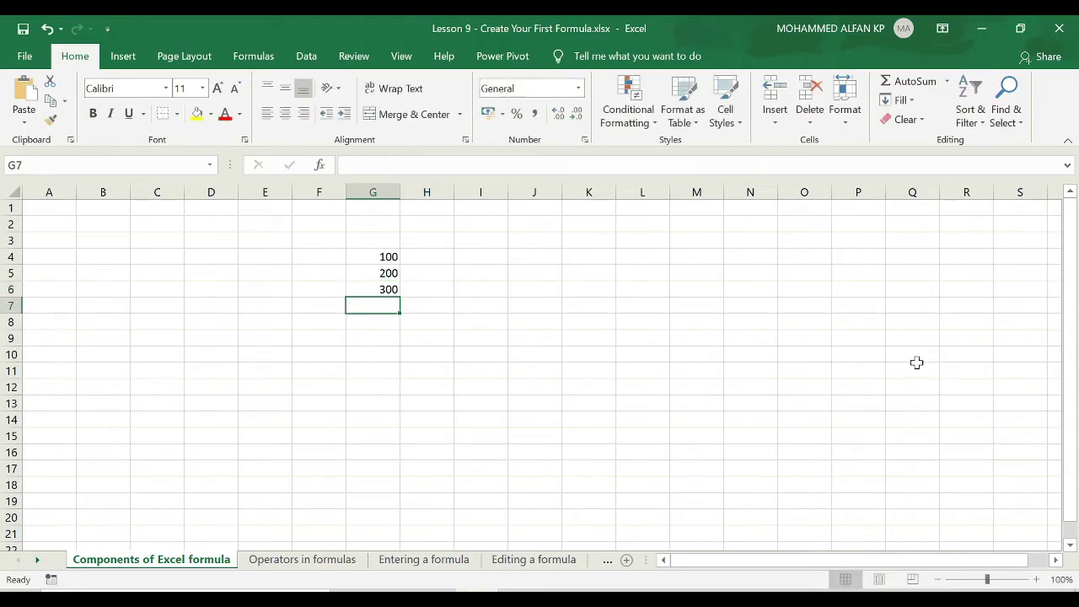
Enter the constant-value formula =10 in cell H4, check it, and clear the cell
click(427, 256)
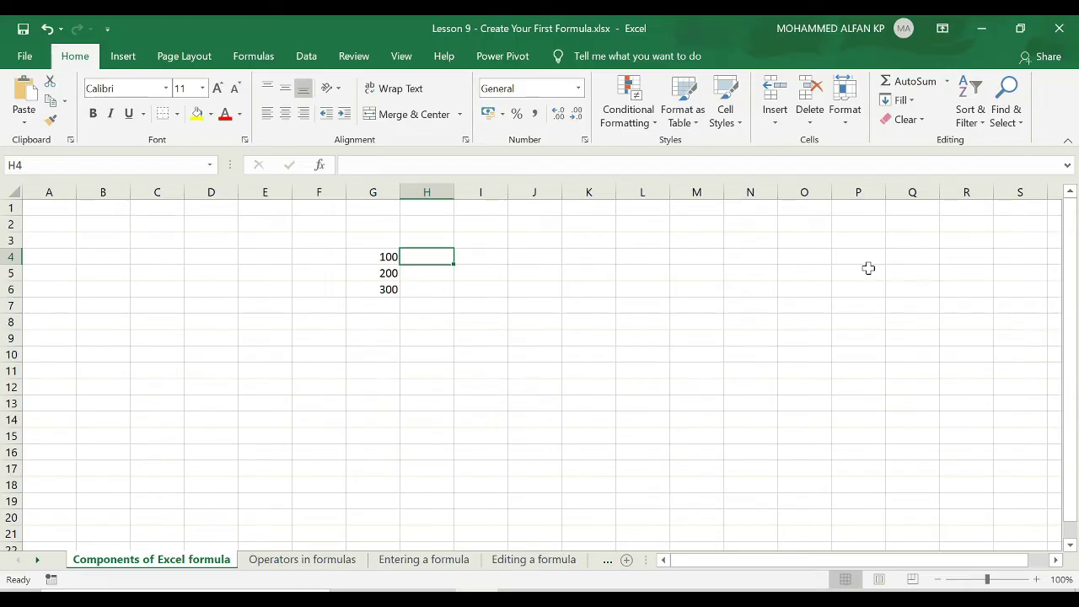
text(=)
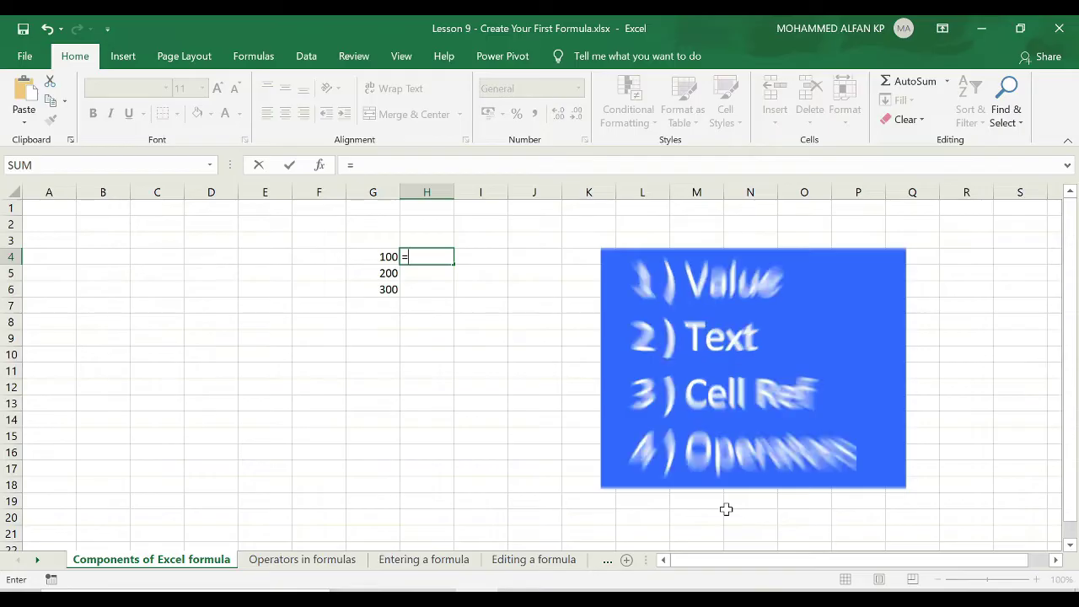
text(10)
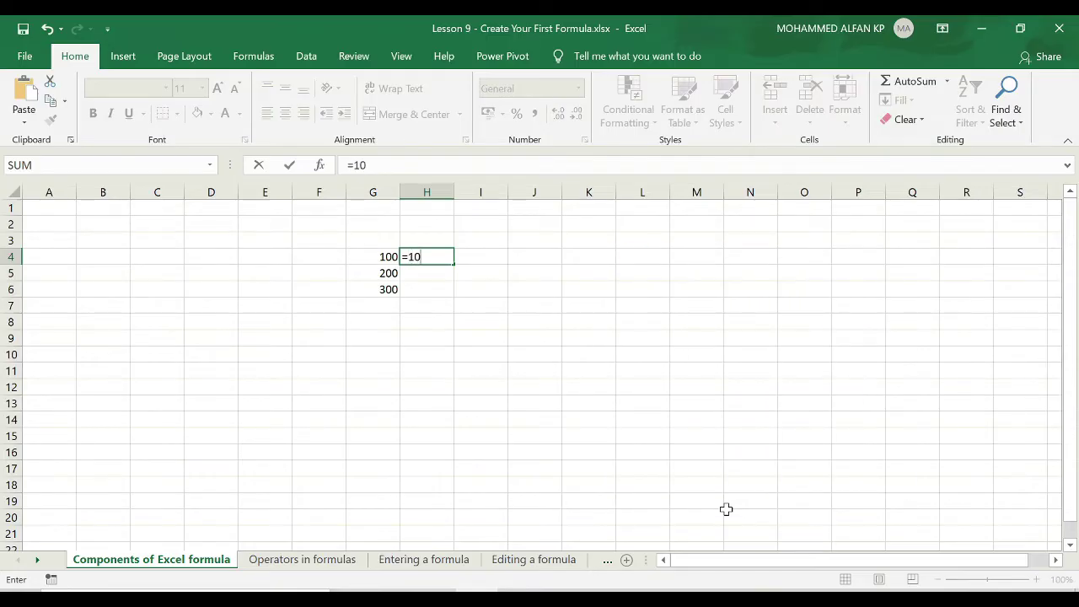
key(Return)
click(432, 258)
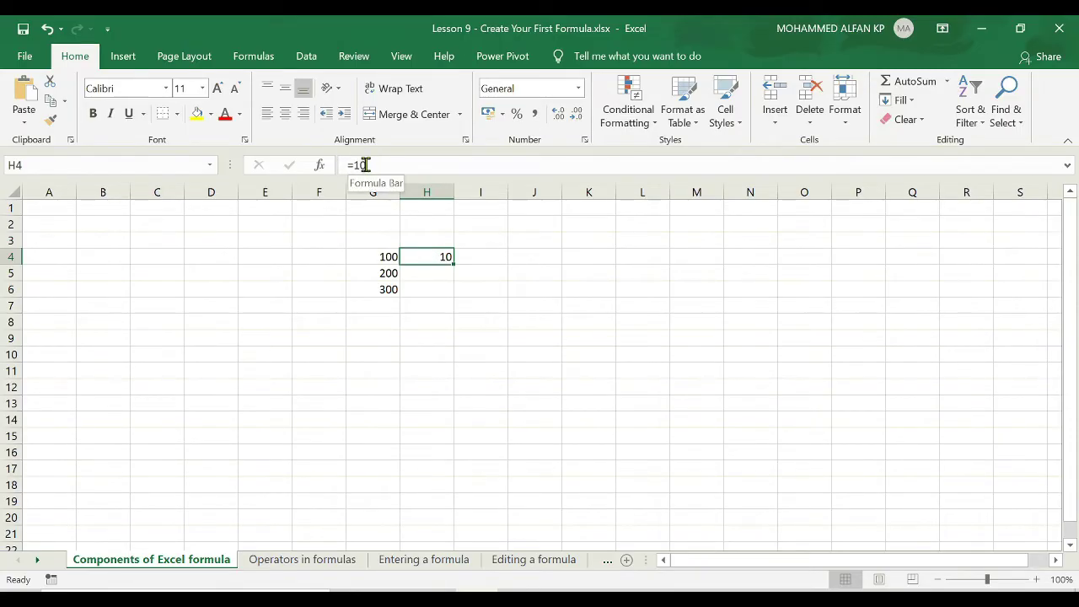
key(Delete)
Try the formula =excel with unquoted text in cell H4, and clear the cell
text(=)
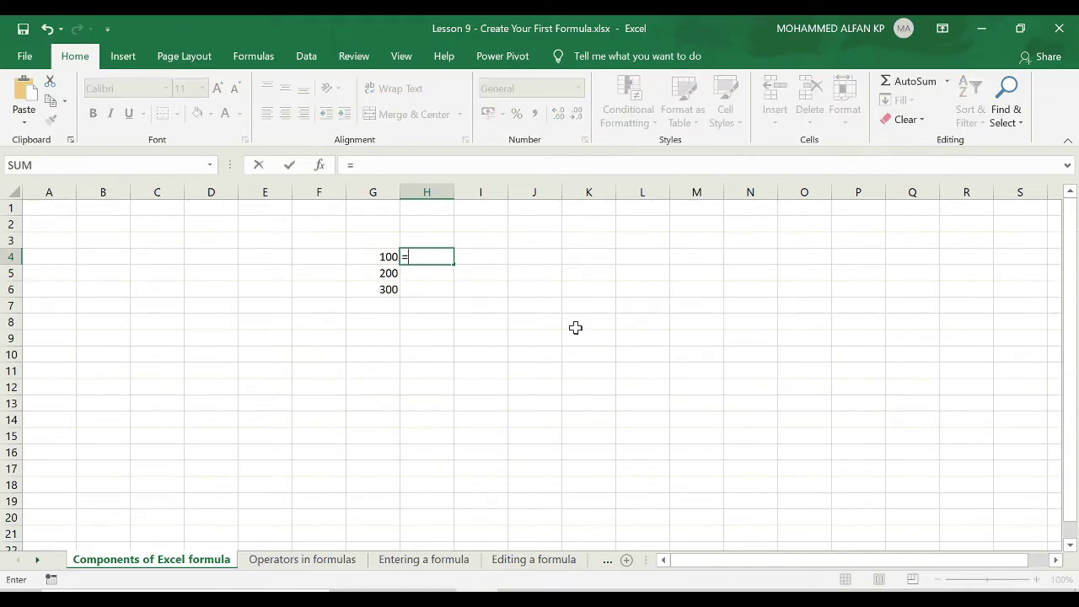
text(excel)
key(Return)
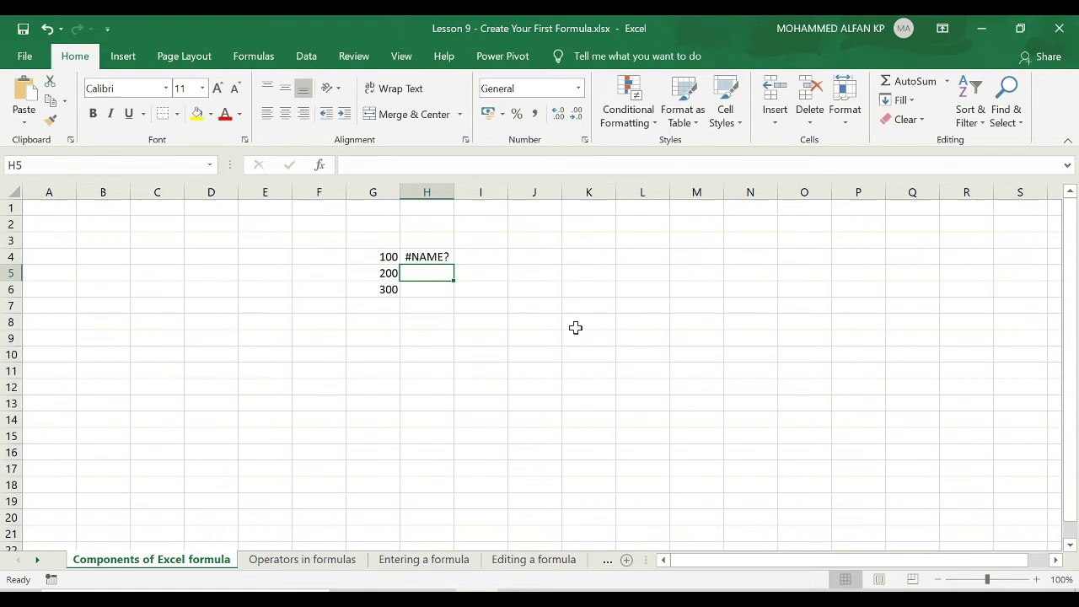
key(Up)
key(Delete)
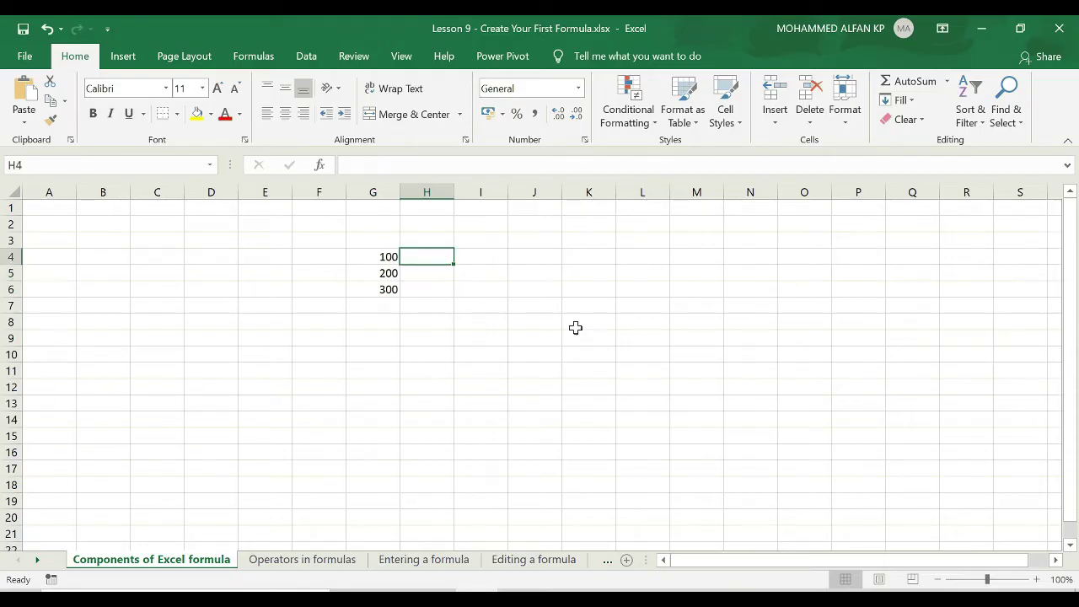
Enter the quoted text formula ="abc" in cell H4, check it, and clear the cell
text(=)
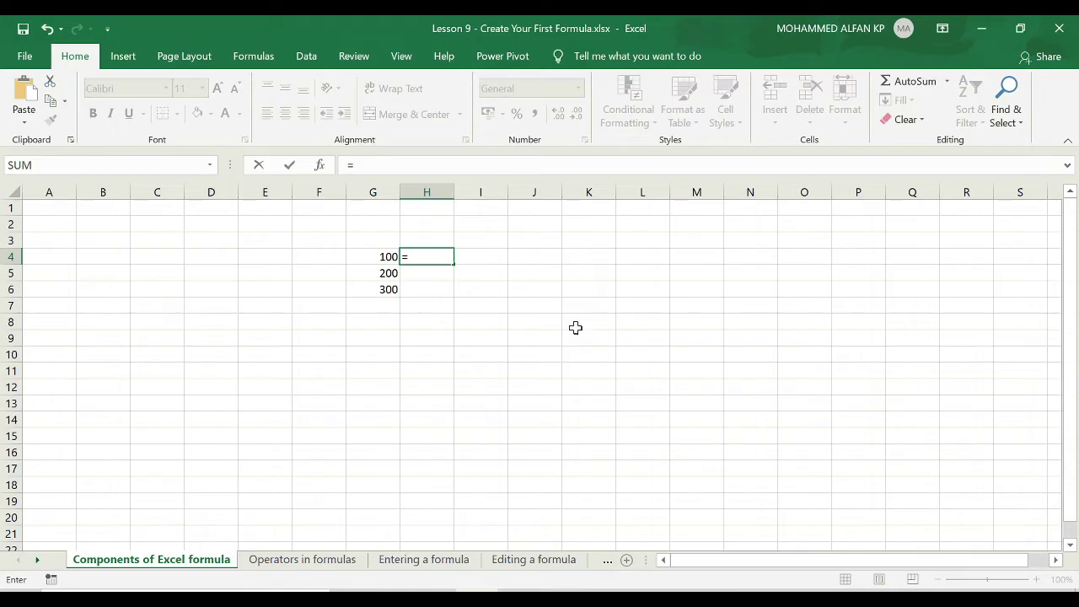
text("abc")
key(Return)
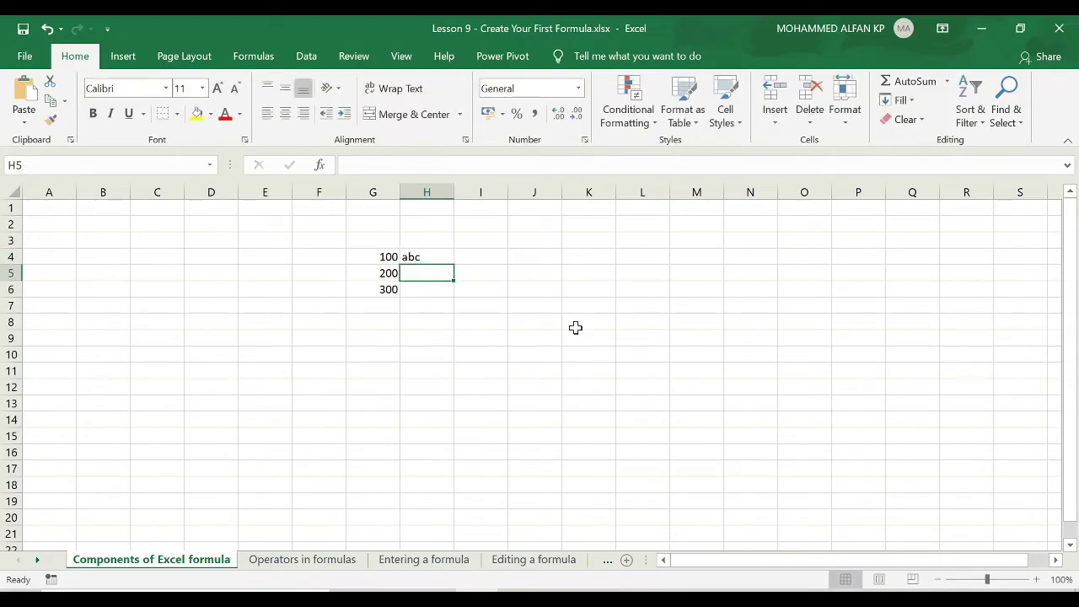
click(424, 257)
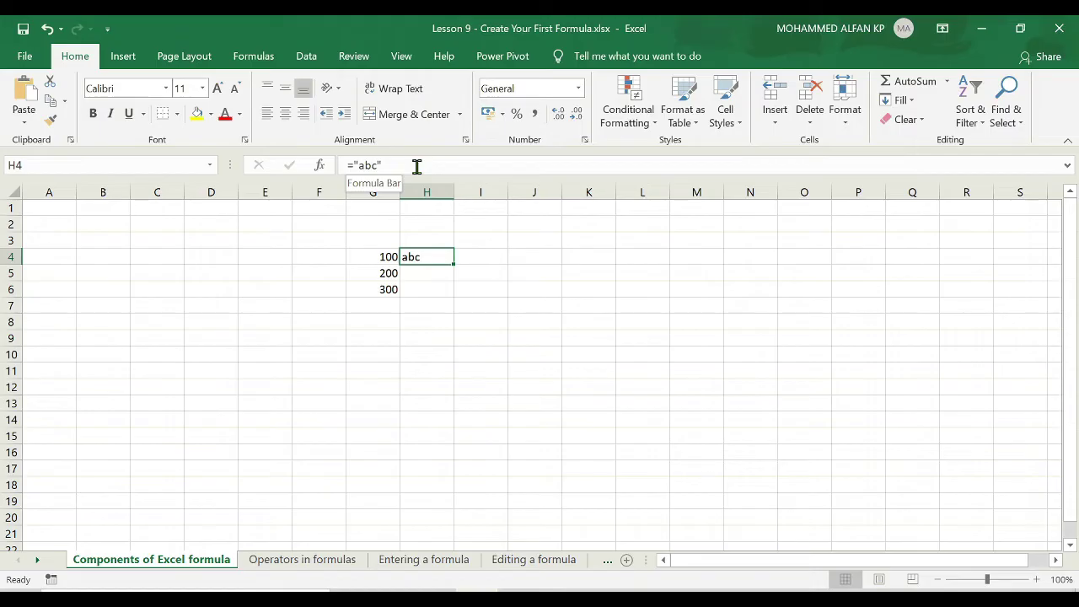
key(Delete)
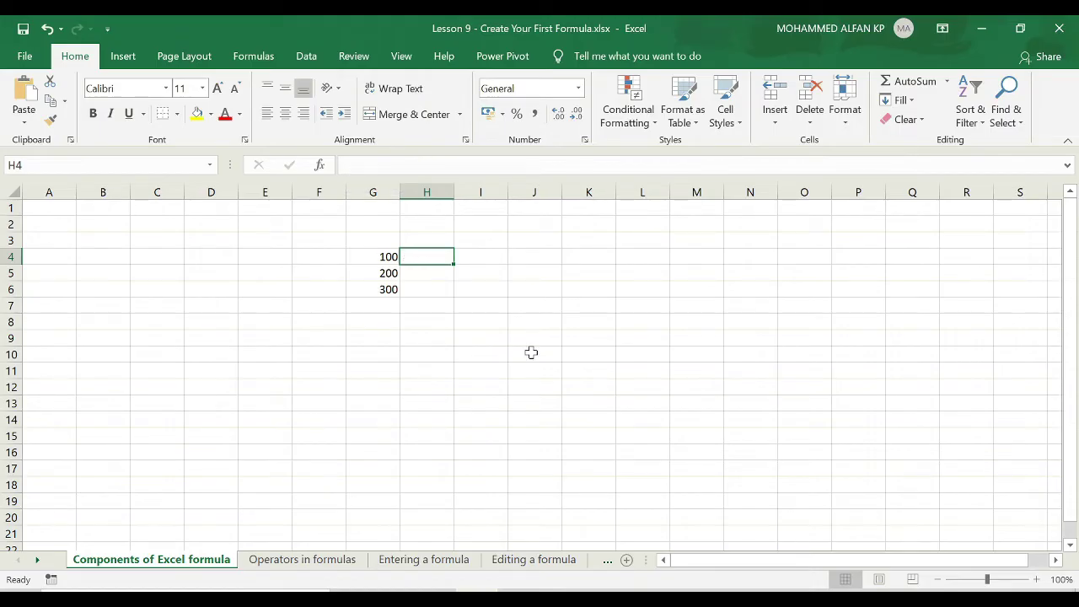
Enter the cell reference formula =G4 in cell H4 and review it
text(=)
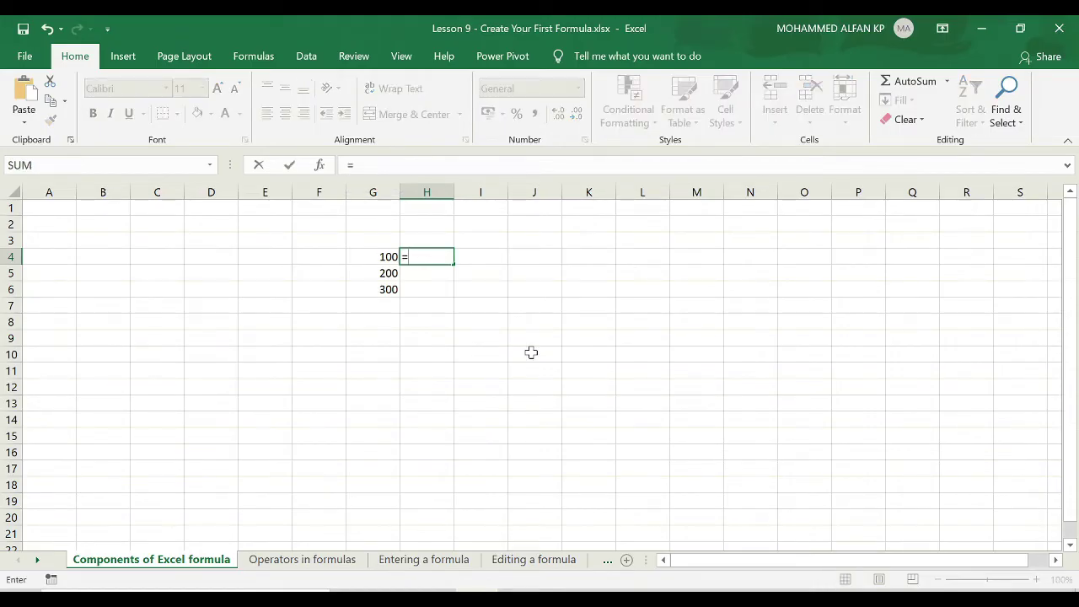
click(371, 254)
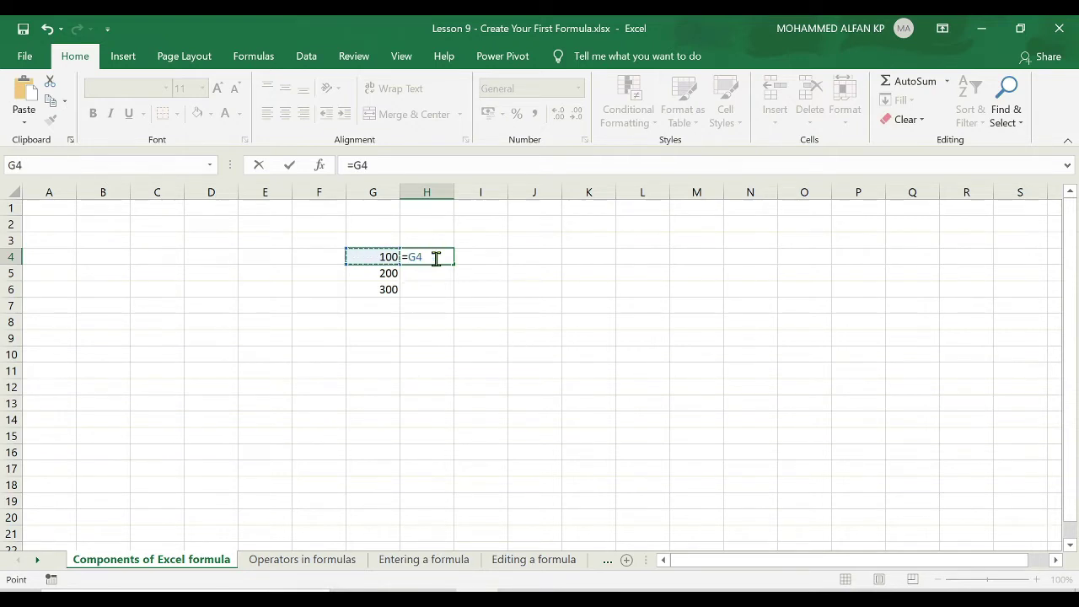
key(Return)
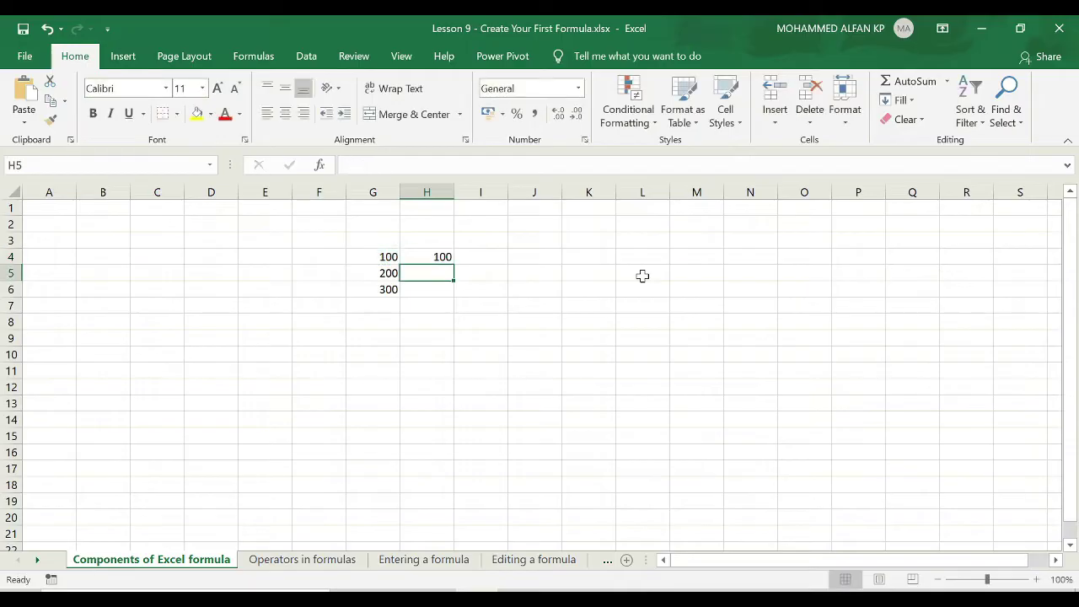
click(447, 257)
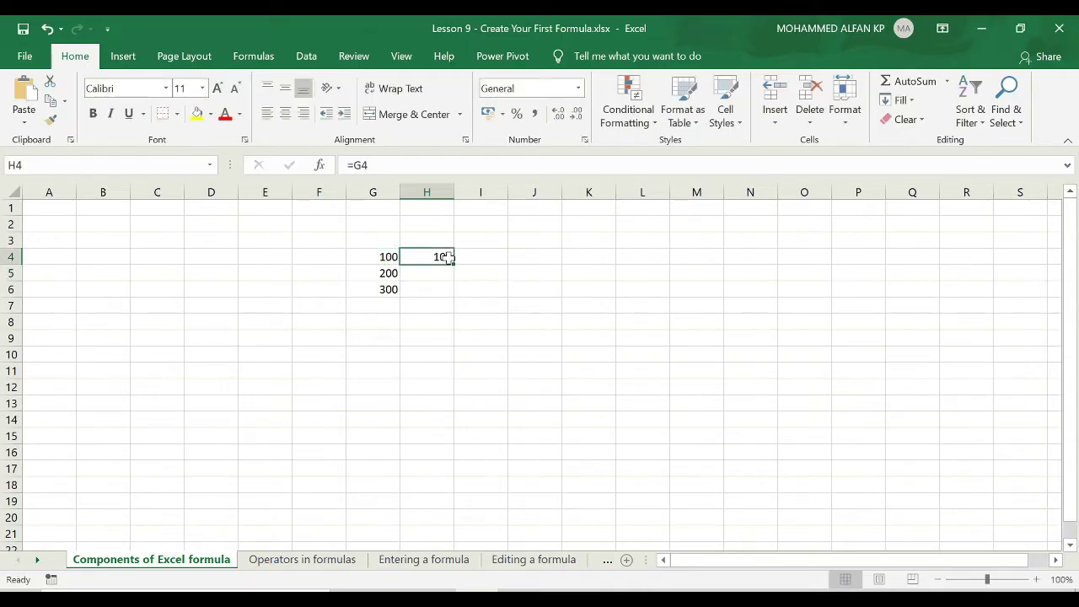
Test the reference in H4 by changing G4 to 300 and 1000, and restore G4 to 100
click(386, 256)
text(3)
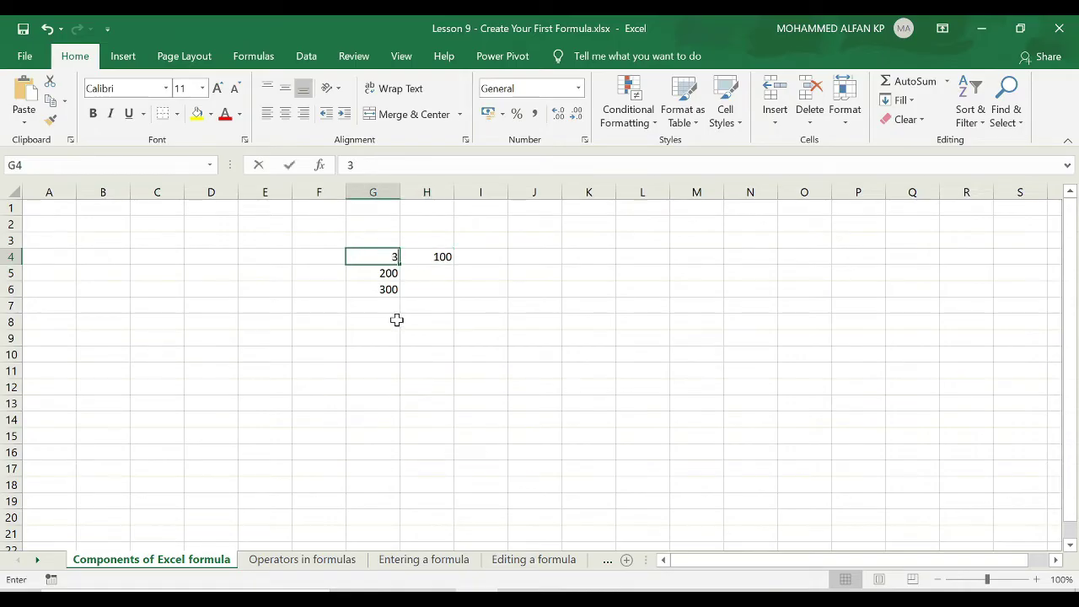
text(00)
key(Return)
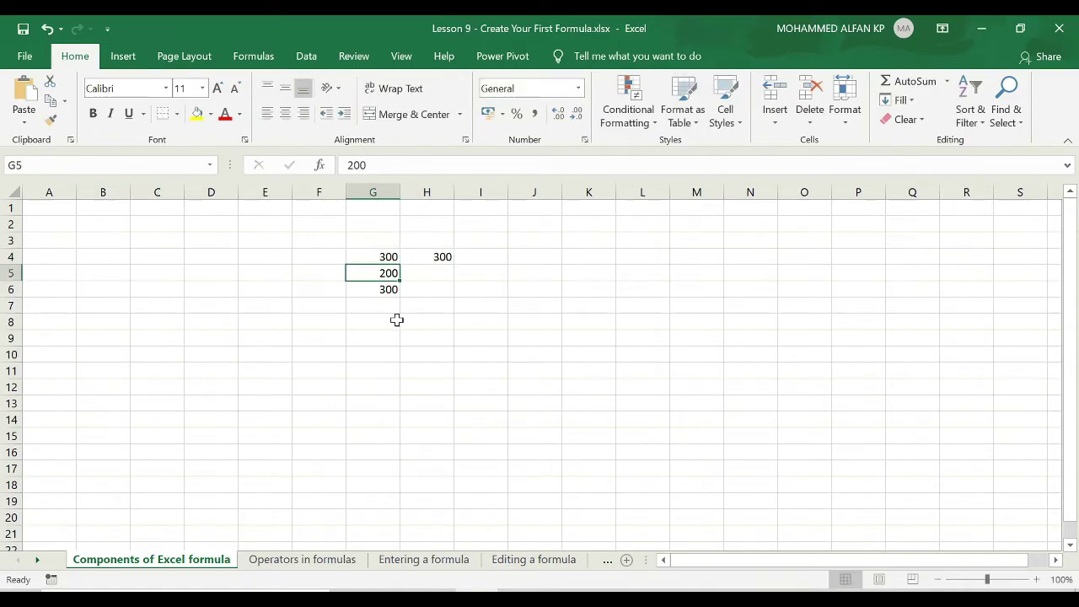
click(373, 256)
text(1000)
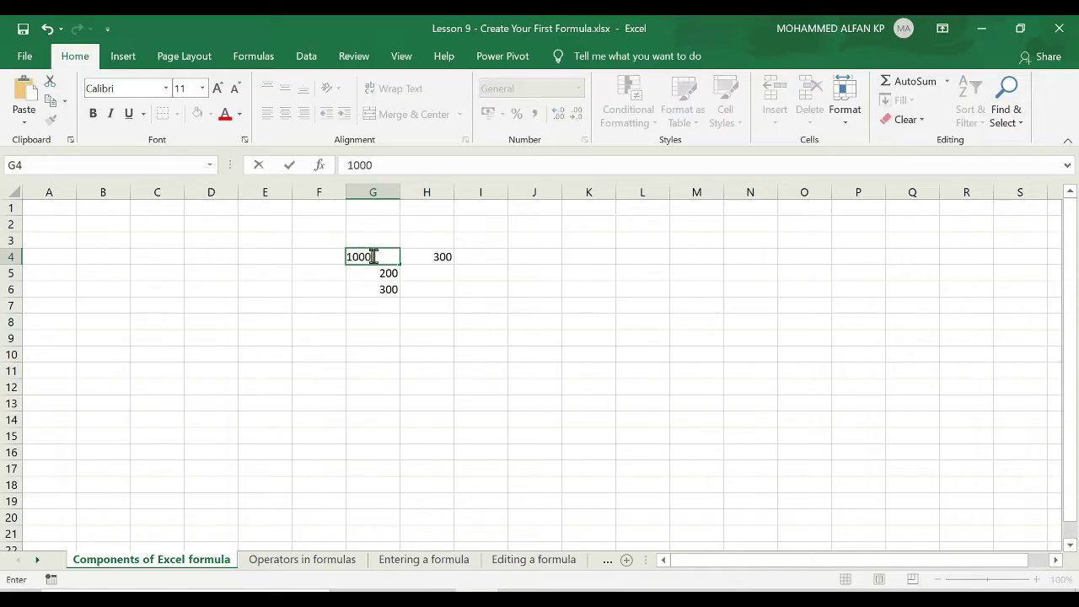
key(Return)
click(374, 256)
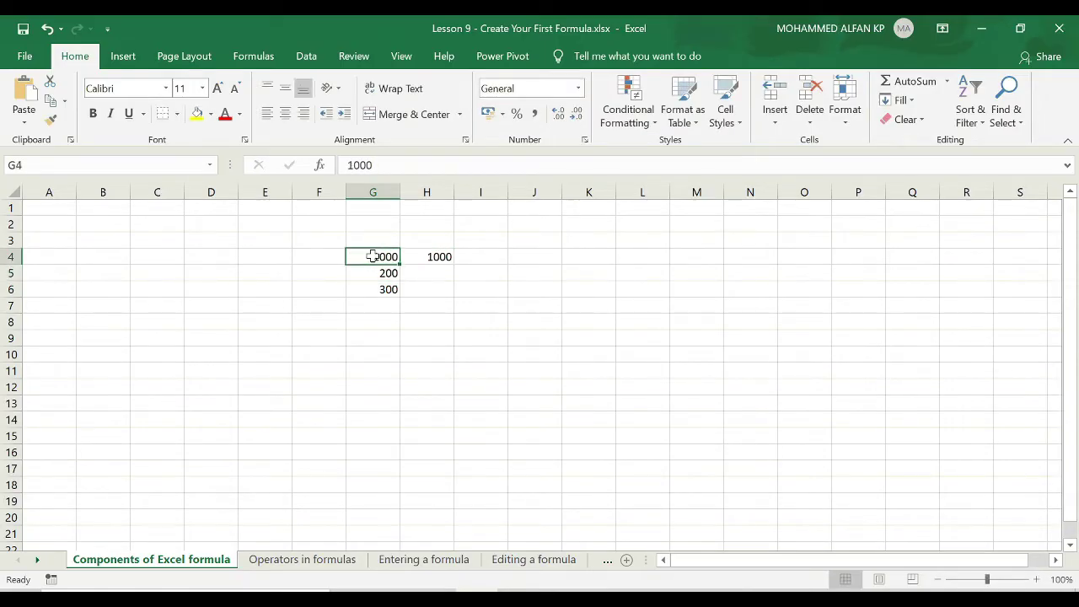
key(Delete)
text(100)
key(Return)
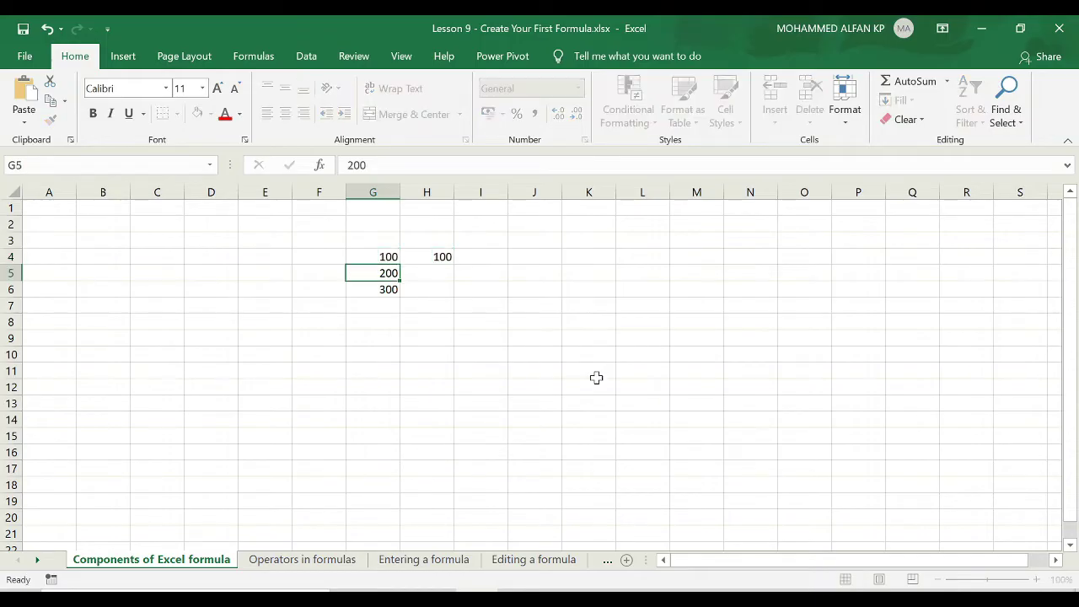
Fill the cell reference formula from H4 down to H6 and check the formulas in the filled cells
key(Up)
key(Right)
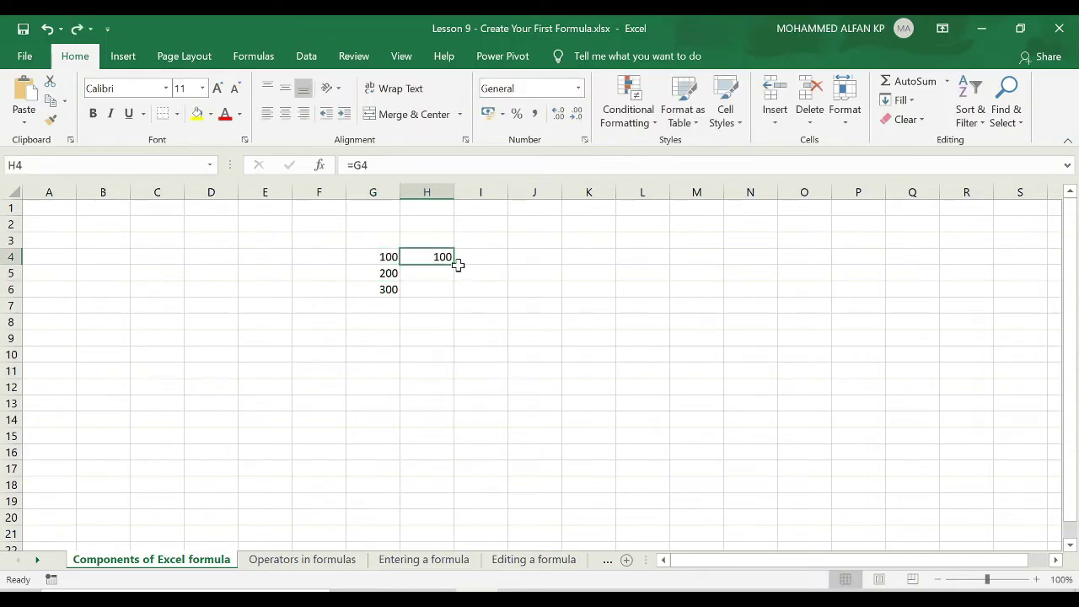
drag(453, 264, 456, 297)
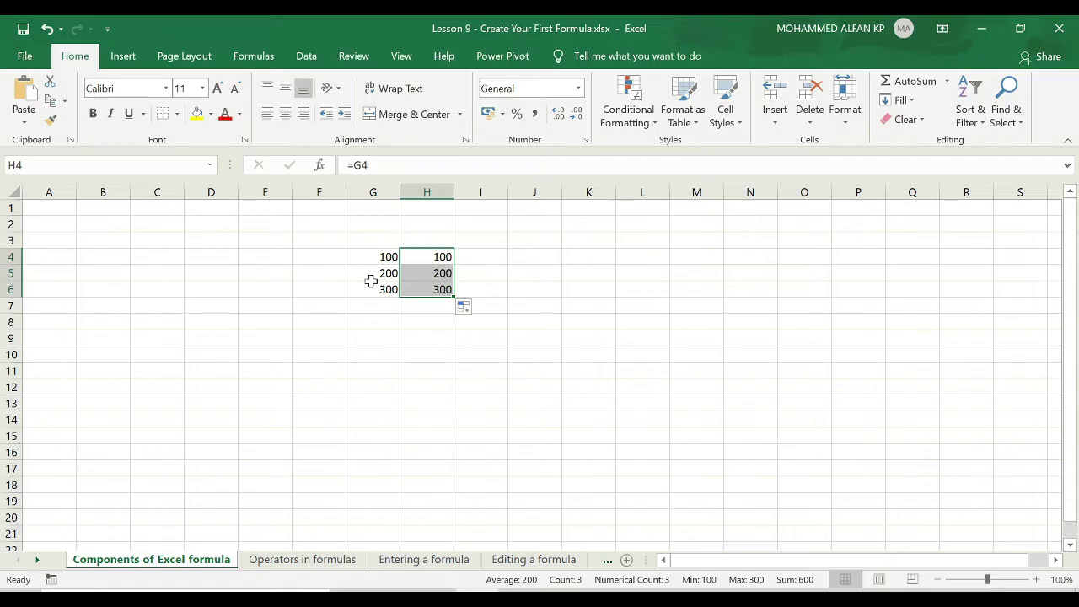
click(431, 259)
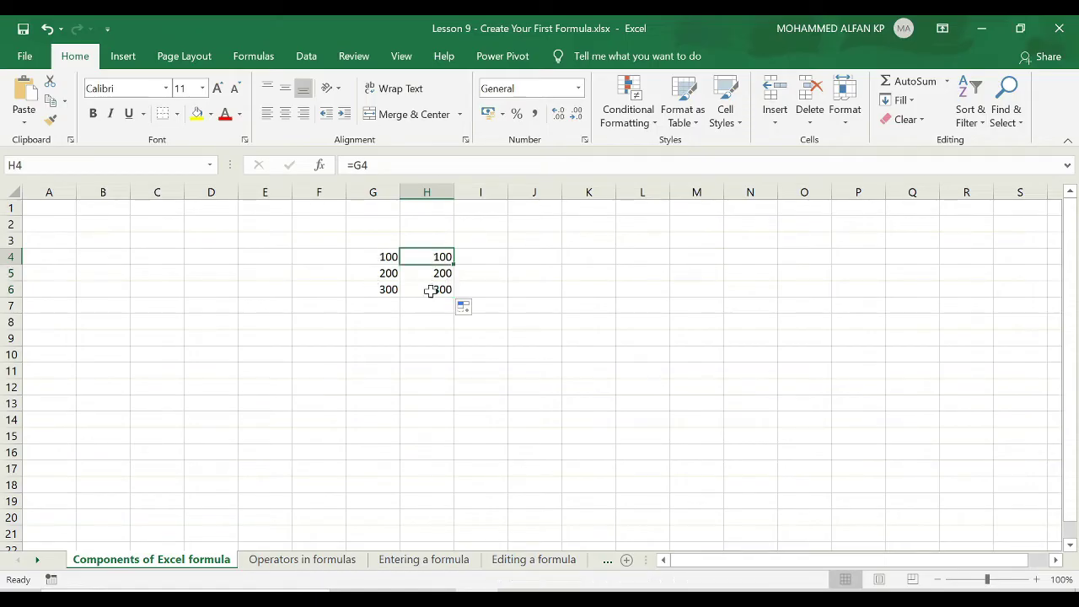
click(431, 291)
click(428, 274)
click(428, 257)
click(427, 272)
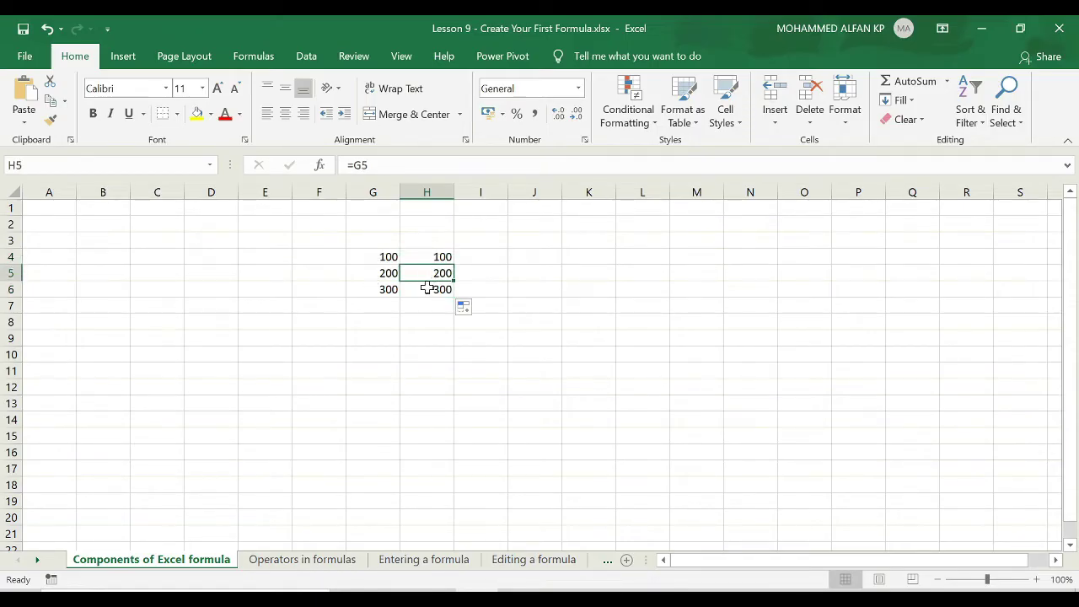
Clear the formulas from cells H5:H6 and from cell H4
click(426, 287)
drag(426, 275, 423, 287)
key(Delete)
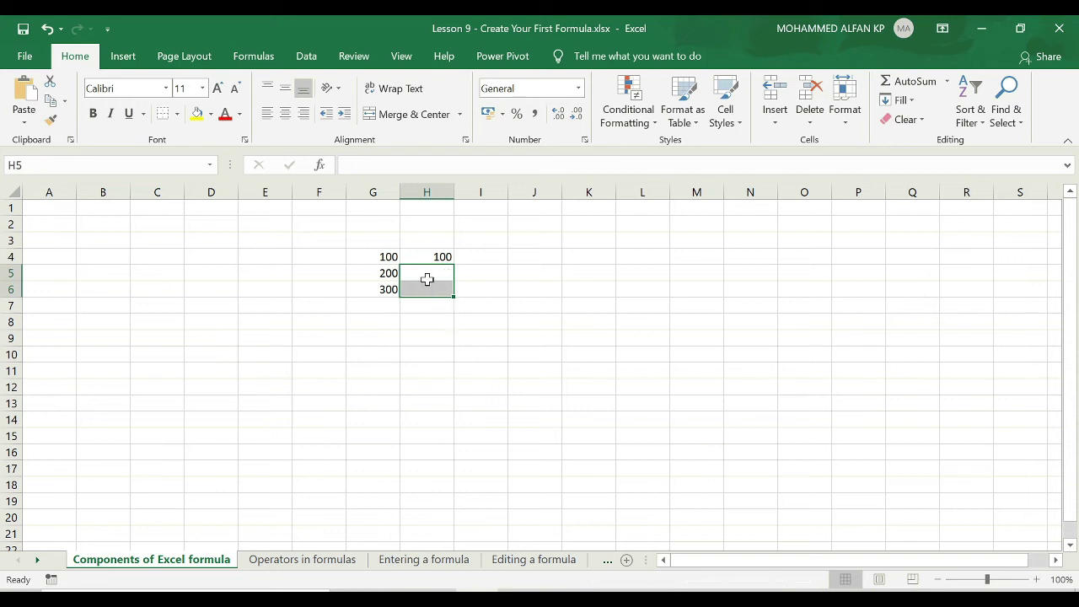
click(418, 256)
key(Delete)
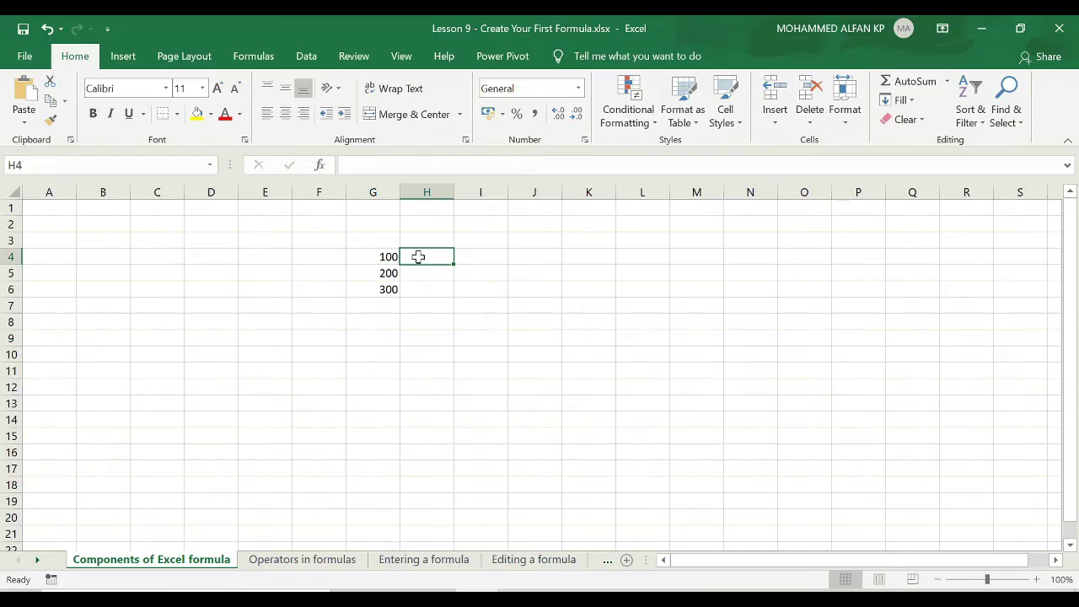
Enter the addition formula =G4+G5 in cell H4 and review it
double_click(418, 257)
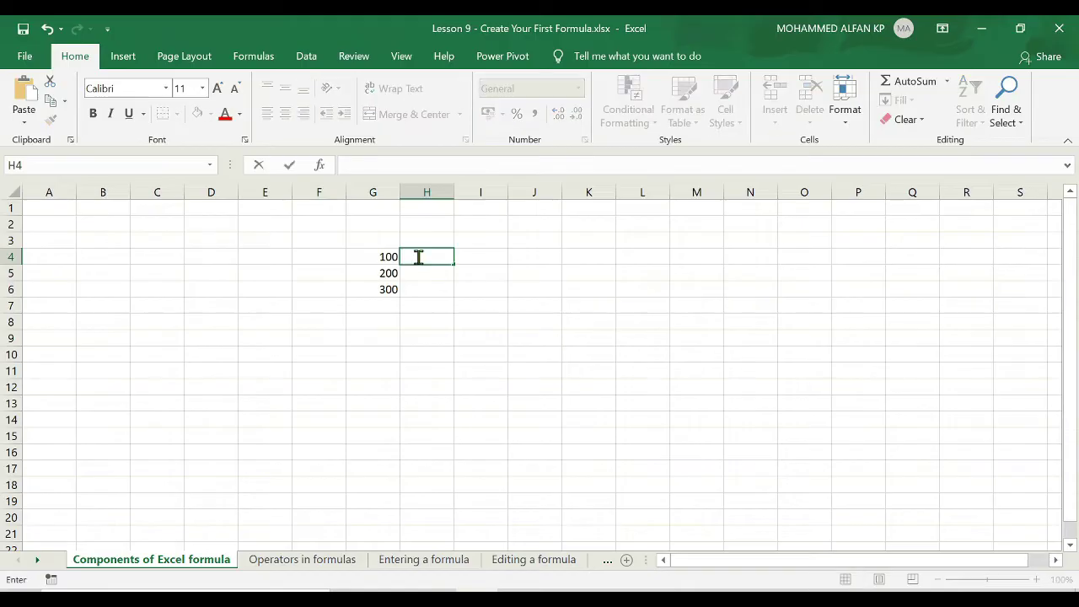
text(=)
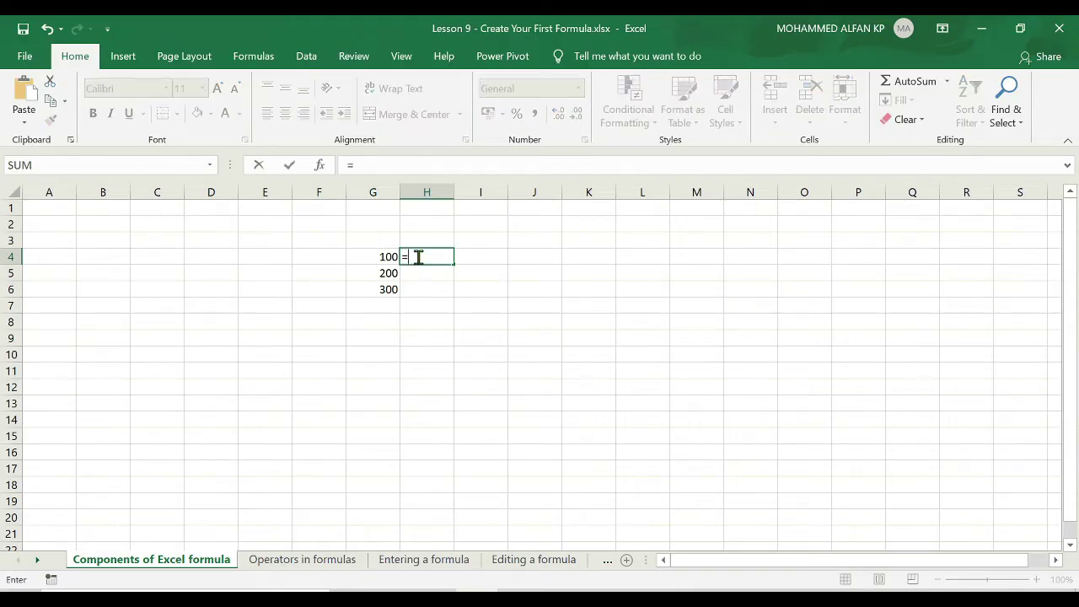
click(376, 255)
text(+)
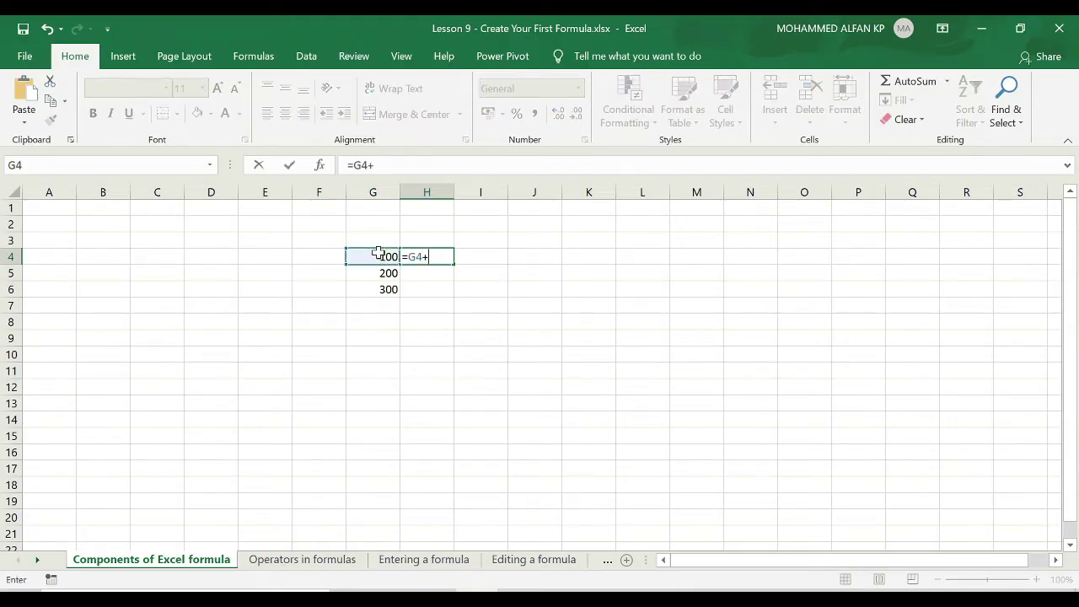
click(363, 273)
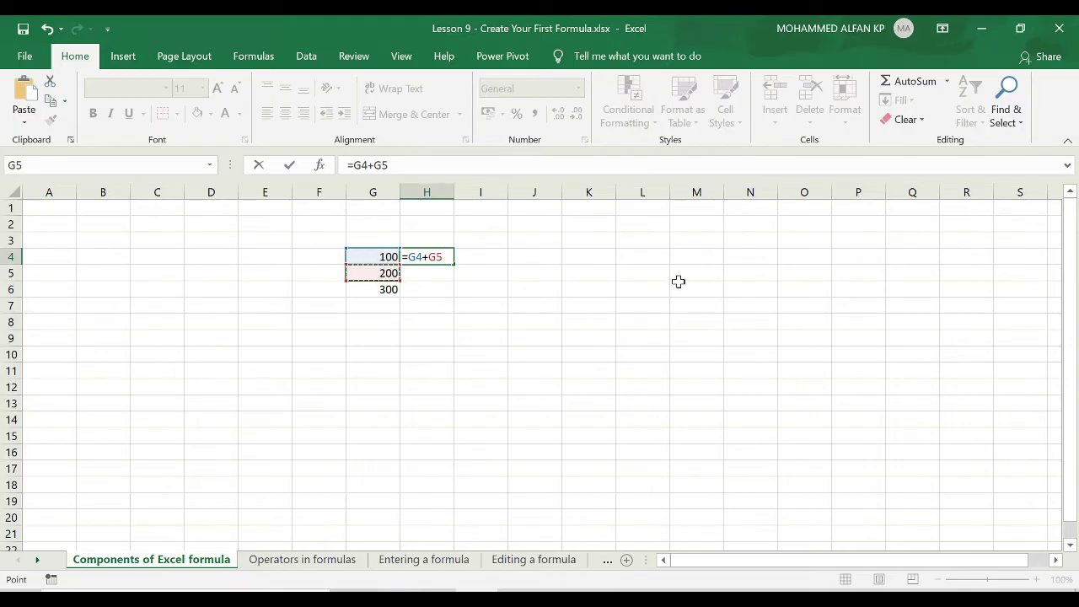
key(Return)
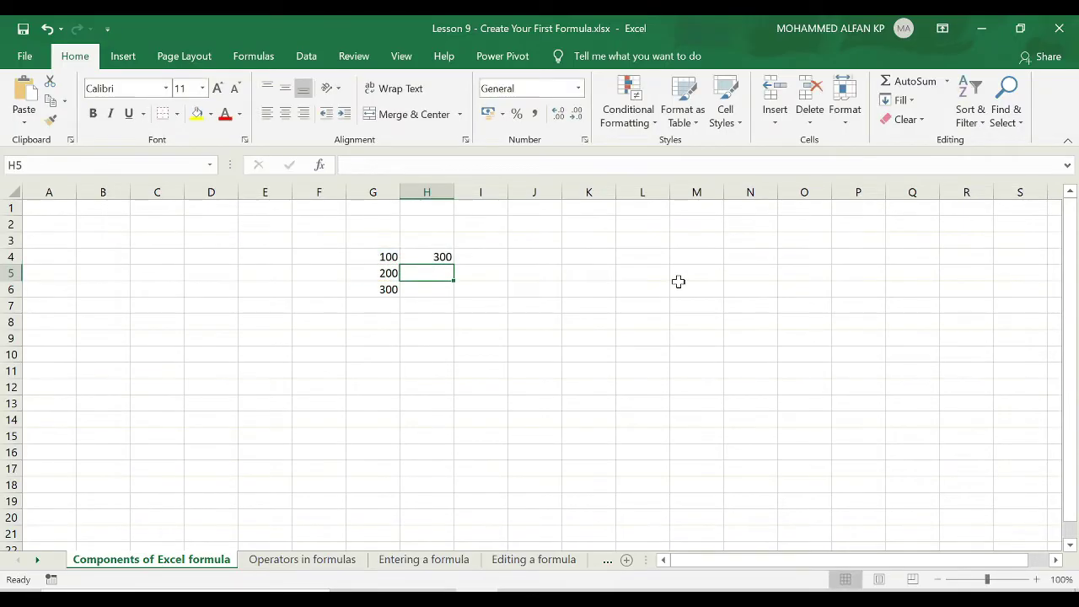
key(Up)
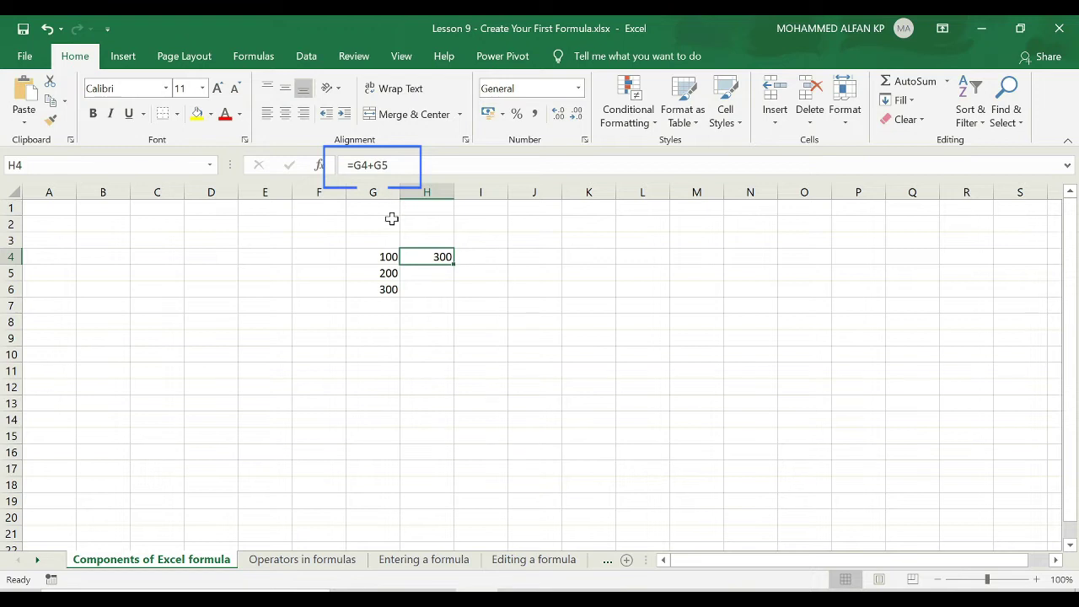
Try changing the formula in H4 to =G4-G5-G6-O6-M10, and discard the edit
click(373, 166)
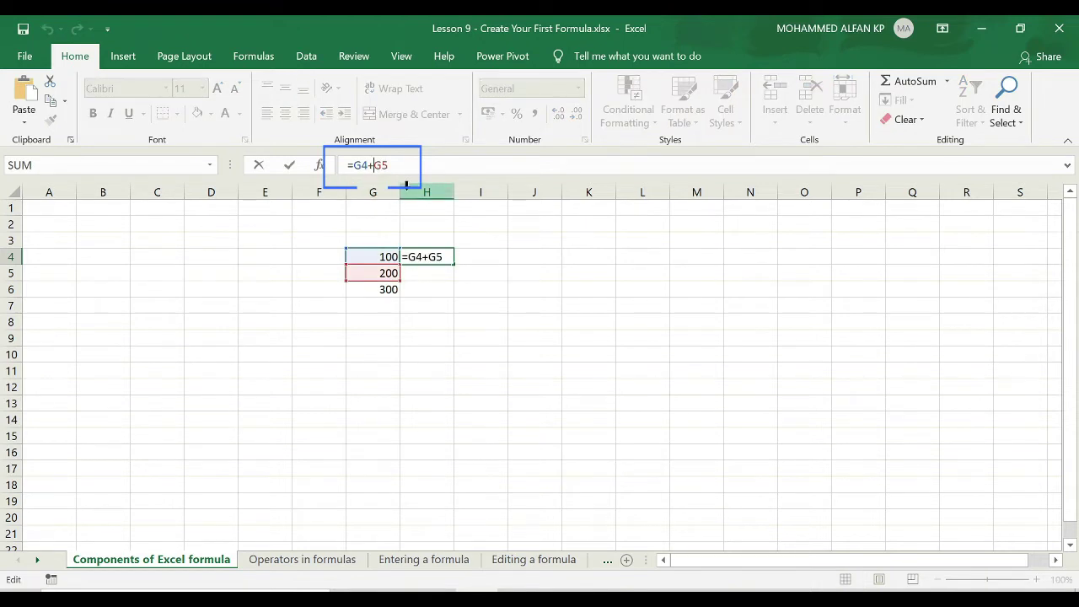
key(BackSpace)
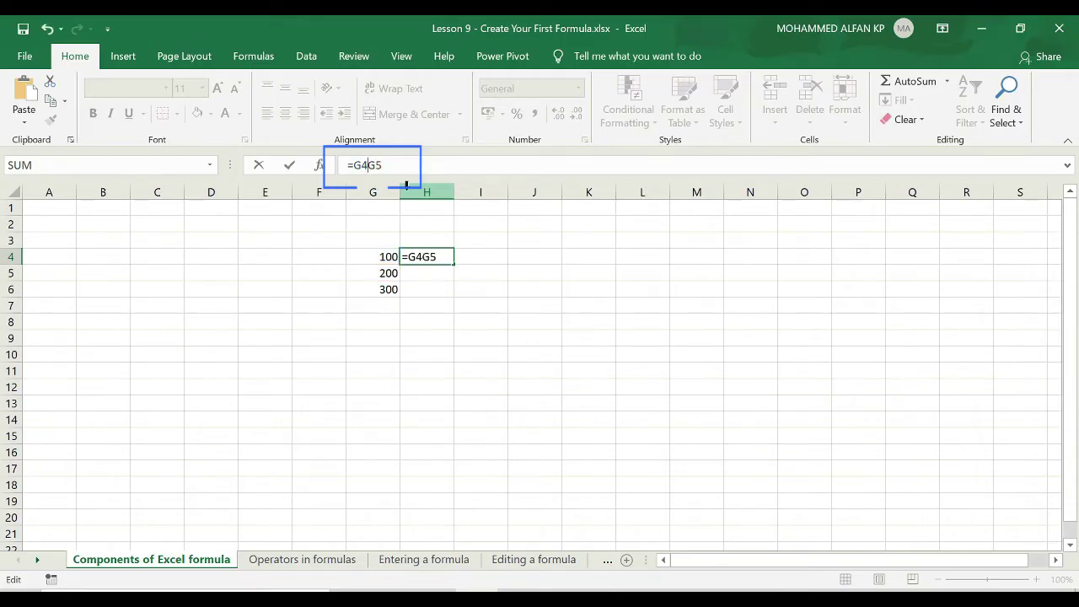
text(-)
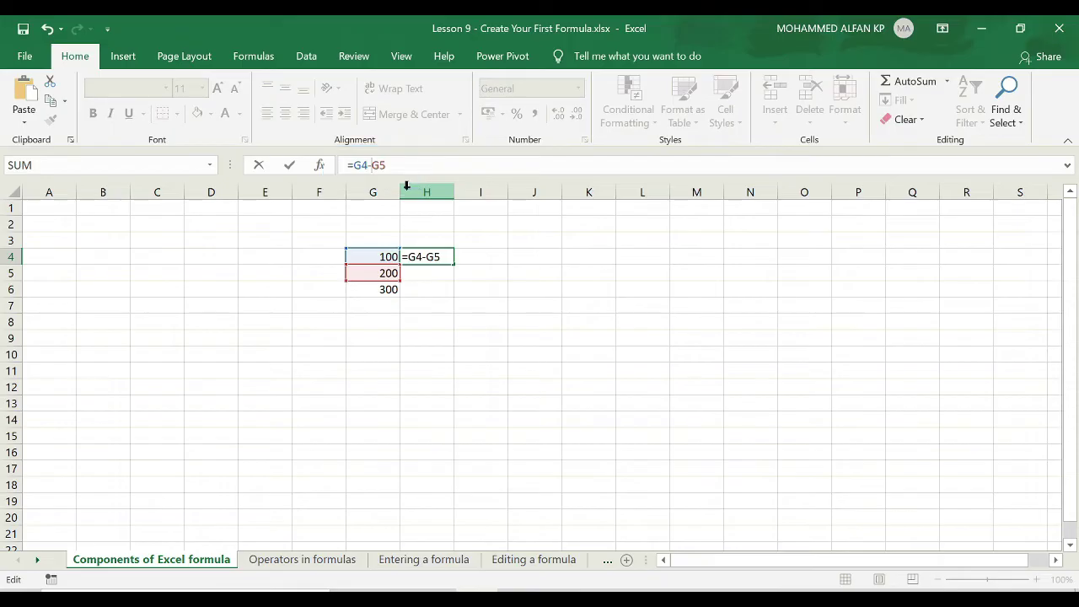
click(360, 274)
click(369, 286)
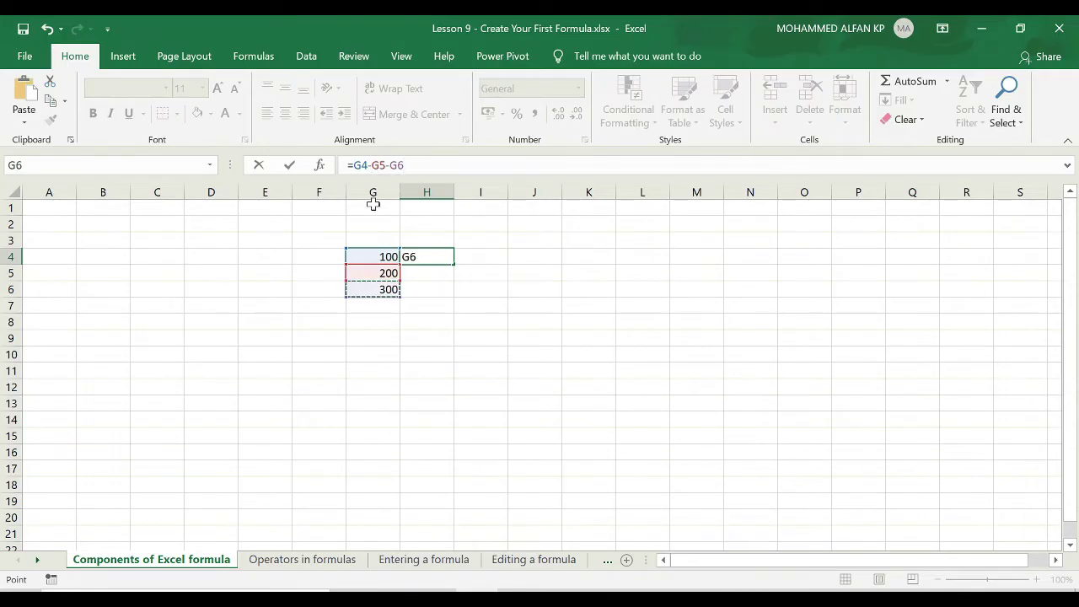
text(-)
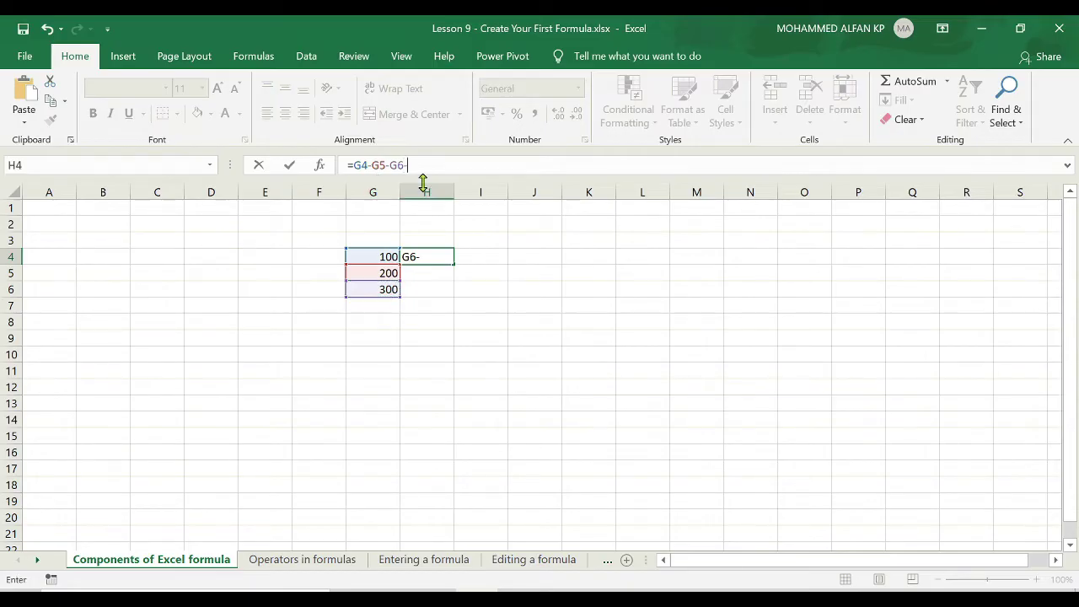
click(804, 287)
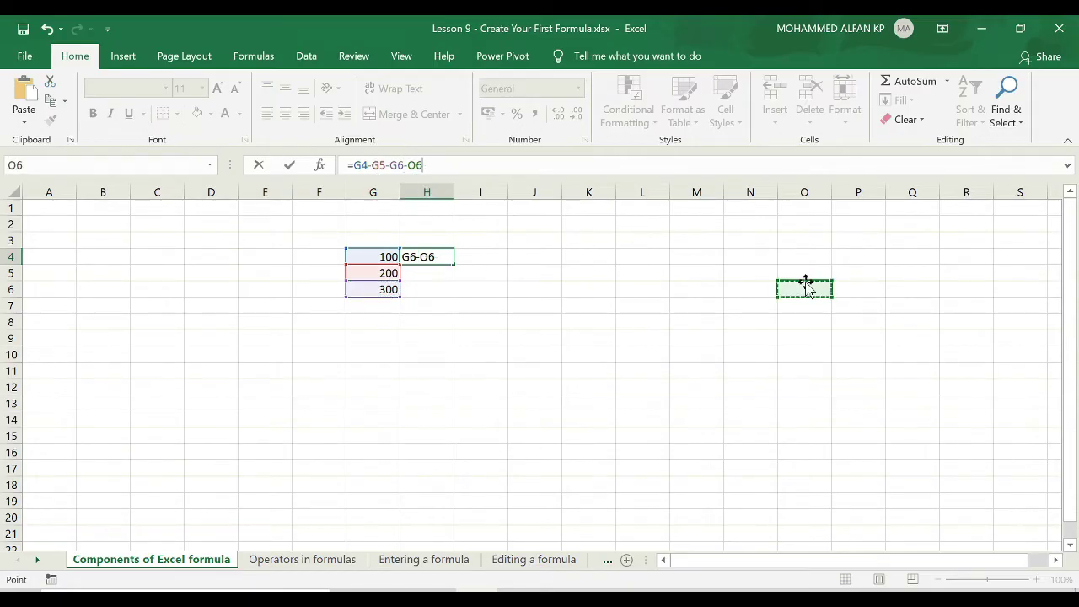
text(-)
click(680, 354)
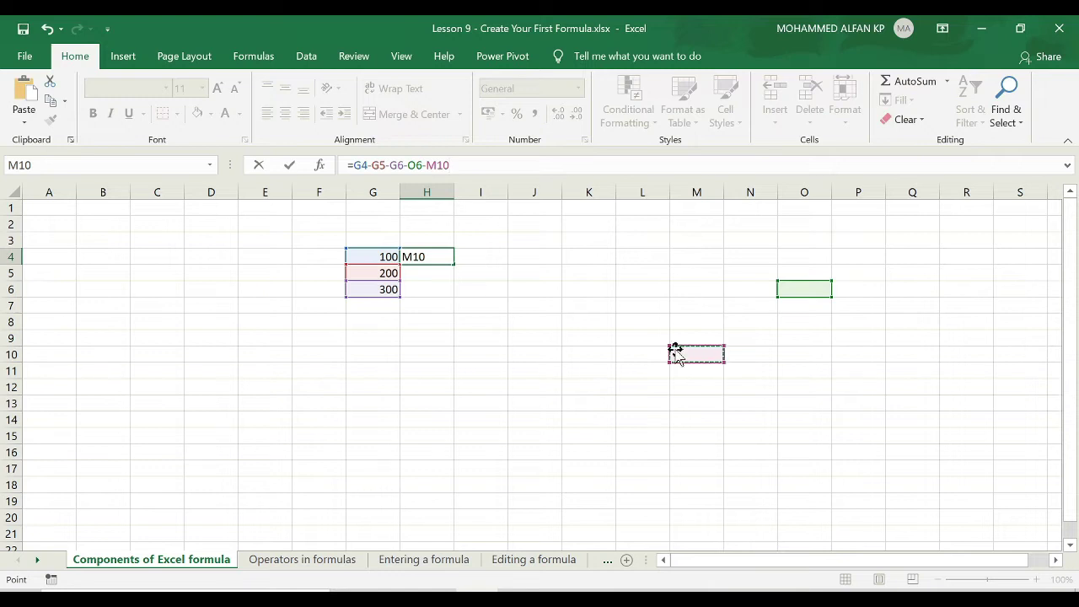
key(Escape)
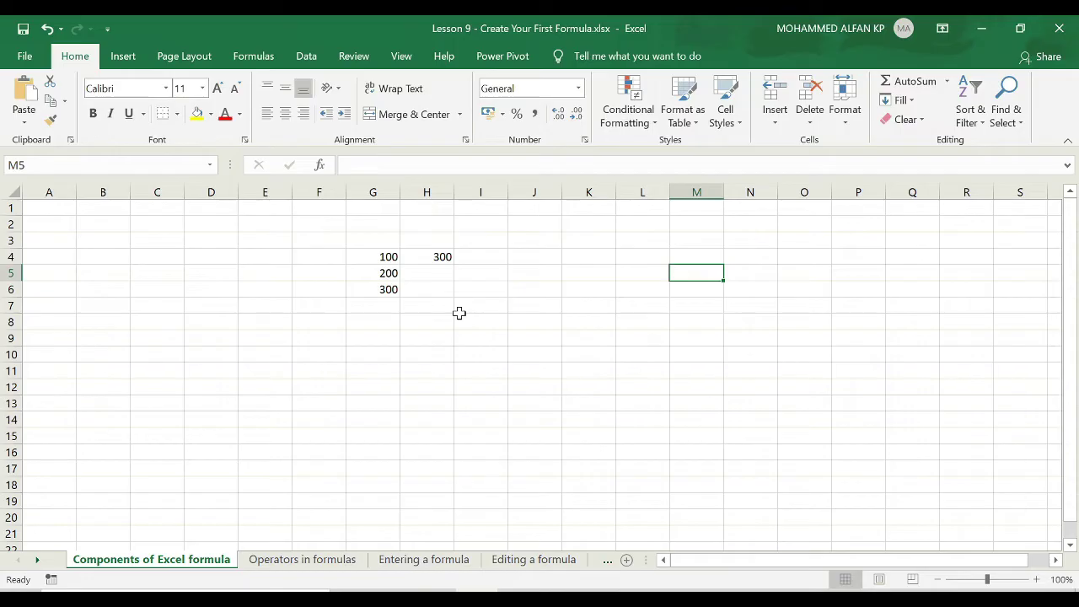
Enter the formula =G4+H4 in cell M5 and review it
text(=)
click(368, 256)
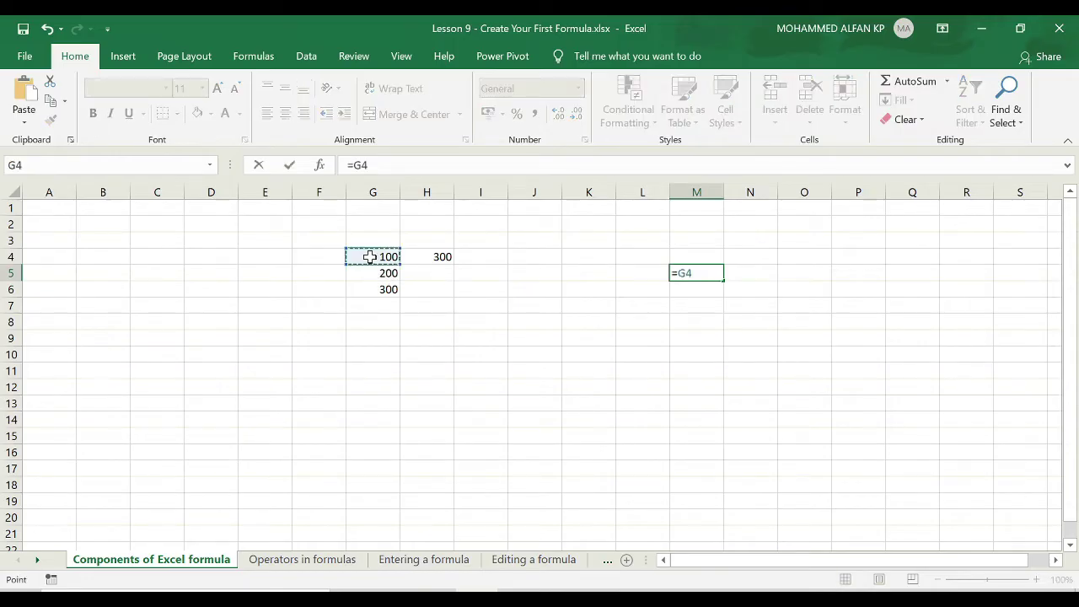
text(+)
click(425, 258)
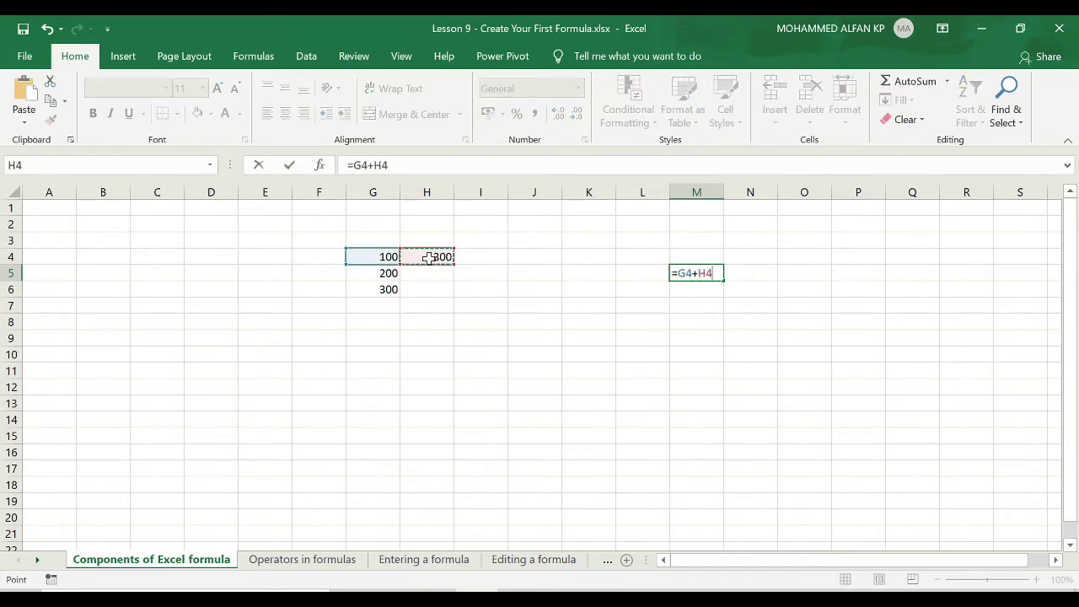
key(Return)
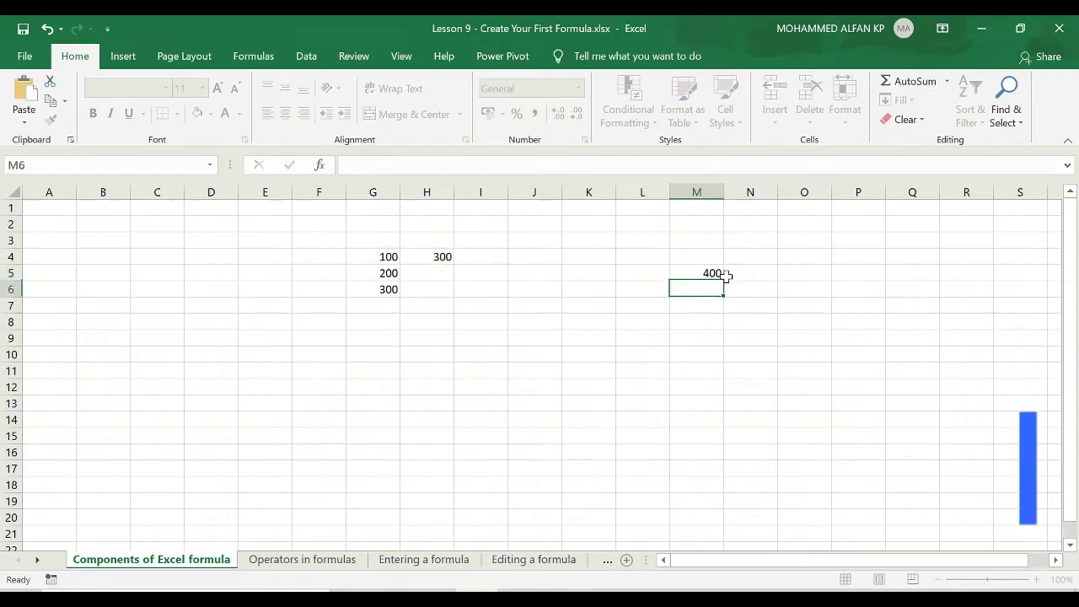
click(700, 269)
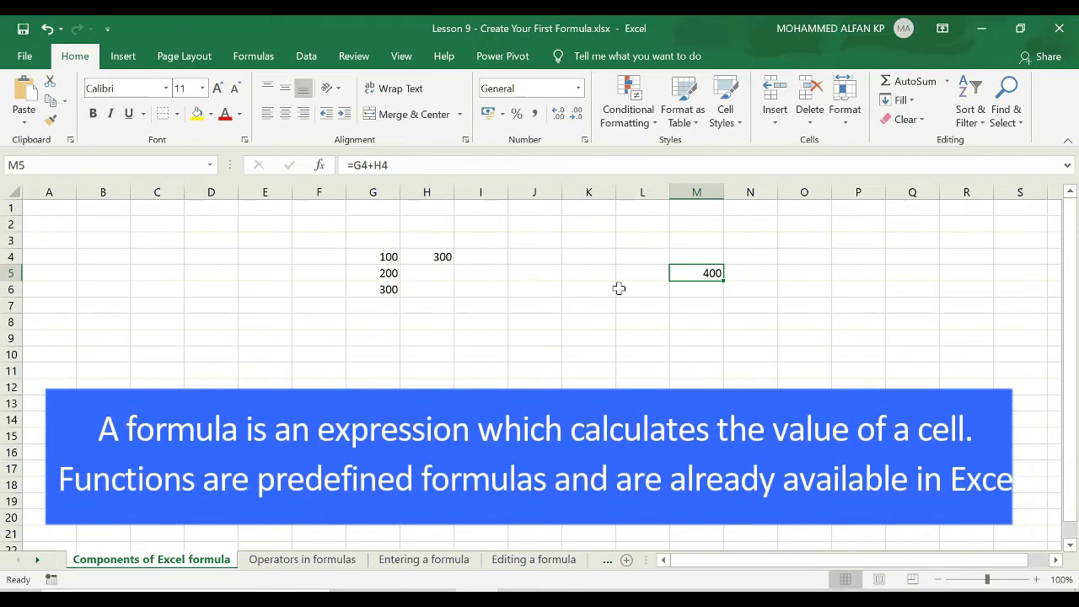
Enter the function =SUM(G4:H4) in cell M6 and compare it with the formula in M5
click(691, 296)
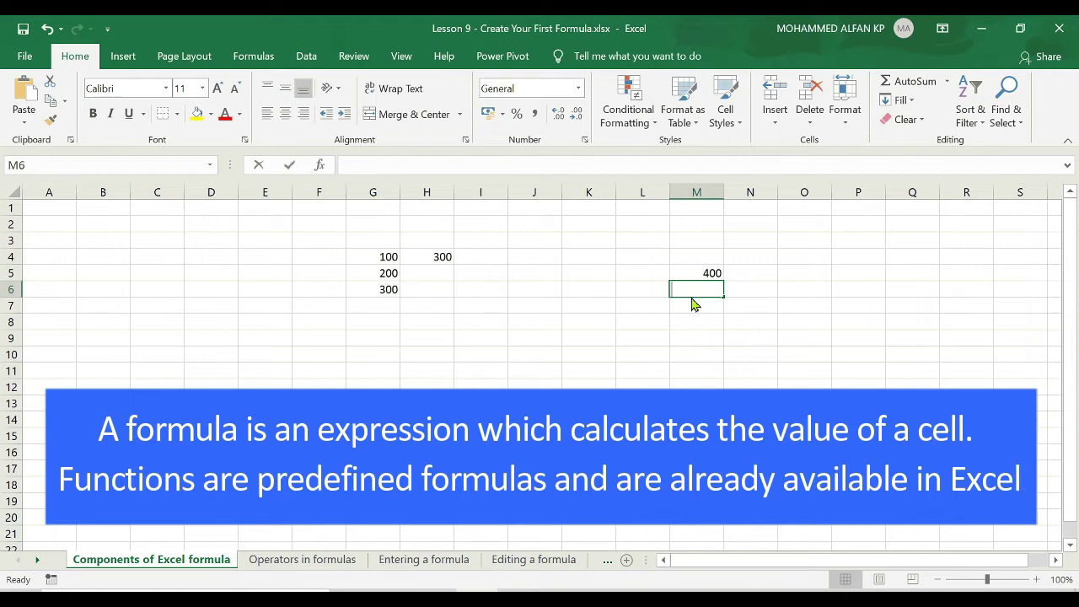
text(=)
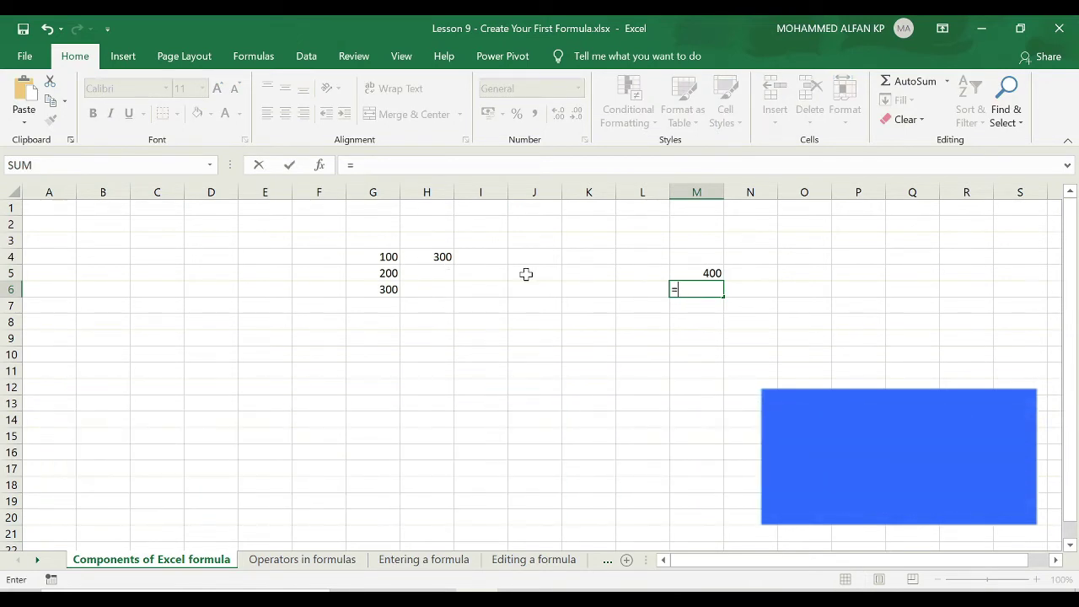
text(sum)
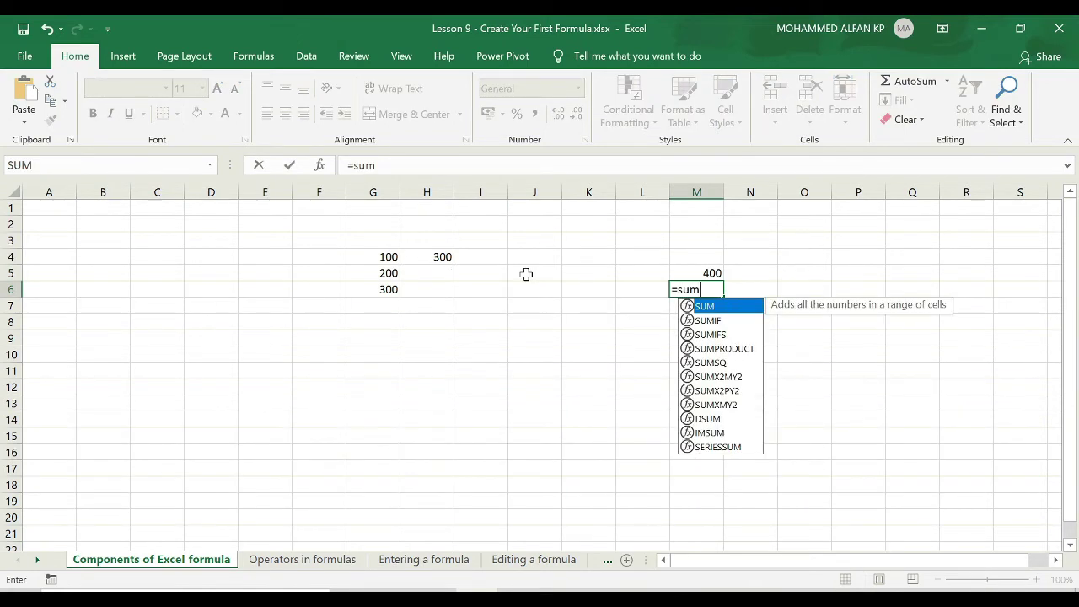
text(()
drag(386, 256, 408, 257)
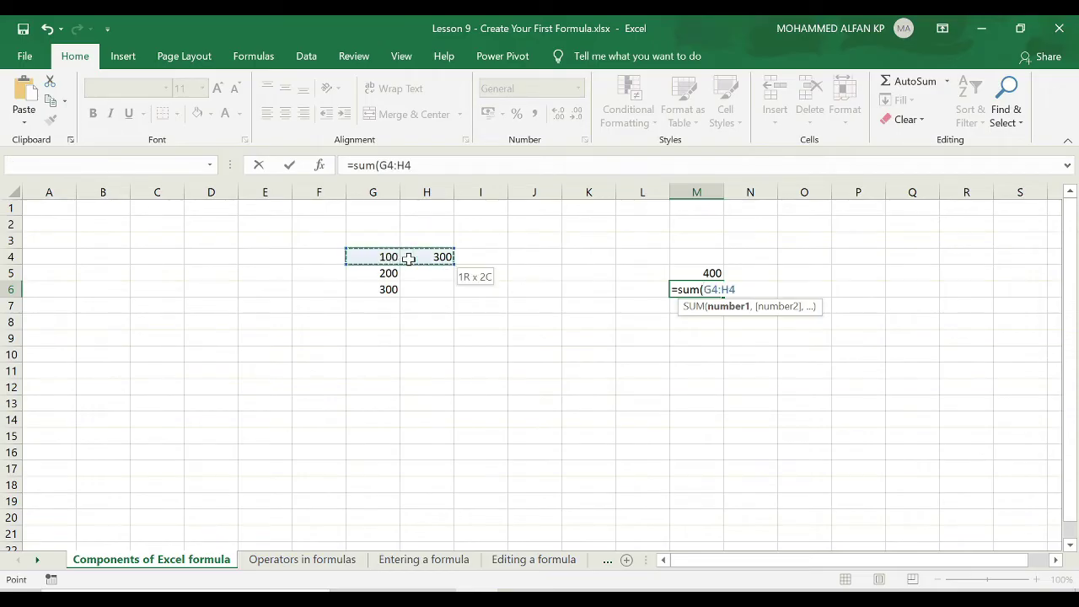
text())
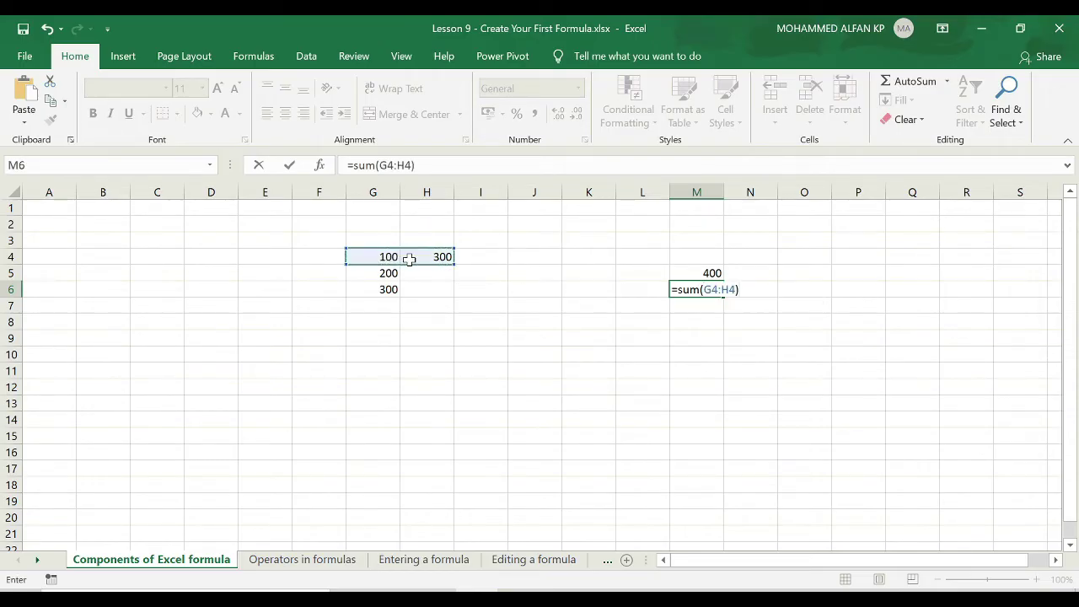
key(Return)
click(707, 287)
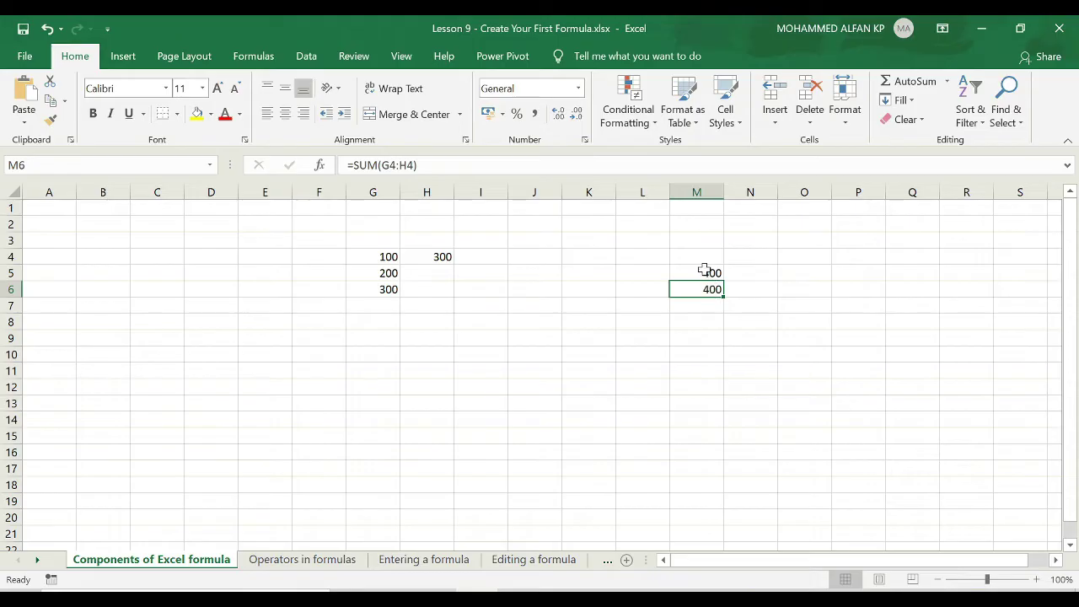
click(704, 270)
click(701, 289)
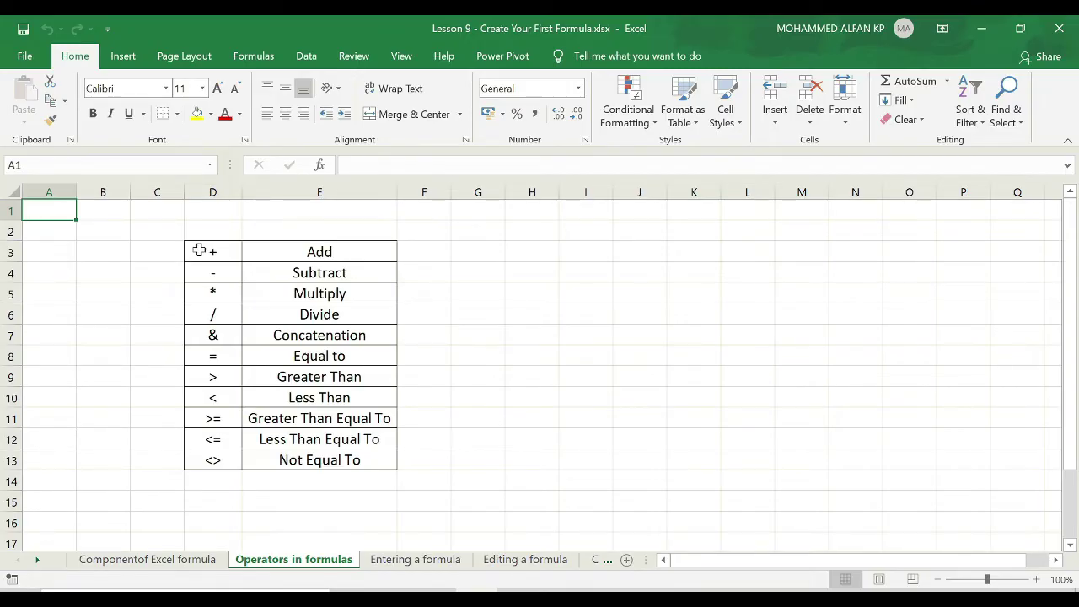
Go through the operator symbols and their names in D3:E13 on the Operators in formulas sheet
drag(199, 251, 214, 464)
click(319, 251)
key(Down)
key(Down)
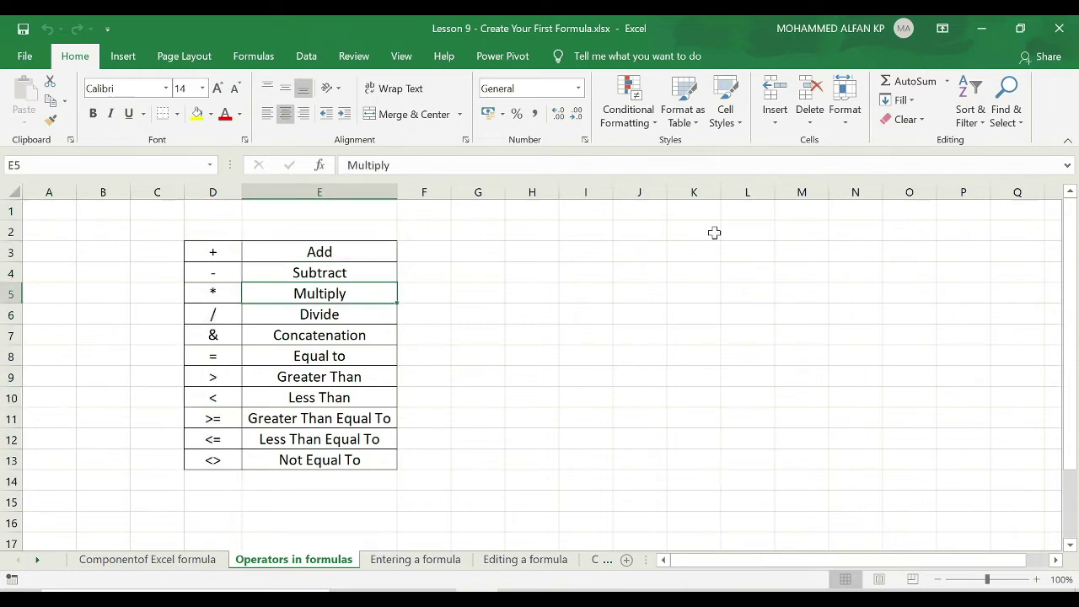
key(Down)
key(Down)
key(Down)
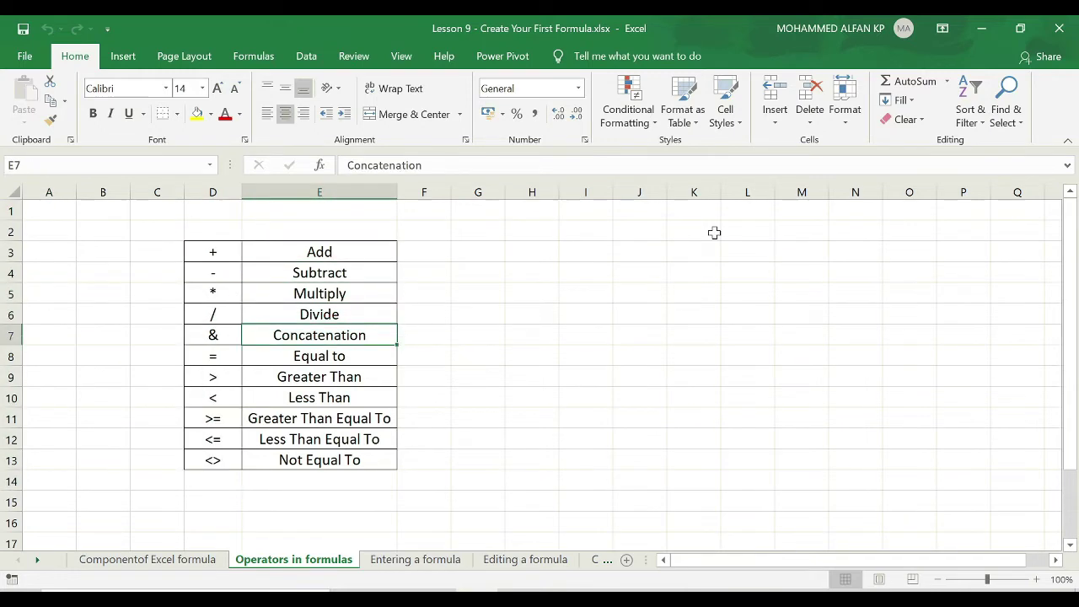
key(Down)
key(Down)
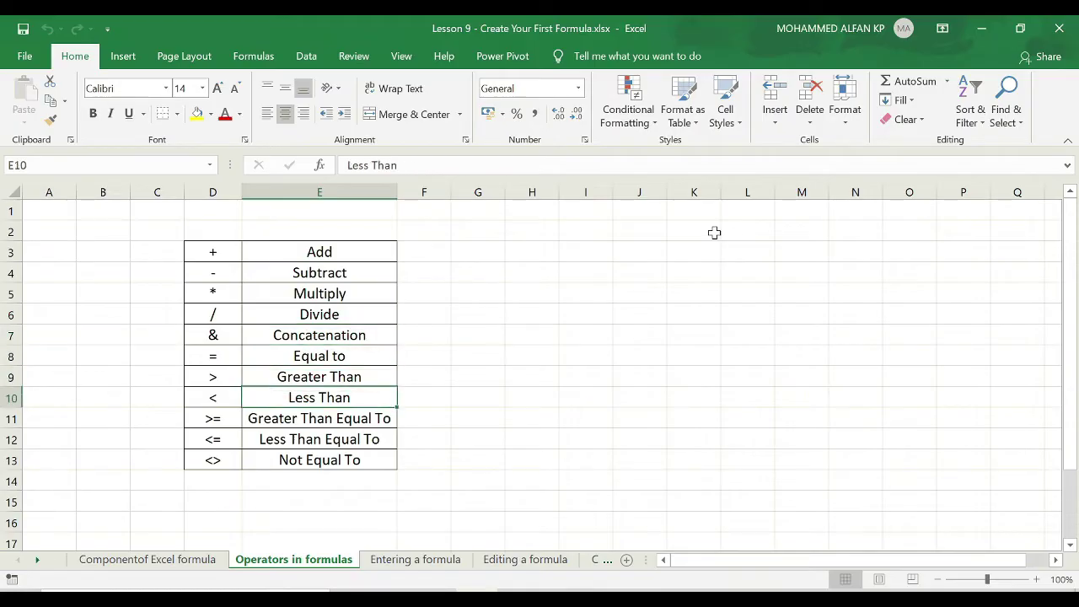
key(Down)
key(Down)
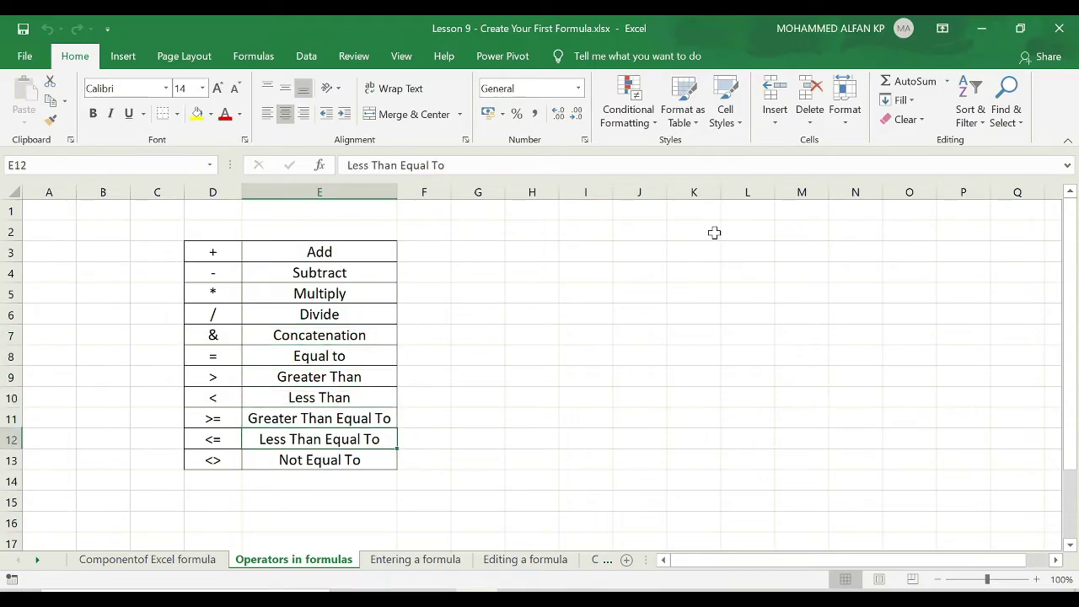
key(Down)
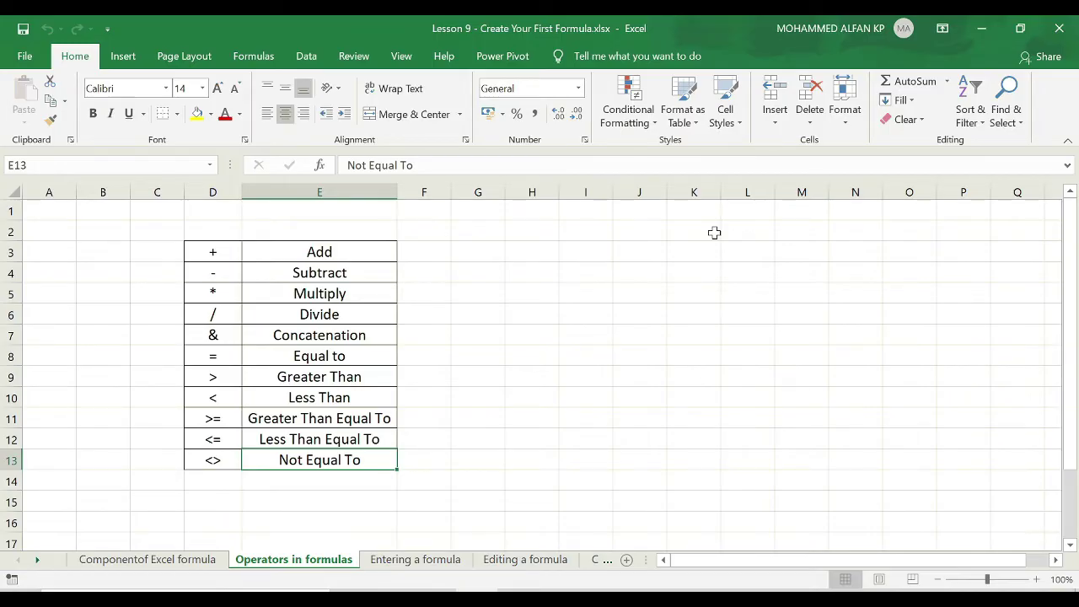
Enter the sample values 20, 30 and 40 in cells I3 to I5
click(585, 251)
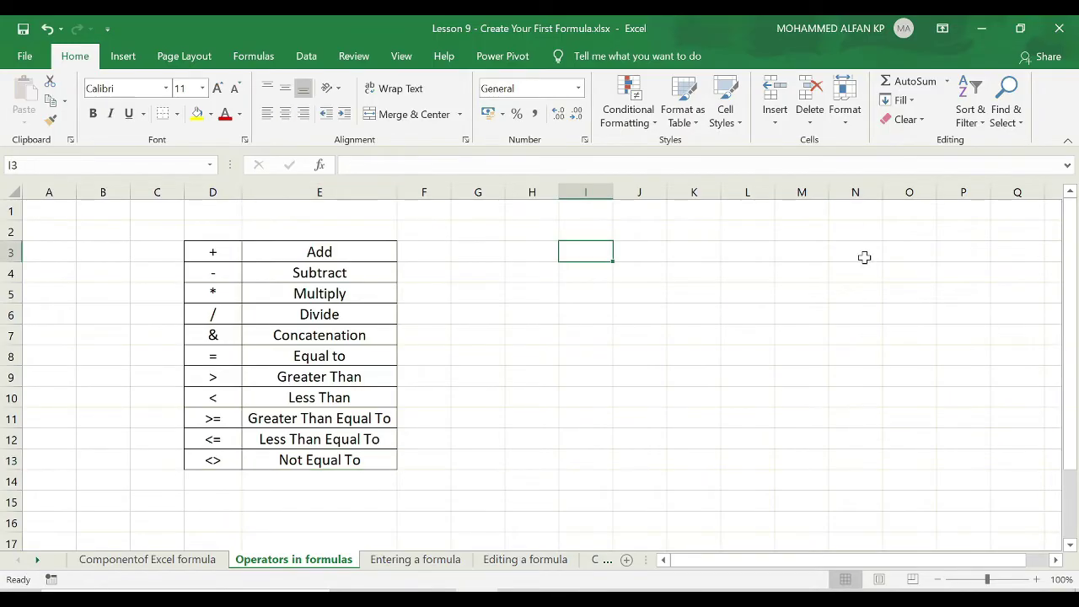
text(20)
key(Return)
text(30)
key(Return)
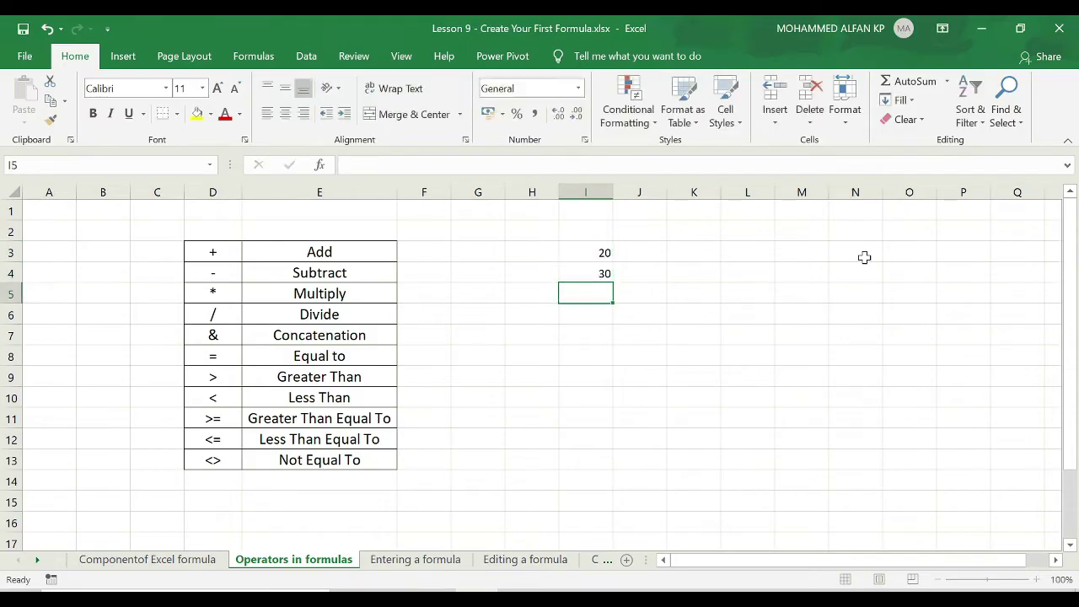
text(40)
key(Return)
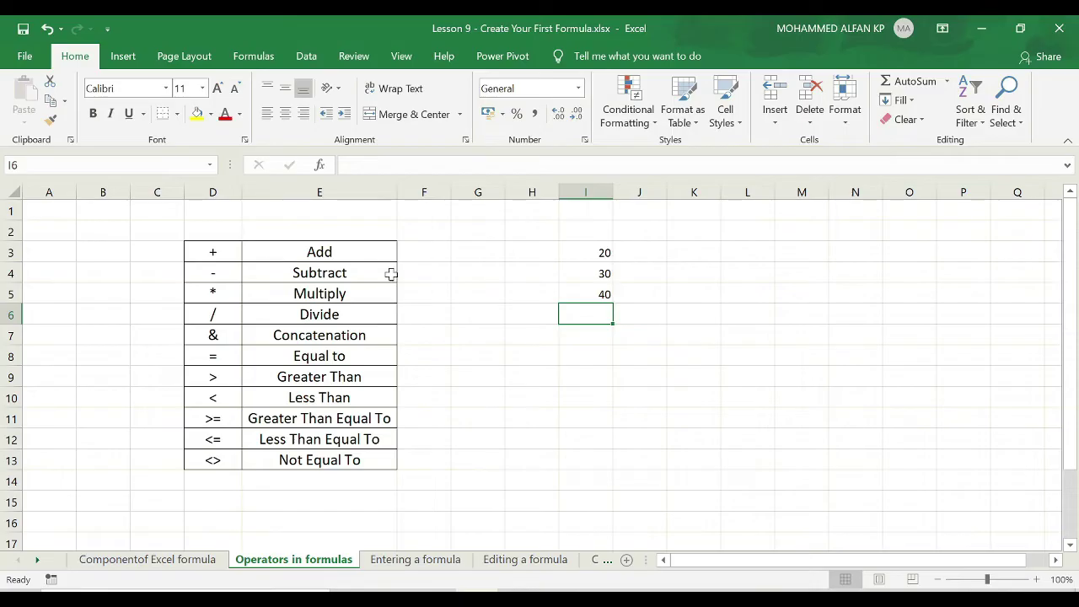
Enter the addition formula =I3+I4 in cell K3 and review it
click(413, 253)
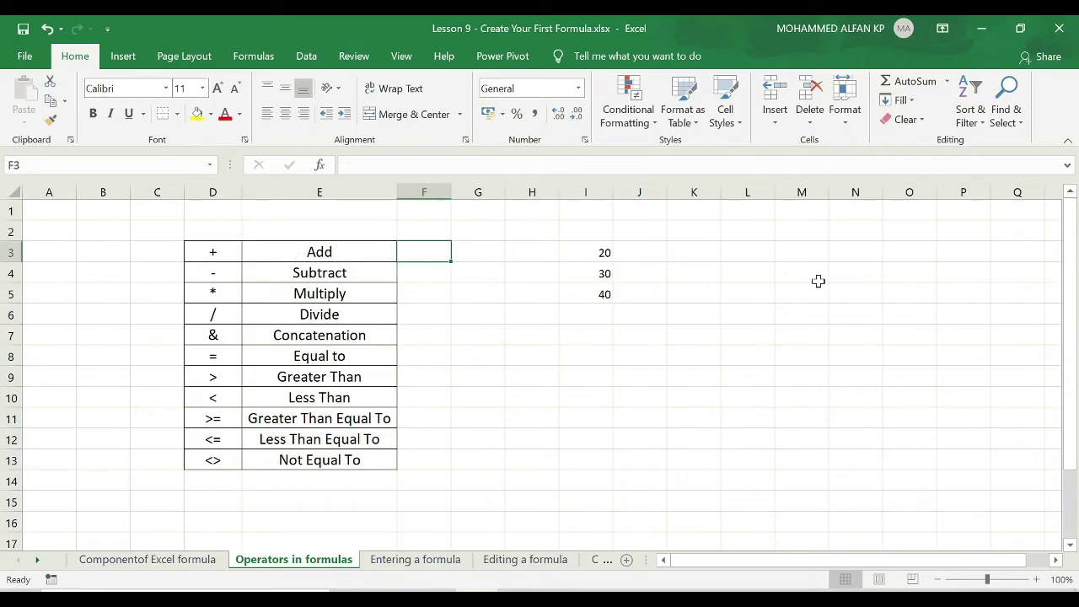
click(692, 253)
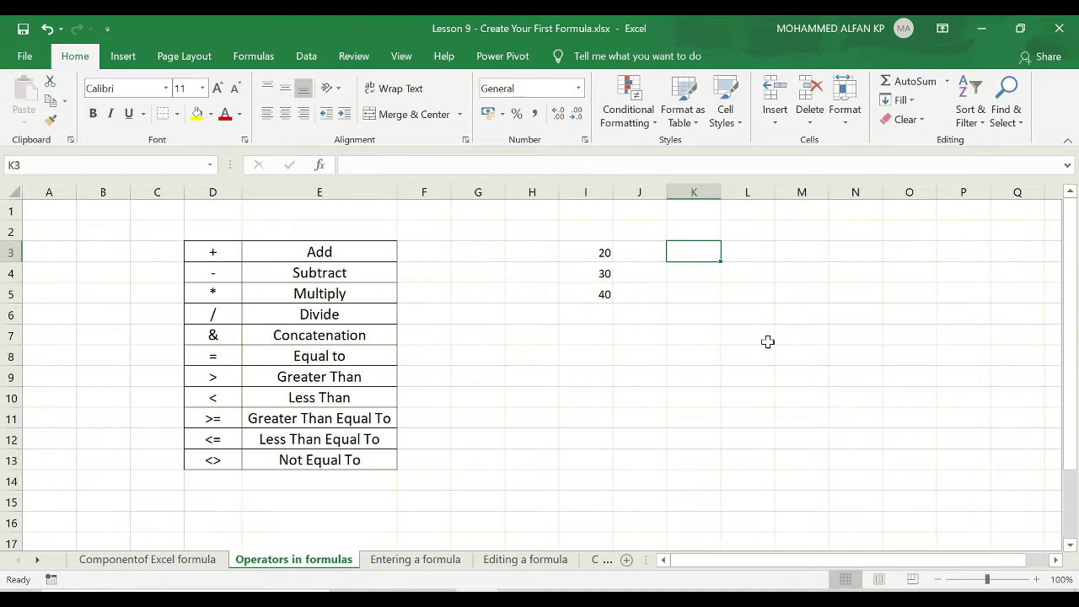
text(=)
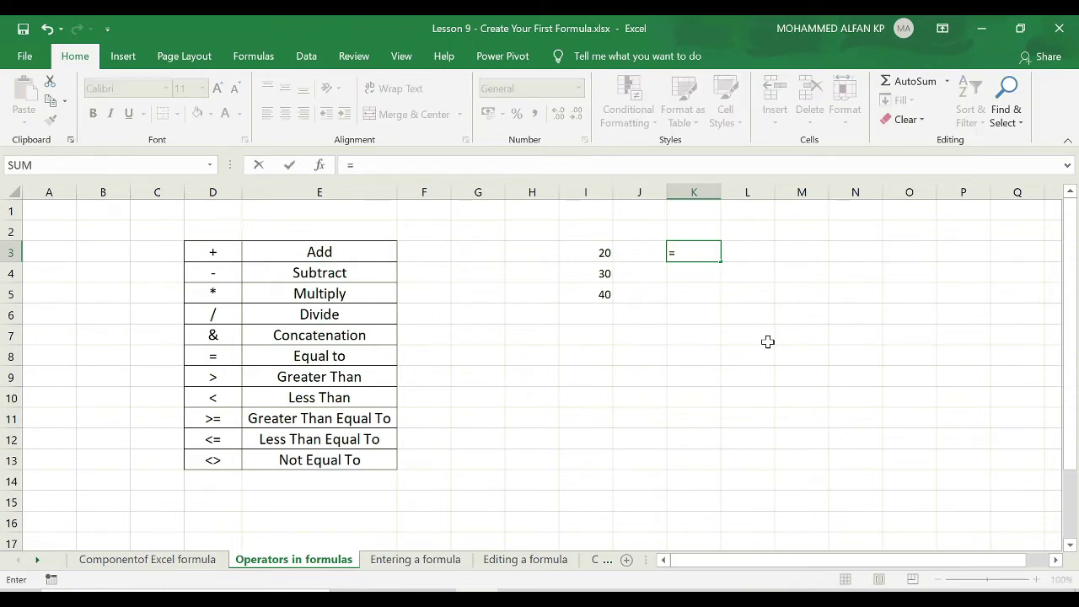
click(589, 252)
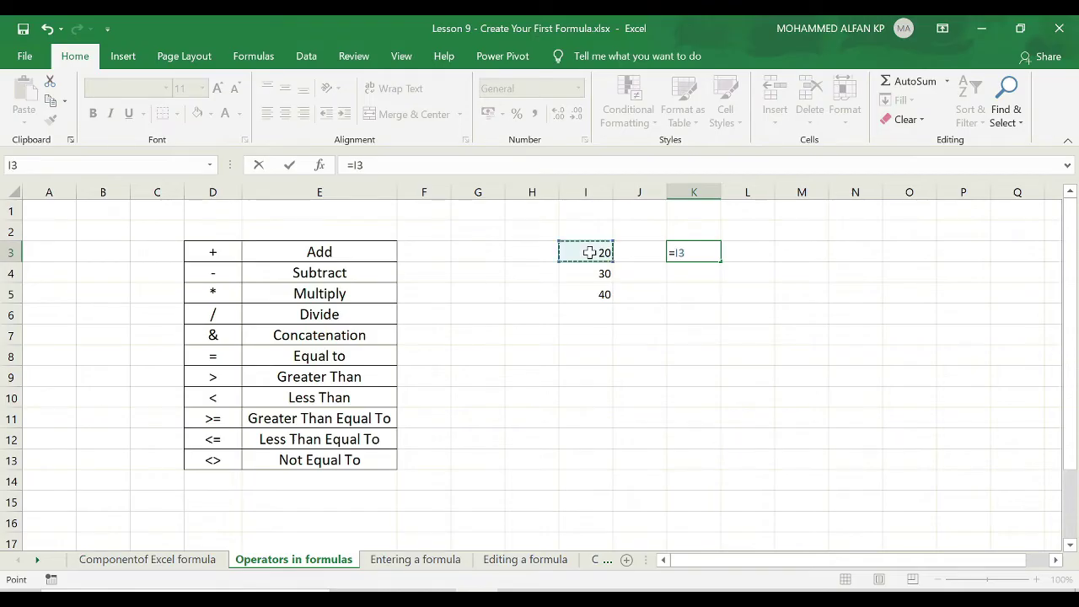
text(+)
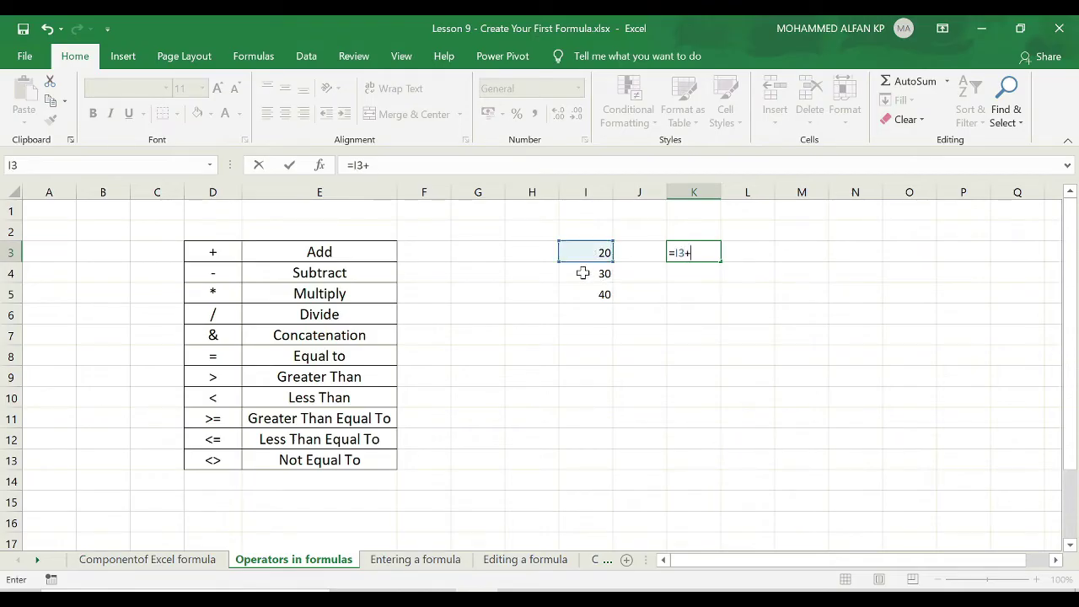
click(582, 273)
key(Return)
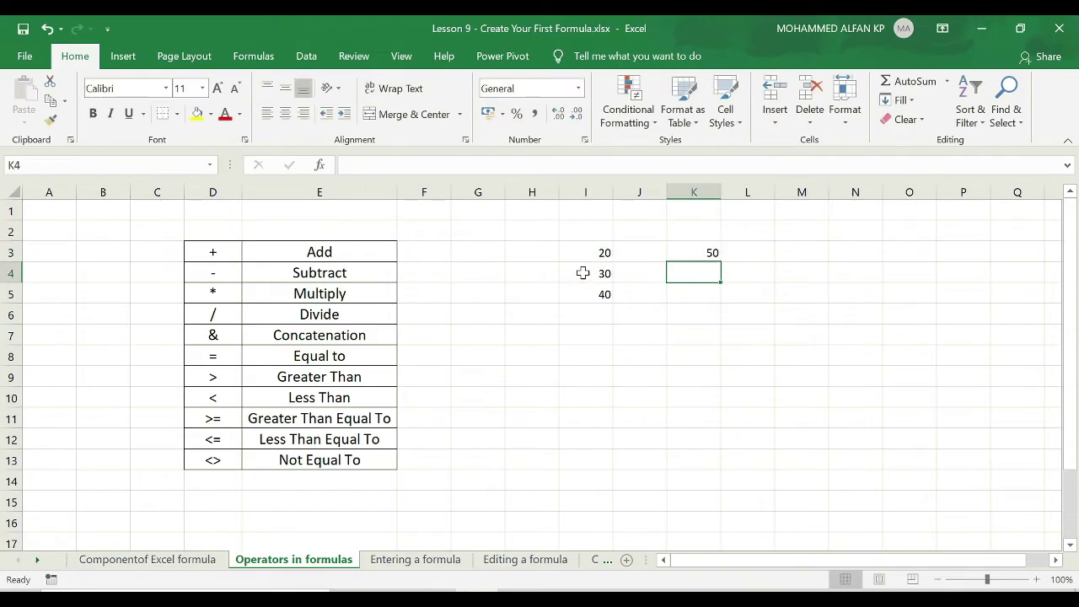
click(706, 252)
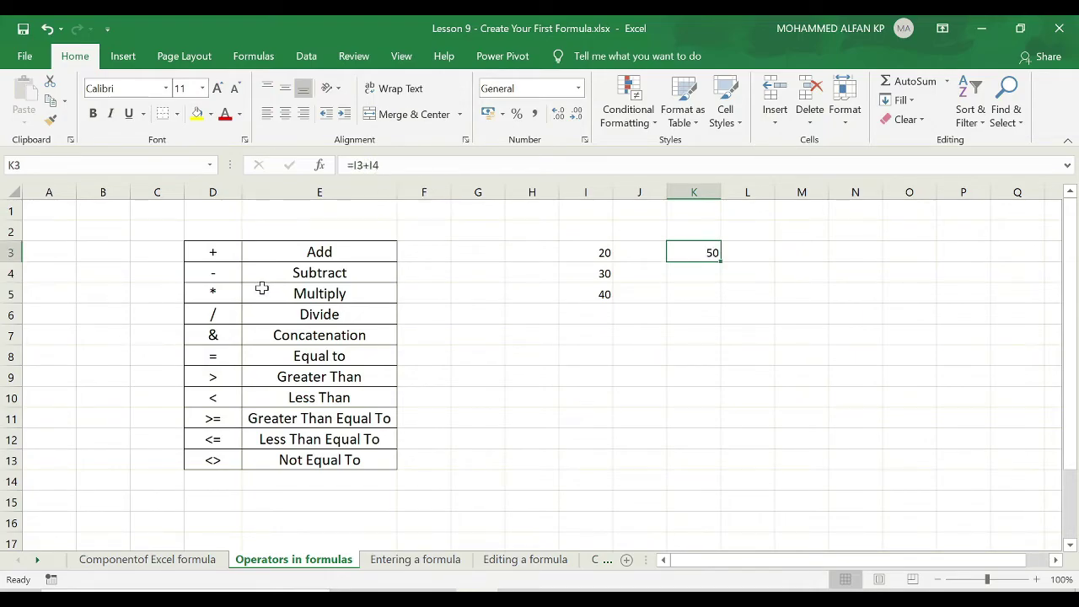
Enter the subtraction formula =I4-I5 in cell K4
click(697, 277)
text(=)
click(590, 274)
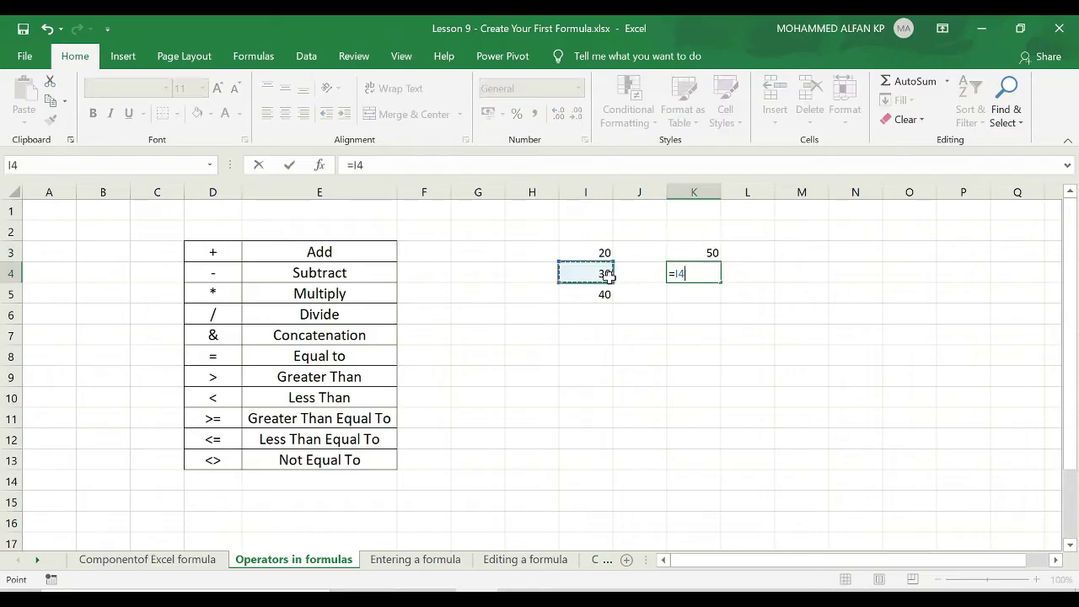
text(-)
click(607, 293)
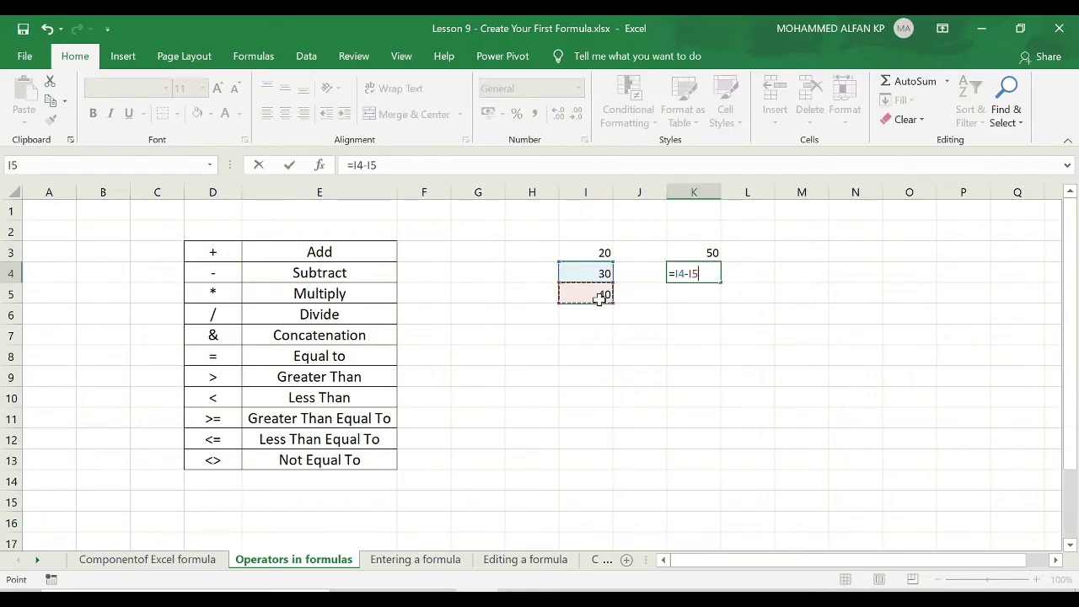
key(Return)
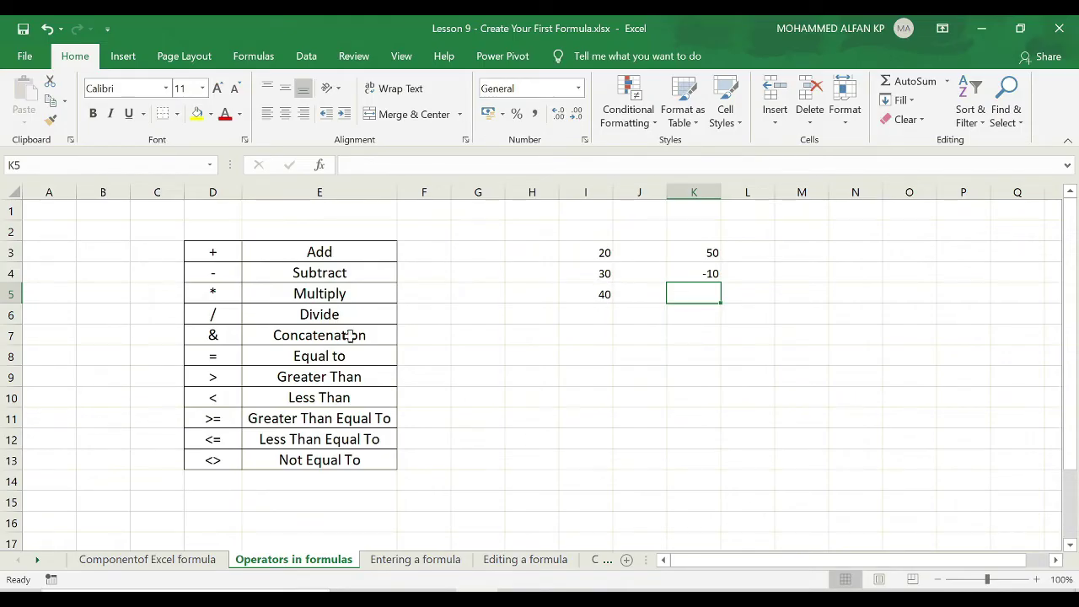
Enter the multiplication formula =I3*I4 in cell K5
text(=)
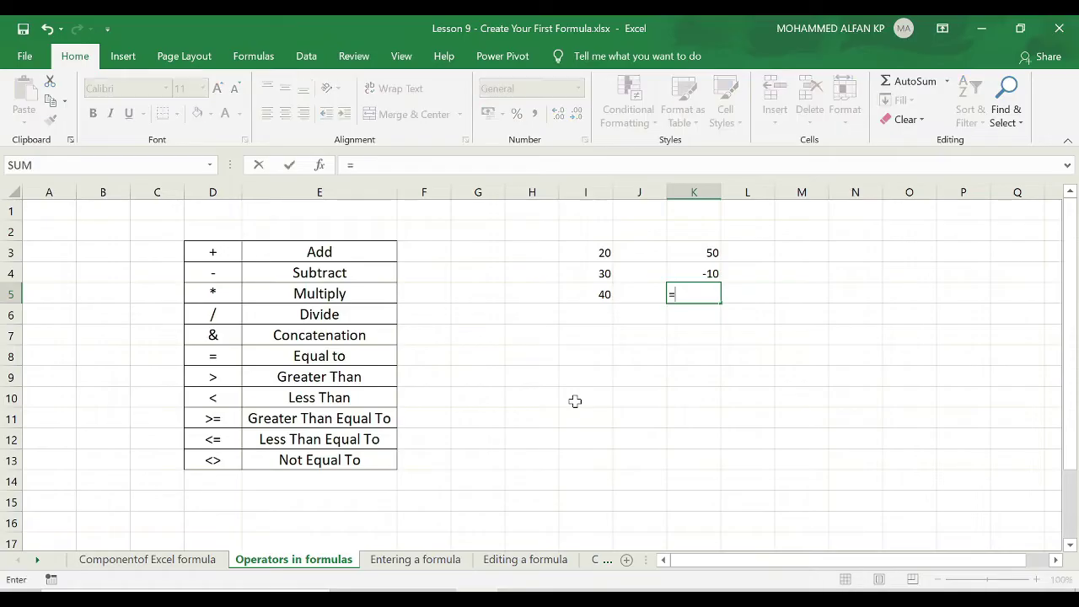
click(587, 254)
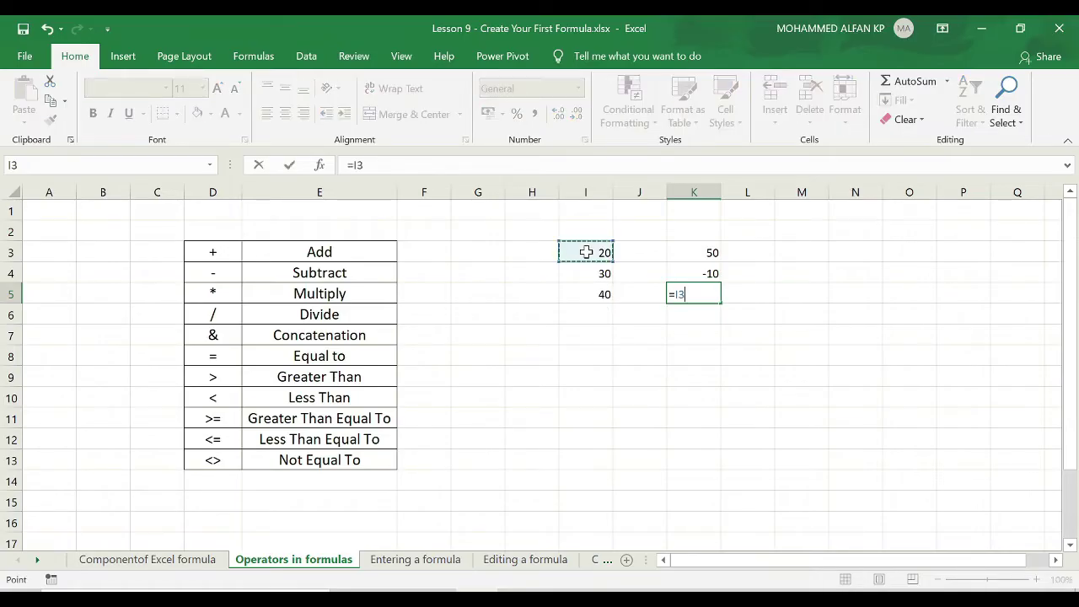
text(*)
click(582, 273)
key(Return)
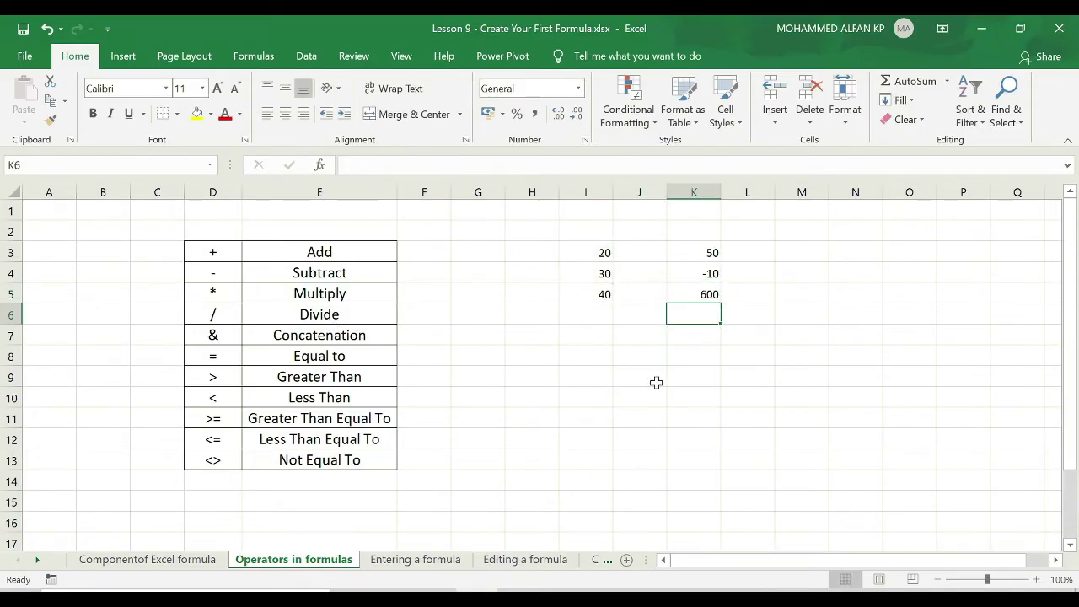
Enter the division formula =I3/I4 in cell K6
text(=)
click(587, 251)
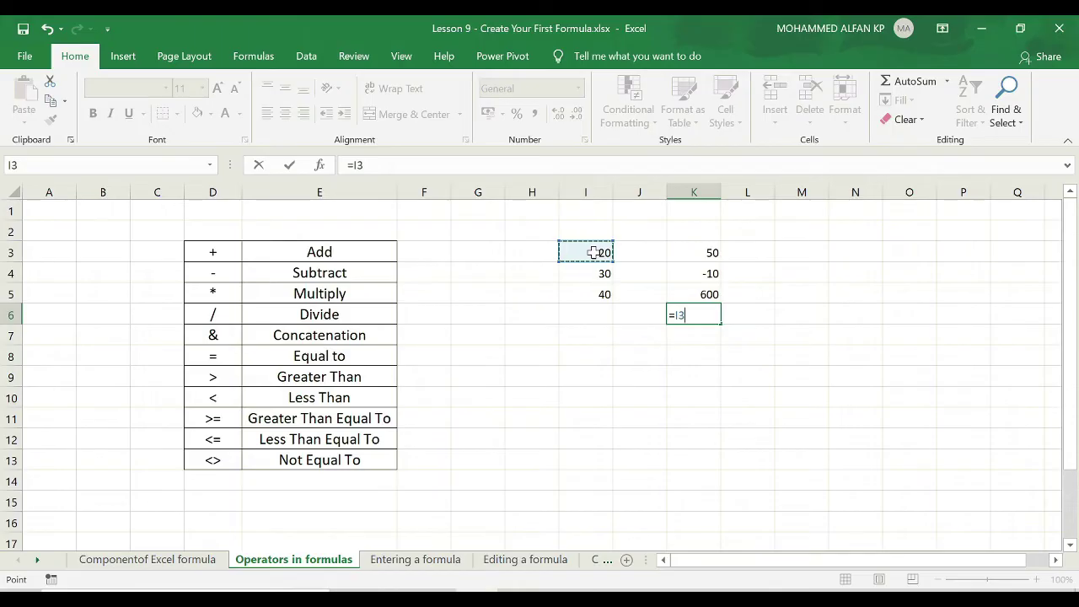
text(/)
click(577, 275)
key(Return)
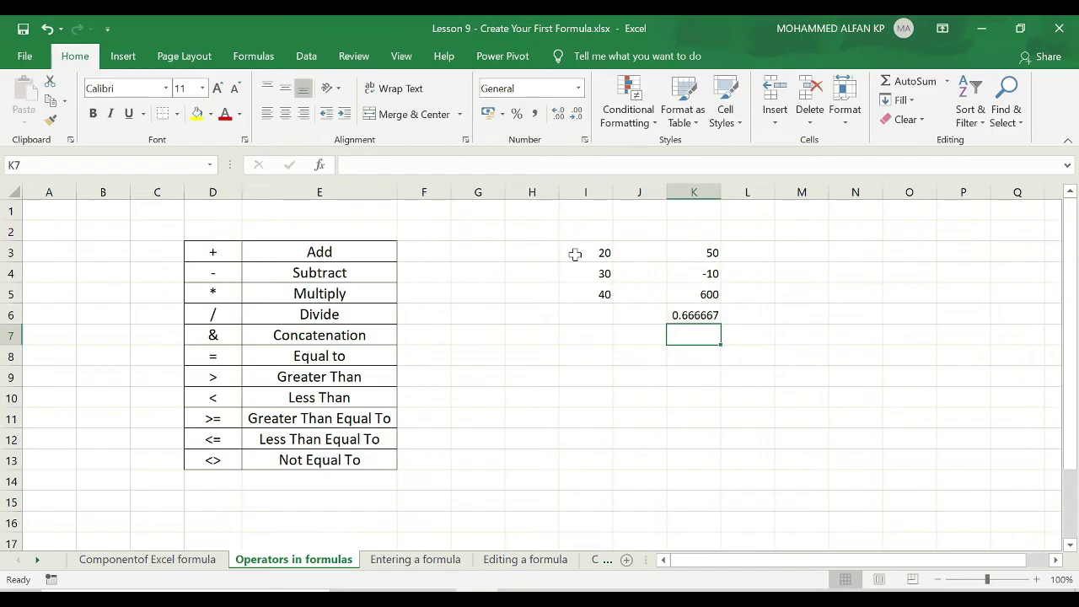
Change the sample value in cell I3 to 50 to recalculate the formulas in column K
click(590, 252)
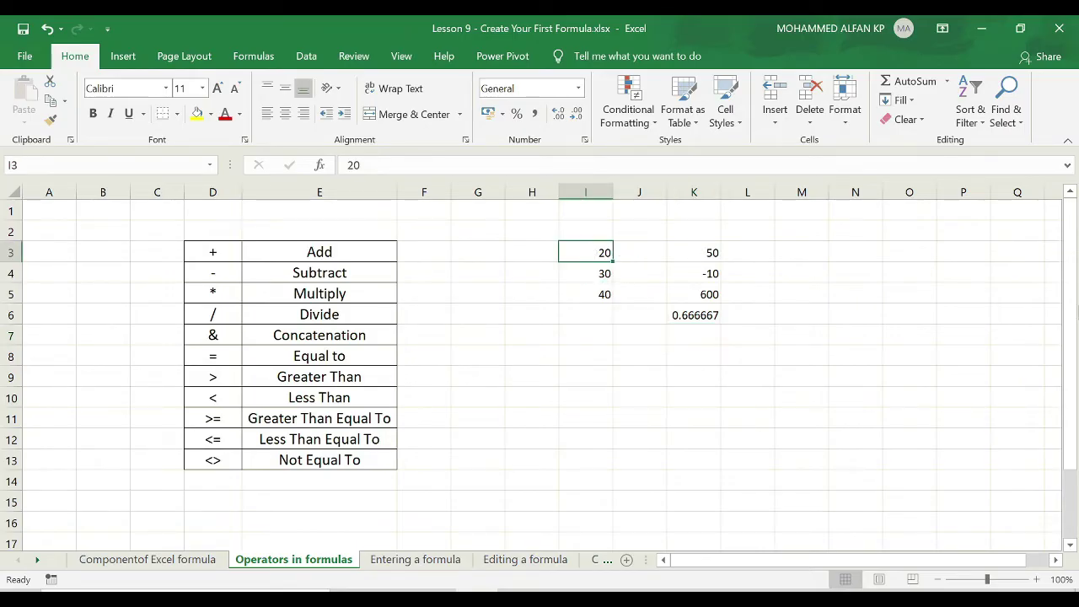
text(50)
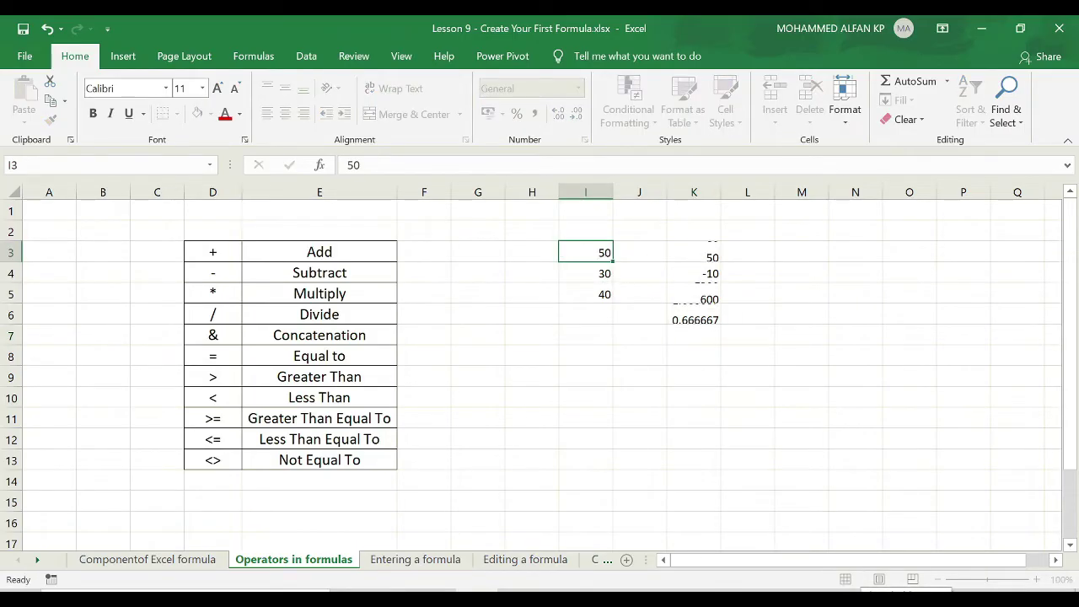
key(Return)
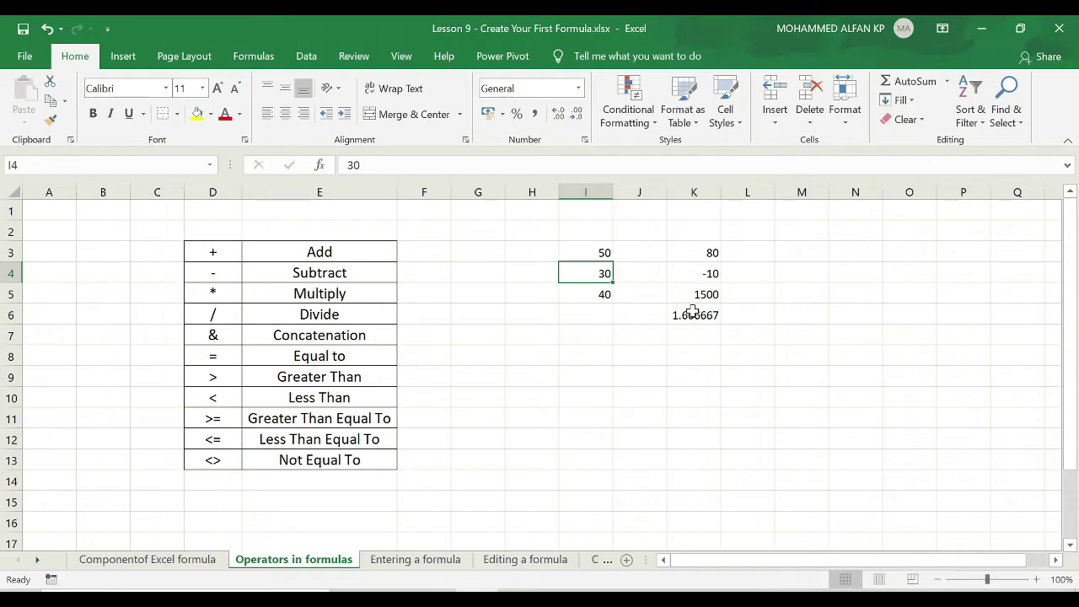
Clear the formulas in K3:K8 and set cell I3 to 20
drag(688, 252, 693, 366)
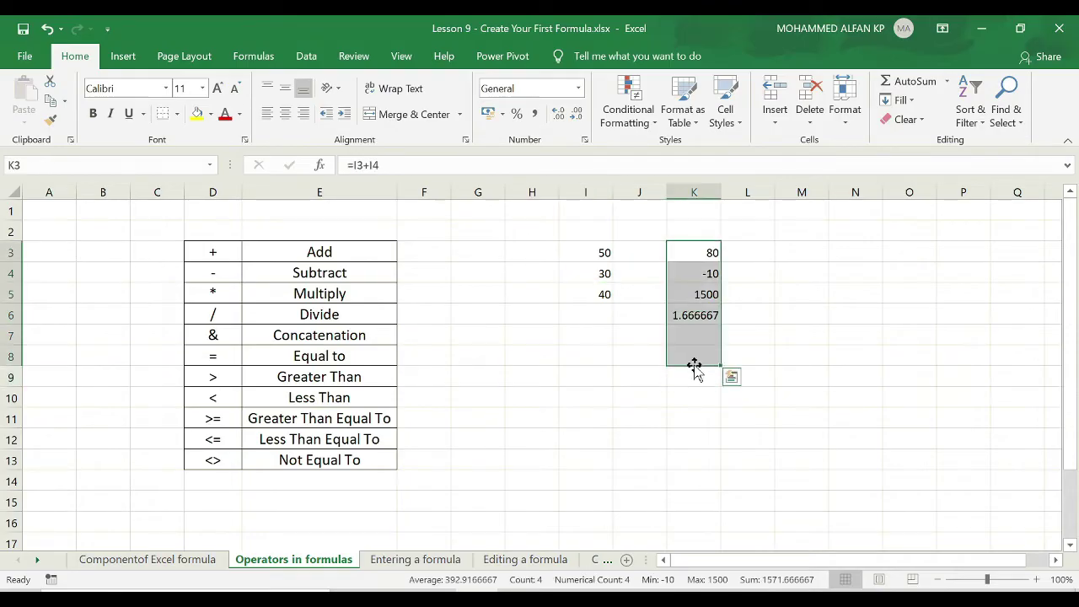
key(Delete)
click(578, 248)
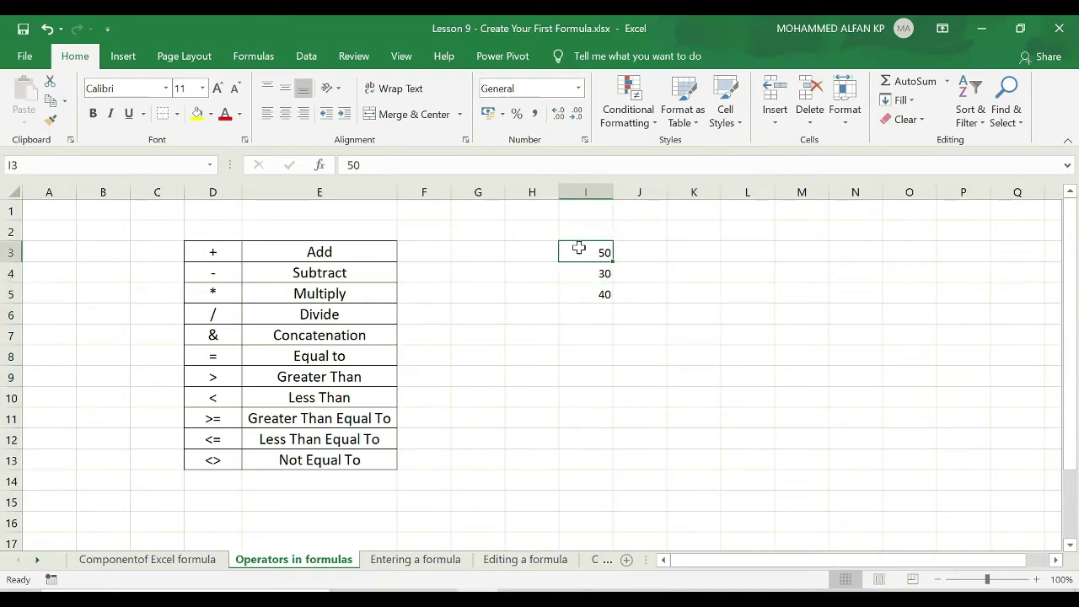
text(20)
key(ctrl+Return)
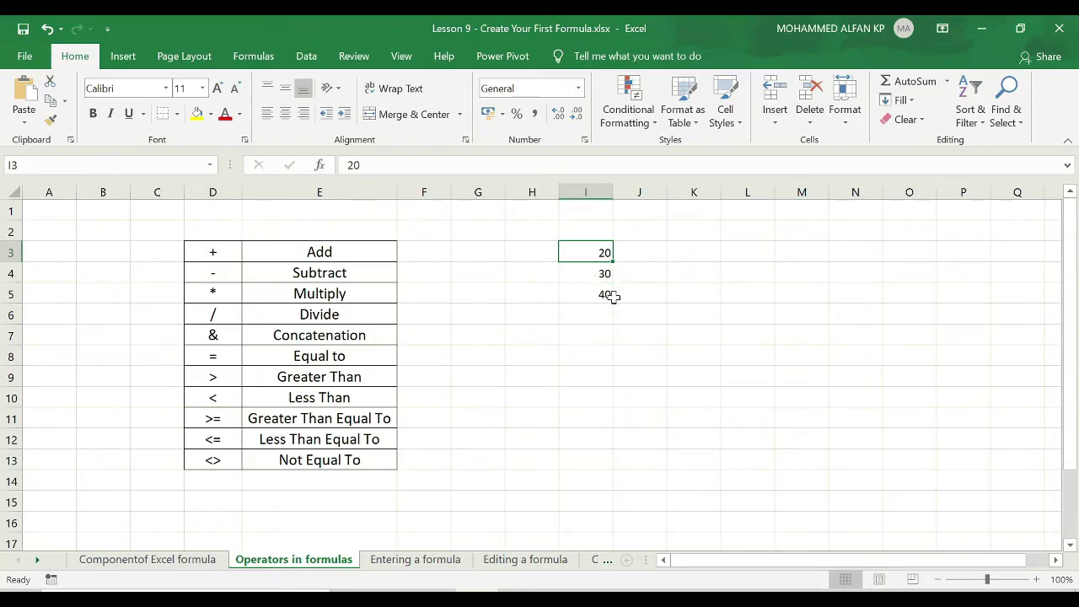
Enter the joined value 203040 in cell K3 as a plain number
click(702, 255)
text(203040)
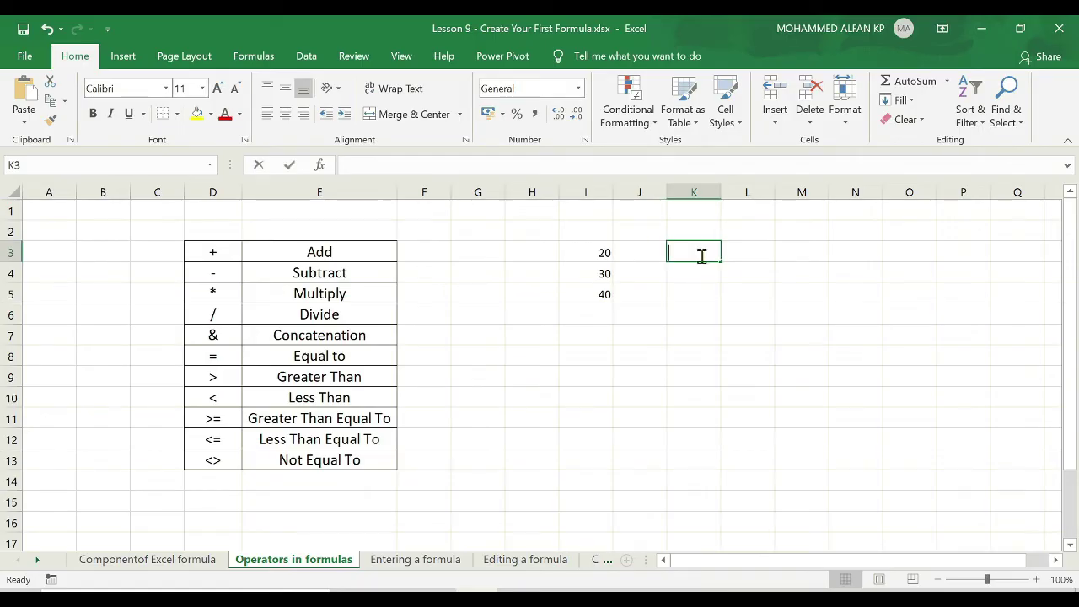
key(Return)
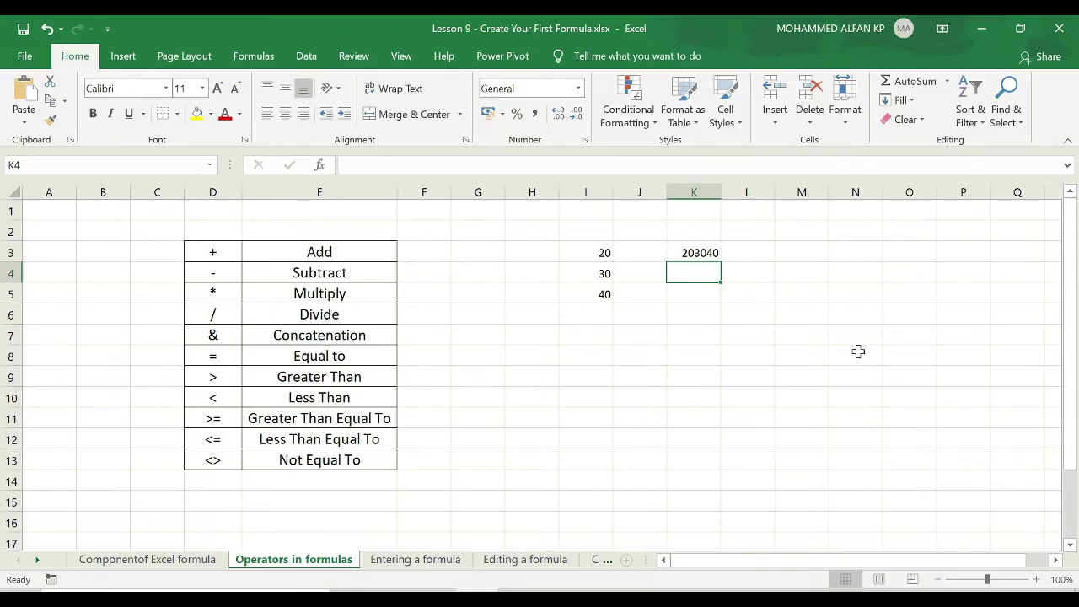
Enter the concatenation formula =I3&I4&I5 in cell K4 and select that cell to check it
text(=)
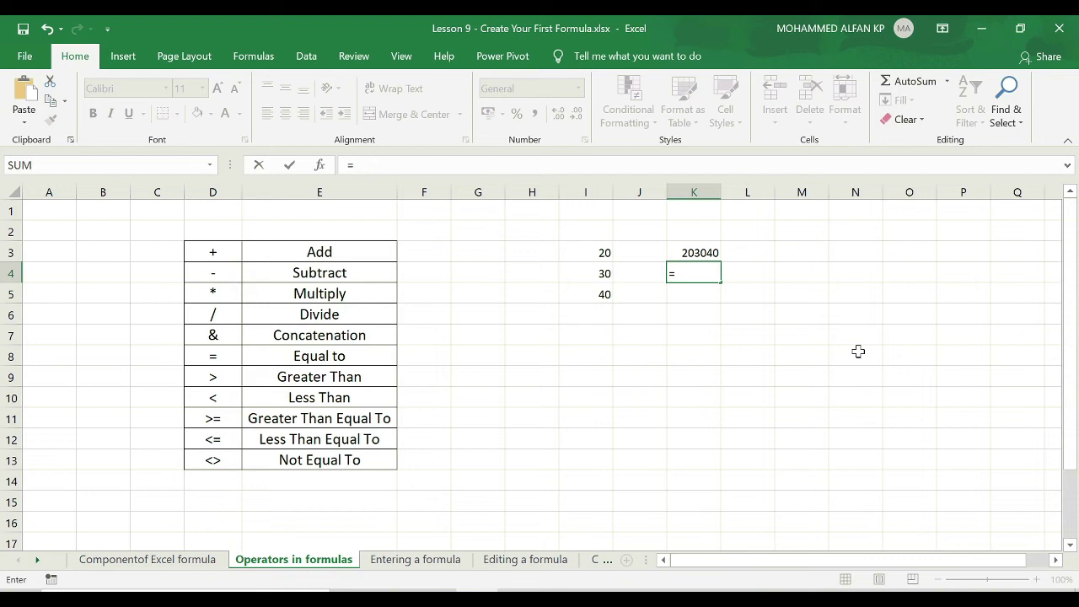
click(598, 254)
text(&)
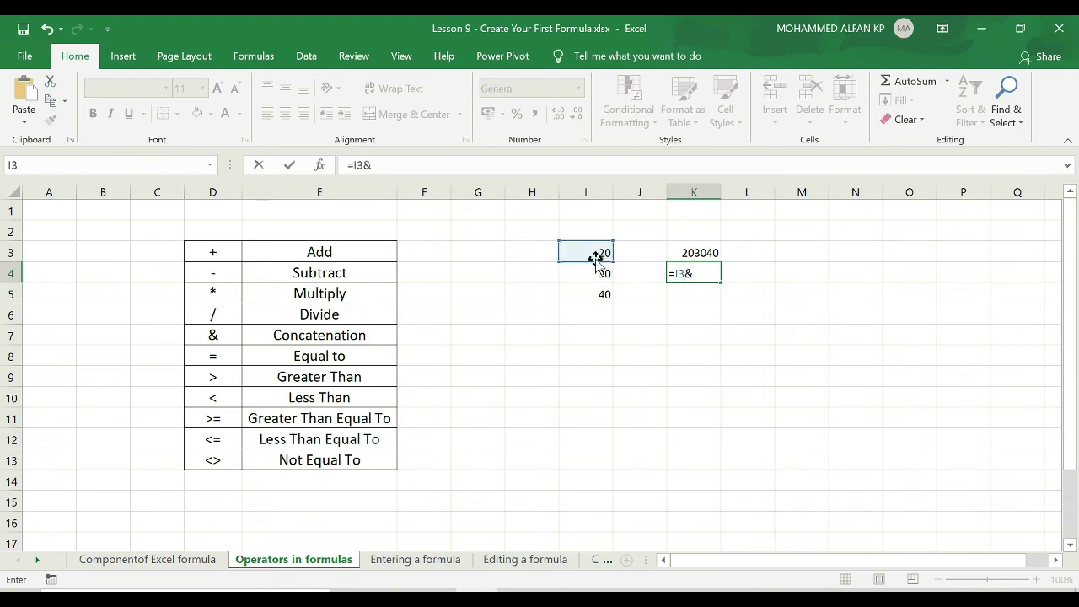
click(592, 272)
text(&)
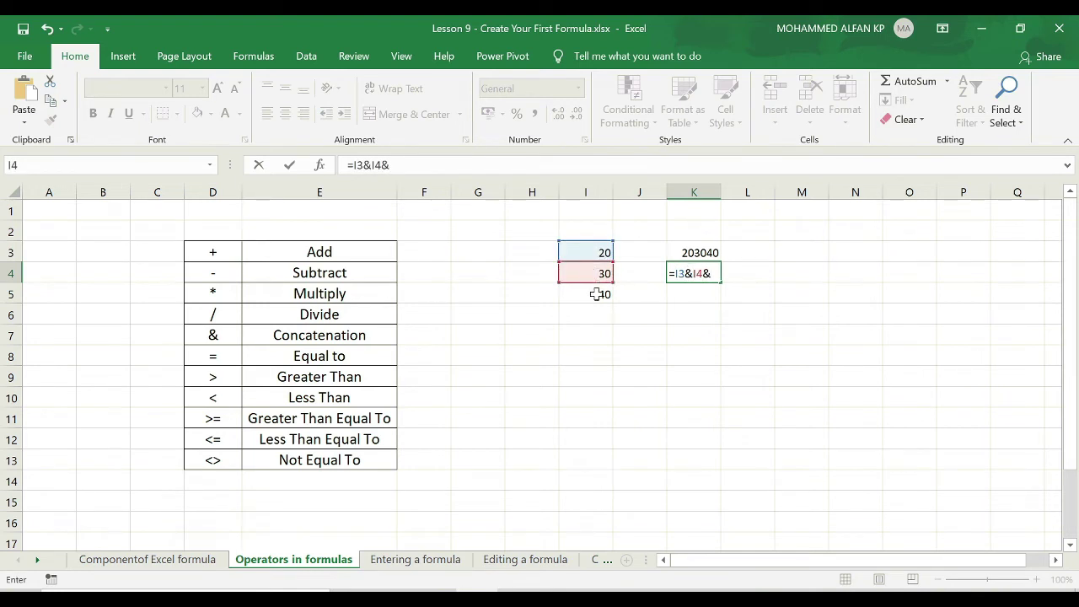
click(592, 294)
key(Return)
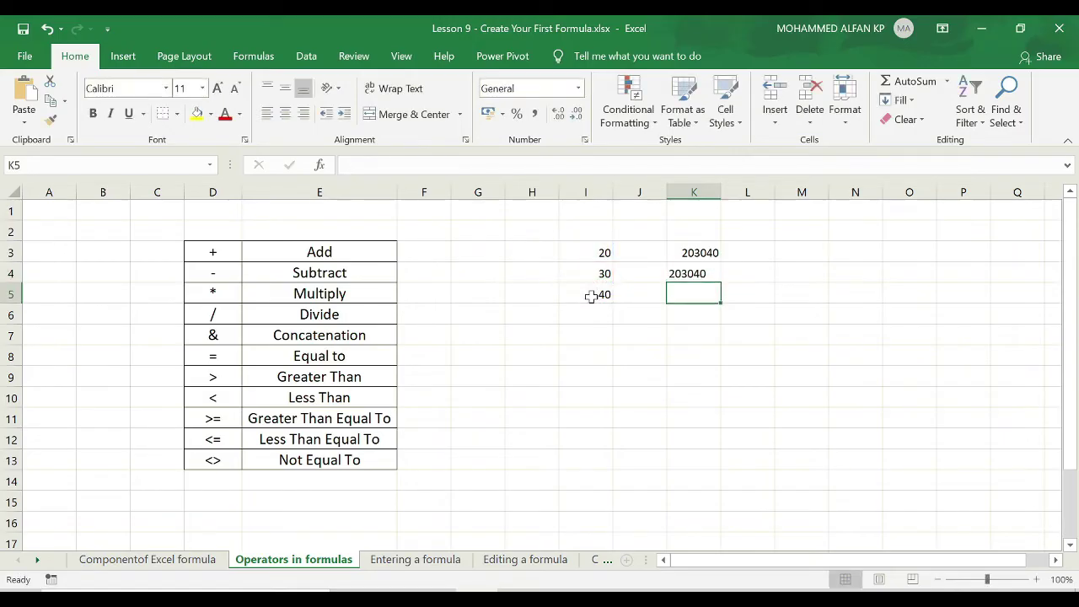
click(696, 273)
Change the value in cell I5 to 300 and check the concatenation in K4
click(600, 291)
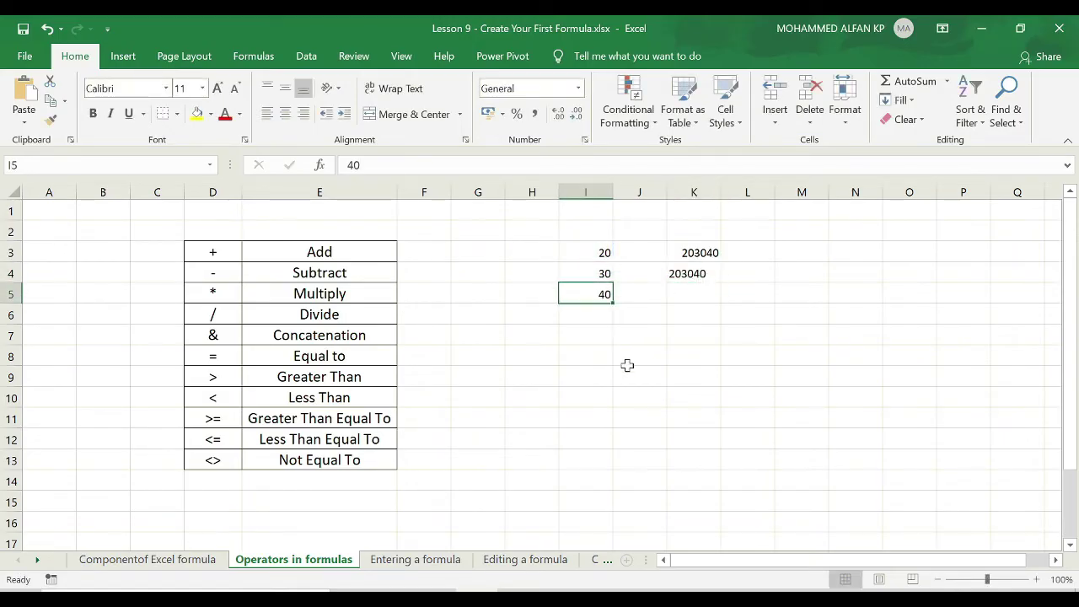
text(300)
key(Return)
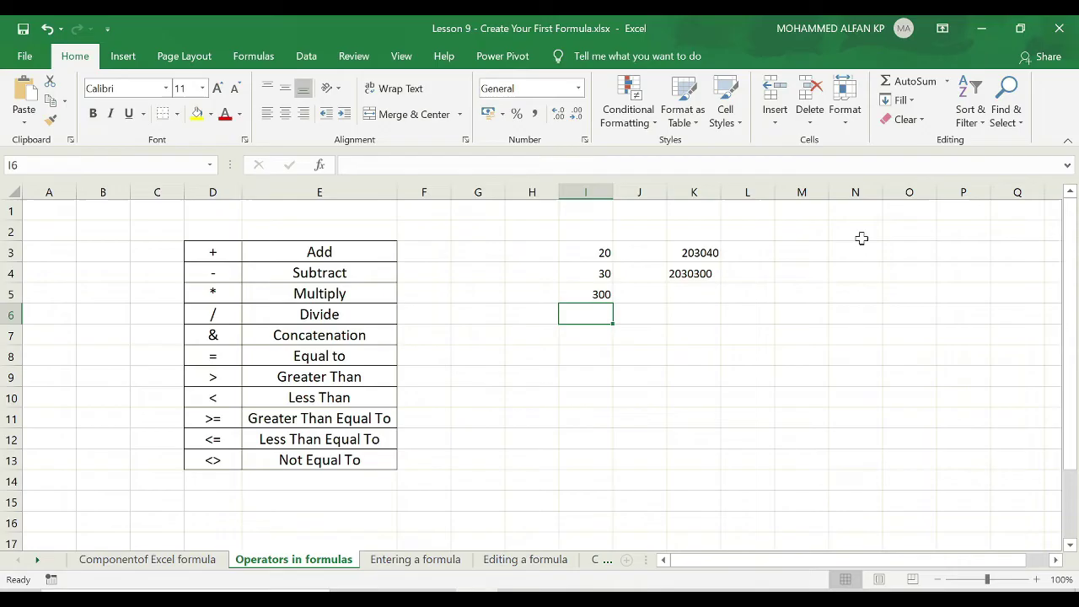
click(712, 273)
Enter the sample texts Ms in cell I9 and Excel in cell I10
click(591, 385)
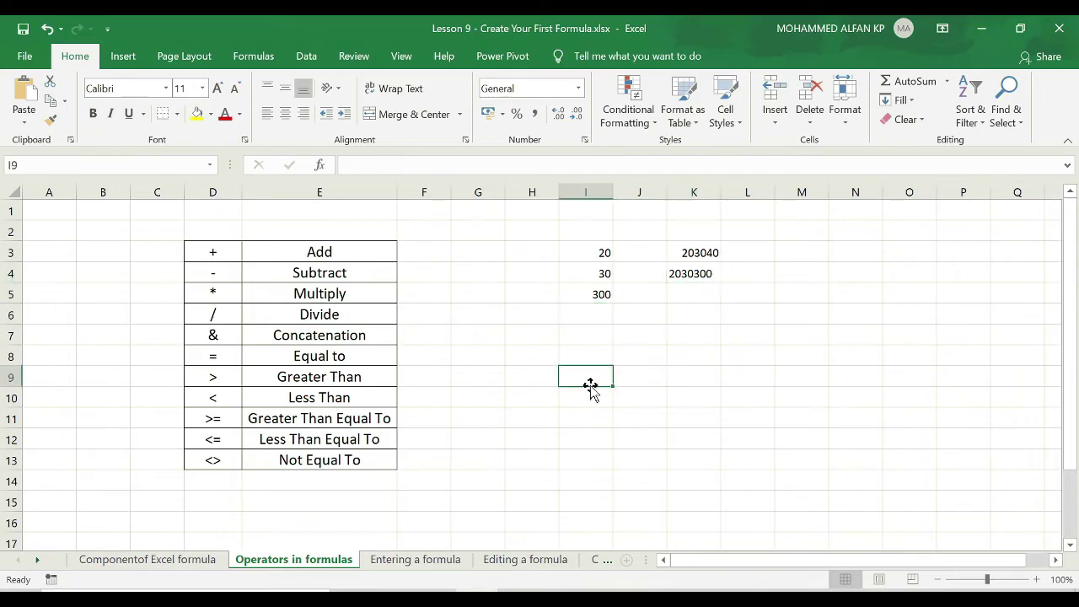
text(Ms)
key(Return)
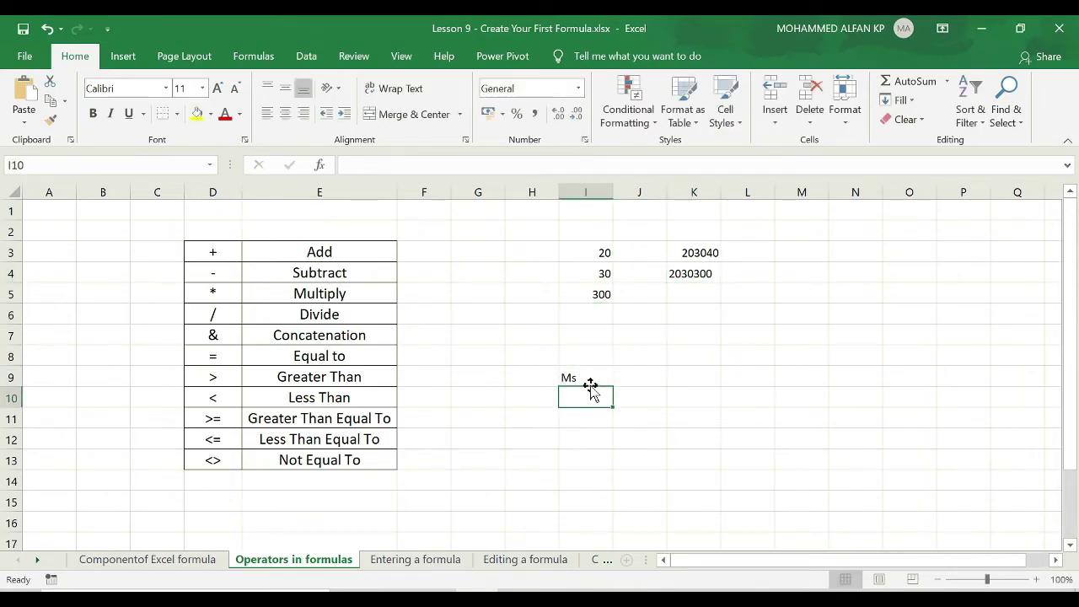
text(Excel)
key(Return)
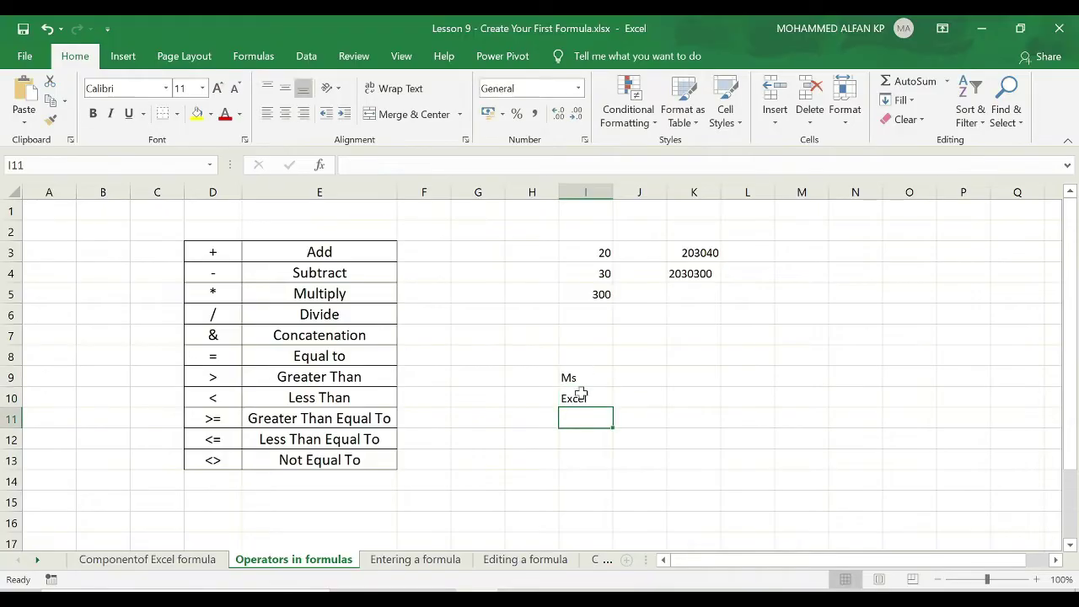
Enter the concatenation formula =I9&I10 in cell J9 to join the two sample texts
click(648, 377)
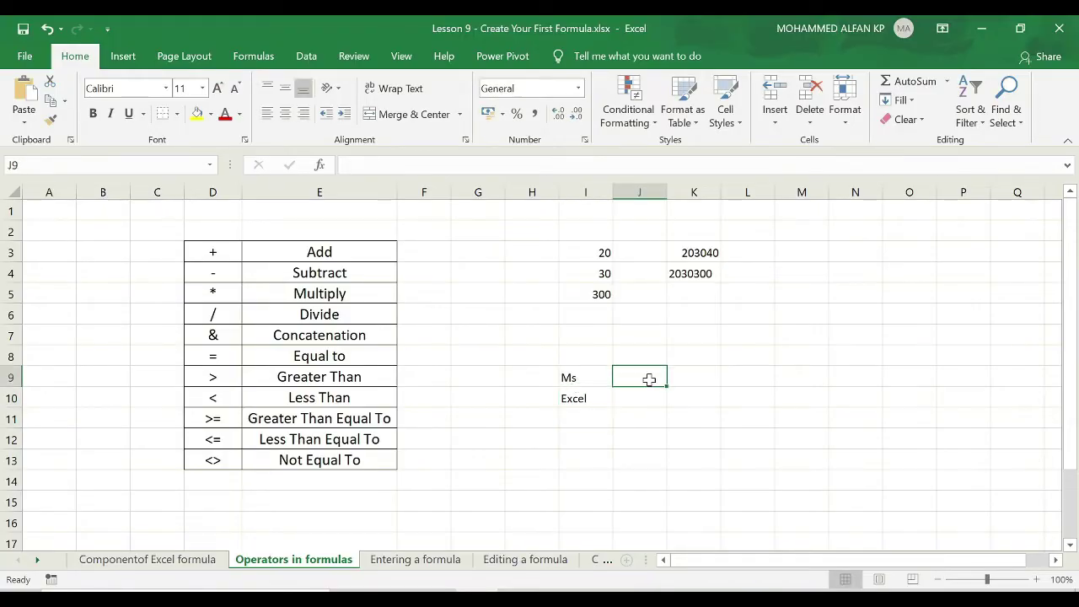
text(=)
click(573, 376)
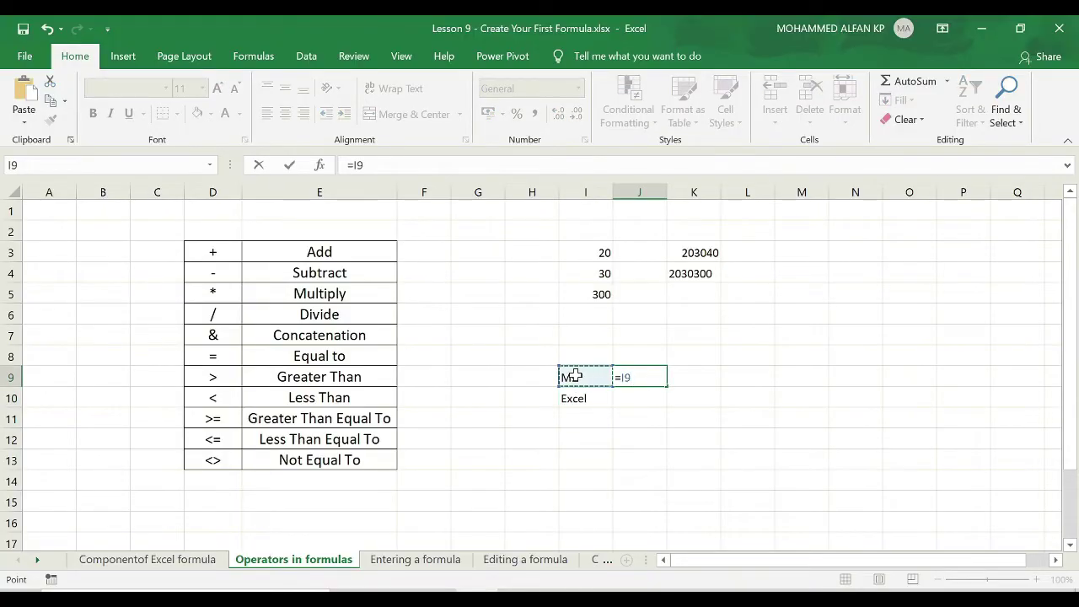
text(&)
click(574, 393)
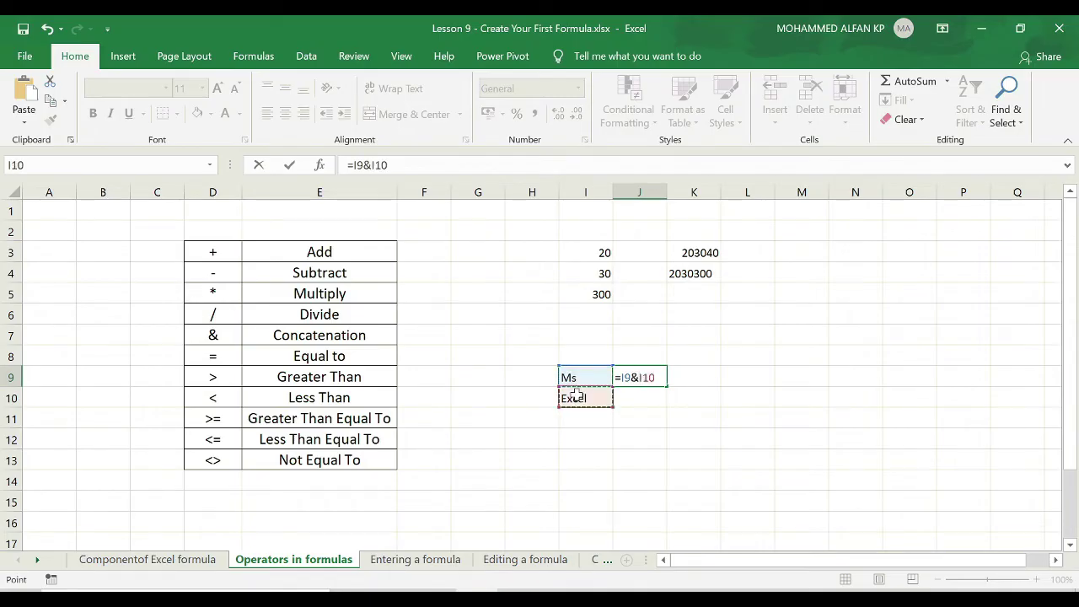
key(Return)
Edit the formula in J9 to =I9&" "&I10 so a space separates the two words
click(640, 381)
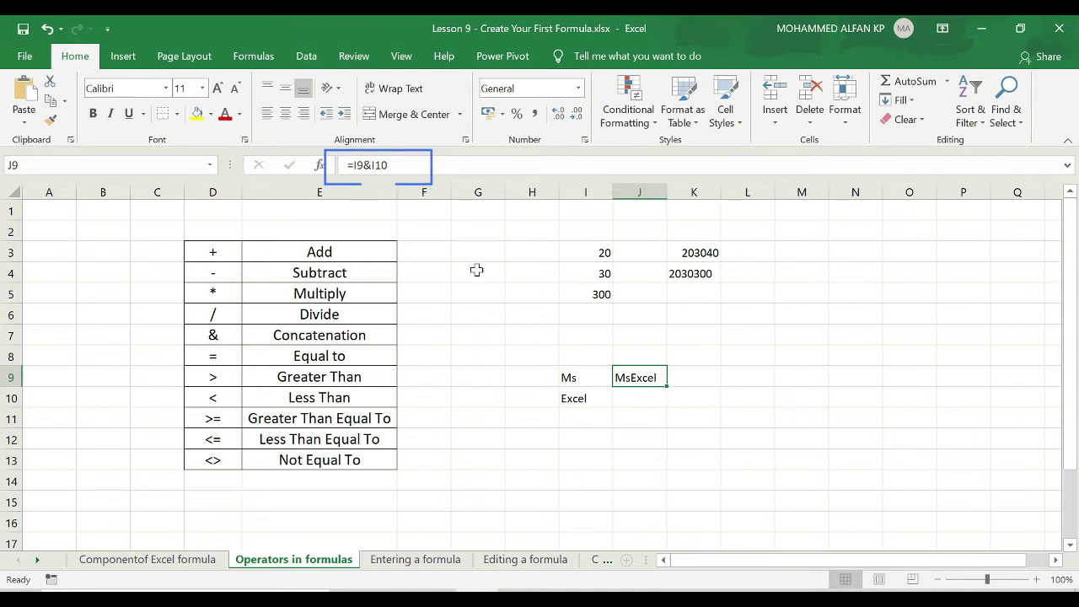
click(370, 166)
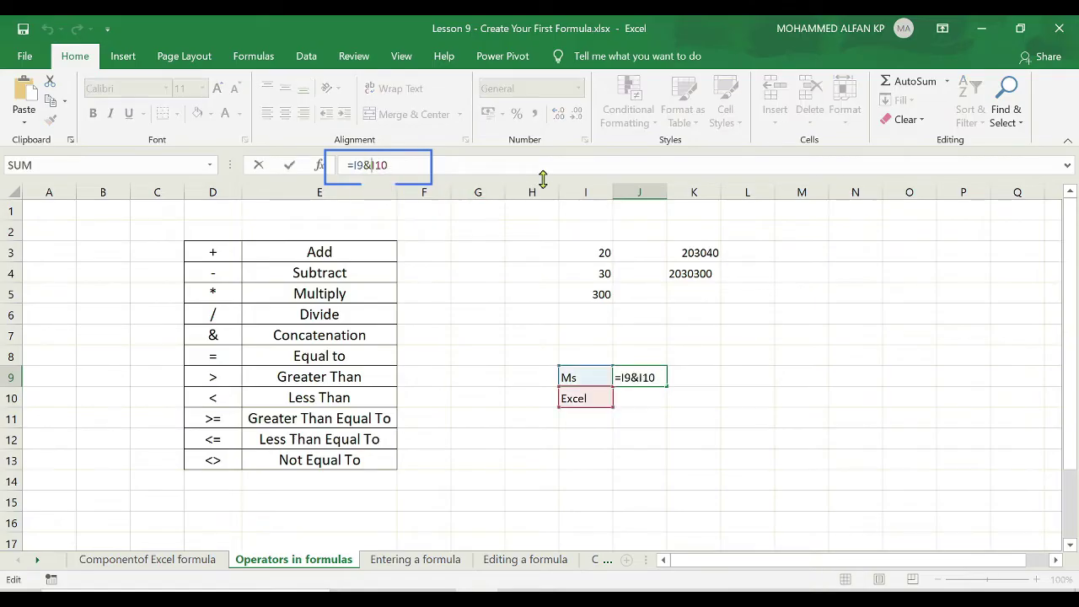
text(" ")
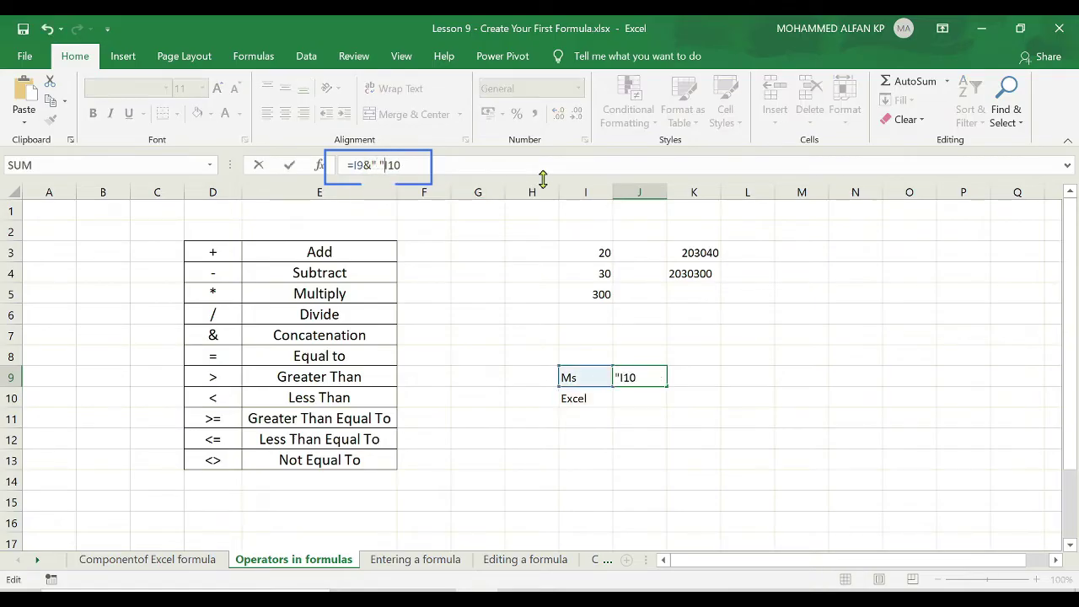
text(&)
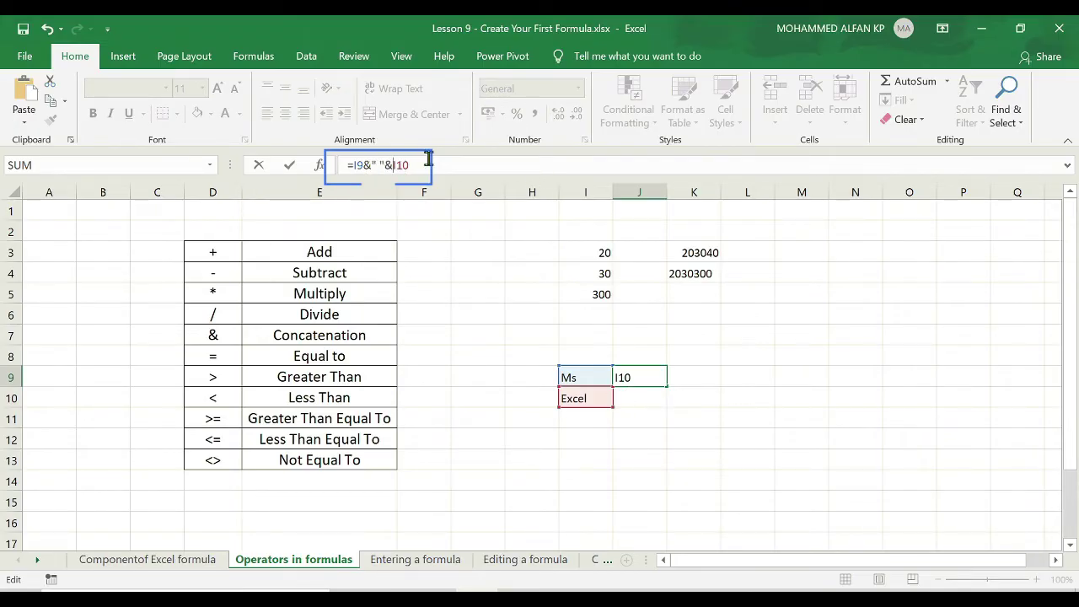
key(Return)
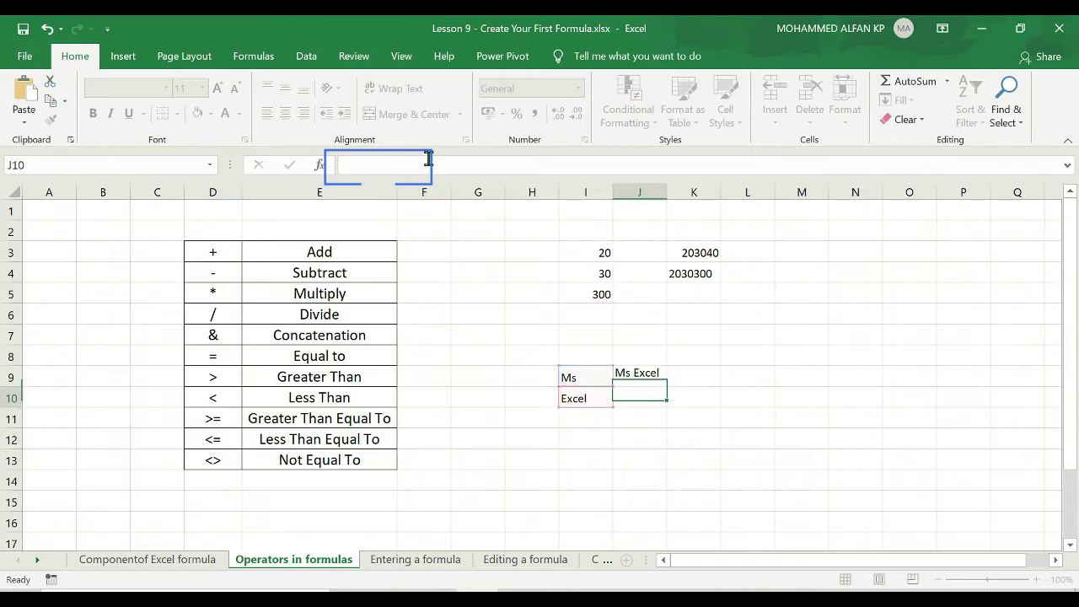
Add several more spaces between the quotes in the J9 formula and autofit column J to its contents
click(654, 374)
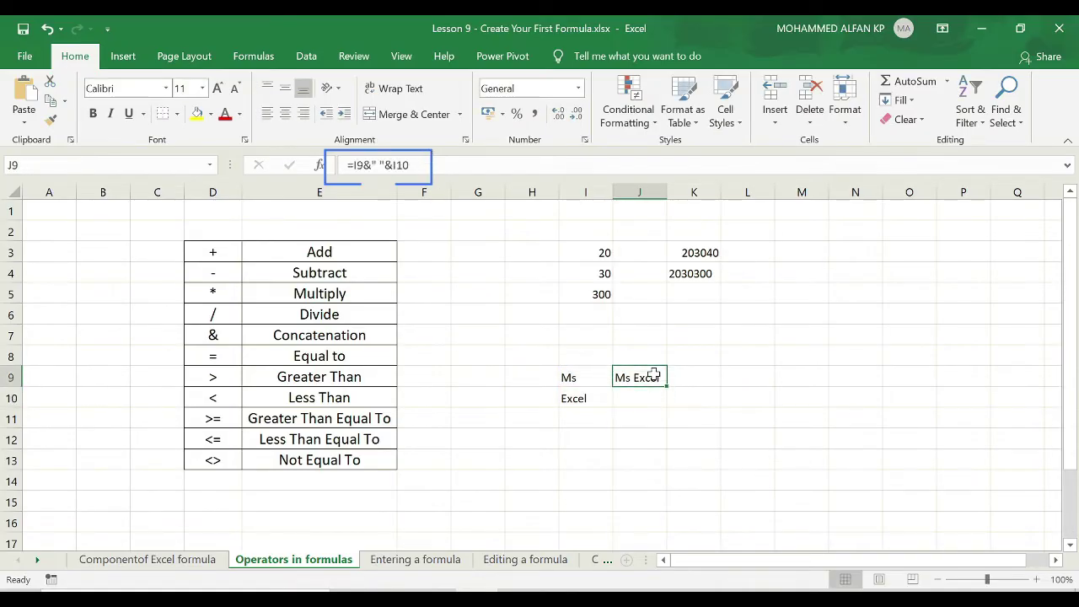
double_click(647, 375)
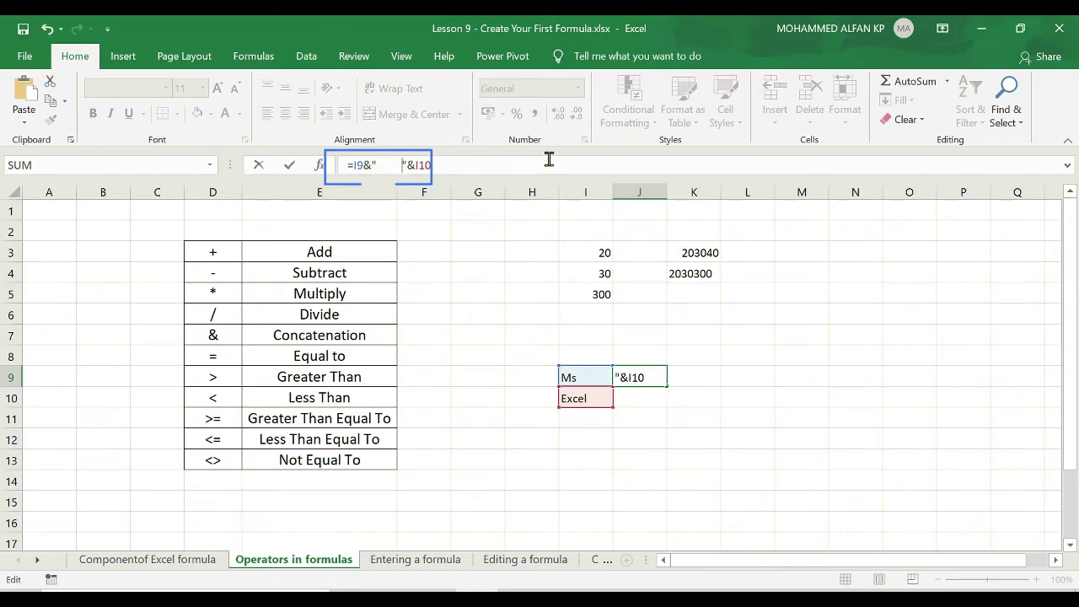
key(Return)
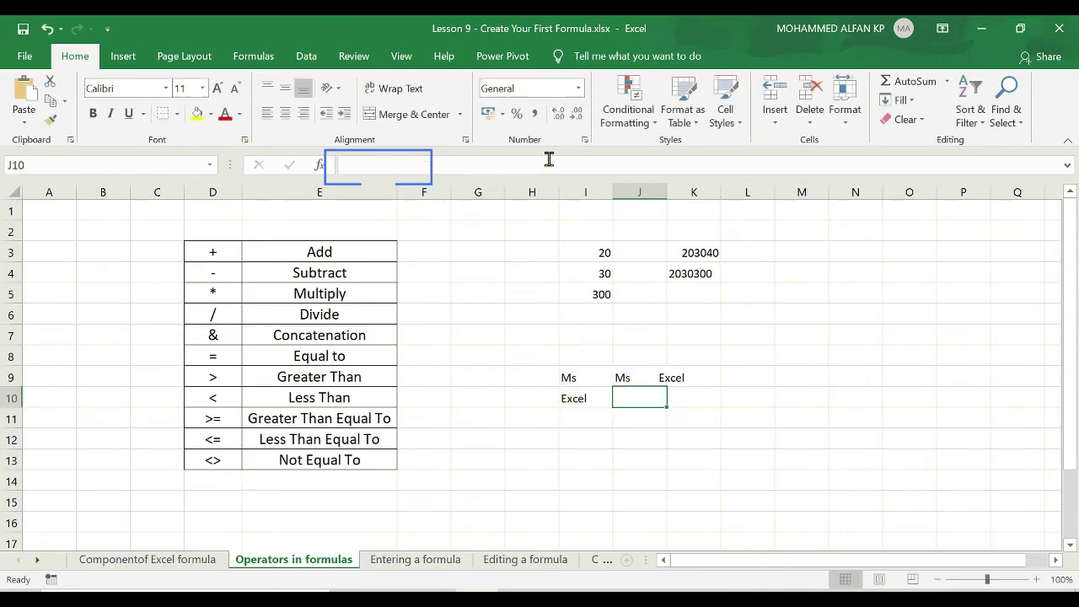
double_click(669, 191)
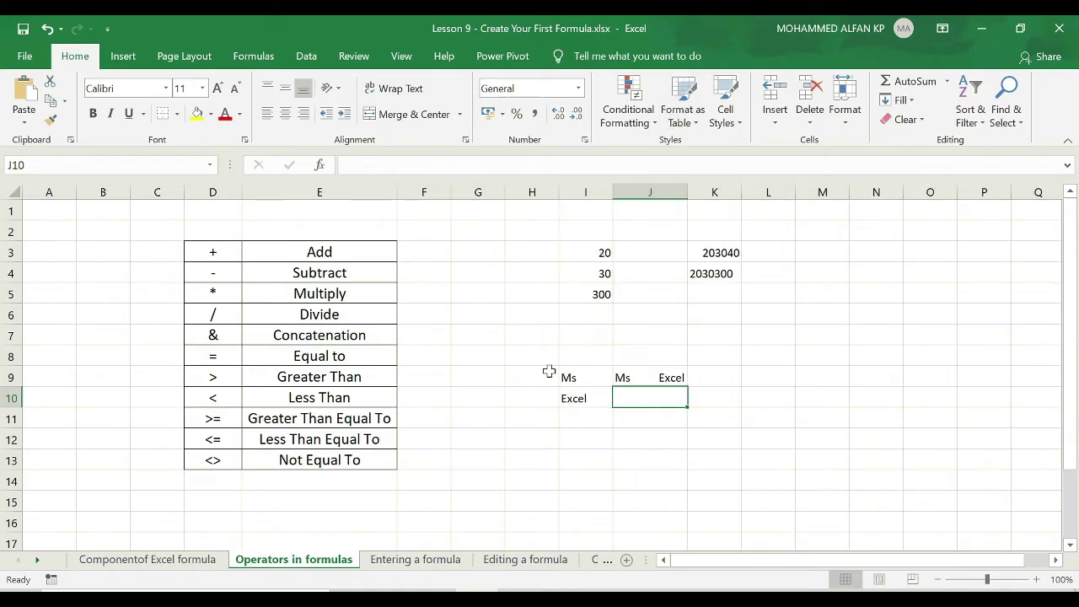
Clear the sample texts in I9:I10 and the concatenation results in J9 and K3:K4
drag(549, 355, 899, 430)
key(Delete)
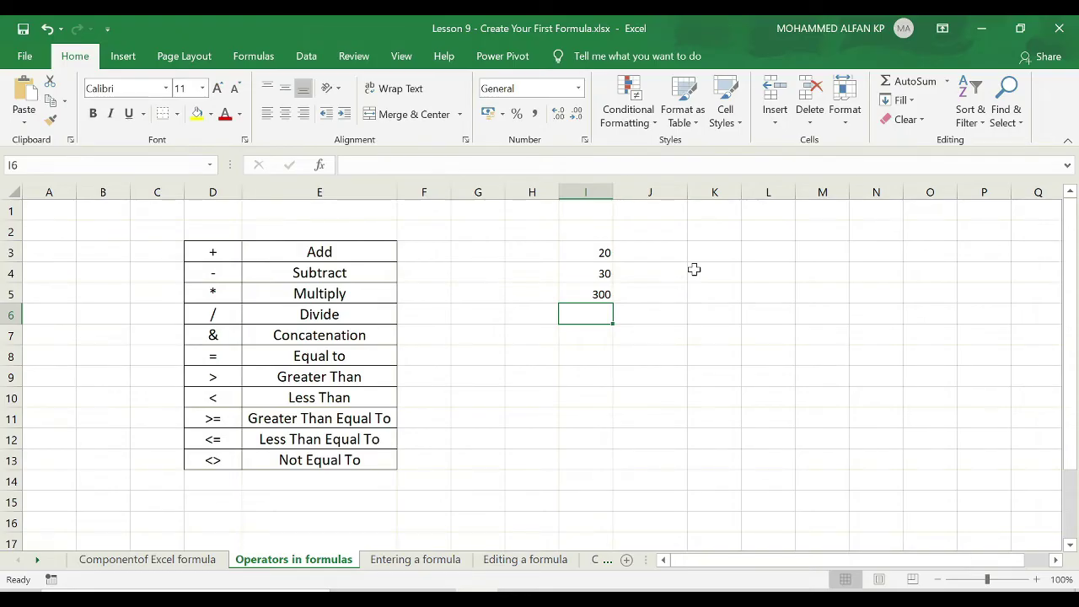
Enter the equal-to comparison =I3=I4 in cell I7
click(590, 253)
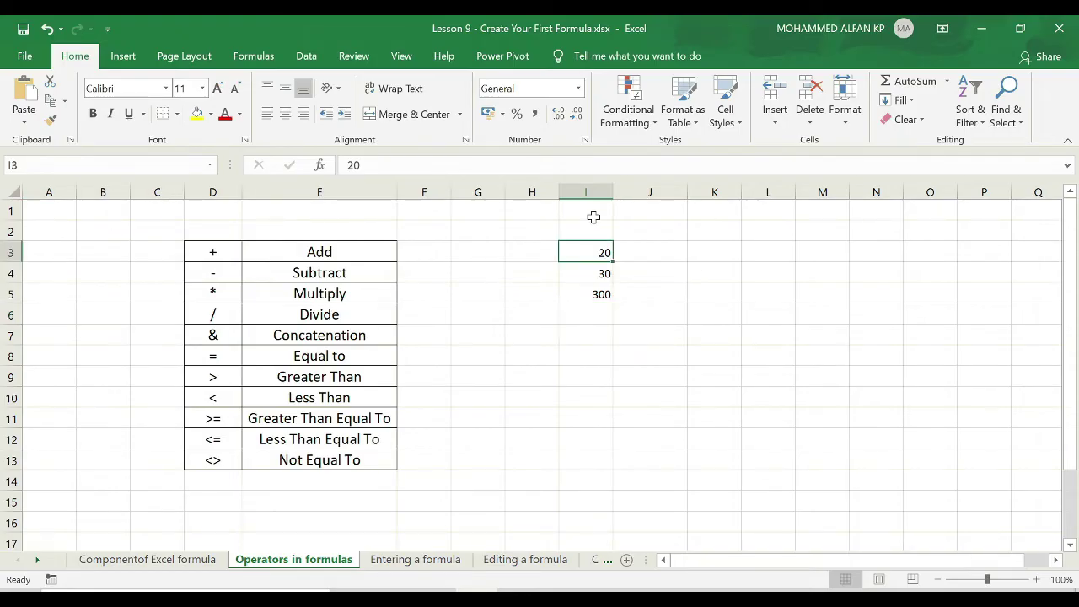
click(576, 275)
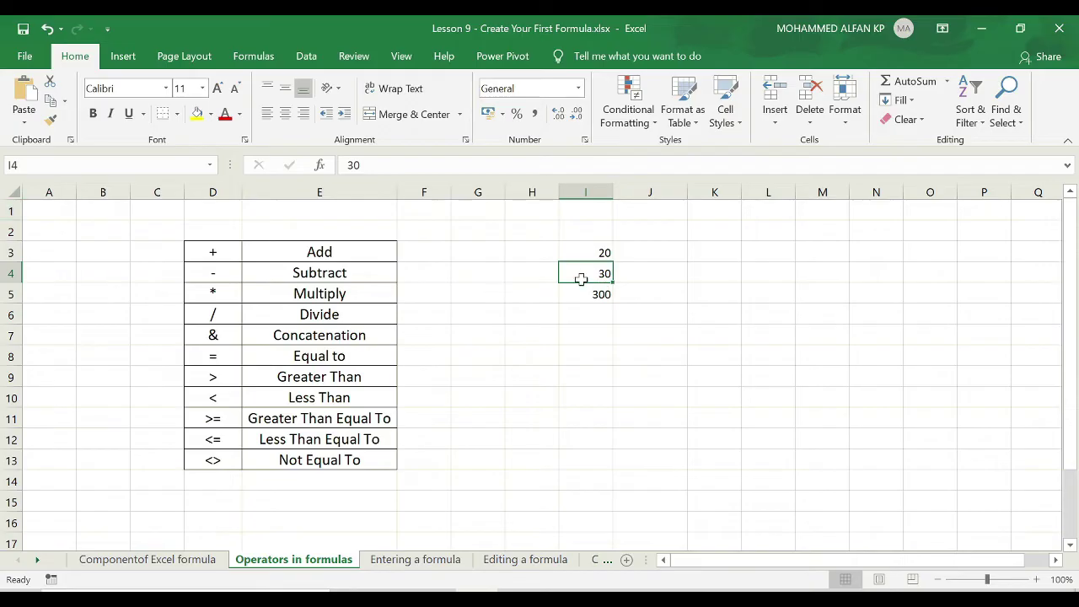
click(590, 332)
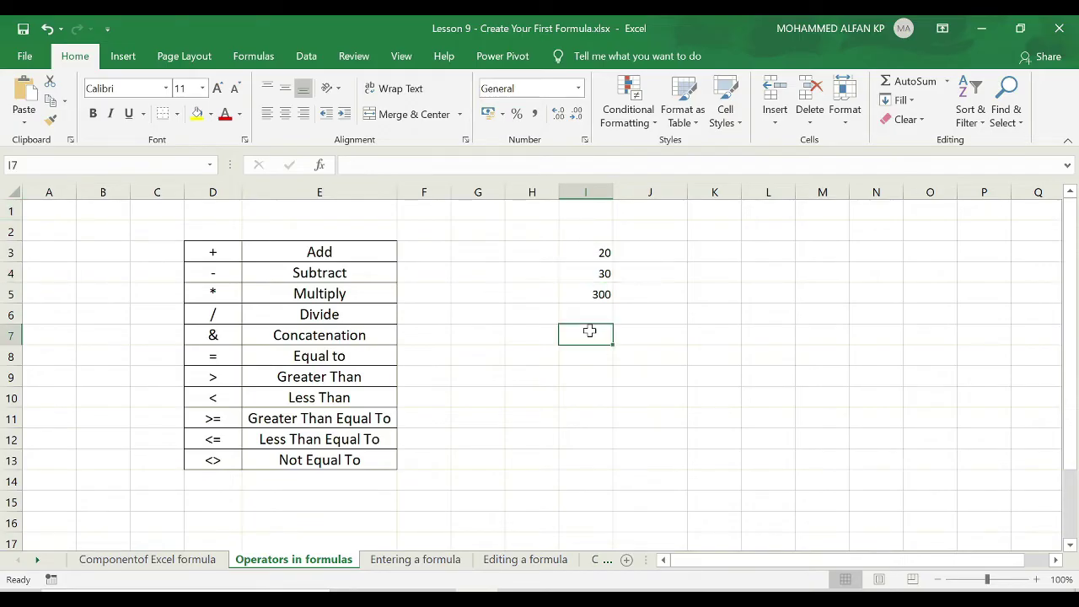
text(=)
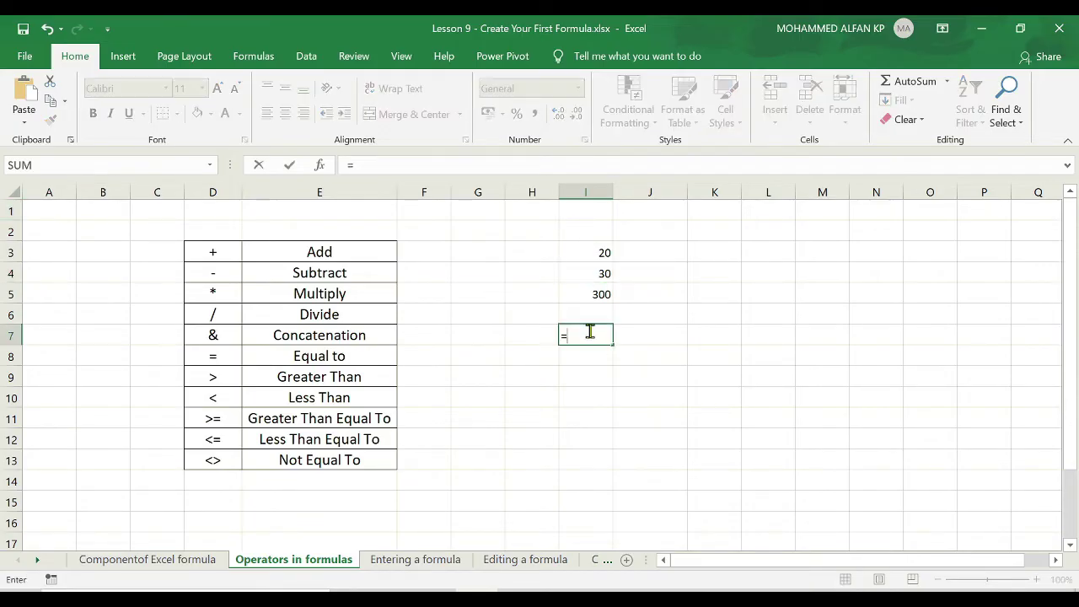
click(576, 252)
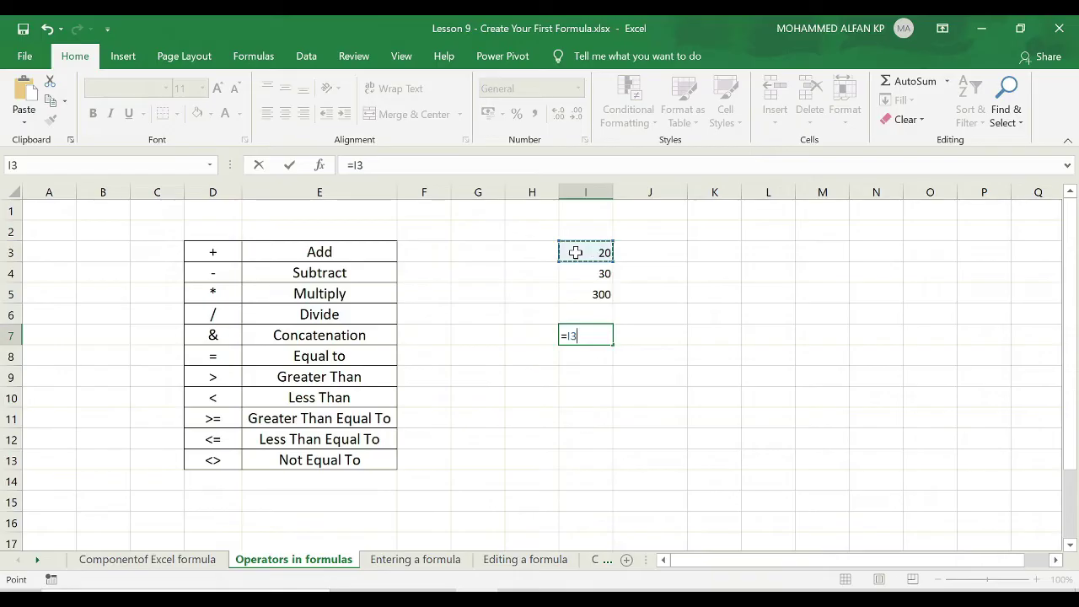
text(=)
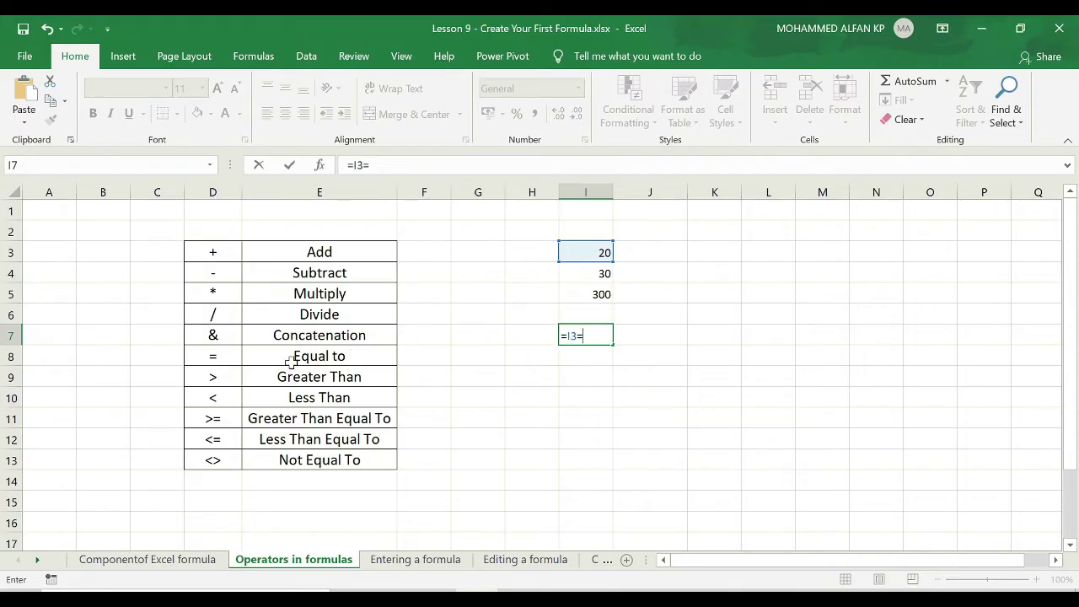
click(591, 272)
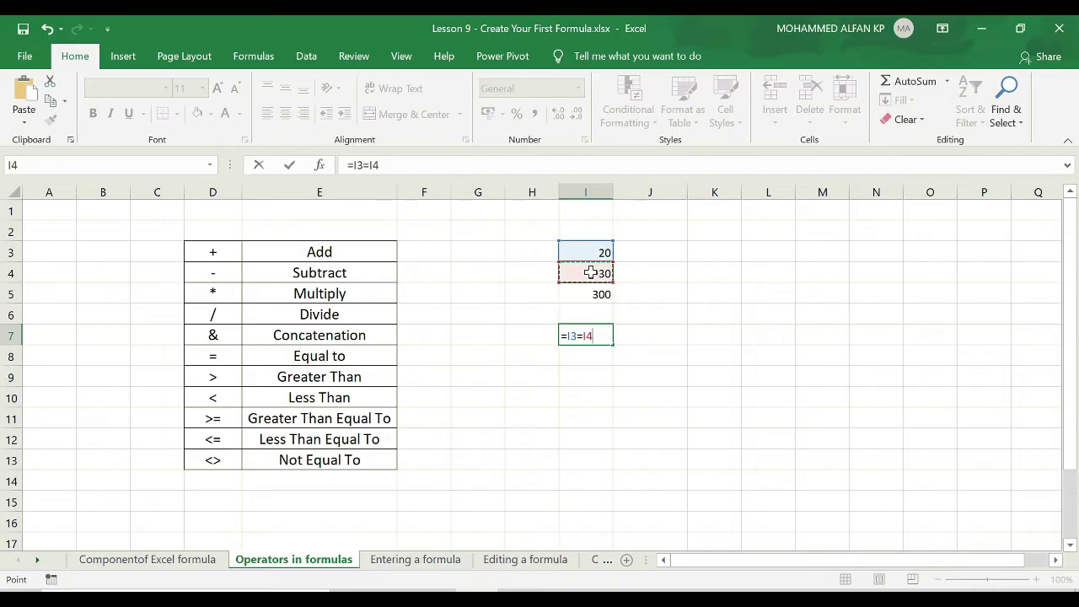
key(Return)
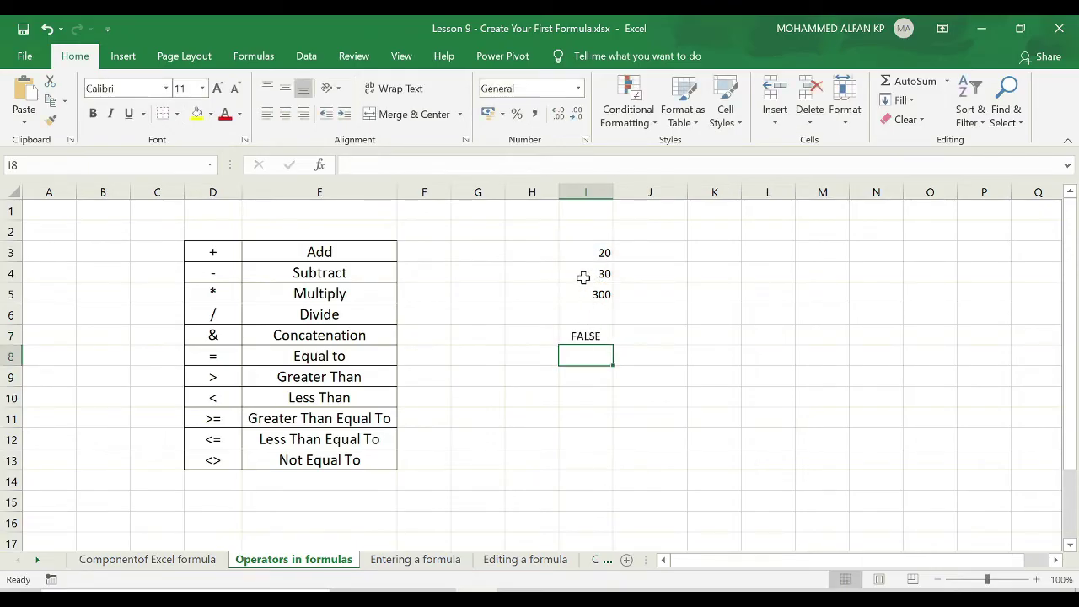
Change the value in cell I4 to 20 to match I3 and check the comparison in I7
click(582, 277)
text(20)
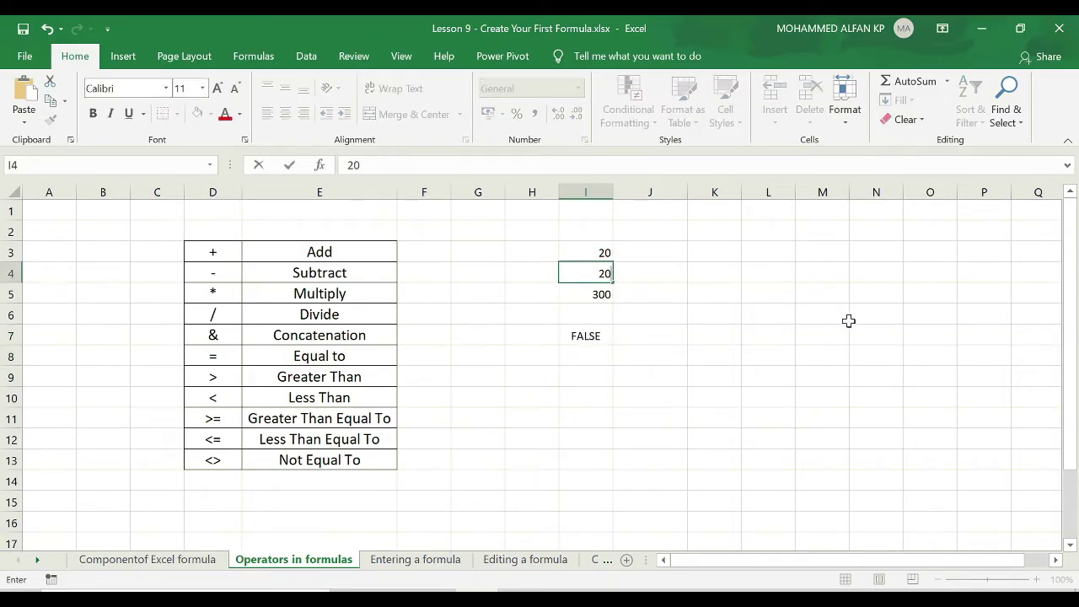
key(Return)
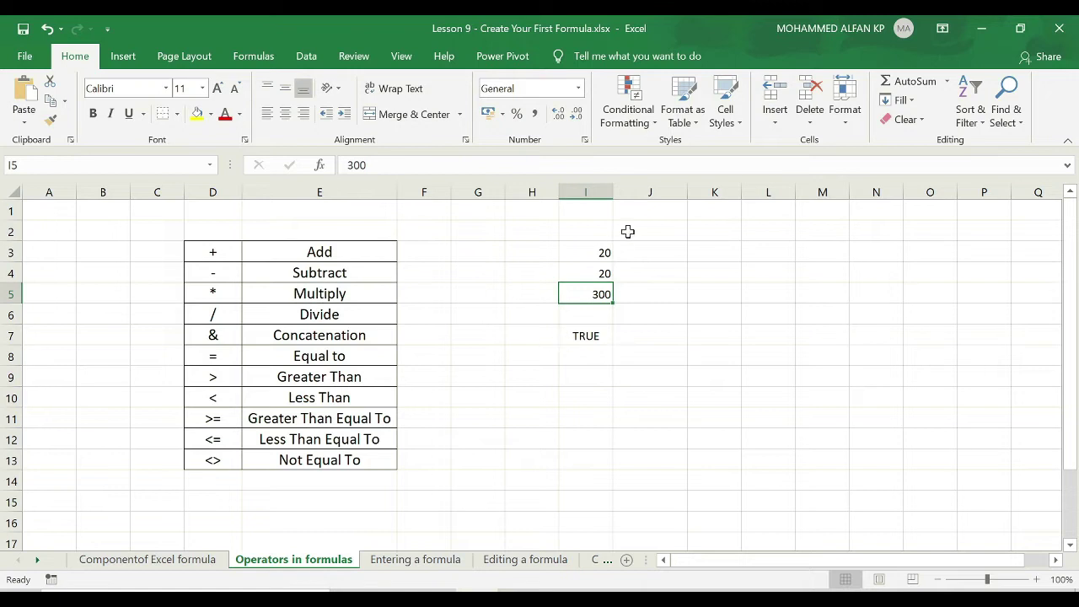
click(601, 250)
Set cell I4 back to 30 and clear the comparison formula from I7
click(600, 265)
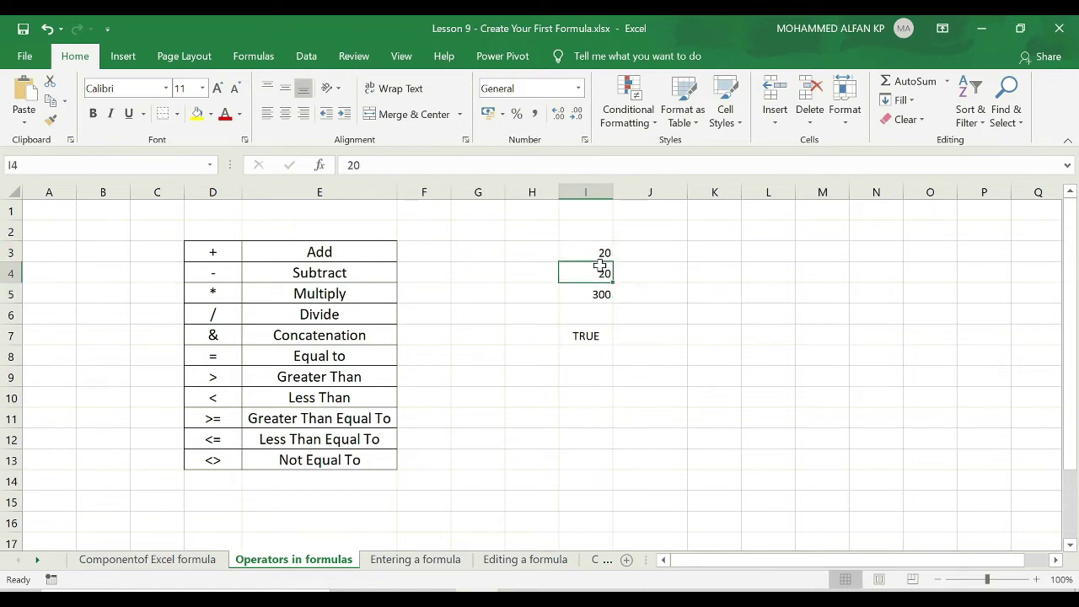
text(3)
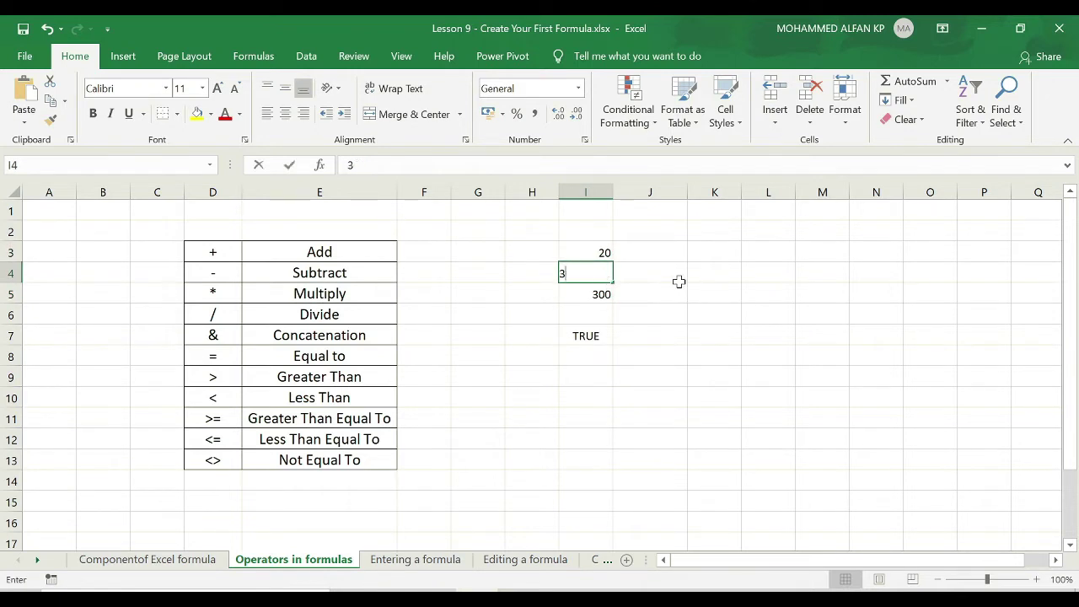
text(0)
key(Return)
click(585, 335)
key(Delete)
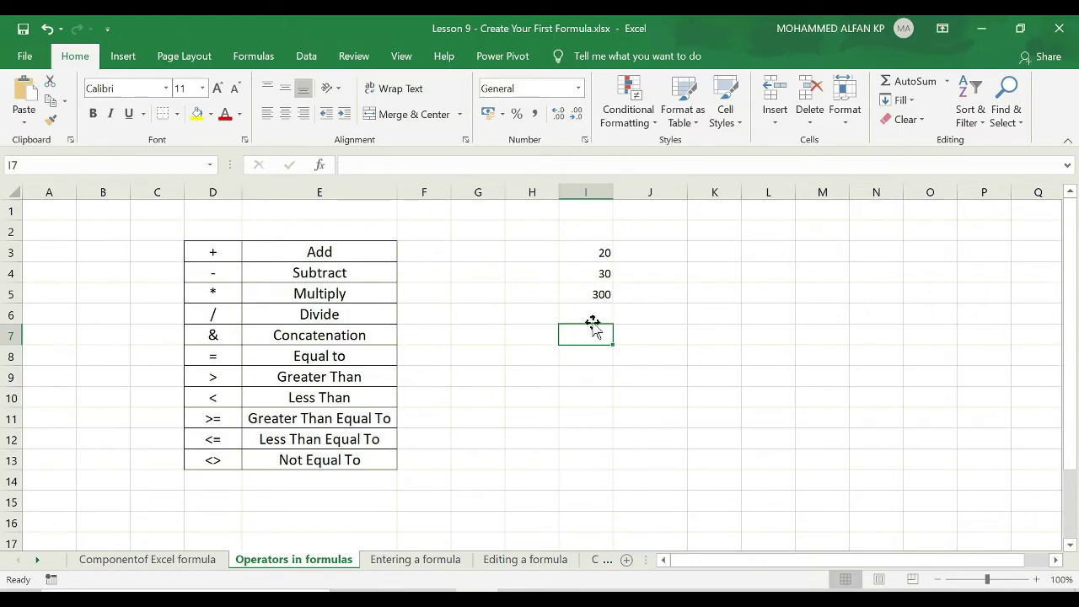
Enter the greater-than comparison =I3>I4 in cell I7 and check it against the value in I4
click(585, 257)
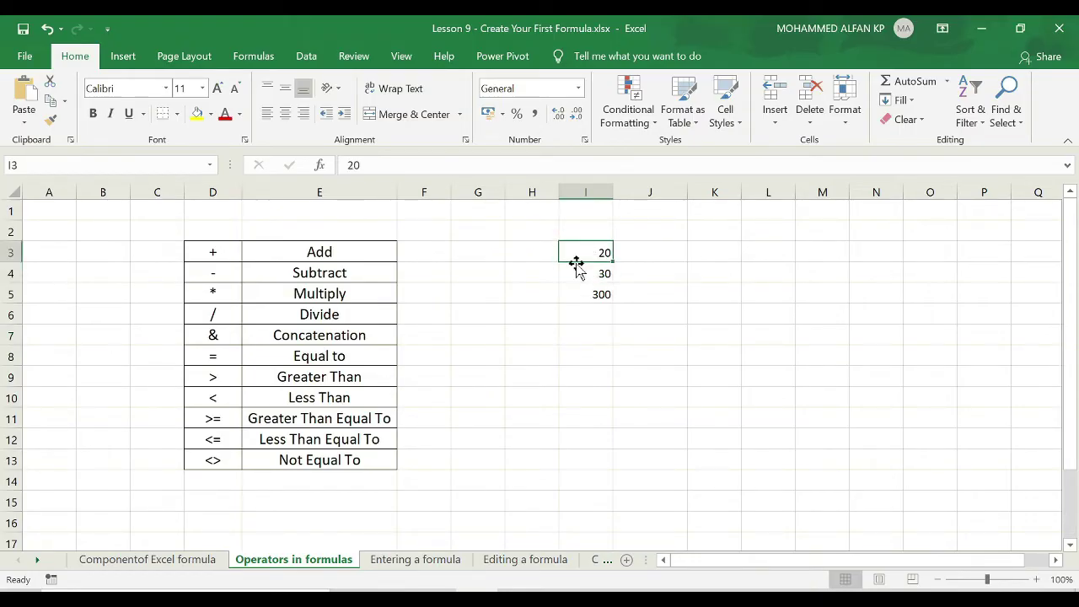
click(590, 277)
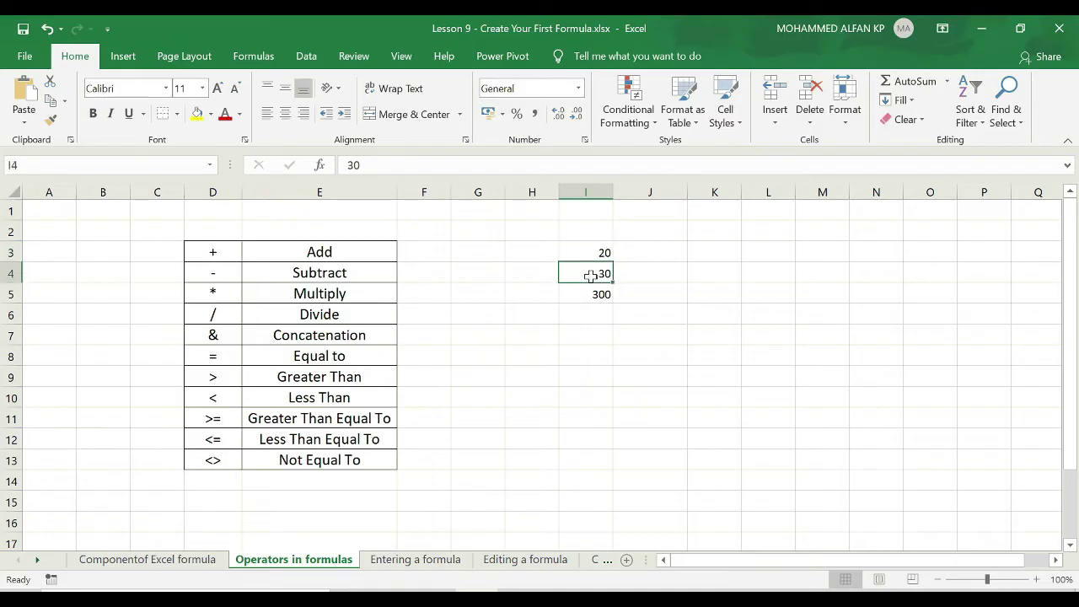
click(594, 294)
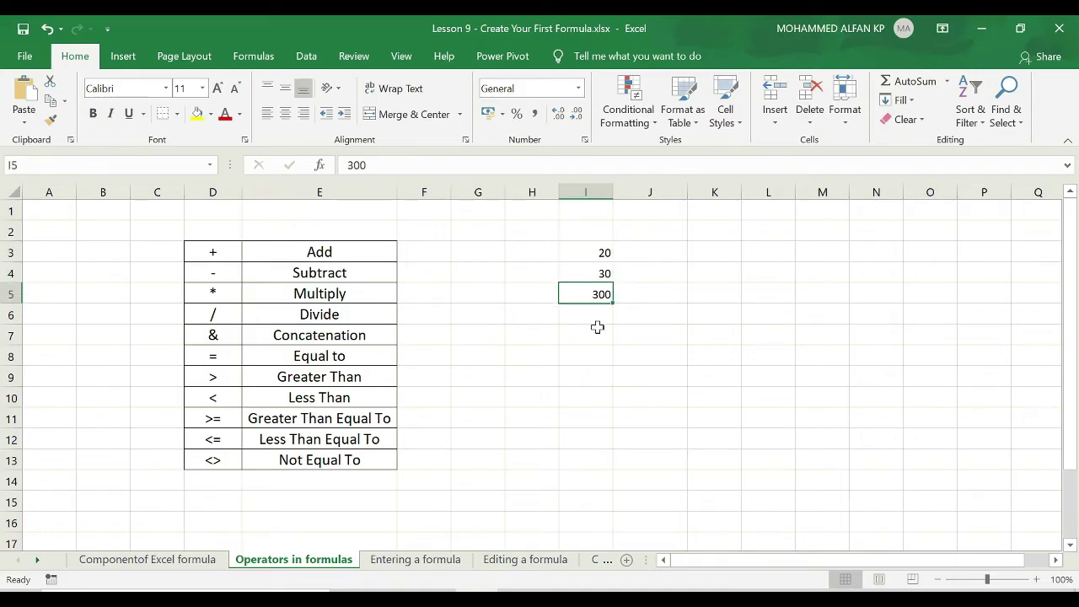
click(601, 341)
text(=)
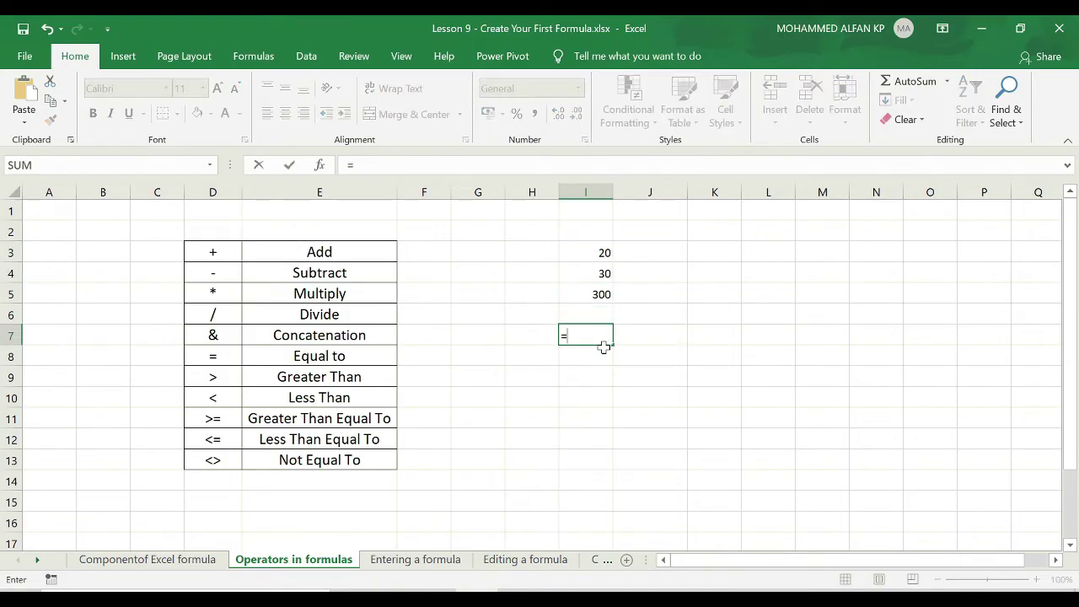
click(563, 252)
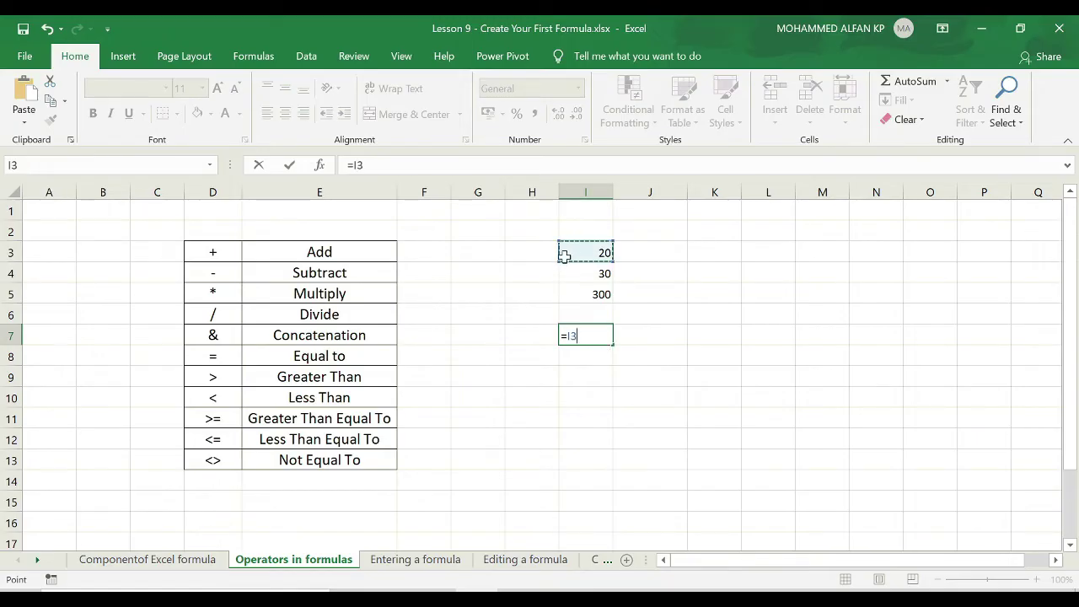
text(>)
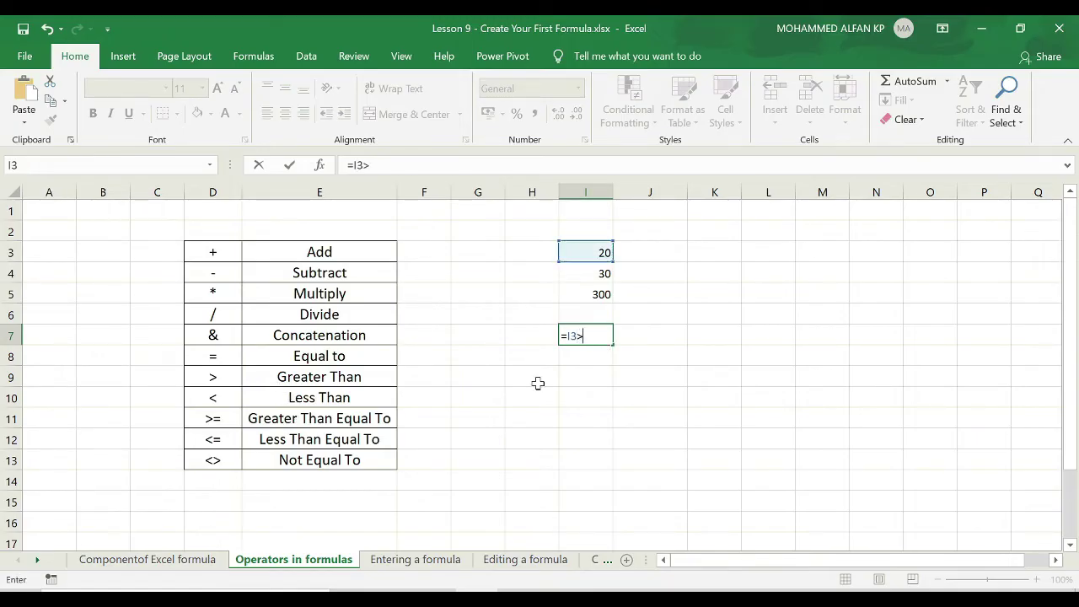
click(582, 274)
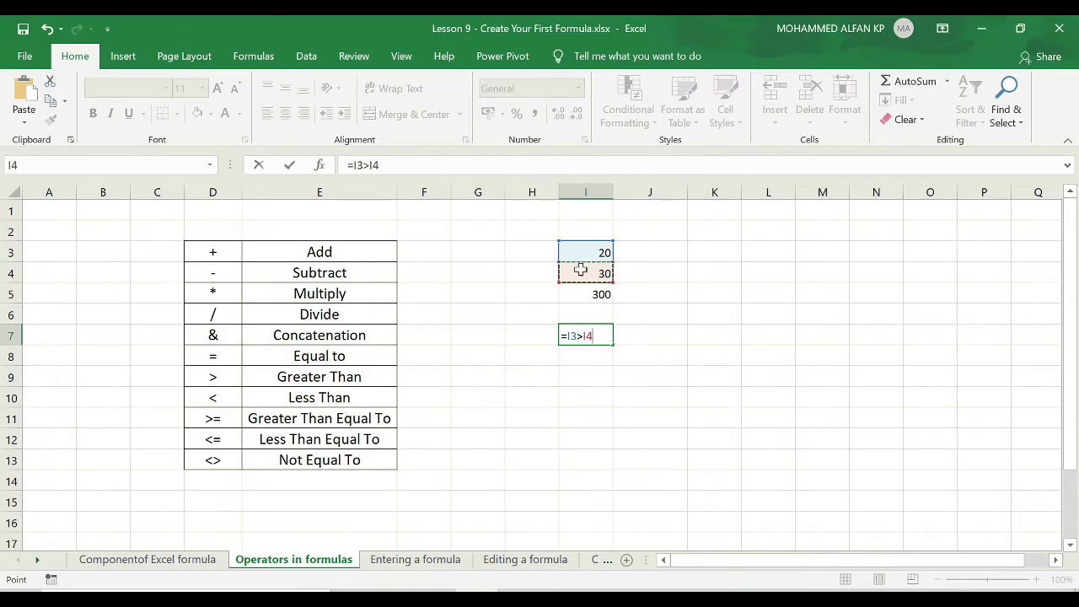
key(Return)
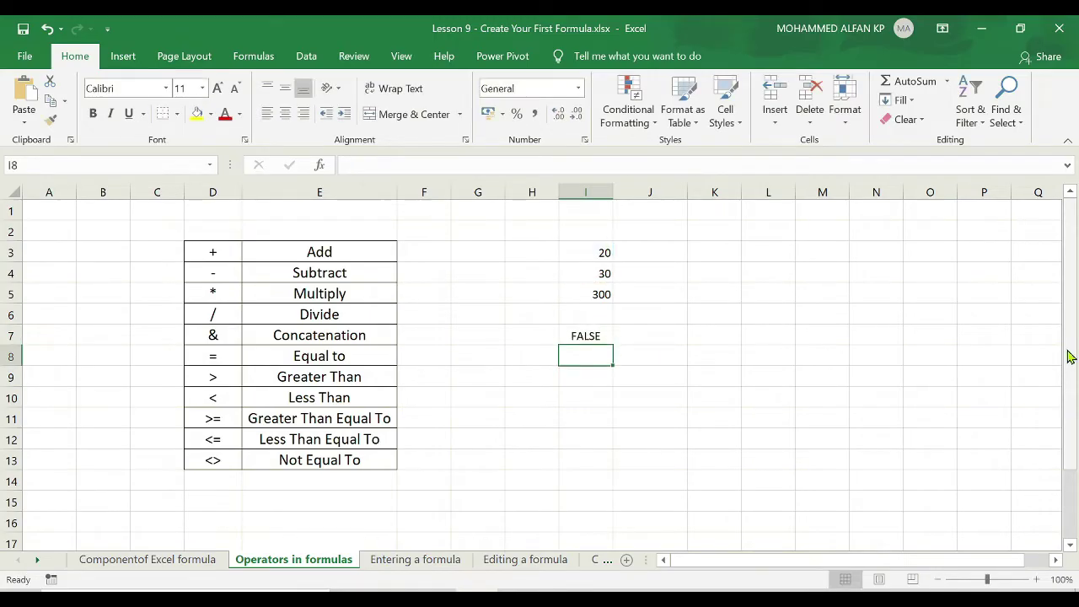
click(609, 272)
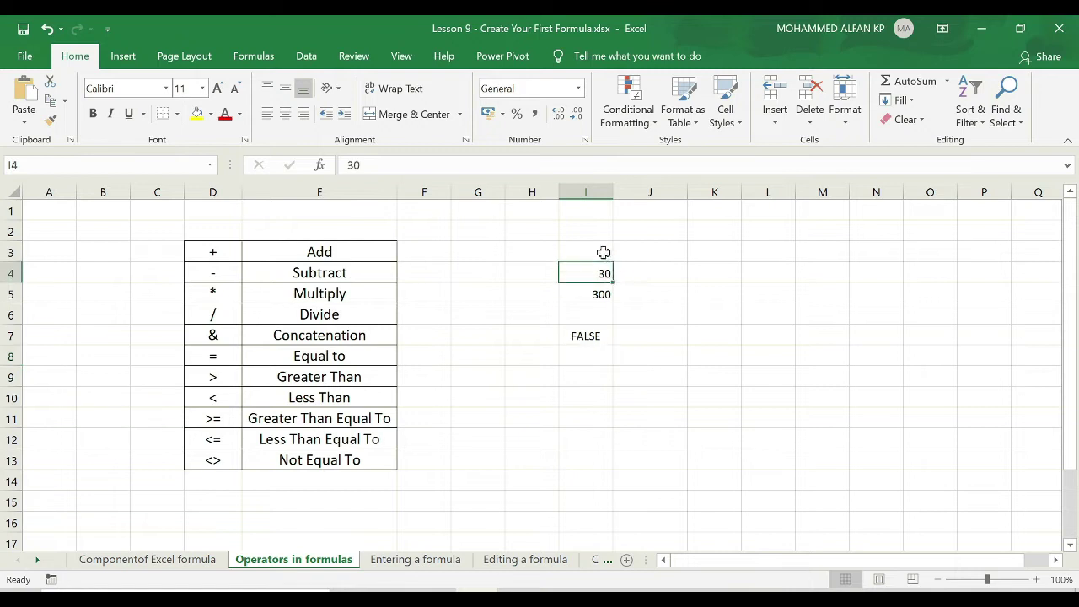
Change the value in cell I3 to 100 and check the greater-than comparison against I4
click(602, 251)
text(100)
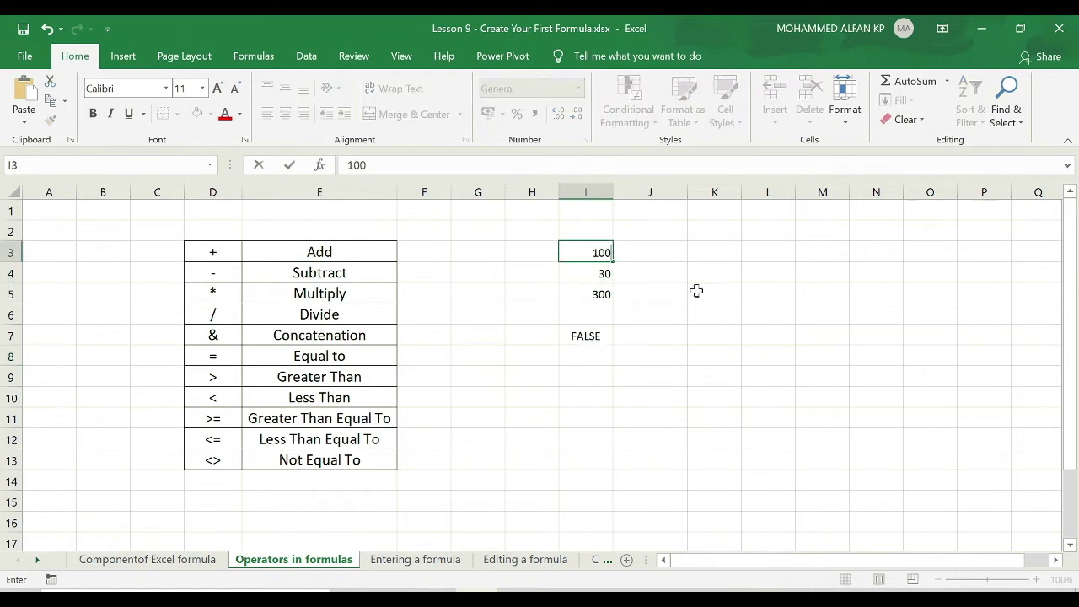
key(Return)
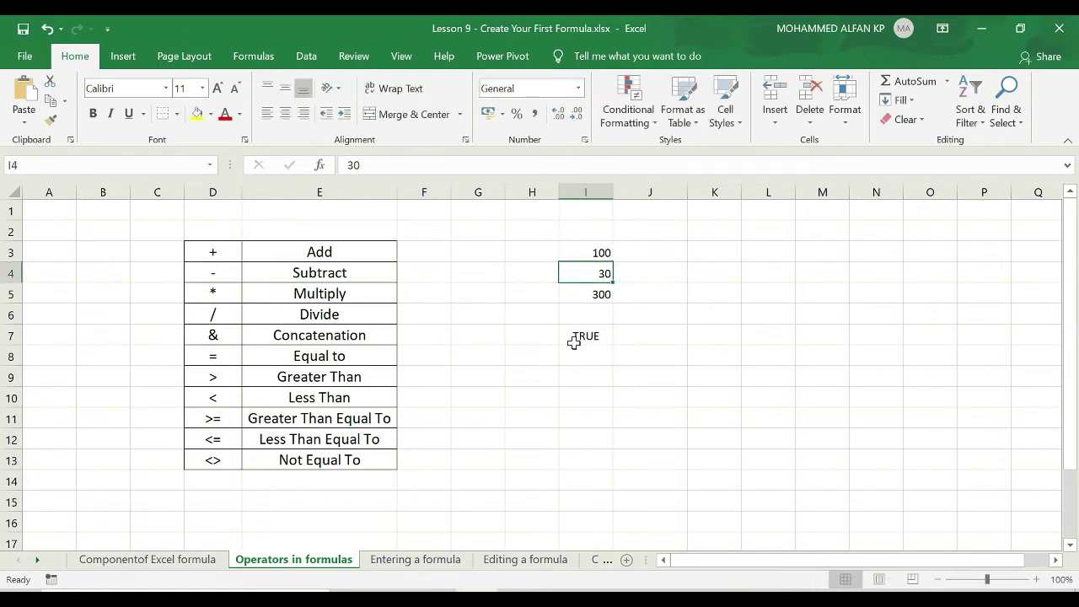
click(580, 252)
click(589, 273)
Undo the I3 change and the greater-than formula, and enter the less-than comparison =I5<I4 in cell I7
key(ctrl+z)
key(ctrl+z)
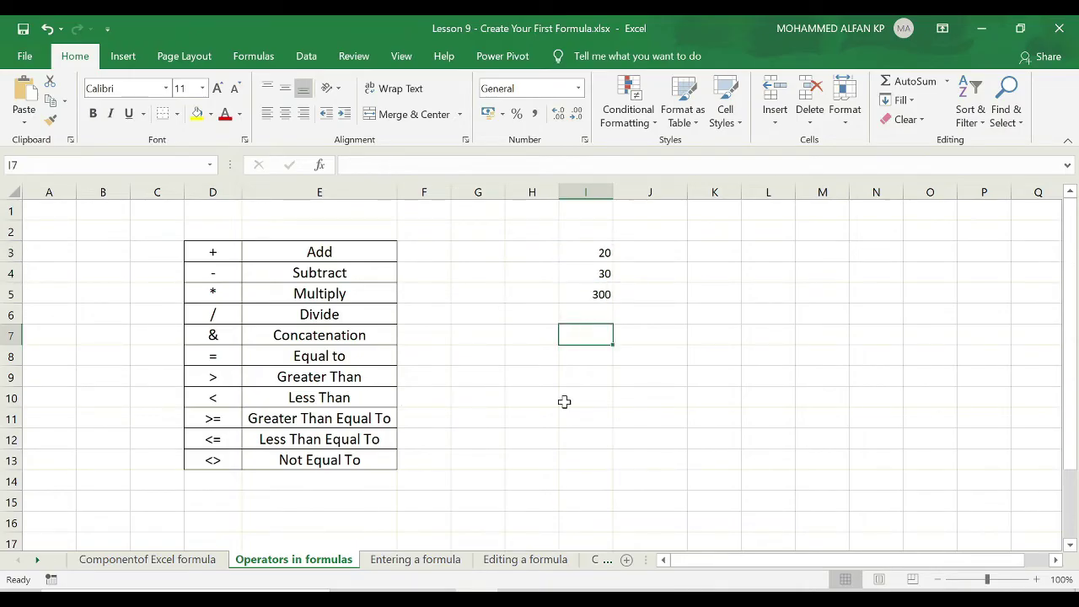
text(=)
click(590, 295)
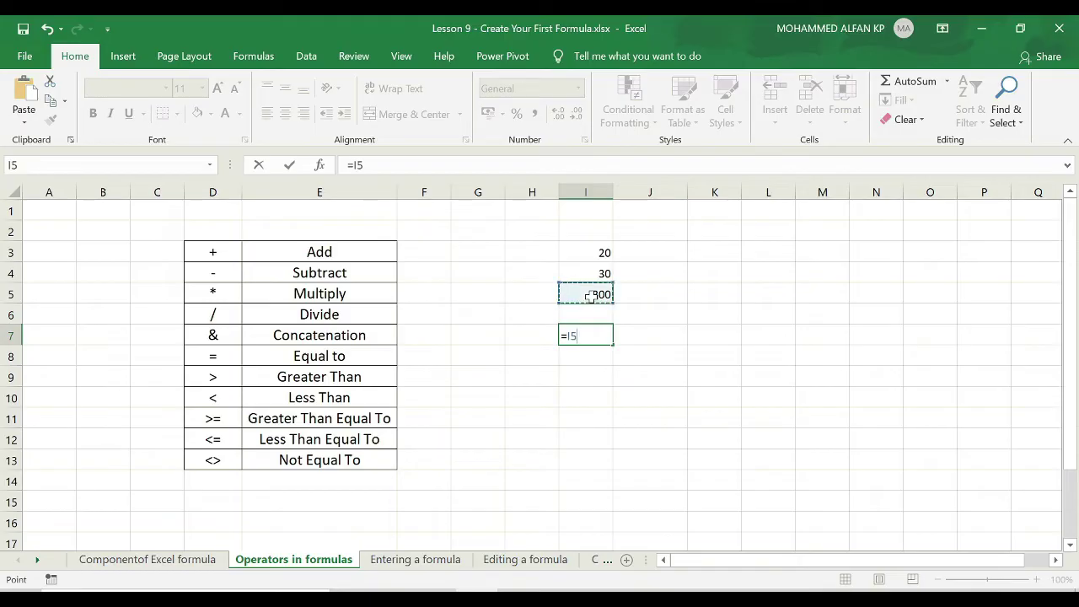
text(<)
click(581, 271)
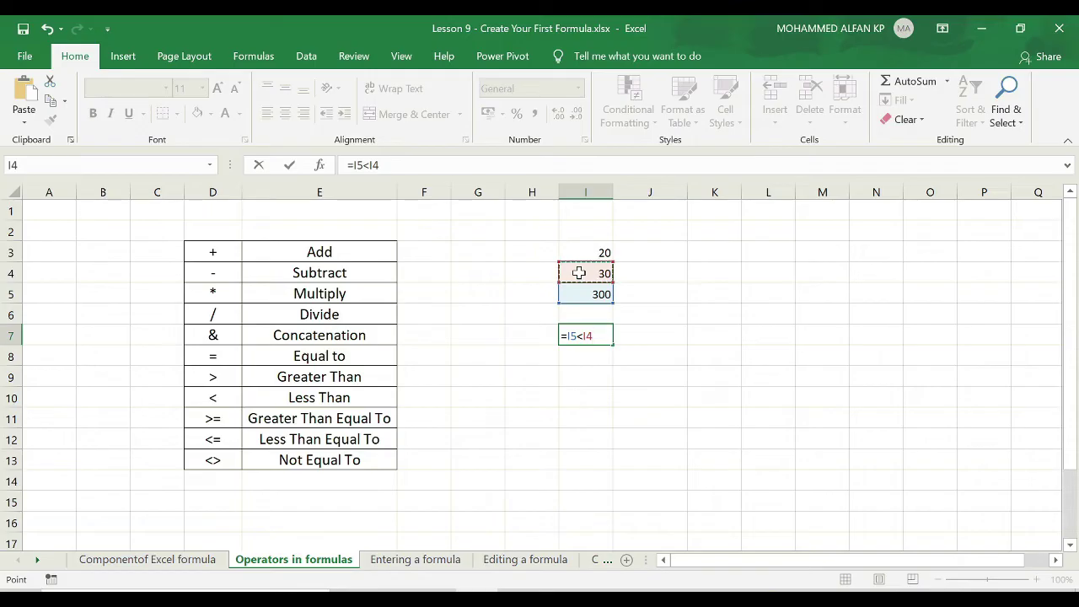
key(Return)
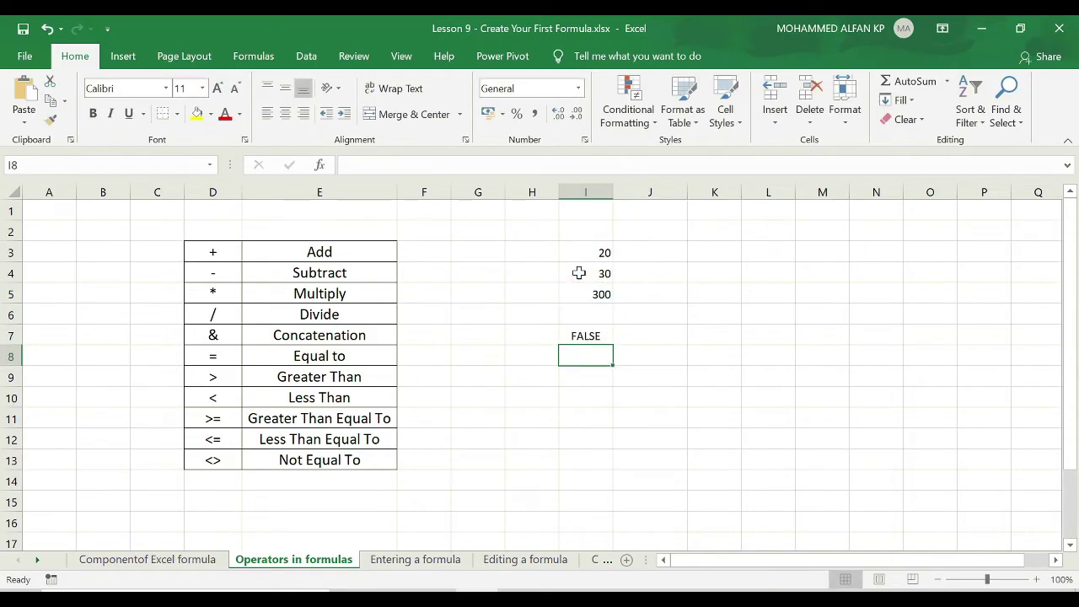
Change the value in cell I4 to 400 and check the less-than comparison in I7 against I5
click(580, 273)
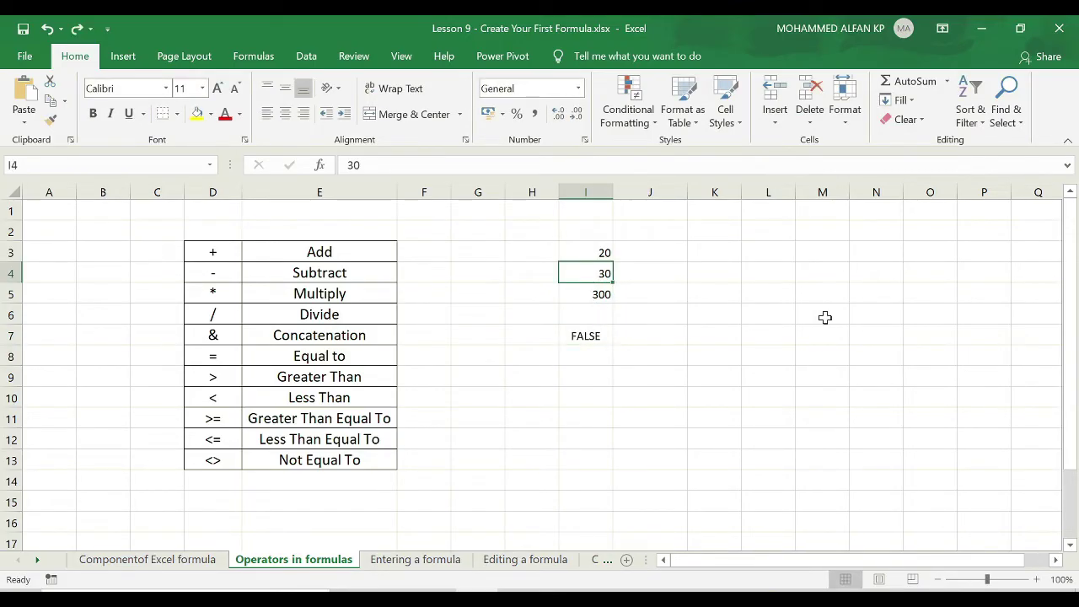
text(400)
key(Return)
click(590, 339)
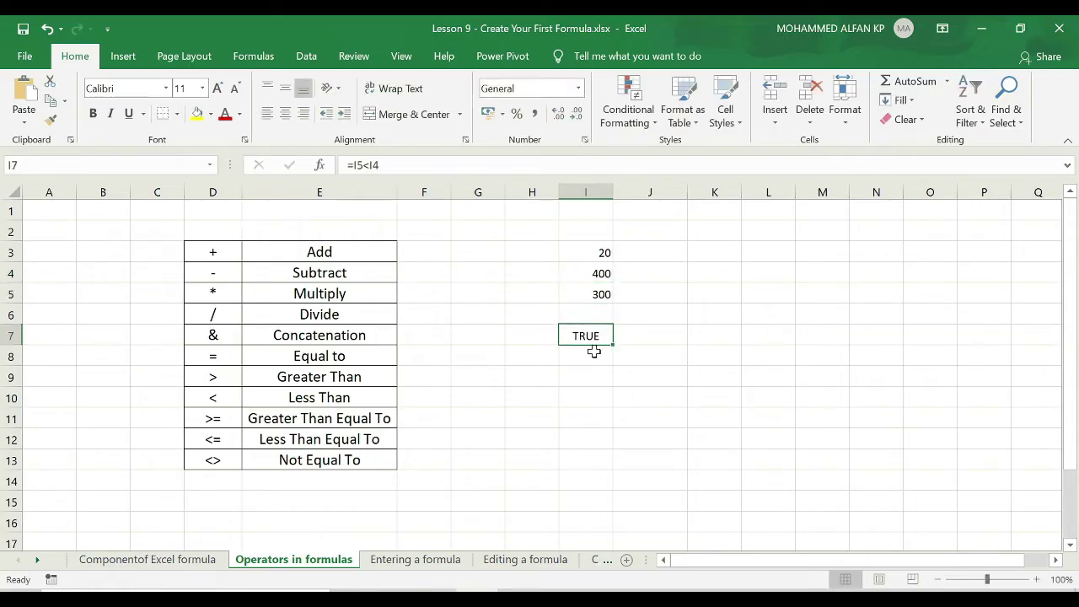
click(583, 296)
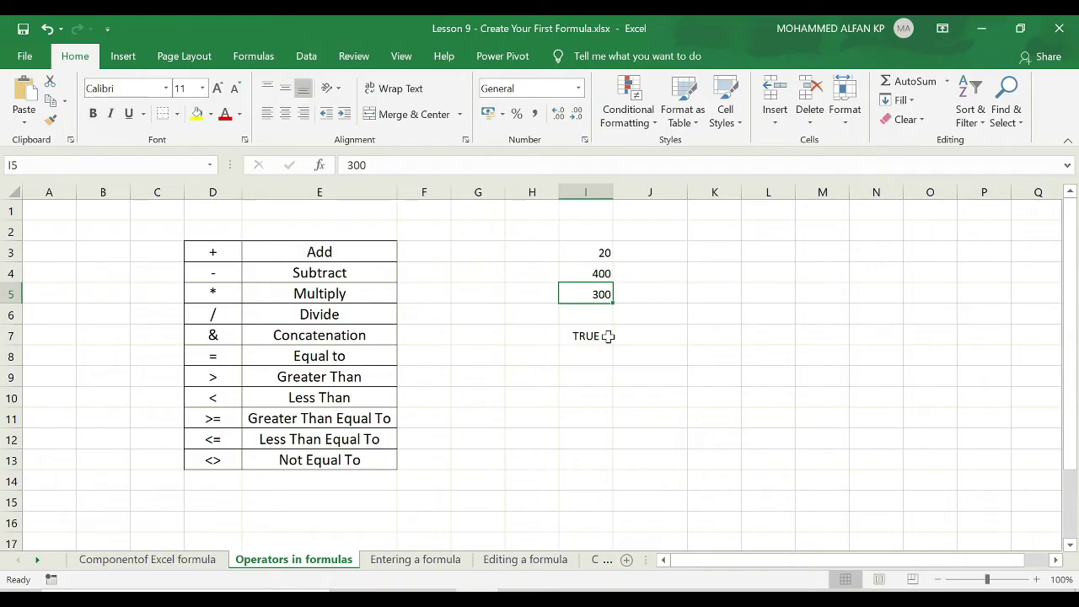
Replace the formula in cell I7 with the greater-than-or-equal comparison =I3>=I4
click(595, 336)
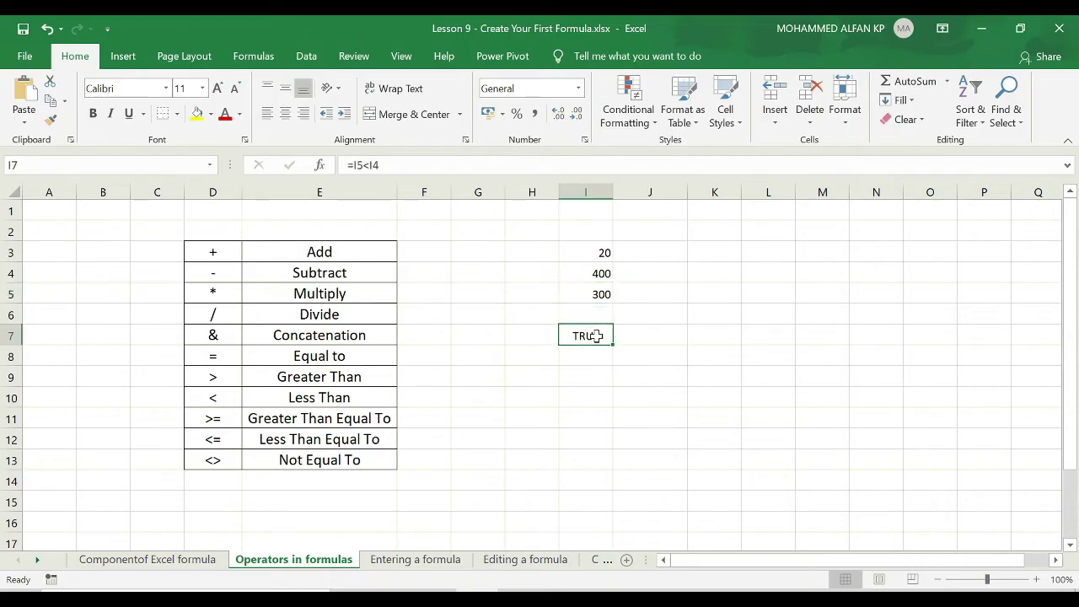
key(Delete)
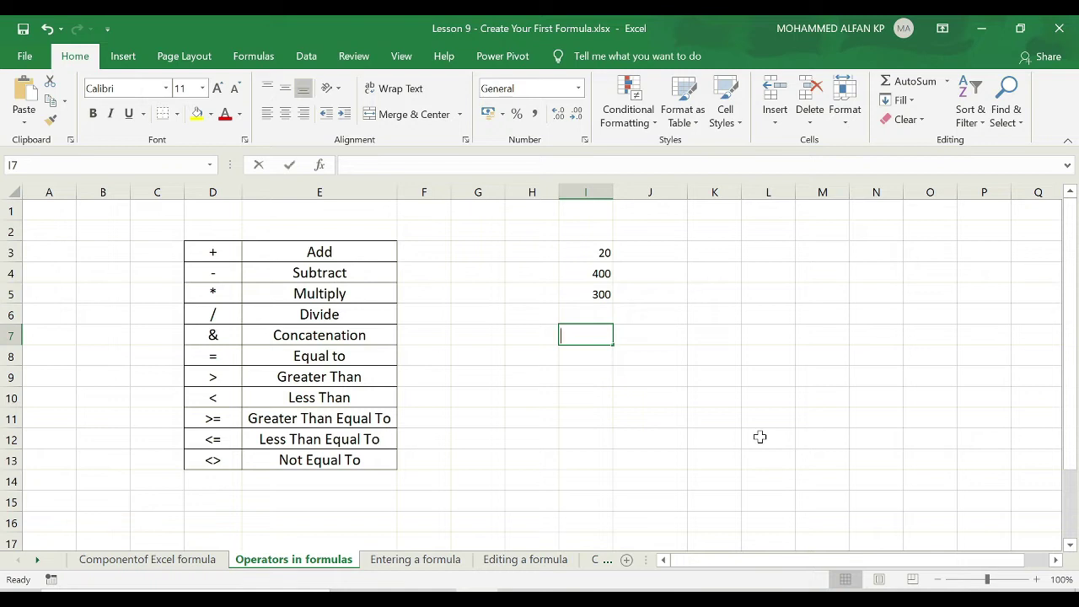
text(=)
click(599, 253)
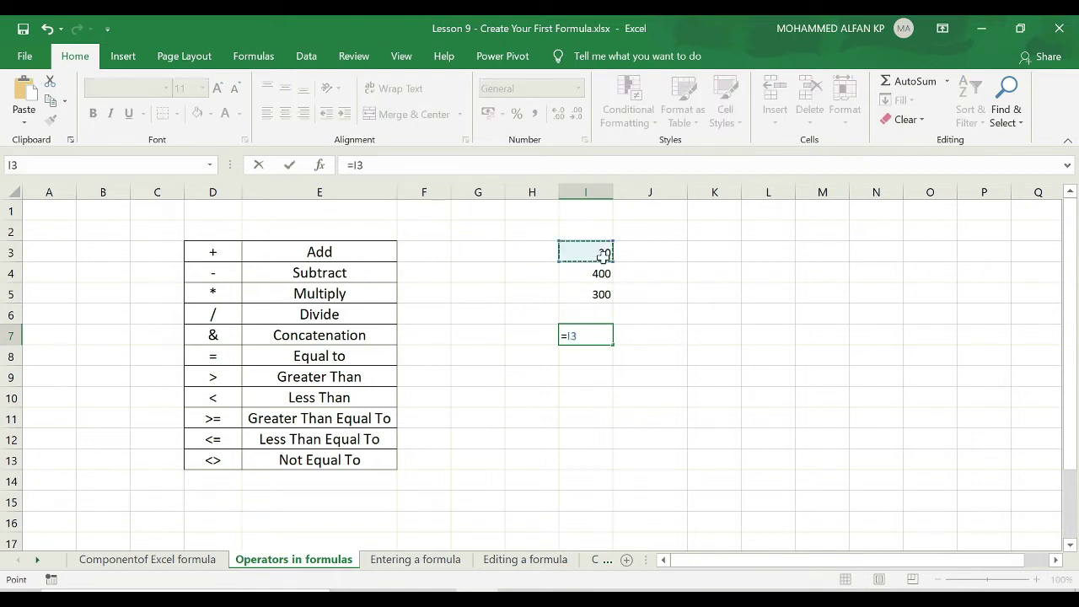
text(>=)
click(582, 277)
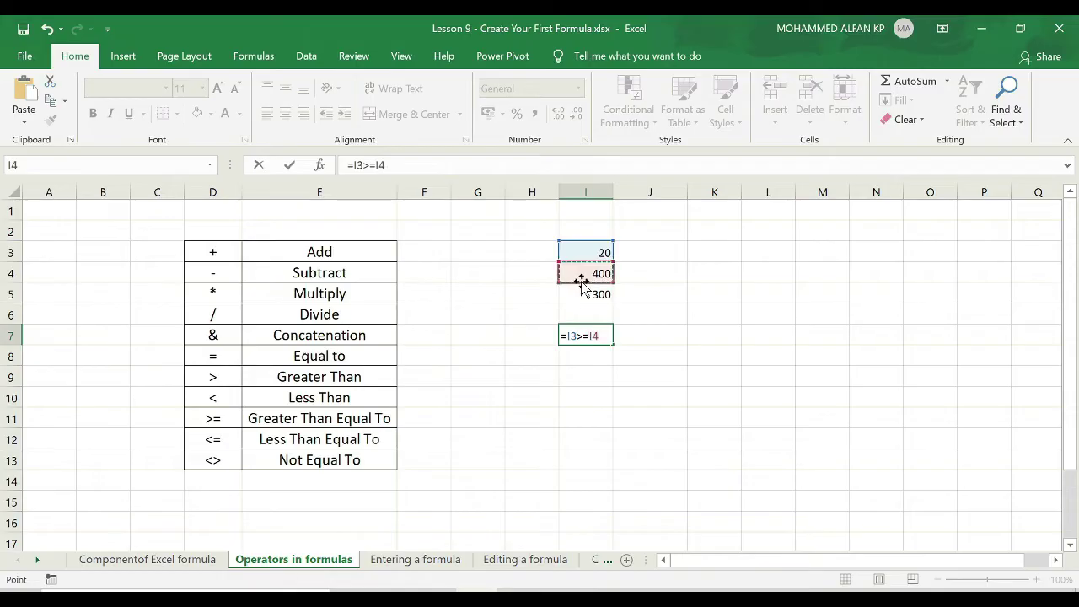
key(Return)
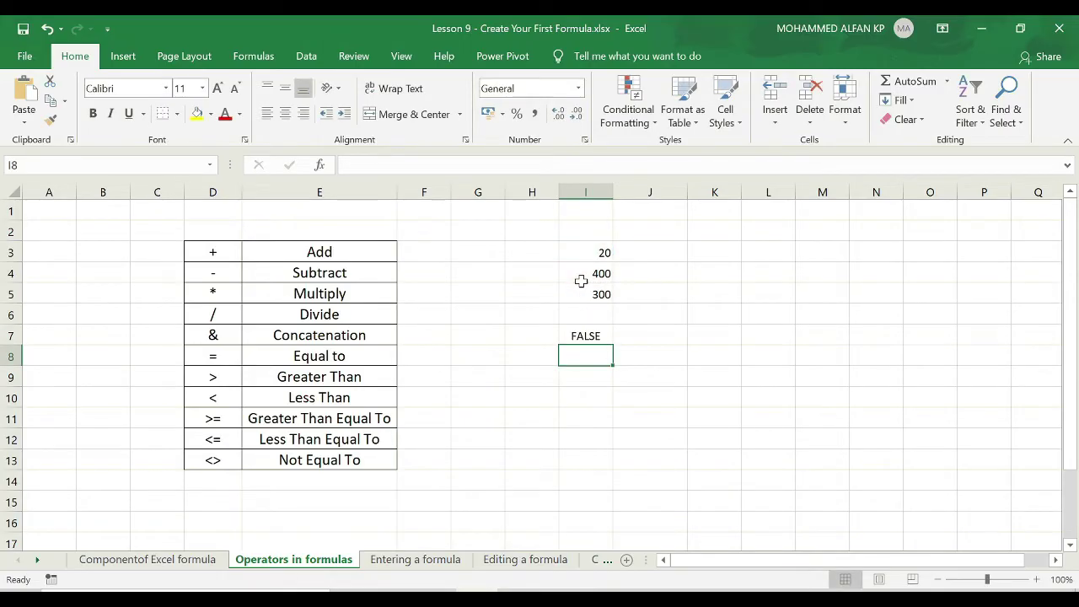
Test the greater-than-or-equal comparison by setting cell I4 to 20, followed by 19
click(576, 276)
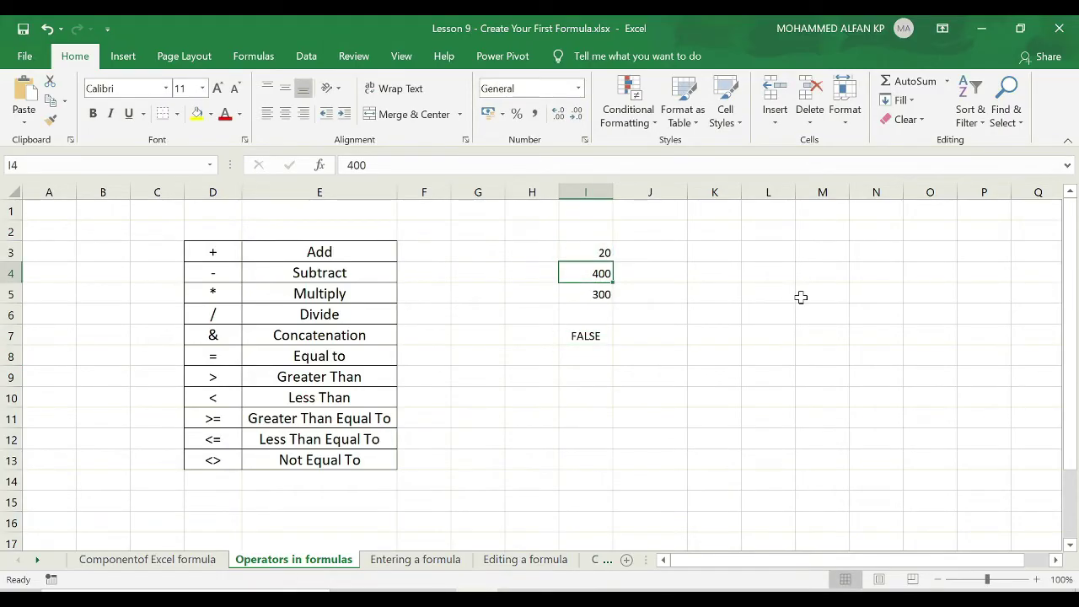
text(20)
key(Return)
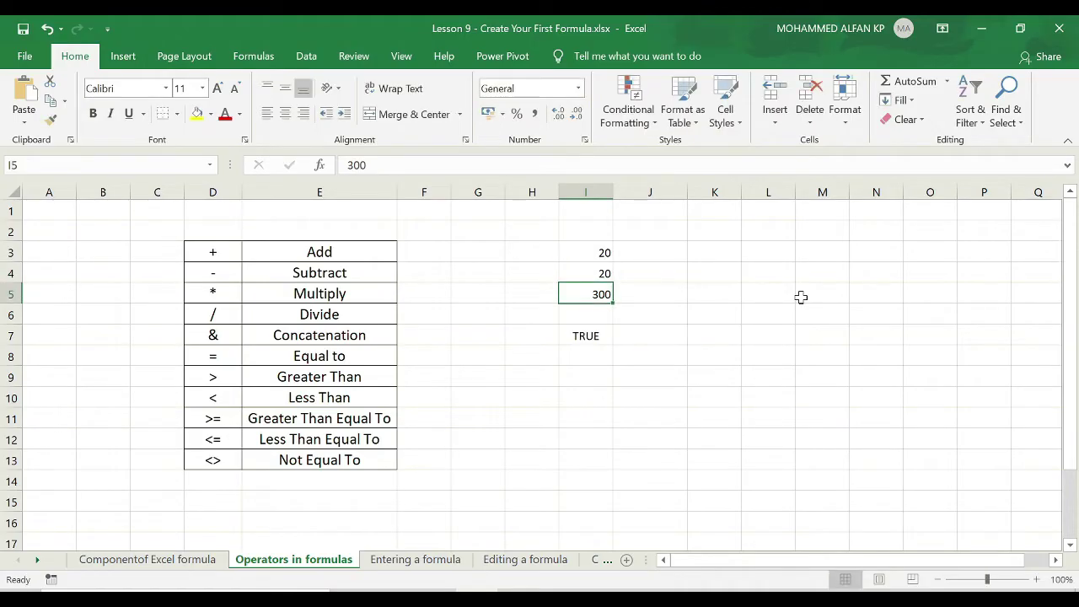
click(581, 271)
text(19)
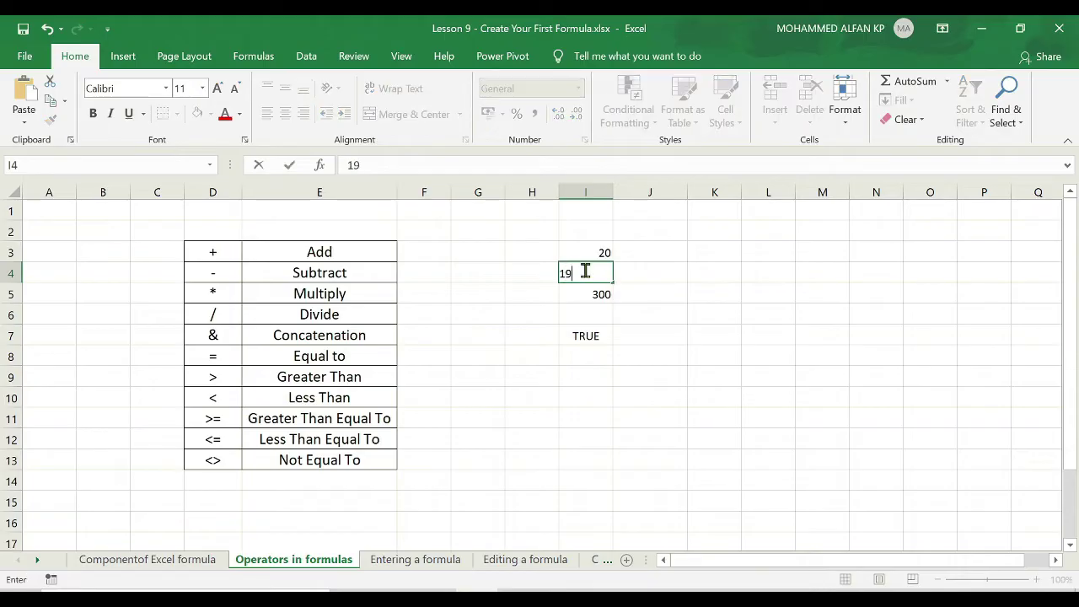
key(Return)
Set cell I4 to 21 and check the comparison in I7 against the values in I3 and I4
click(585, 269)
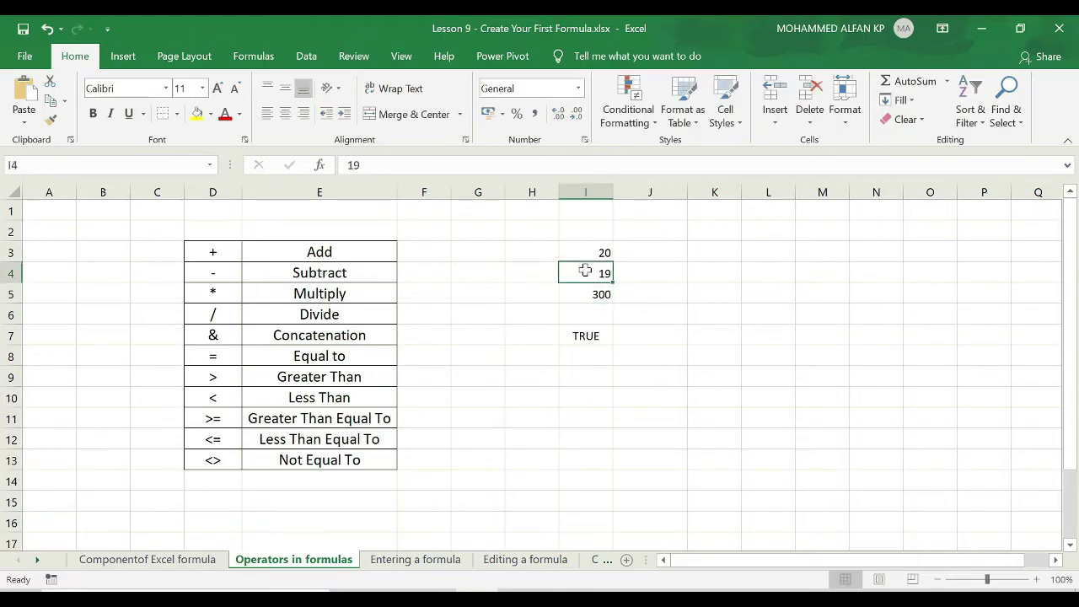
text(21)
key(Return)
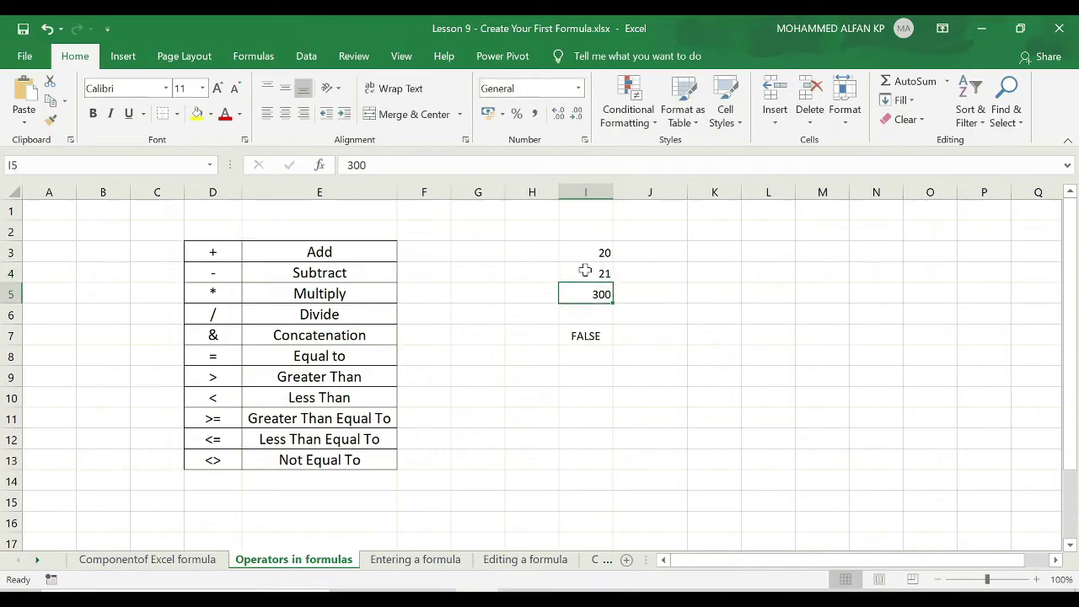
click(582, 334)
click(605, 257)
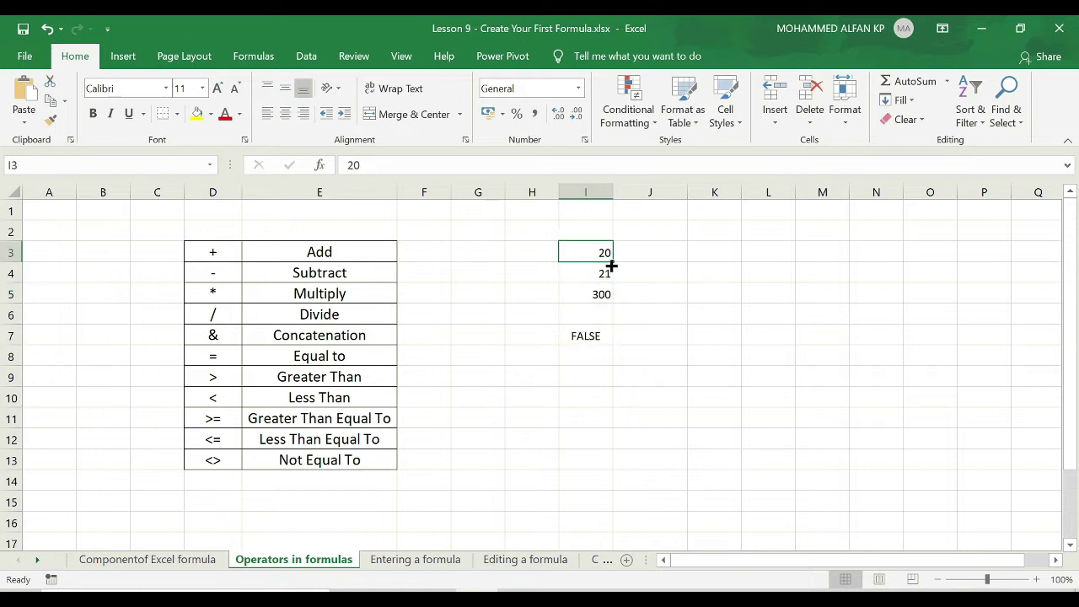
click(581, 273)
click(582, 254)
Replace the formula in cell I7 with the less-than-or-equal comparison =I3<=I4 and check its result
click(582, 336)
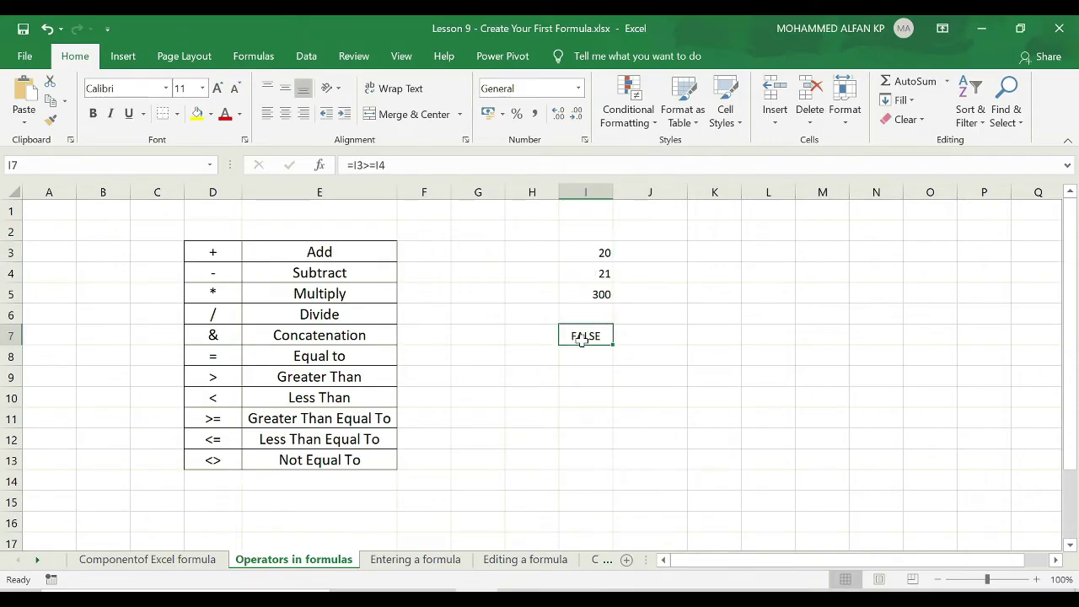
key(Delete)
text(=)
click(592, 252)
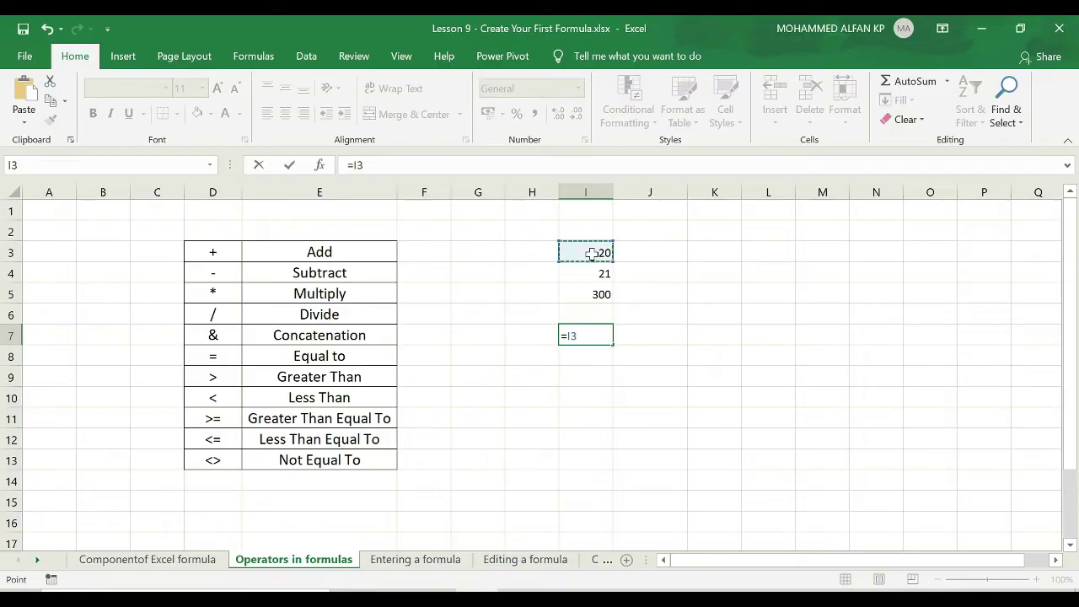
text(<=)
click(596, 273)
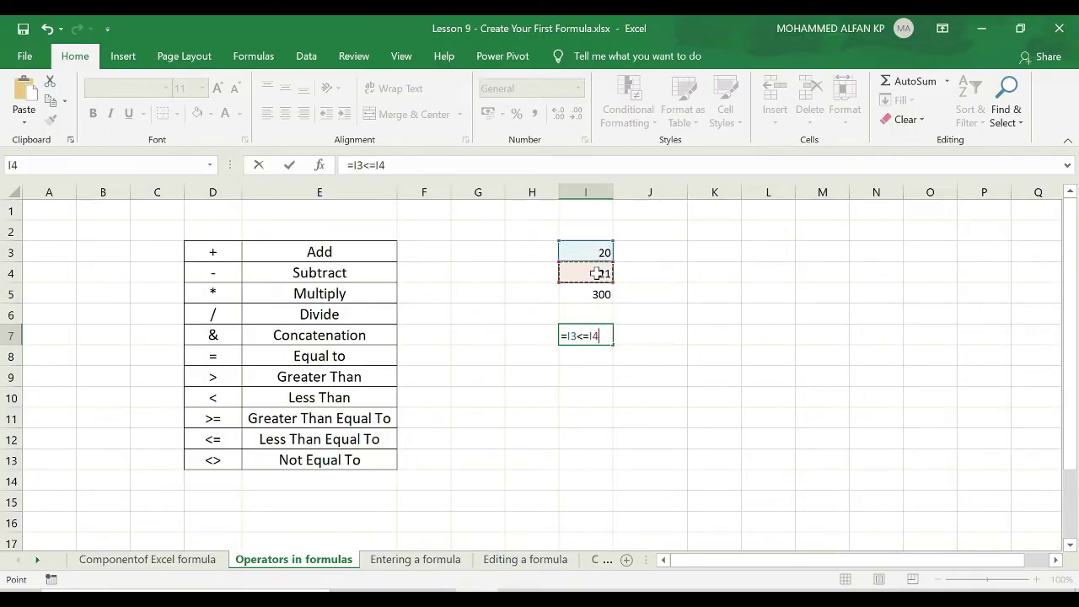
key(Return)
click(595, 334)
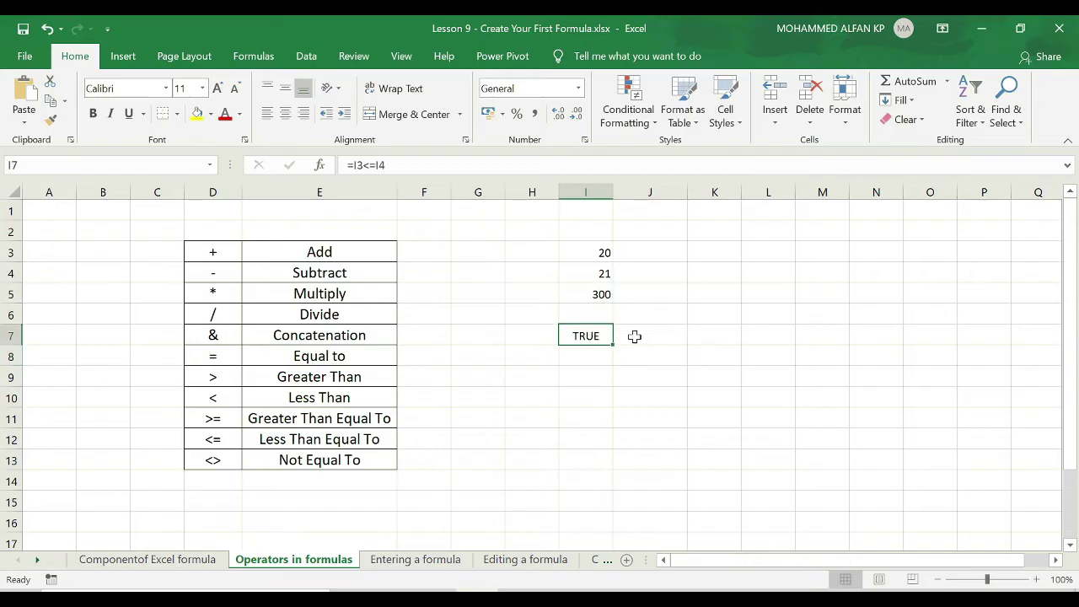
Test the less-than-or-equal comparison by setting cell I4 to 20, followed by 17, and compare it with I3
click(590, 271)
text(20)
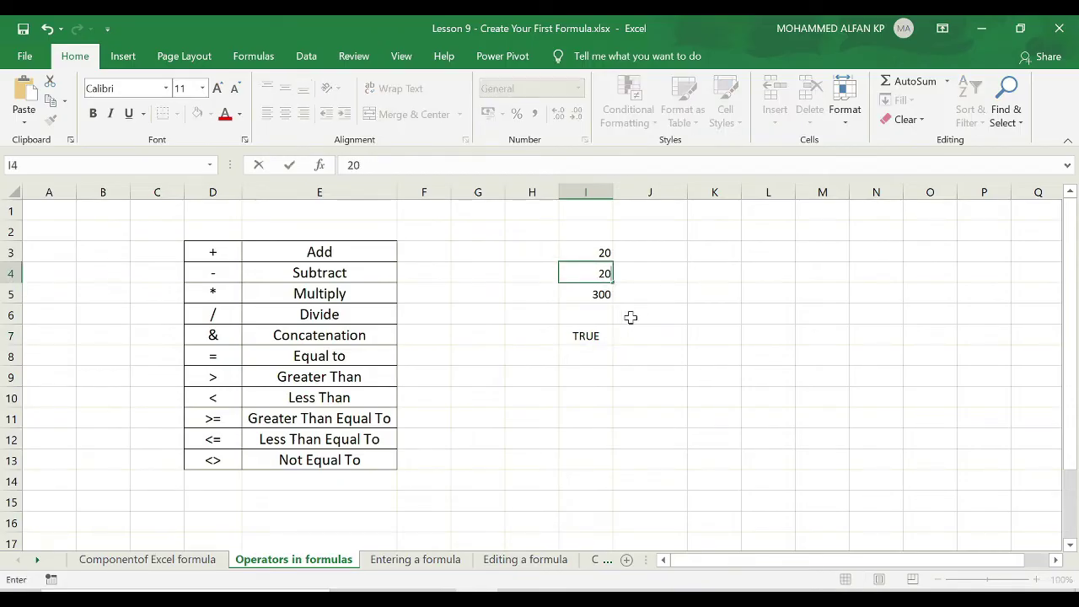
key(Return)
click(598, 275)
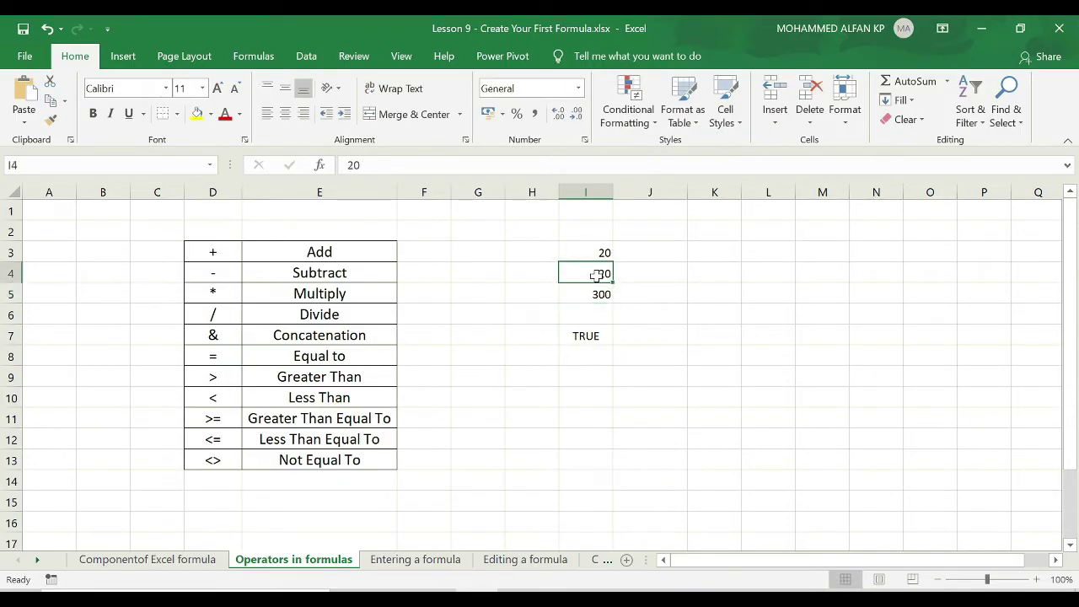
text(17)
key(Return)
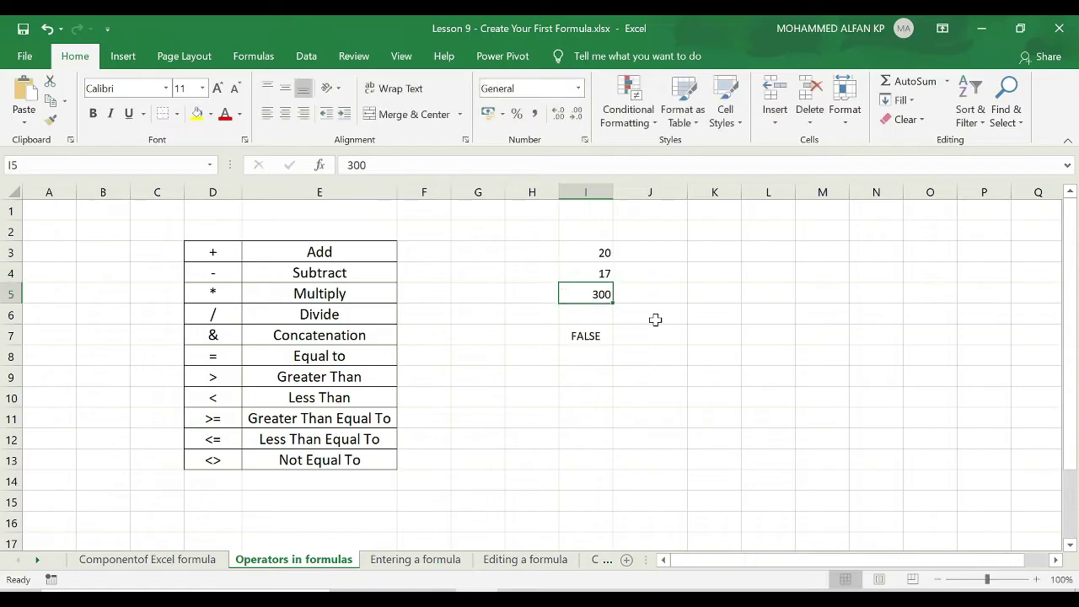
click(582, 272)
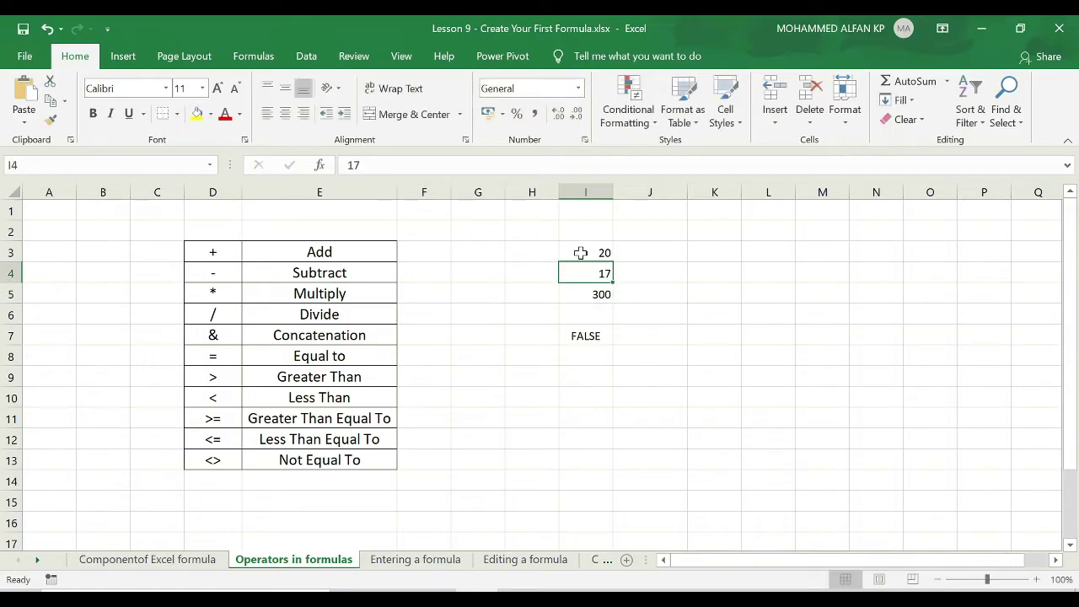
click(580, 253)
Replace the formula in cell I7 with the not-equal comparison =I3<>I4 and check its result
click(585, 331)
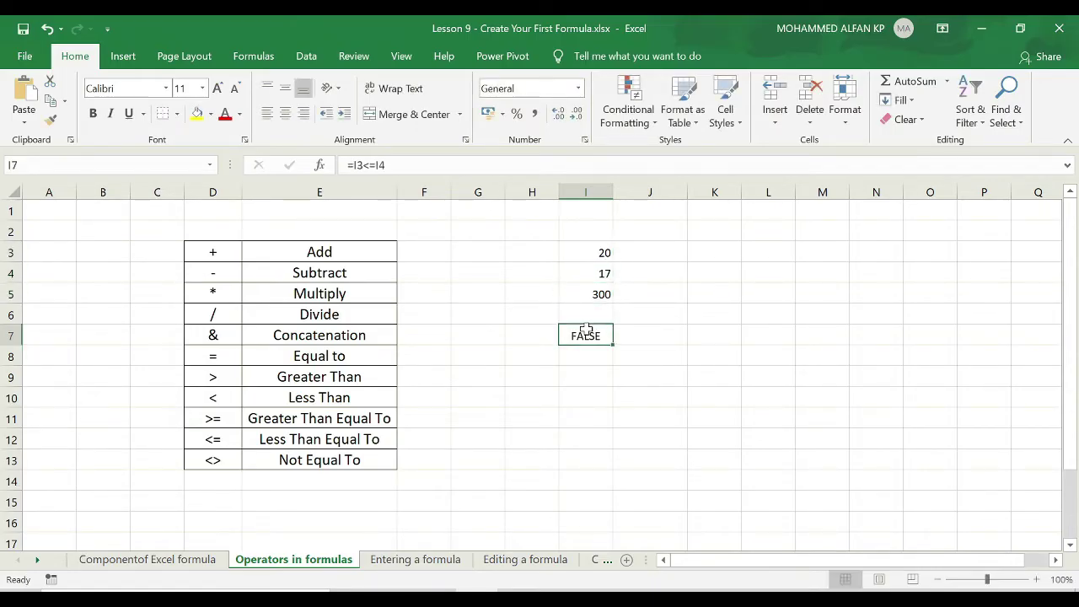
key(Delete)
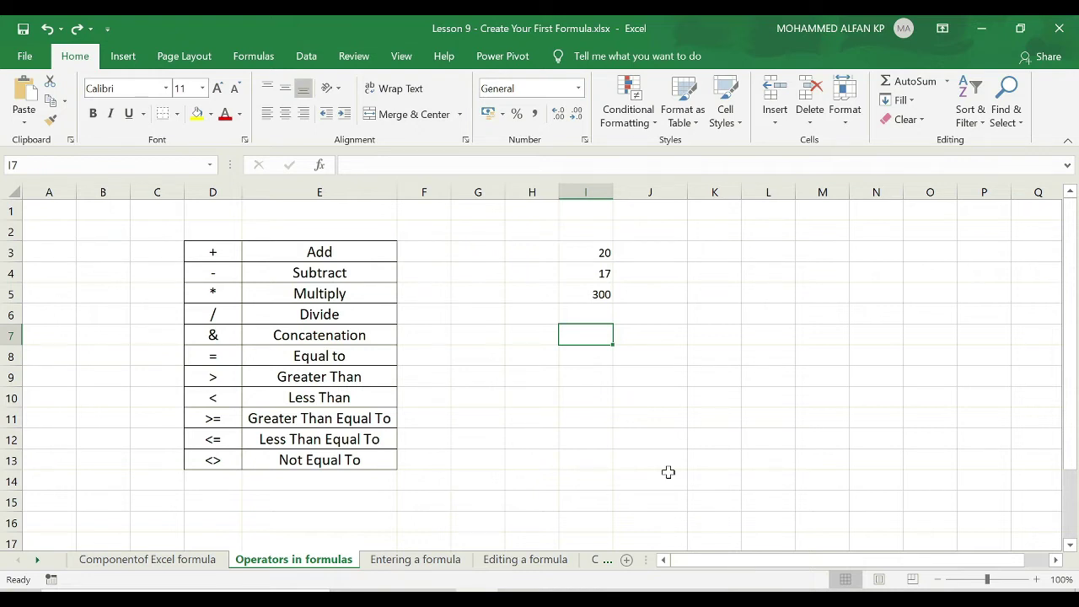
text(=)
key(Escape)
text(=)
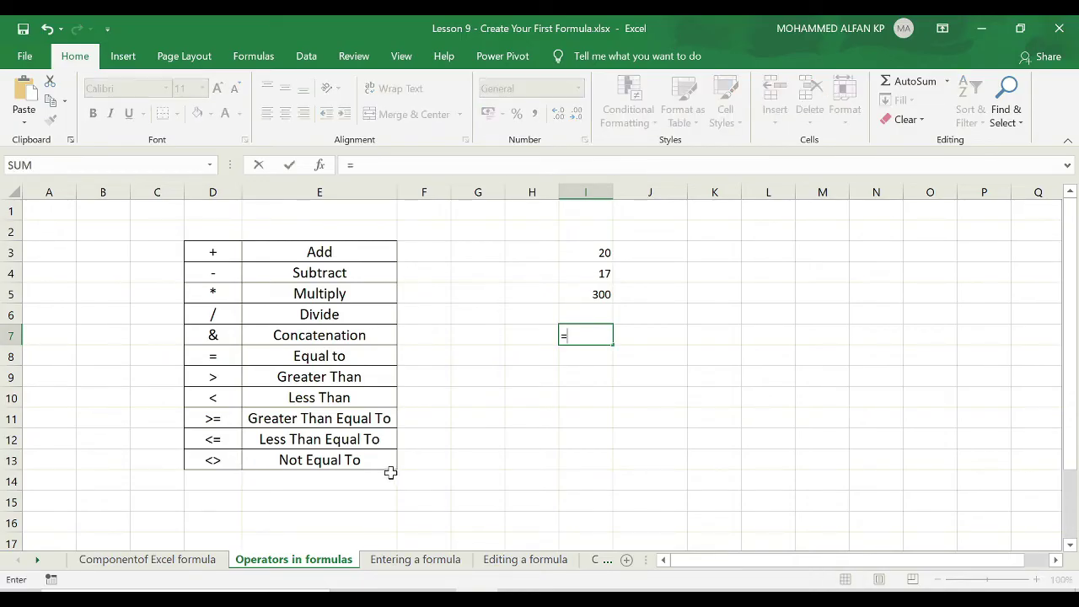
click(603, 250)
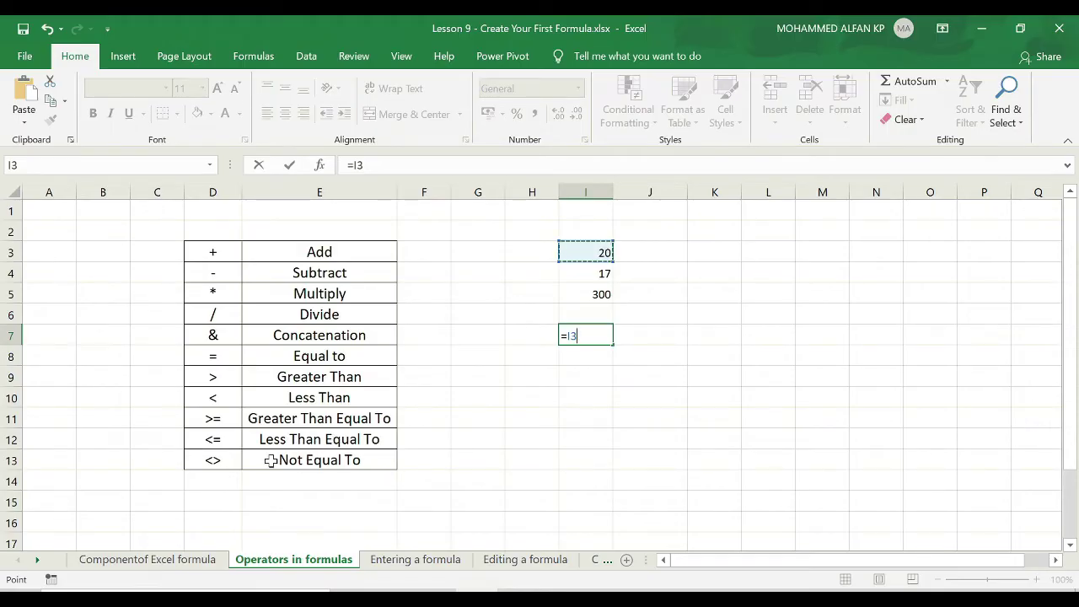
text(<>)
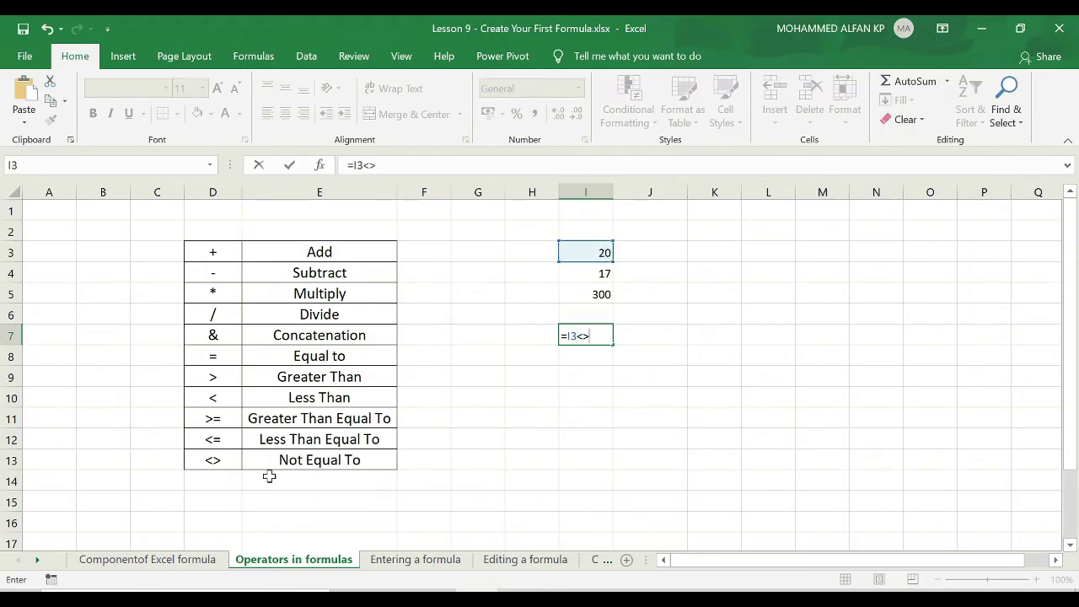
click(577, 275)
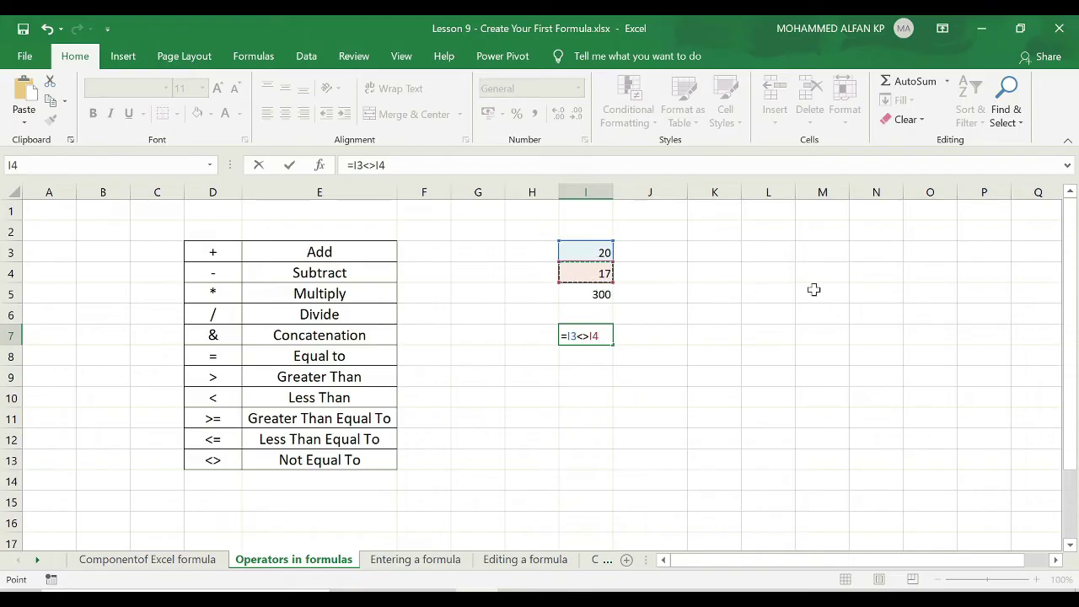
key(Return)
click(573, 333)
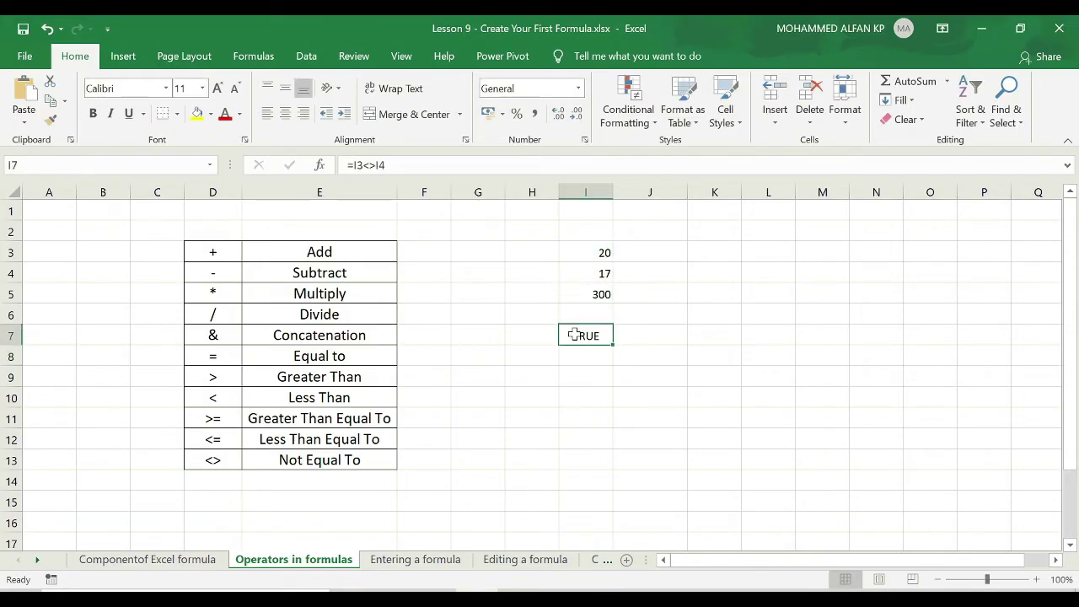
Set cell I4 to 20 and check the not-equal comparison in I7 against the operator list
click(596, 270)
text(20)
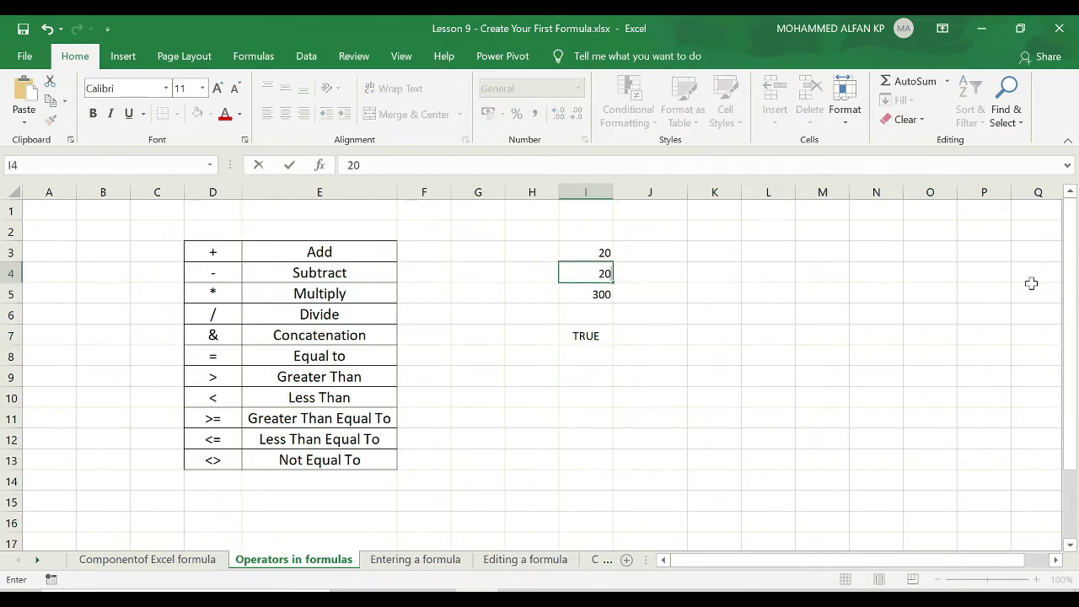
key(Return)
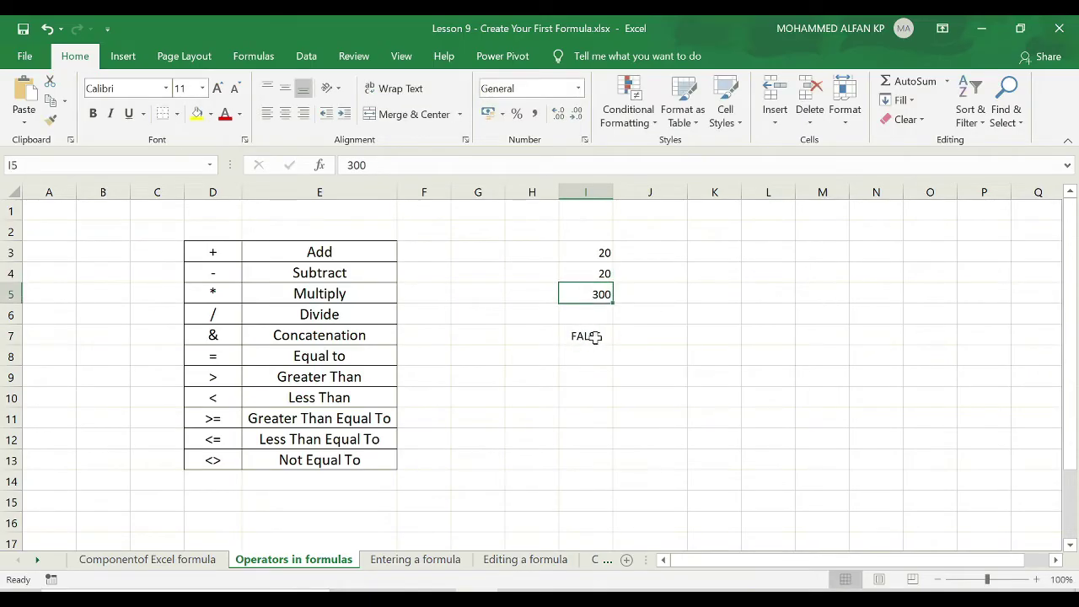
click(595, 336)
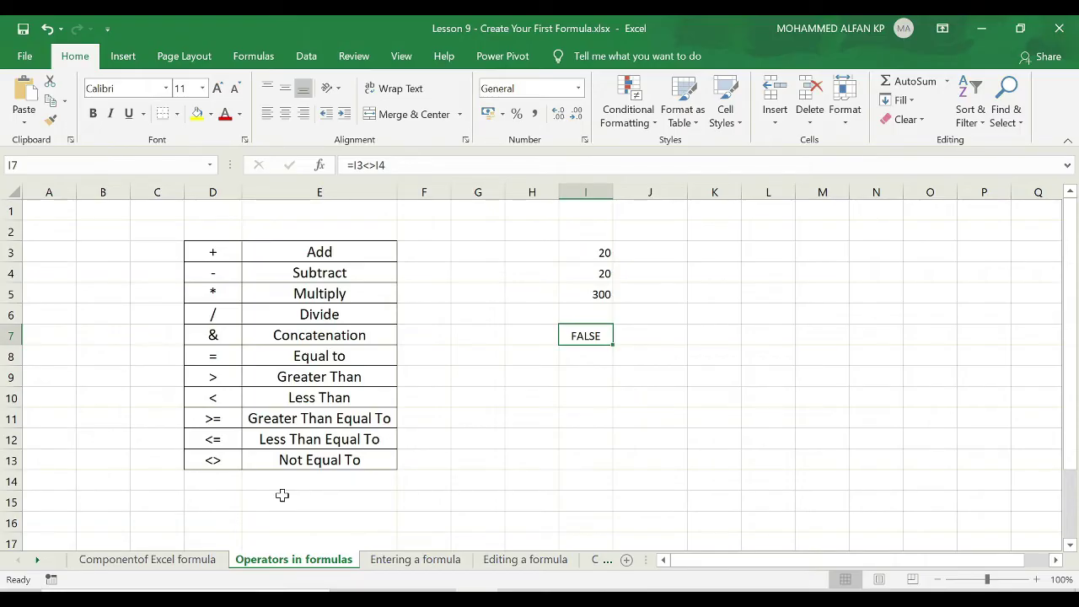
click(294, 356)
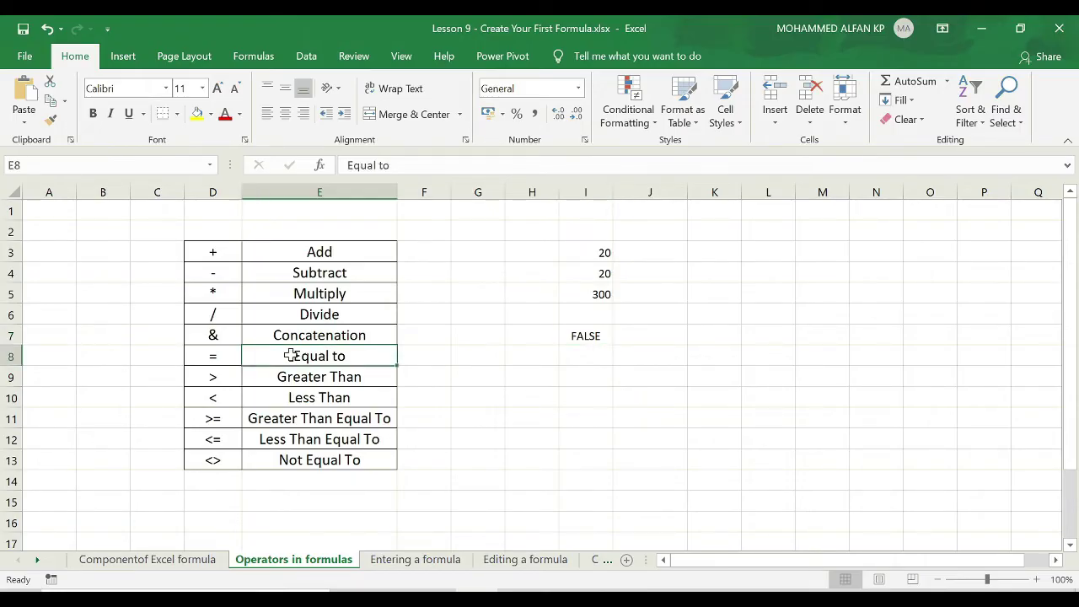
click(304, 460)
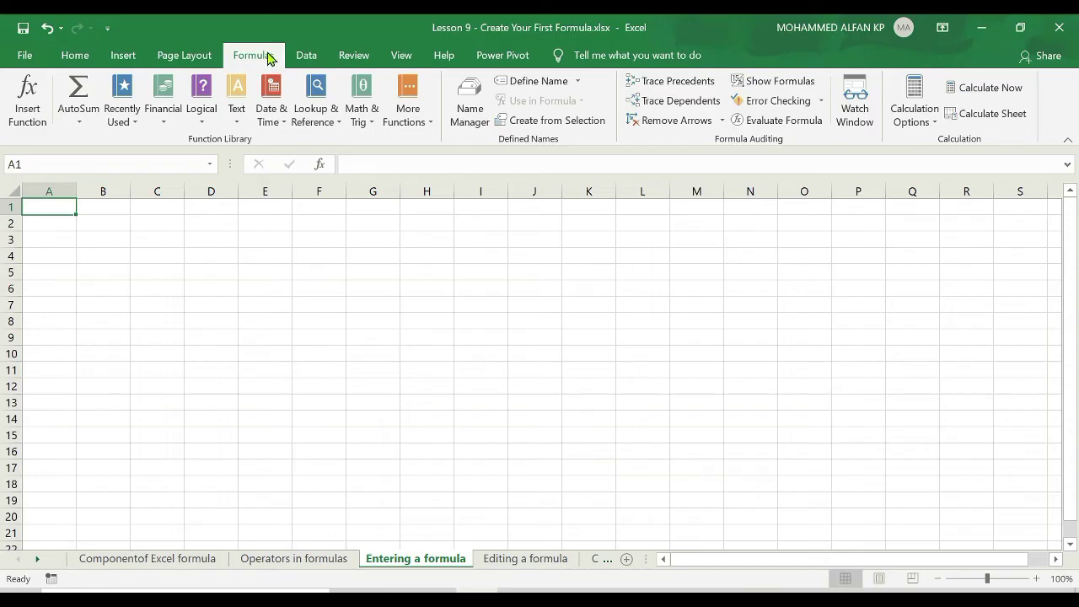
click(27, 107)
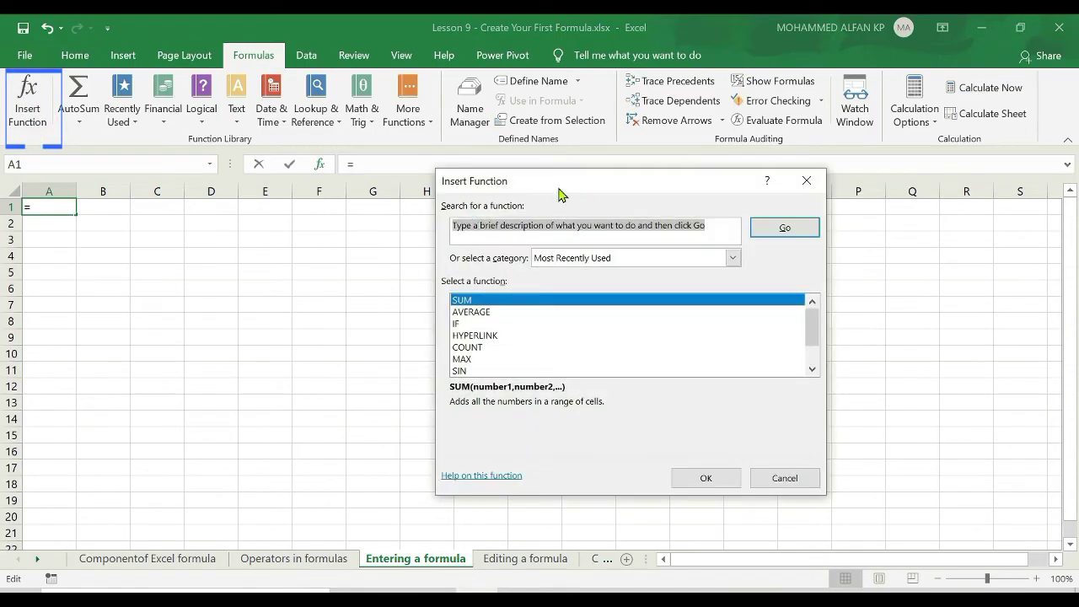
drag(542, 192, 458, 197)
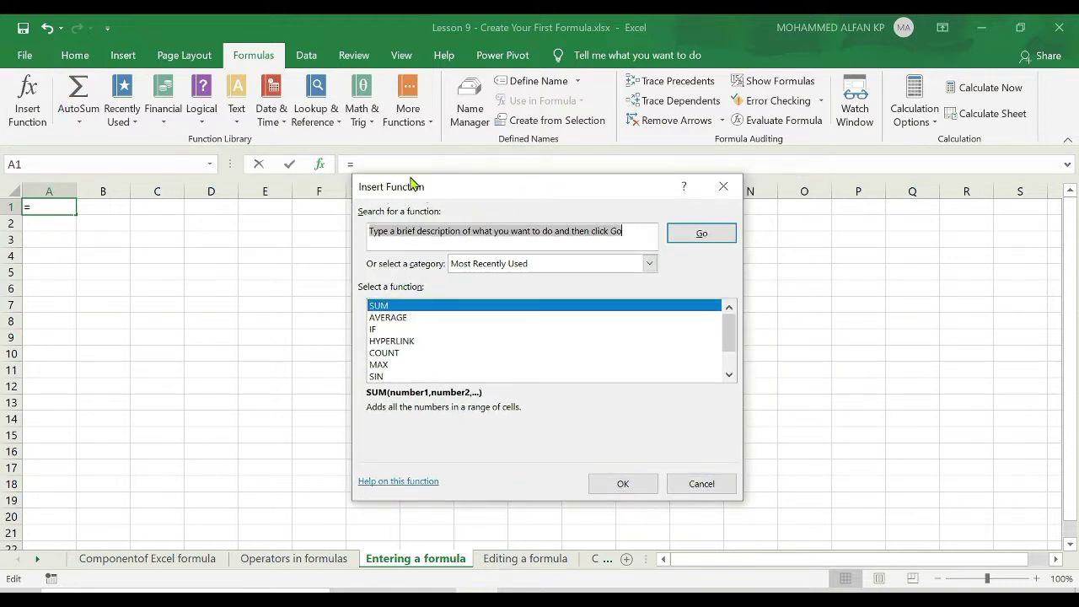
click(719, 190)
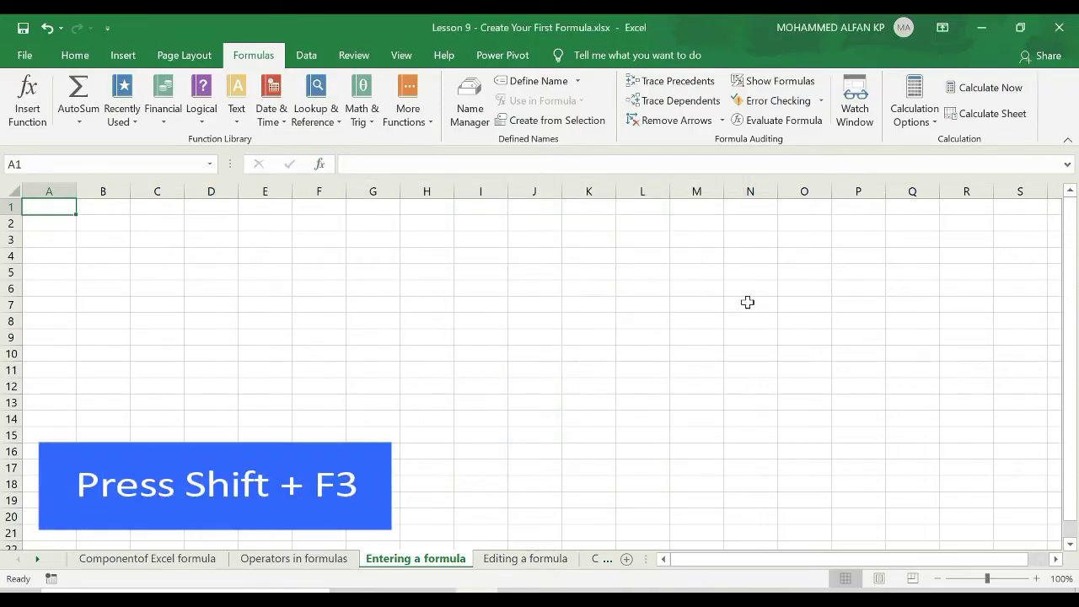
Open the Insert Function dialog for cell A1 and clear its function search text
key(shift+F3)
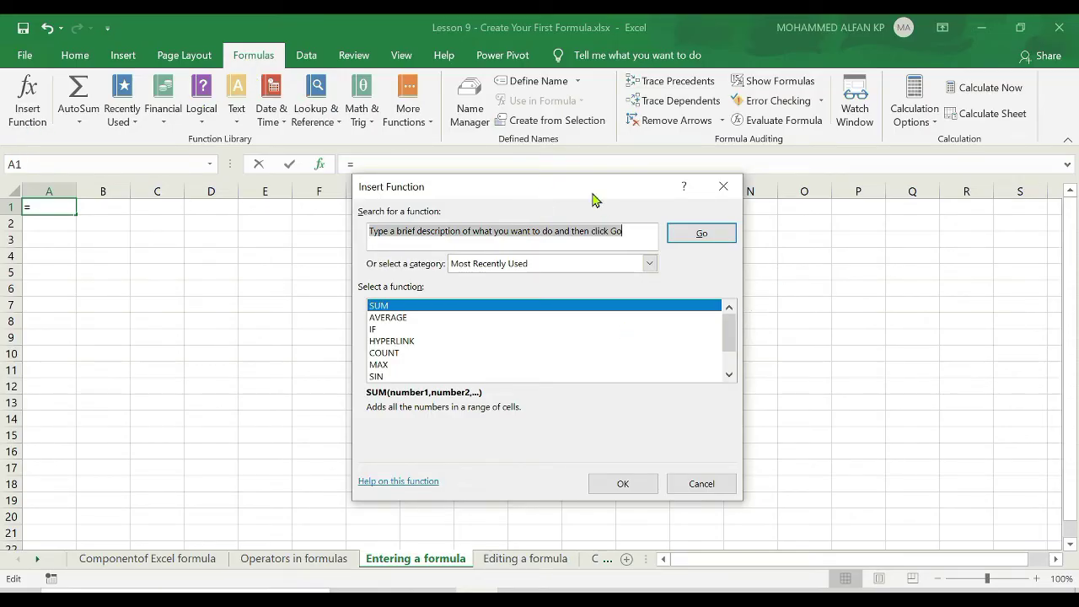
drag(593, 194, 588, 202)
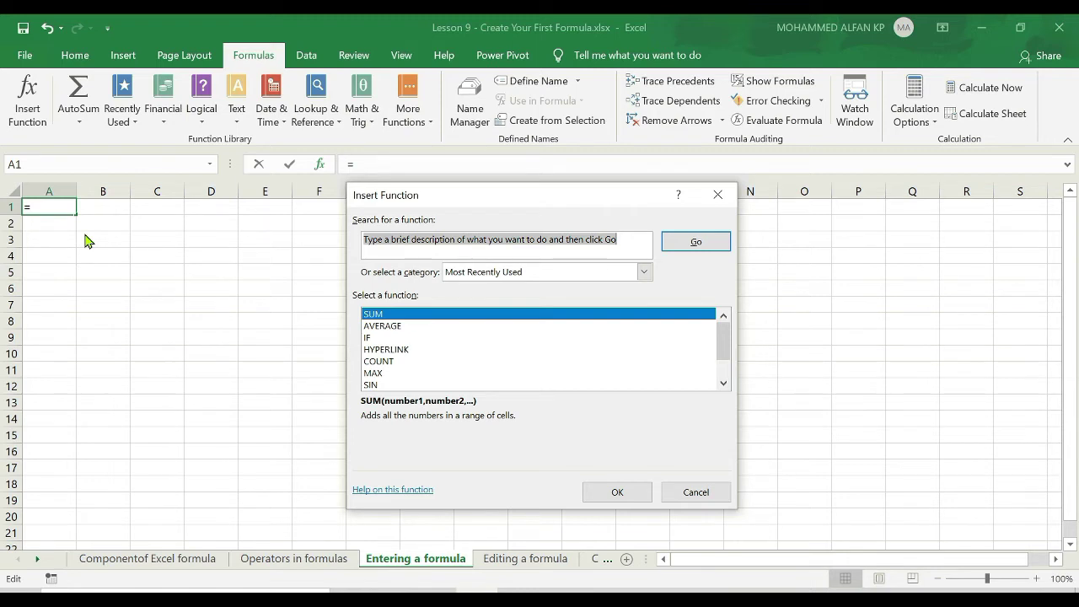
drag(723, 338, 724, 327)
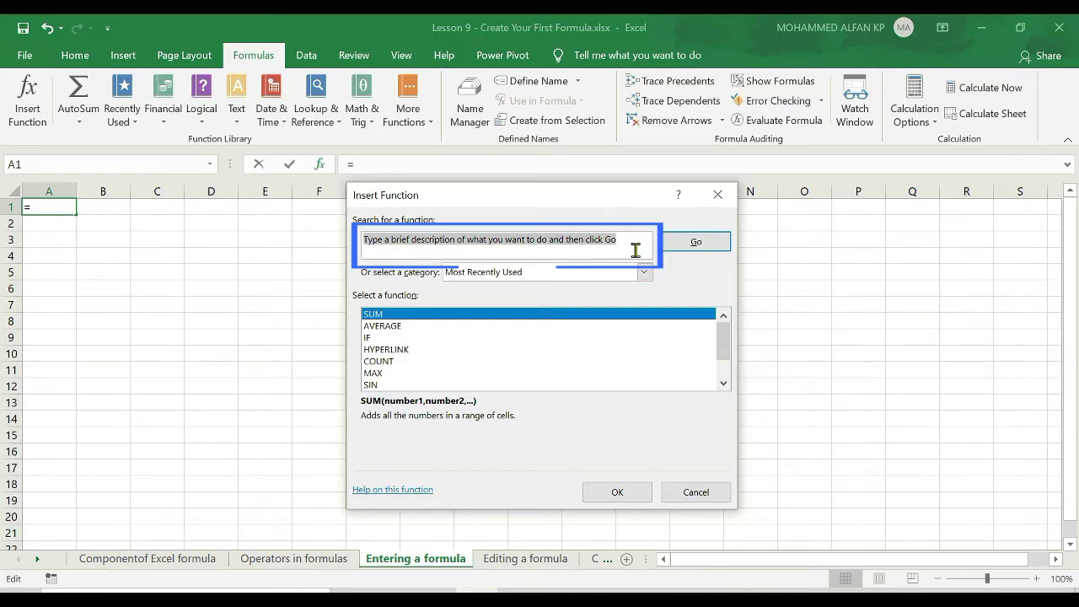
key(BackSpace)
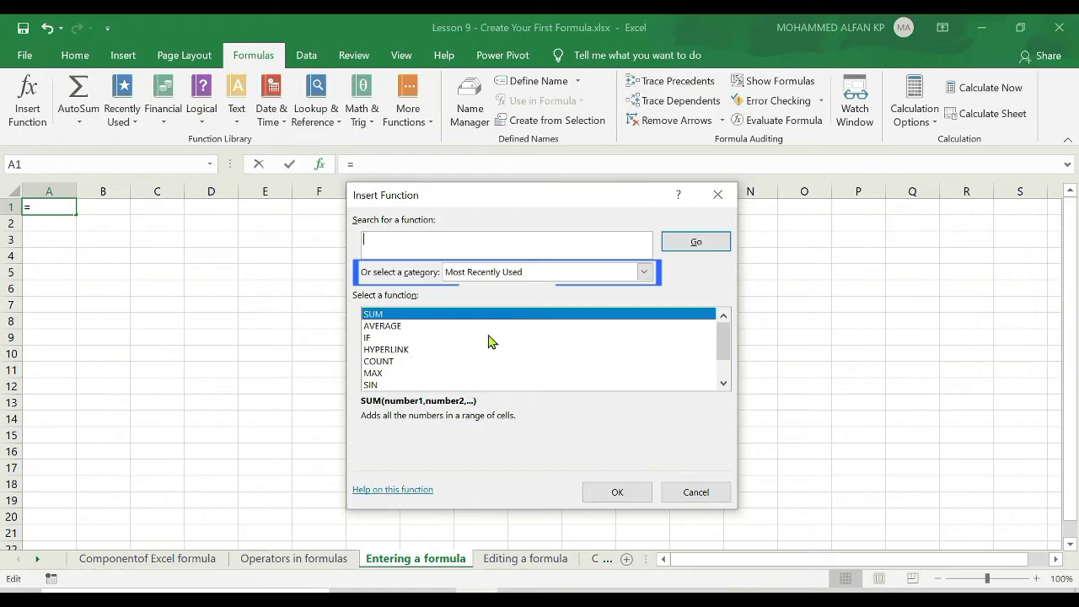
Look through the available function categories and search for the AVERAGE function
drag(723, 347, 727, 313)
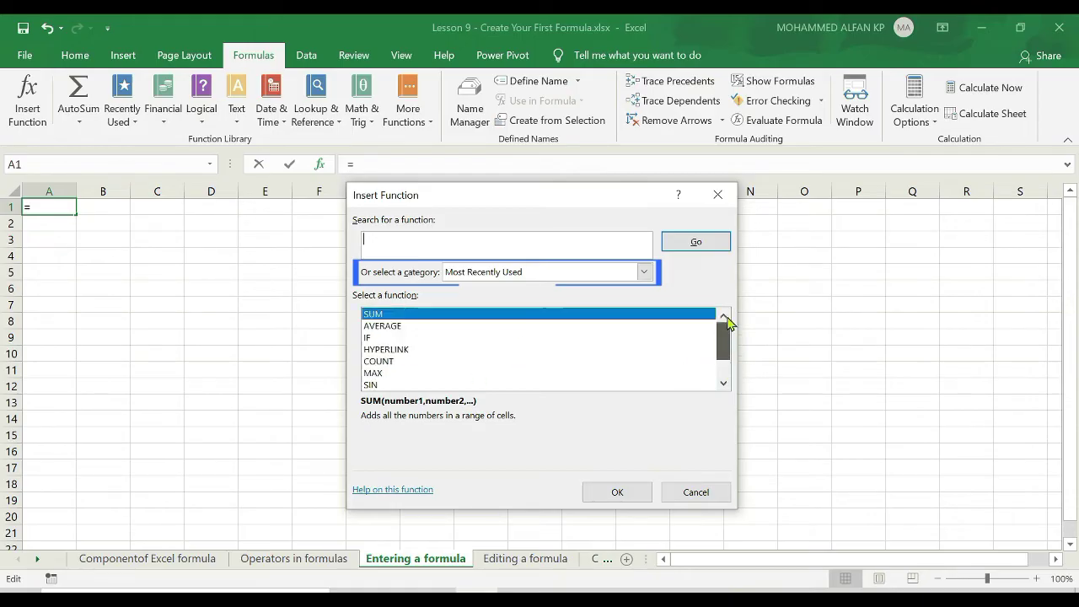
click(644, 271)
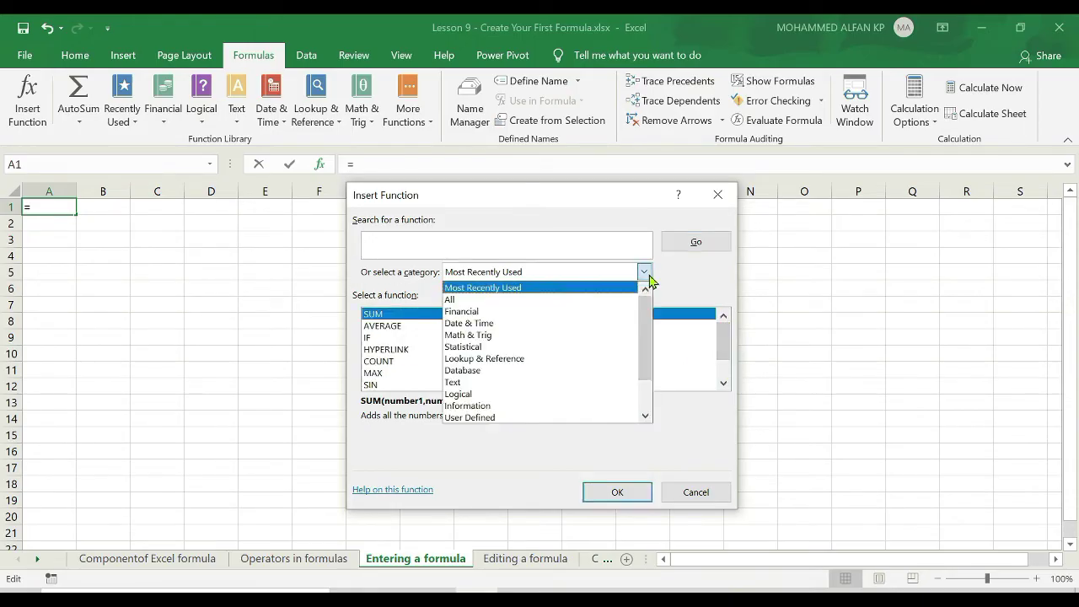
mouse_move(646, 295)
mouse_down()
mouse_move(654, 394)
mouse_move(646, 284)
mouse_move(646, 361)
mouse_move(651, 314)
mouse_up()
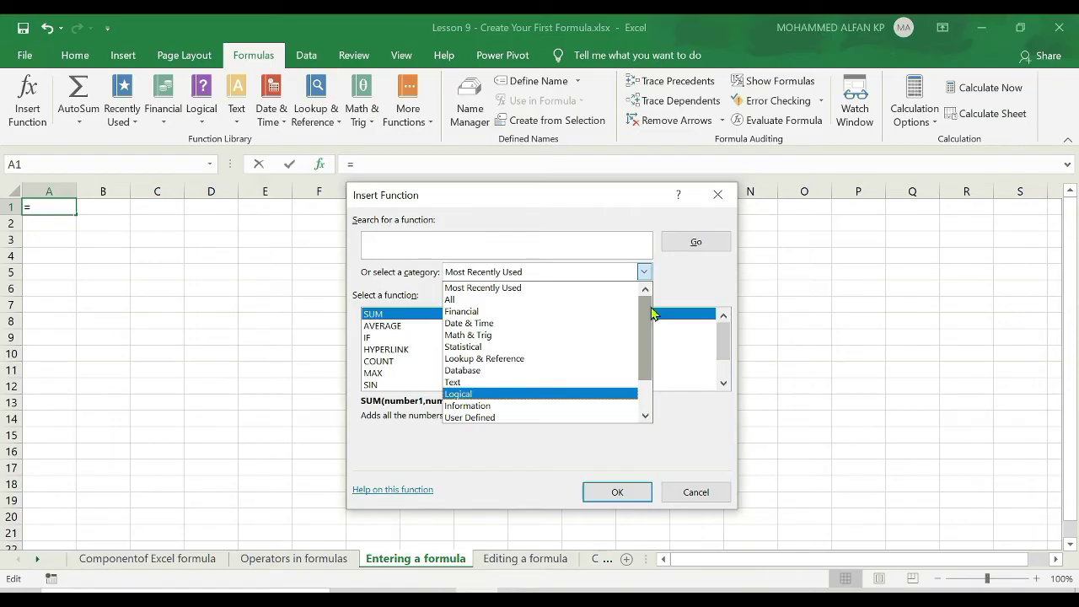
click(421, 337)
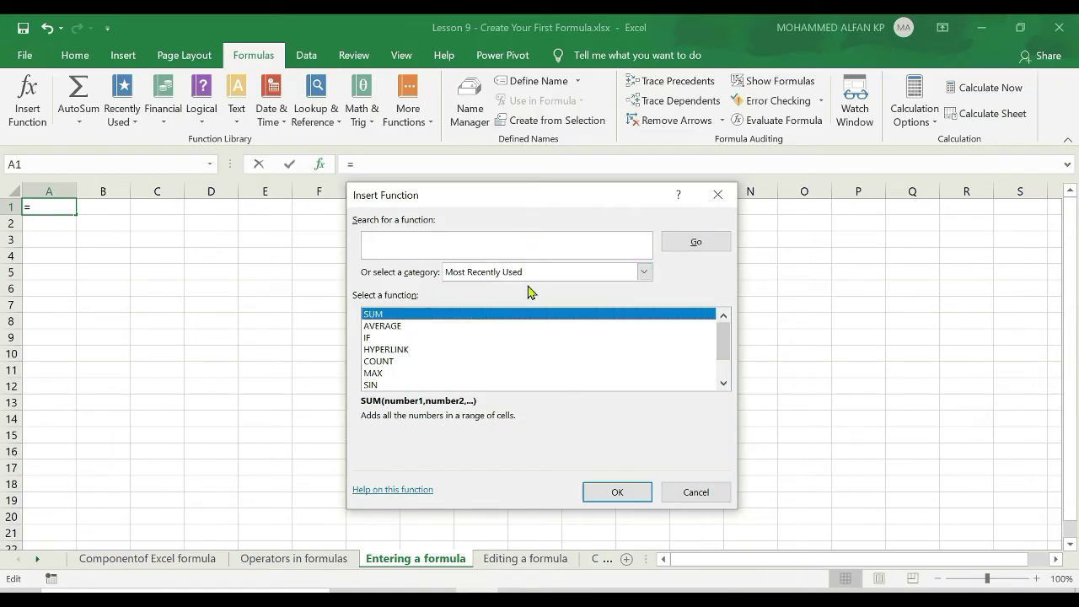
click(416, 326)
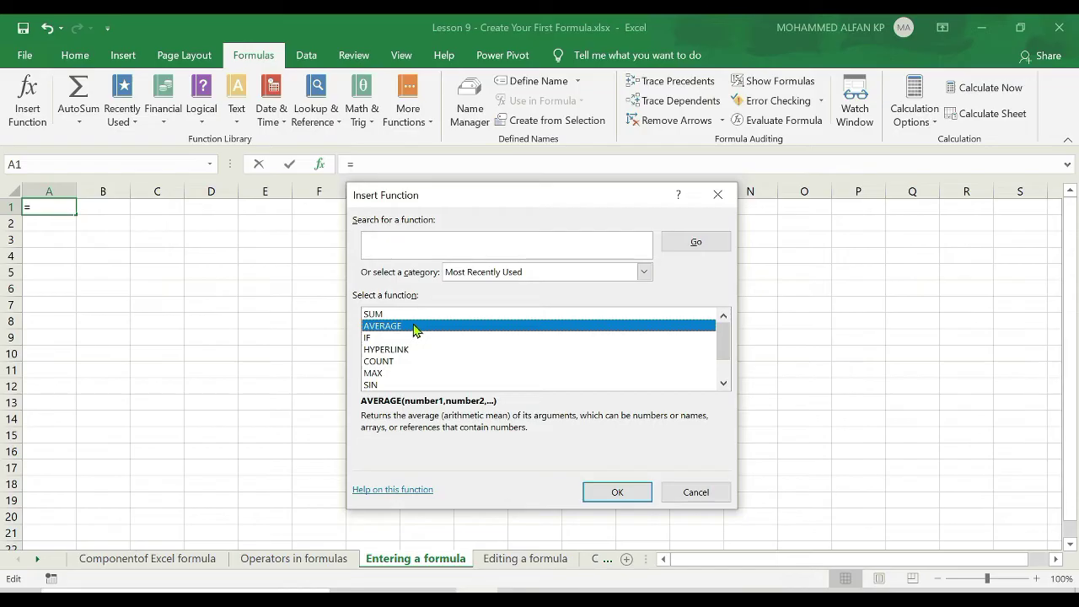
click(401, 248)
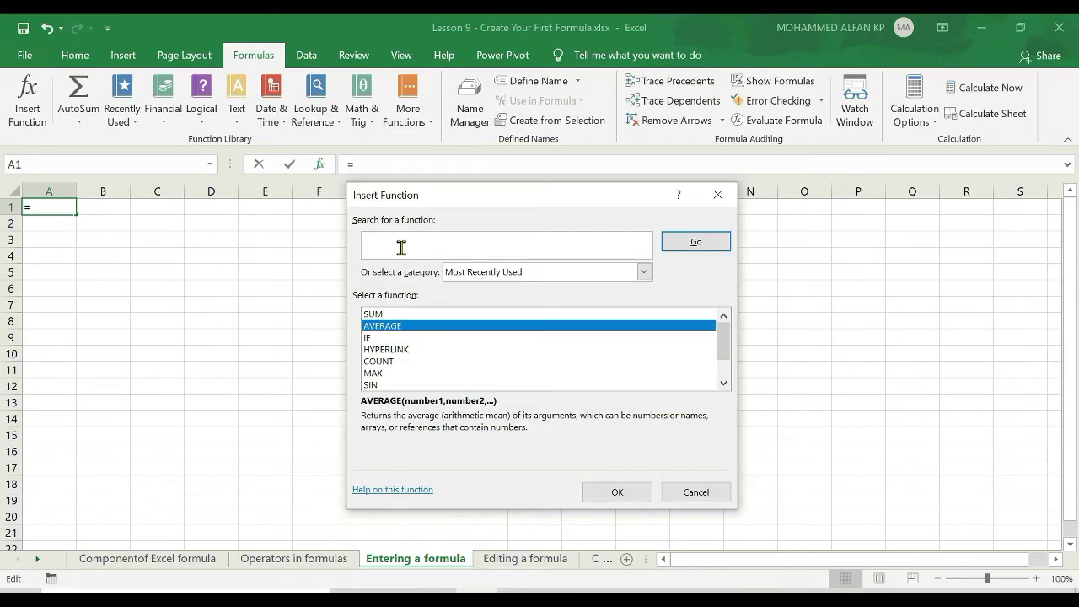
text(AVERAGE)
key(Return)
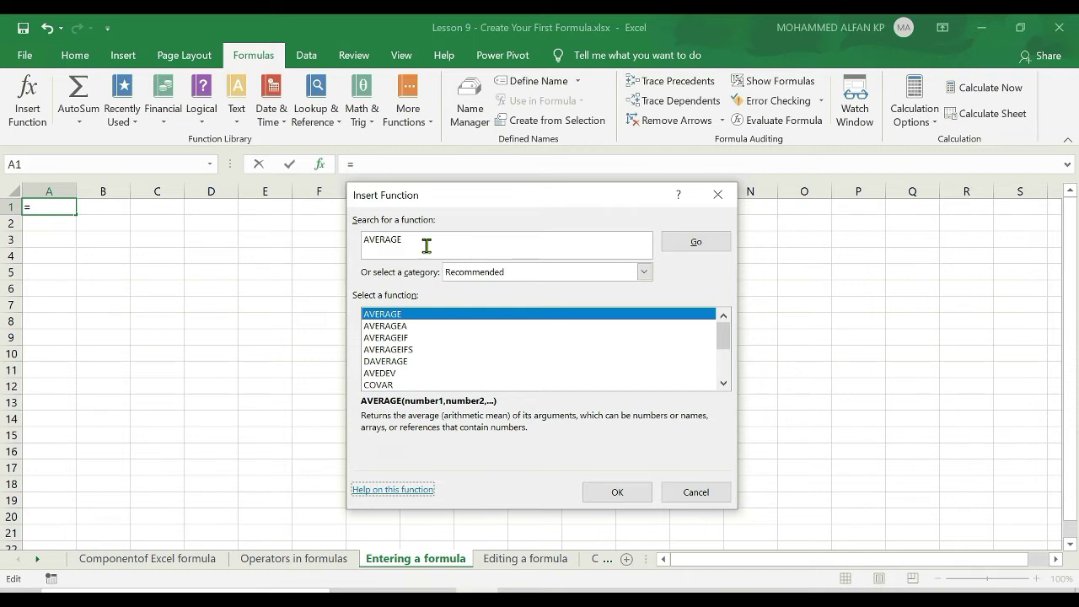
Open the help article for the AVERAGE function, read its description, syntax and remarks, and close the article
click(412, 491)
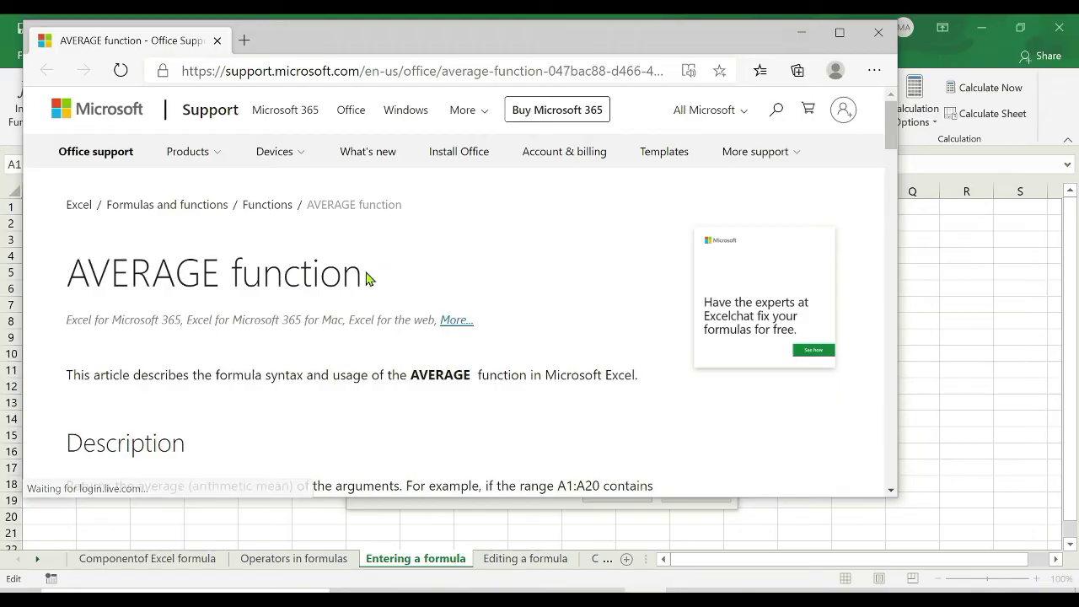
scroll(321, 283, down, 6)
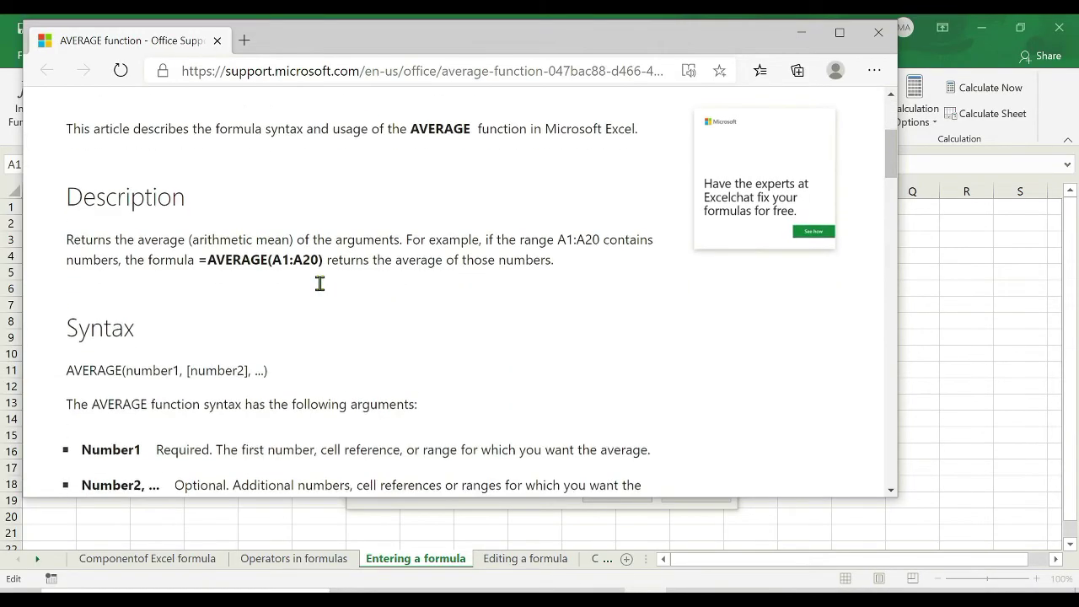
scroll(320, 283, down, 2)
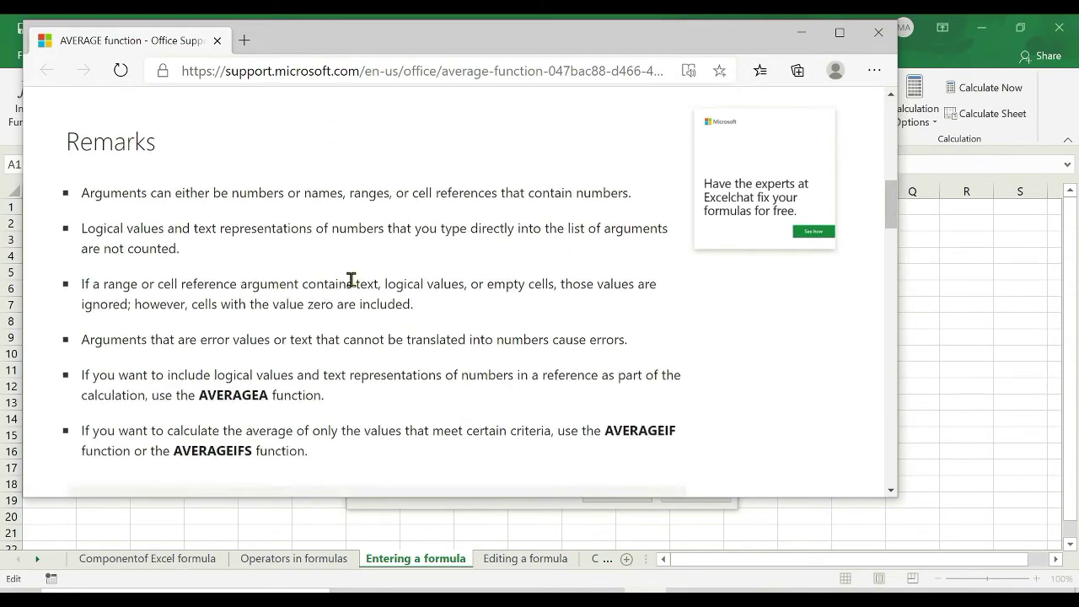
click(877, 34)
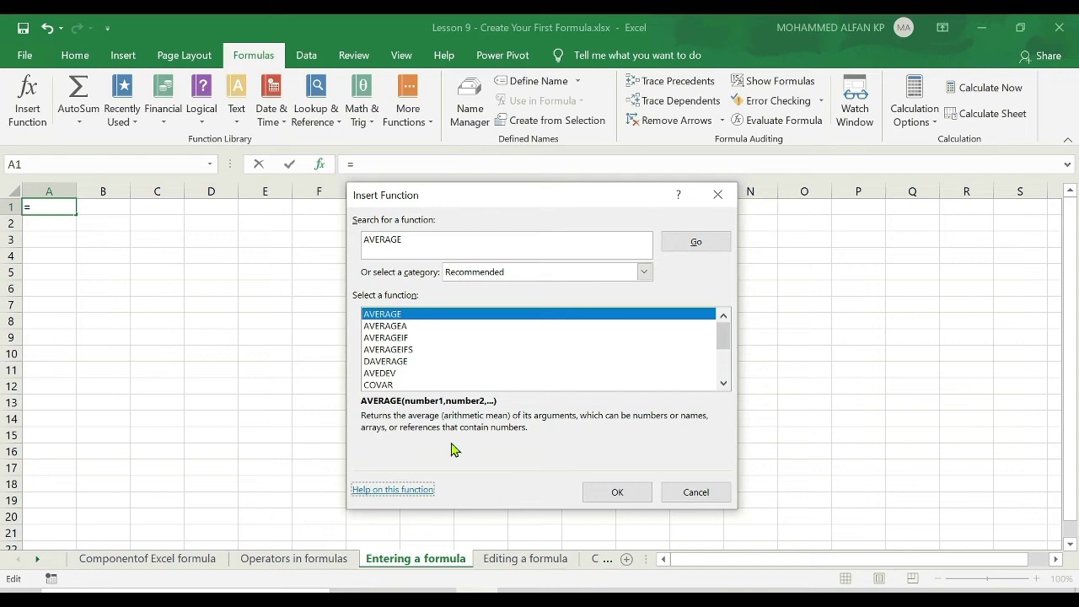
Choose the AVERAGE function for cell A1 and set its arguments Number1 to 10 and Number2 to 20
click(630, 492)
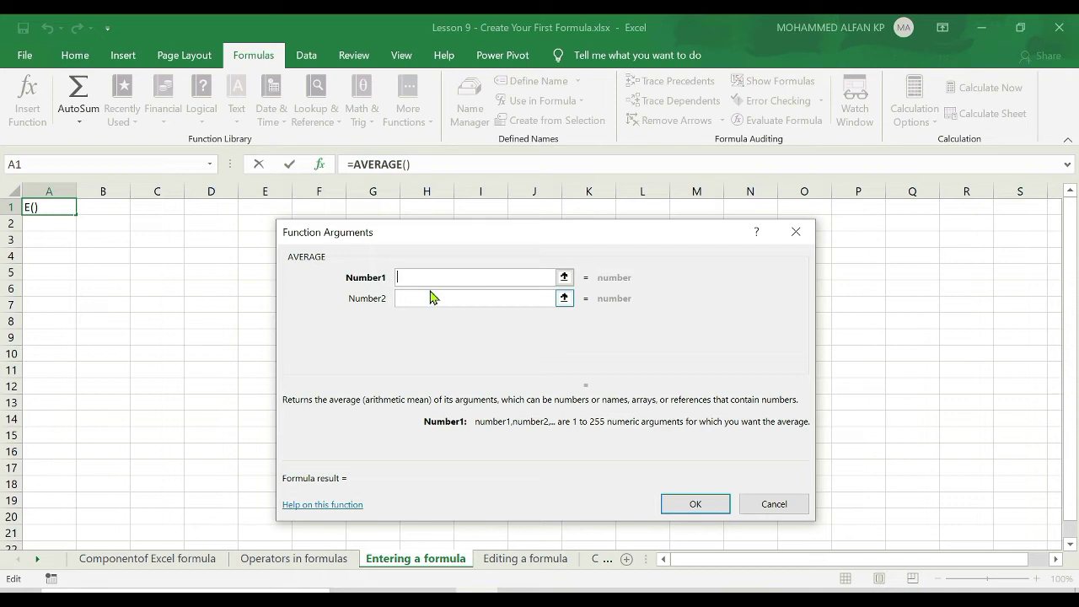
text(10)
click(414, 296)
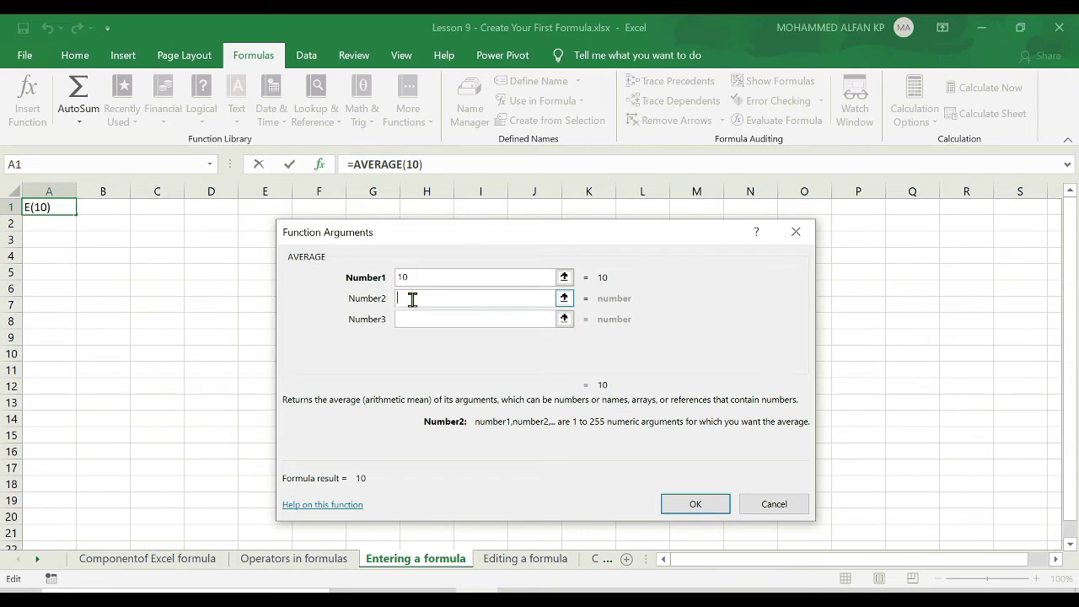
text(20)
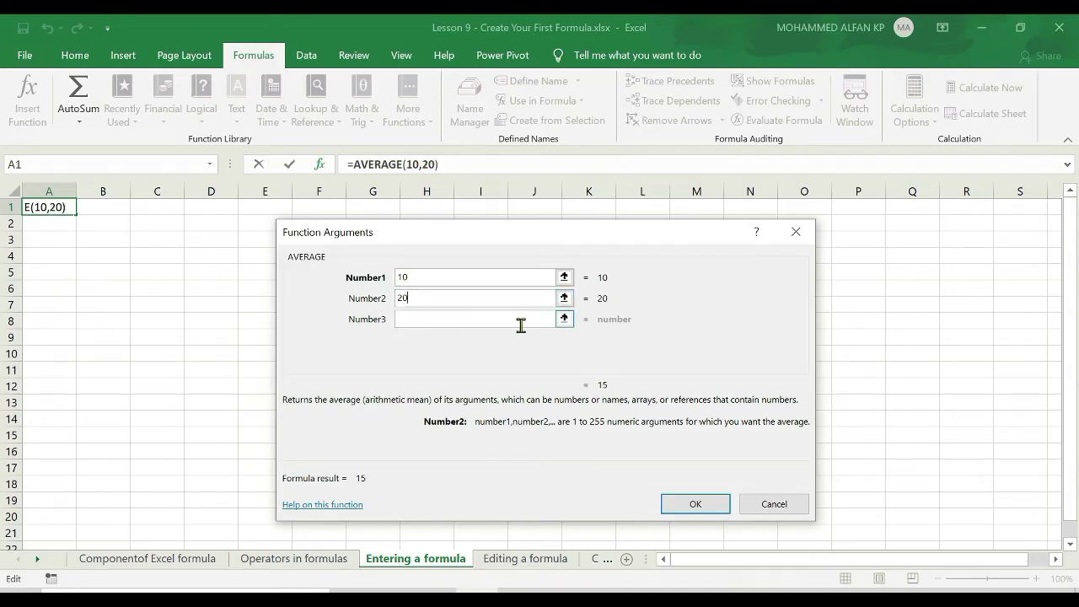
Try 30 as the Number3 argument, clear it again, and insert the AVERAGE formula with the first two arguments
click(460, 319)
text(30)
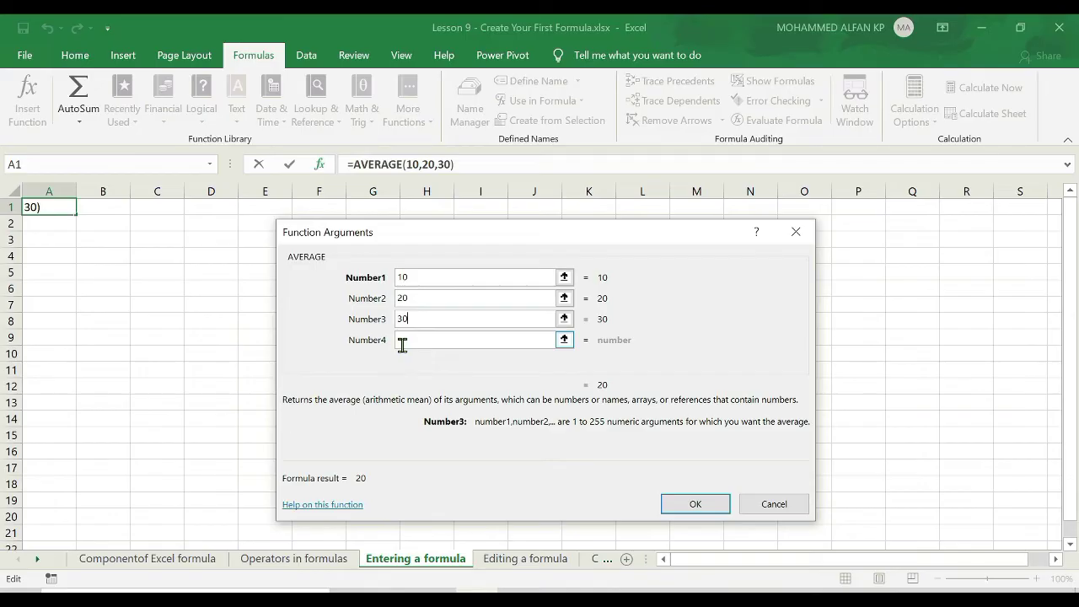
double_click(406, 319)
key(BackSpace)
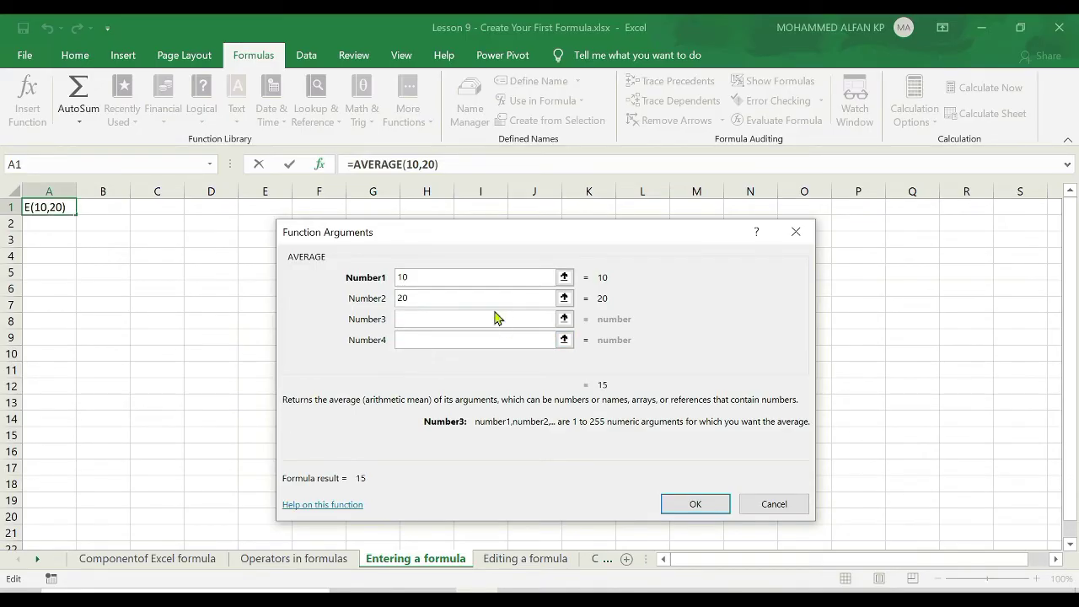
click(476, 296)
click(691, 504)
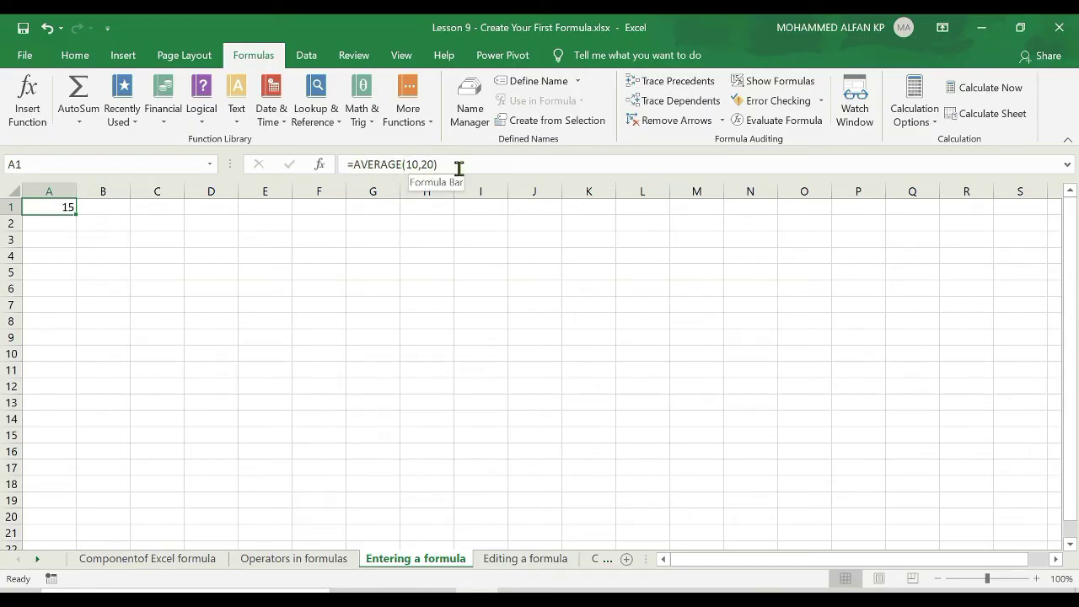
Enter the sample numbers 10 in cell I4 and 20 in cell I5
click(454, 251)
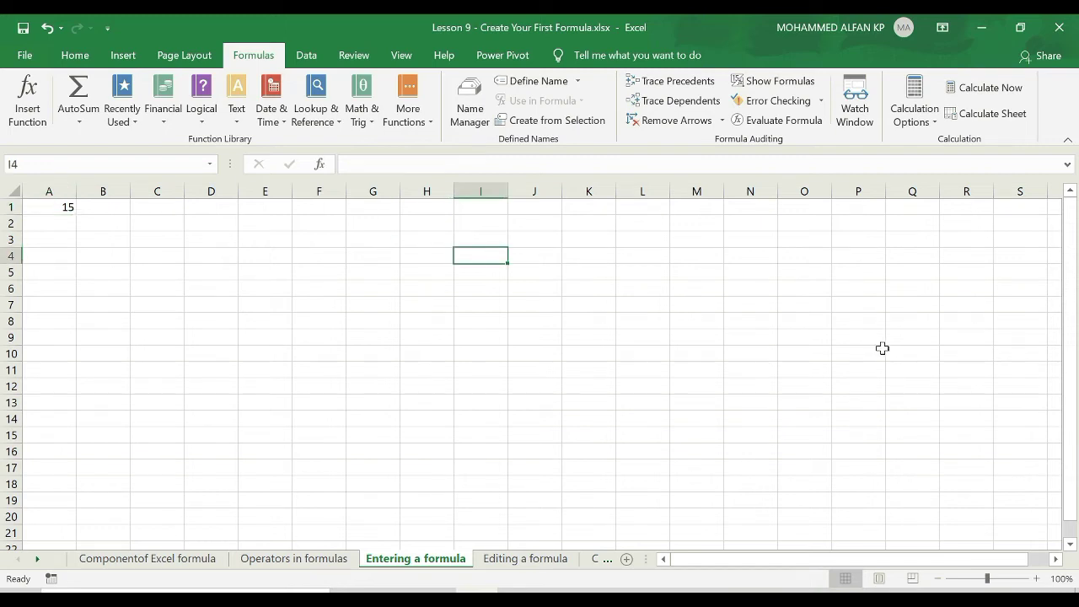
text(10)
key(Return)
text(20)
key(Return)
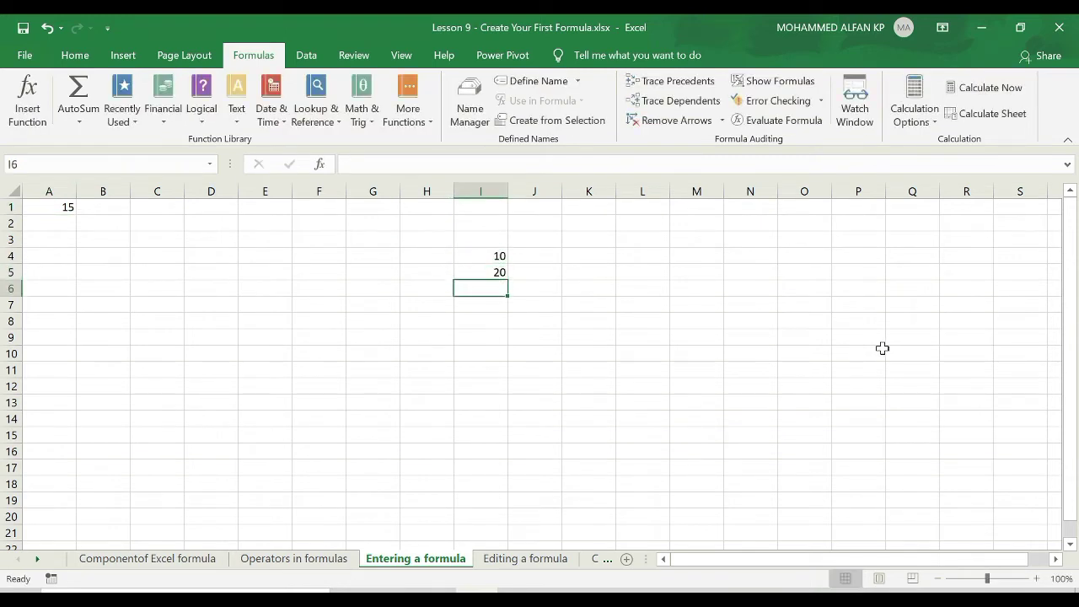
Delete the sample numbers in I4:I5 and the AVERAGE formula in cell A1
click(588, 255)
drag(482, 253, 500, 272)
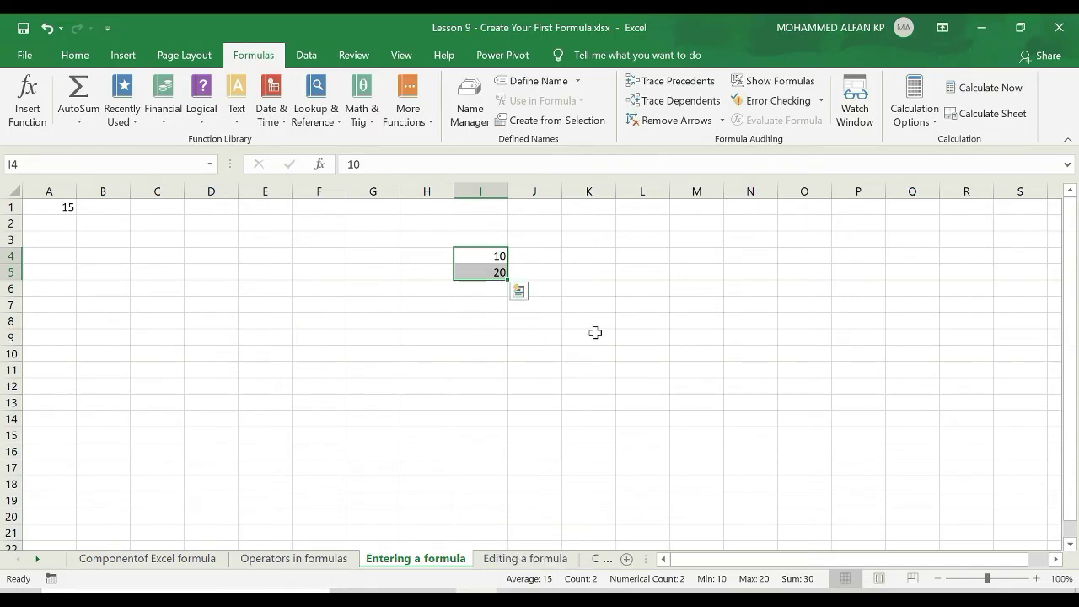
click(75, 208)
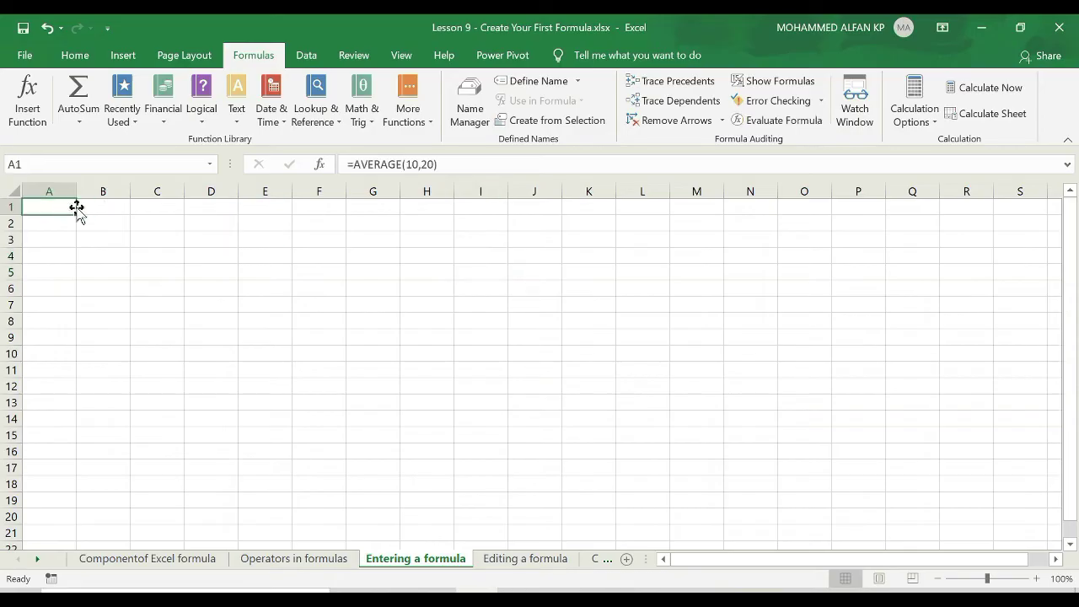
Start a SUM formula in cell H3 through the Insert Function dialog
click(422, 238)
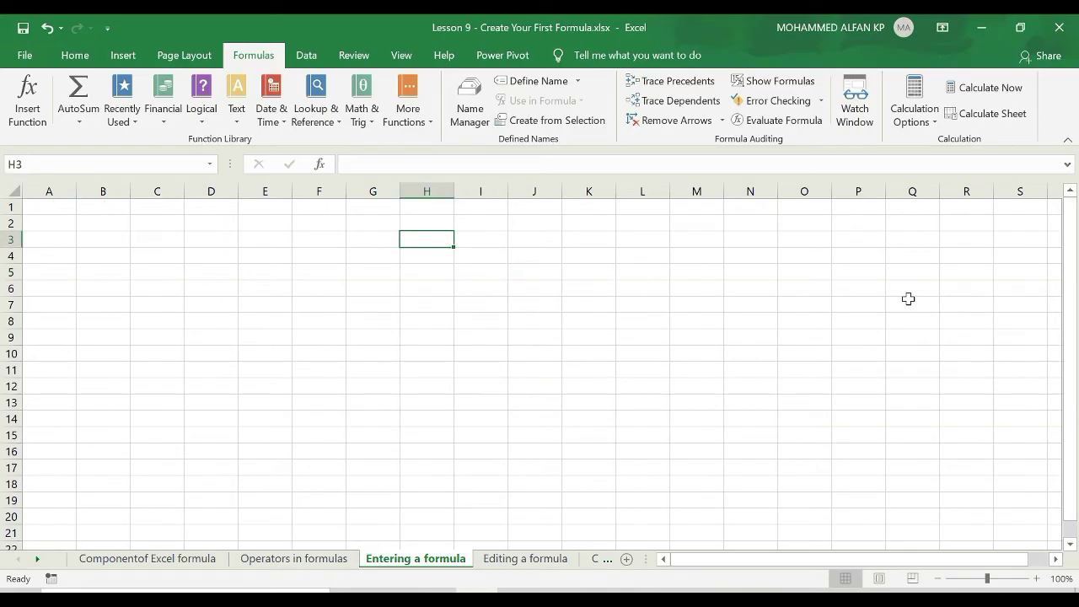
key(shift+F3)
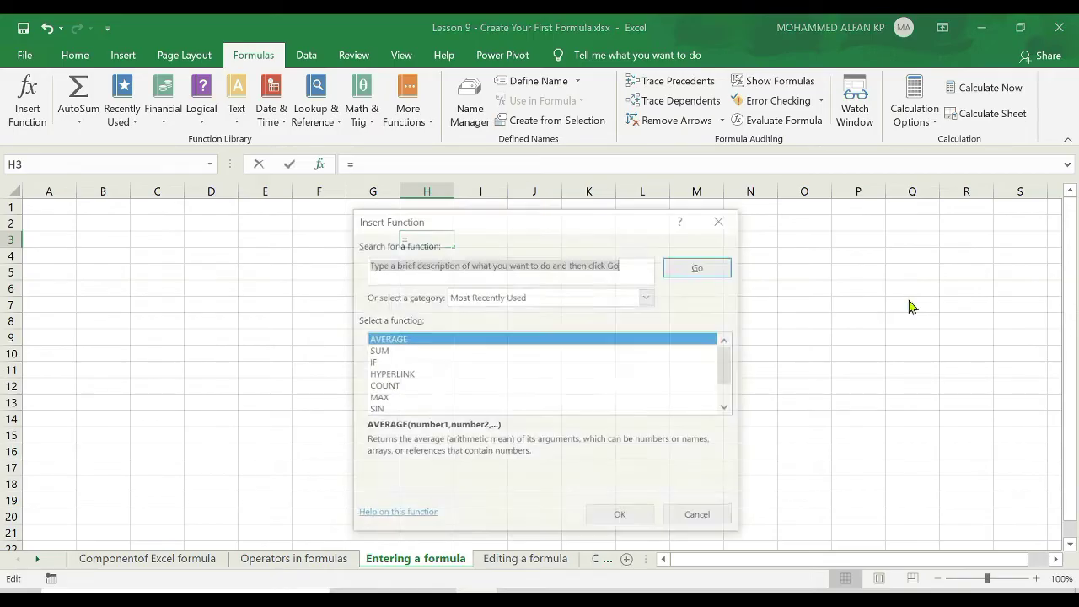
drag(616, 229, 830, 193)
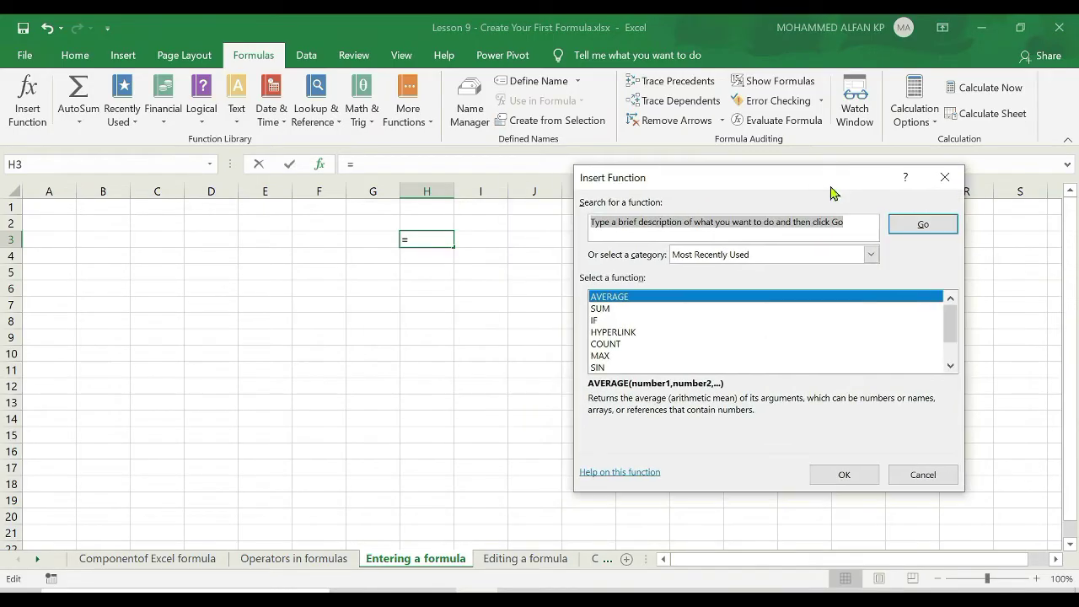
click(628, 310)
click(843, 474)
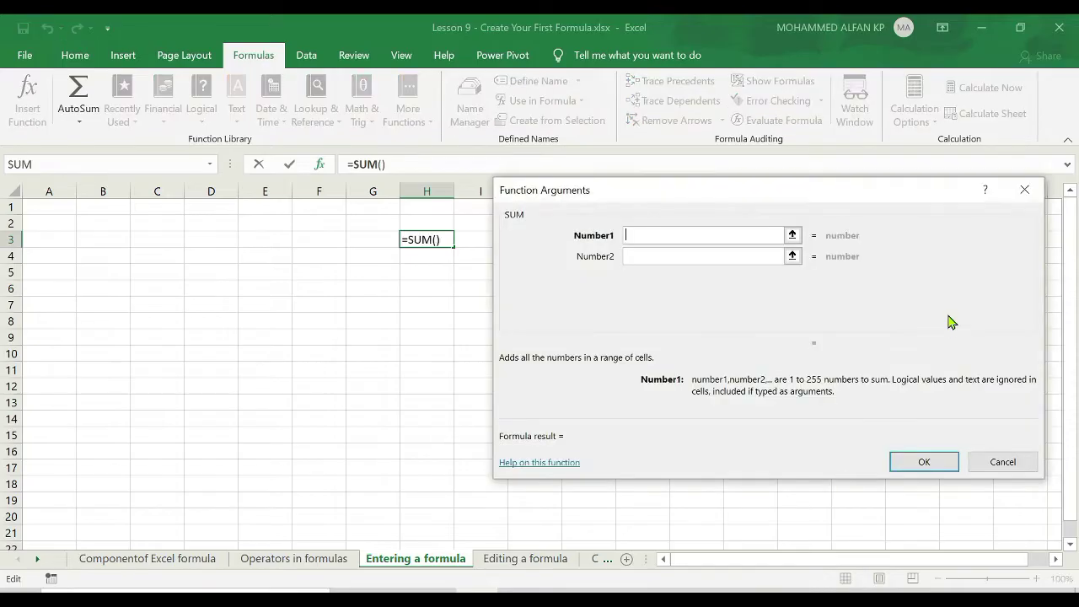
Insert the SUM formula in H3 with the arguments 1, 1 and 2, and clear the cell again
drag(705, 200, 709, 223)
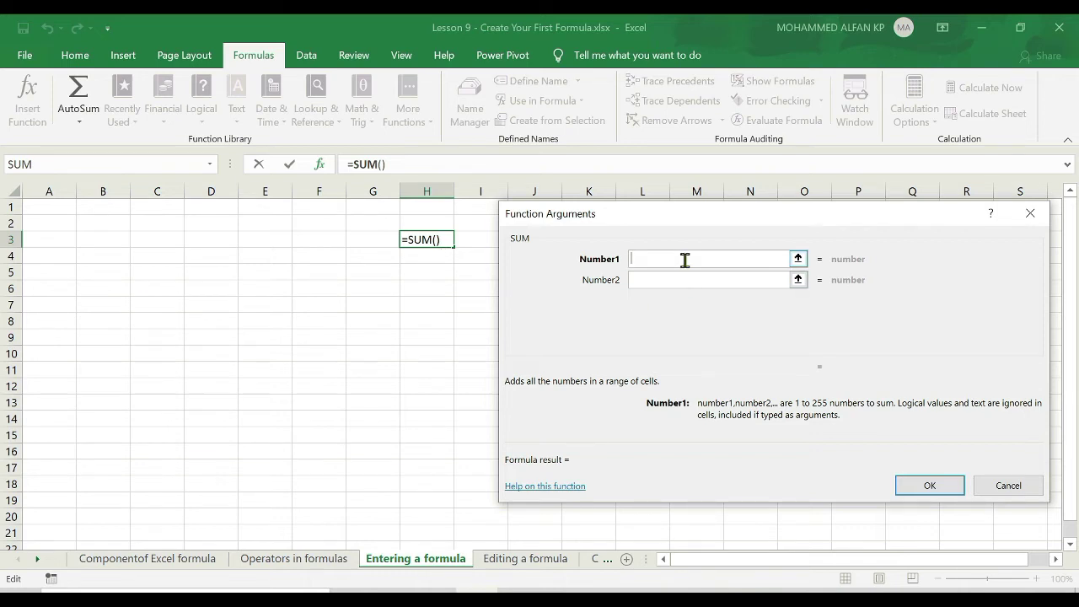
text(1)
click(657, 279)
text(1)
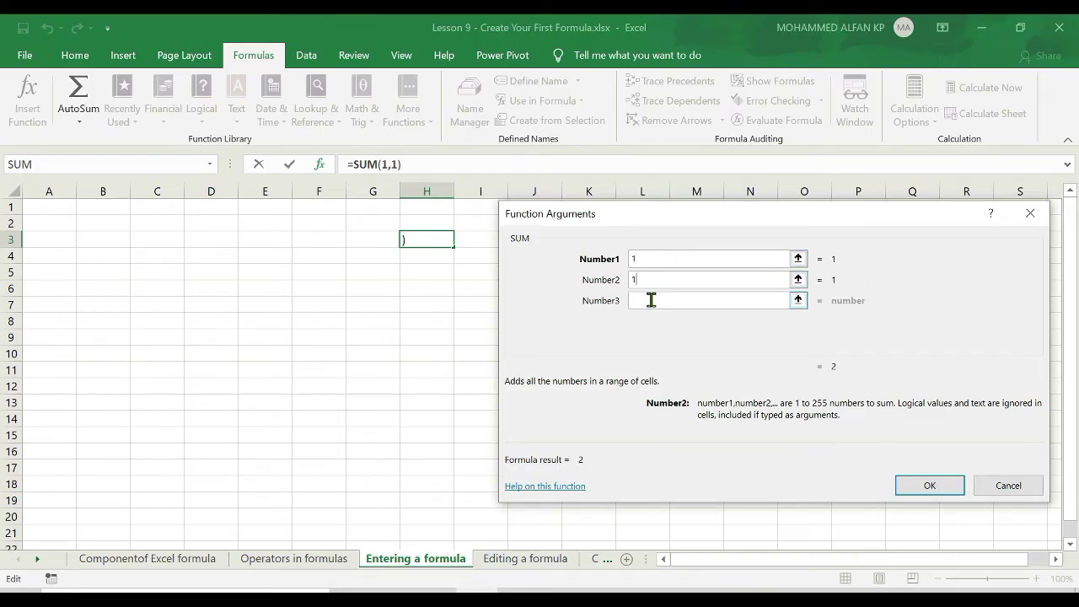
click(650, 300)
text(2)
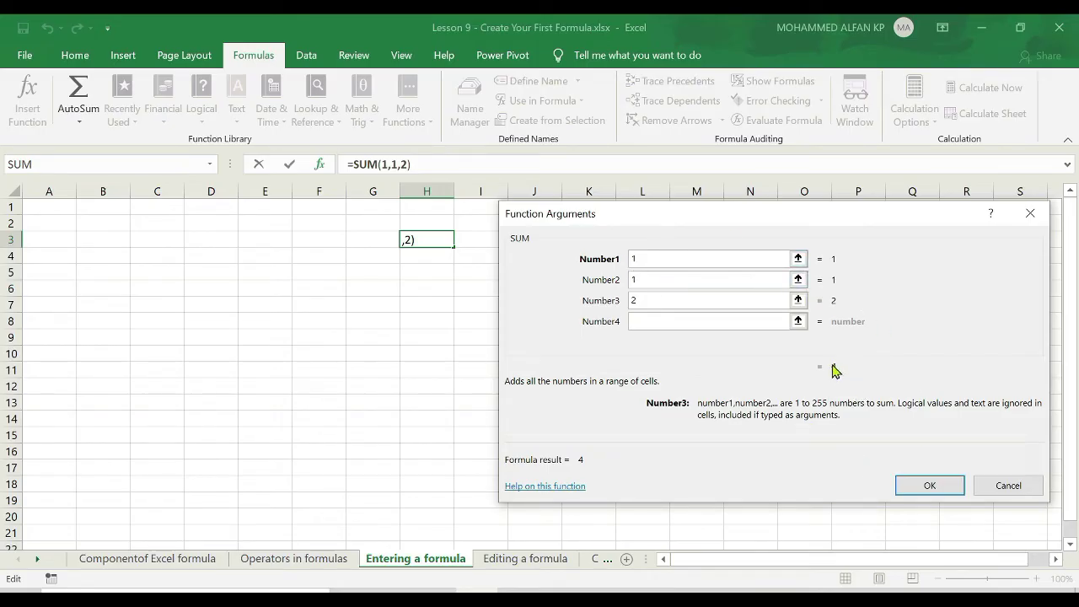
click(928, 487)
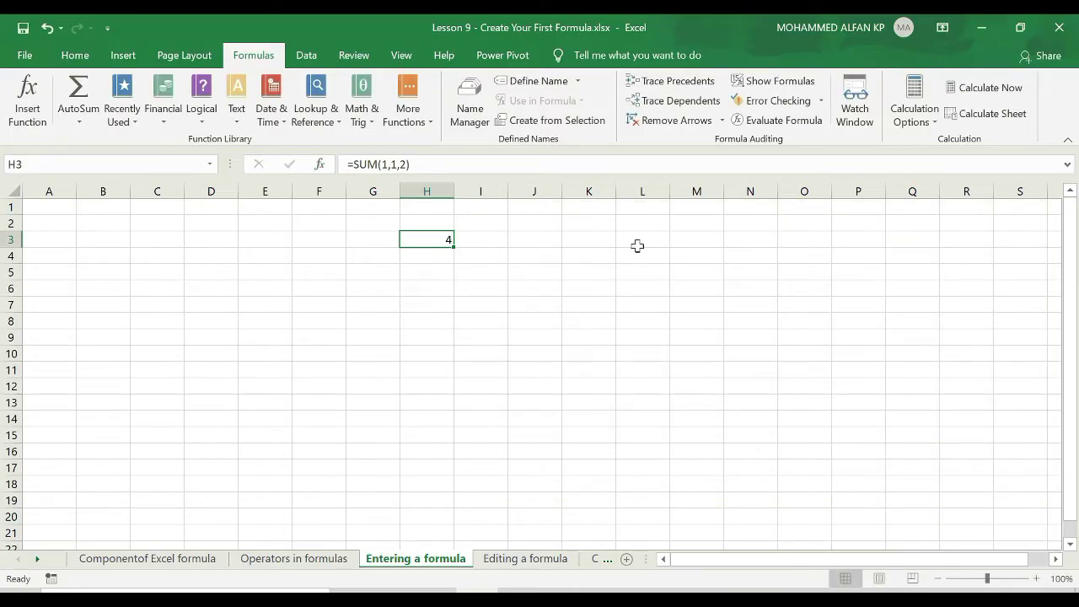
key(Delete)
Enter the sample numbers 20 in cell D2 and 30 in cell D3
click(211, 222)
text(20)
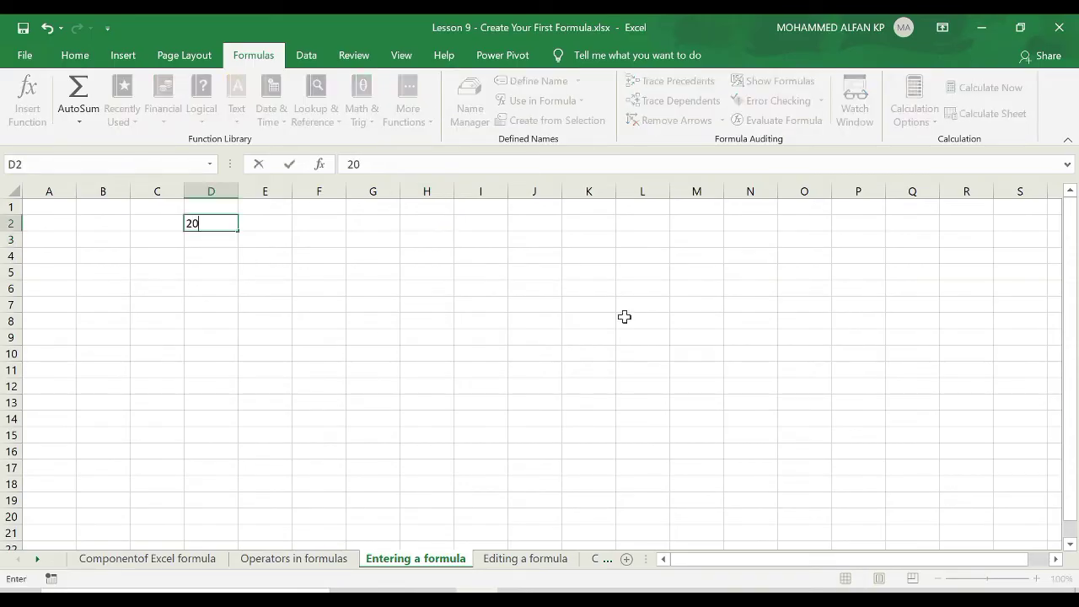
key(Return)
text(30)
key(Return)
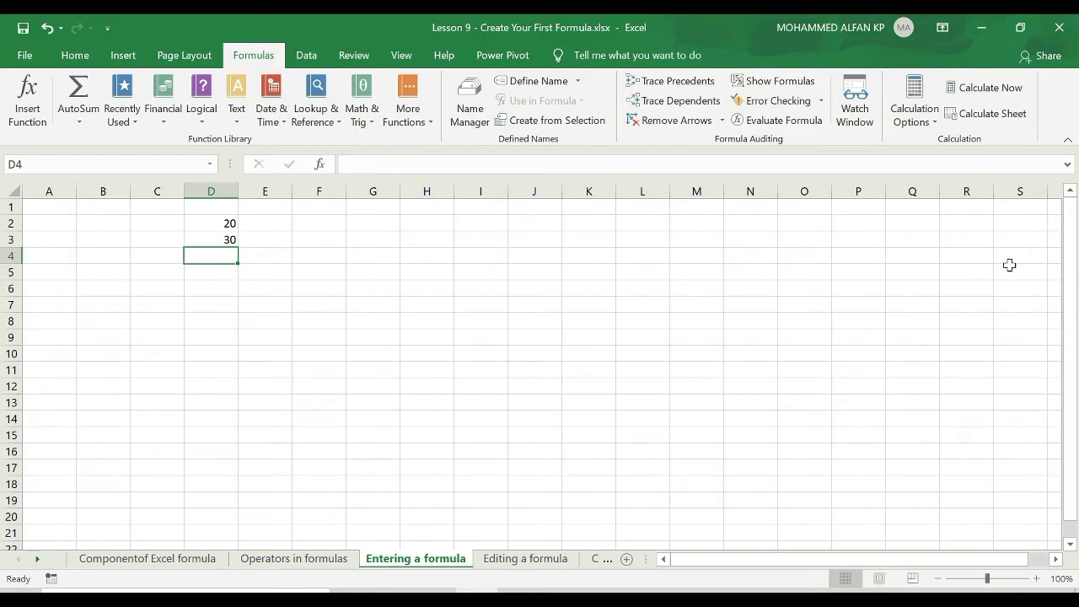
Enter the formula =AVERAGE(D2,D3) in cell D4, picking AVERAGE from the function suggestions and referencing the two number cells
text(=A)
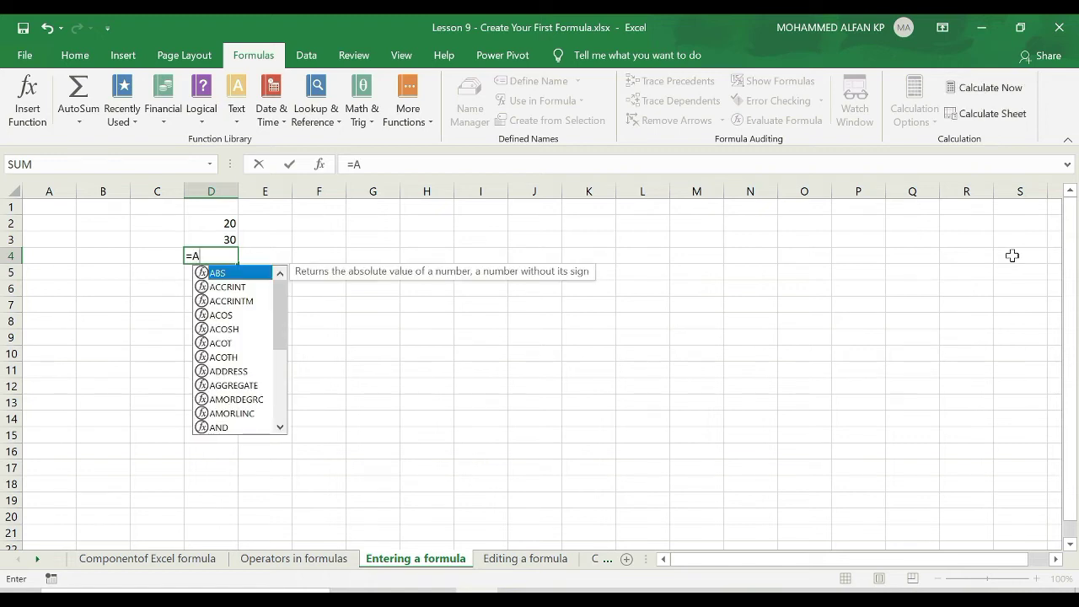
text(VER)
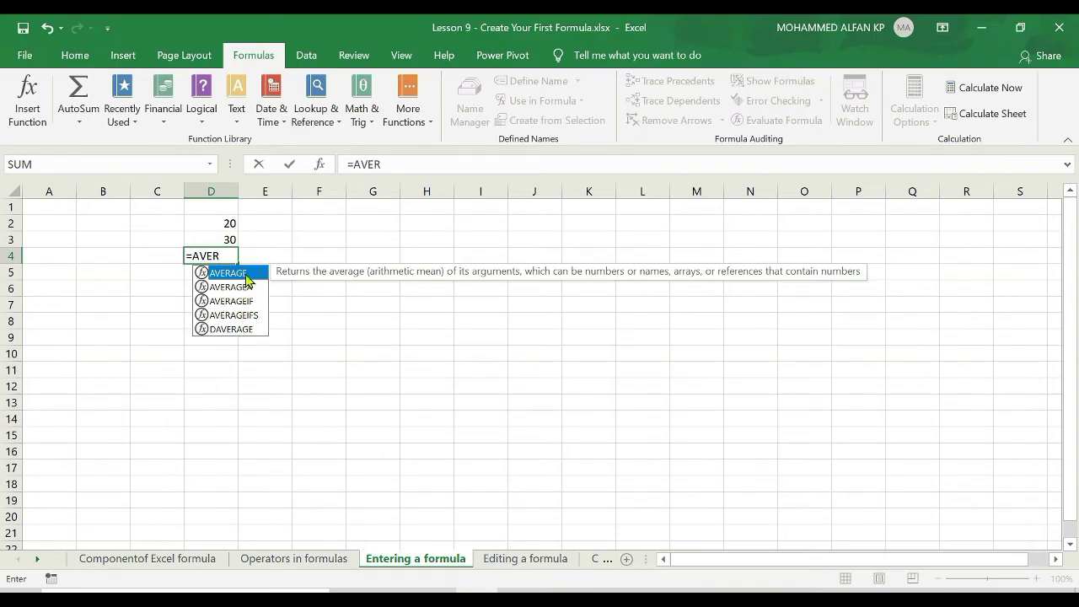
key(Tab)
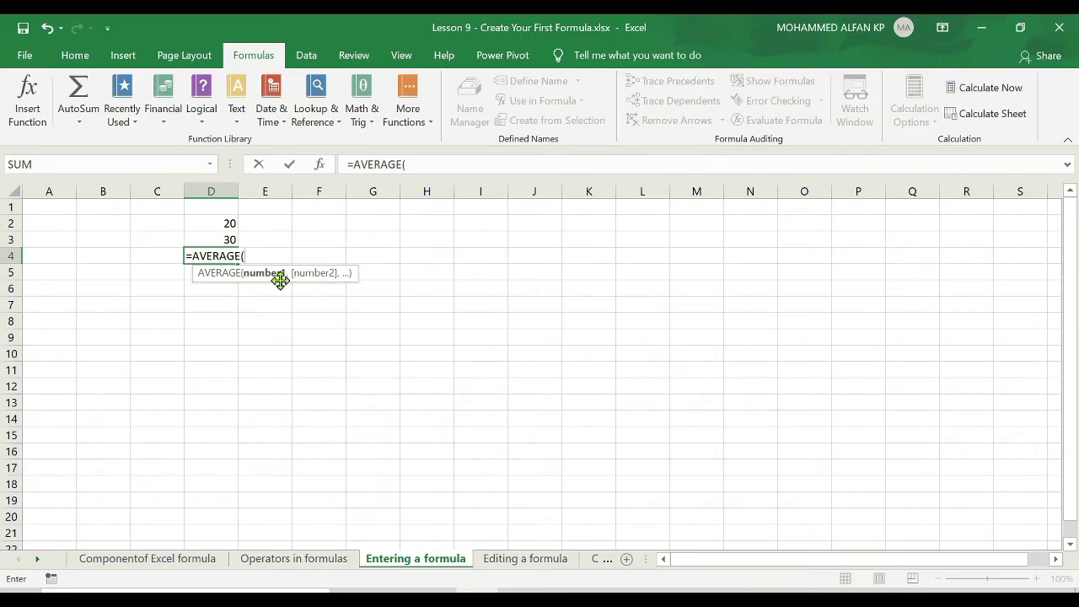
click(210, 222)
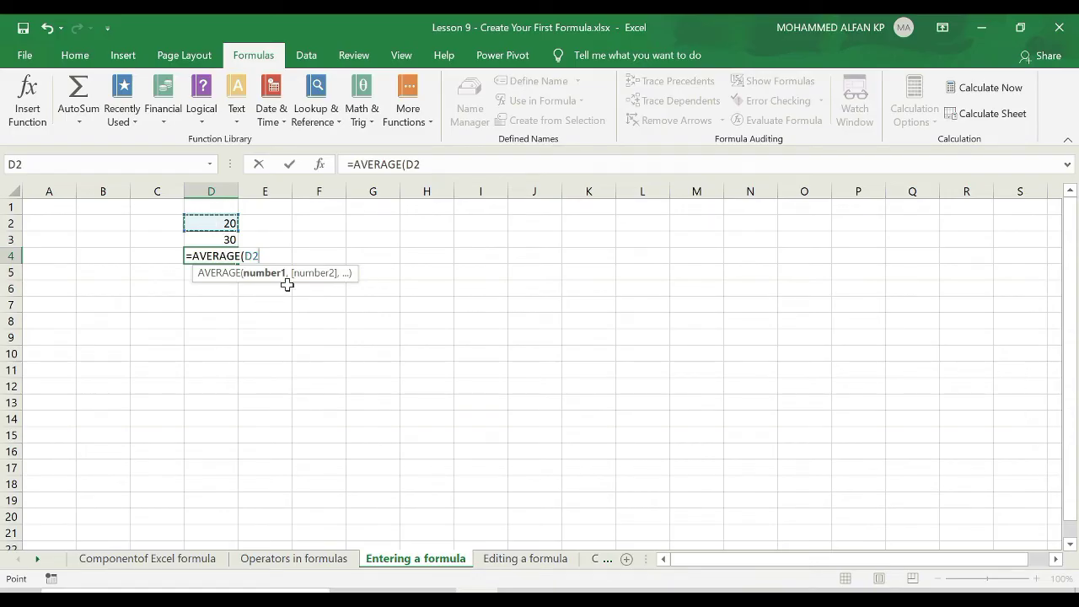
text(,)
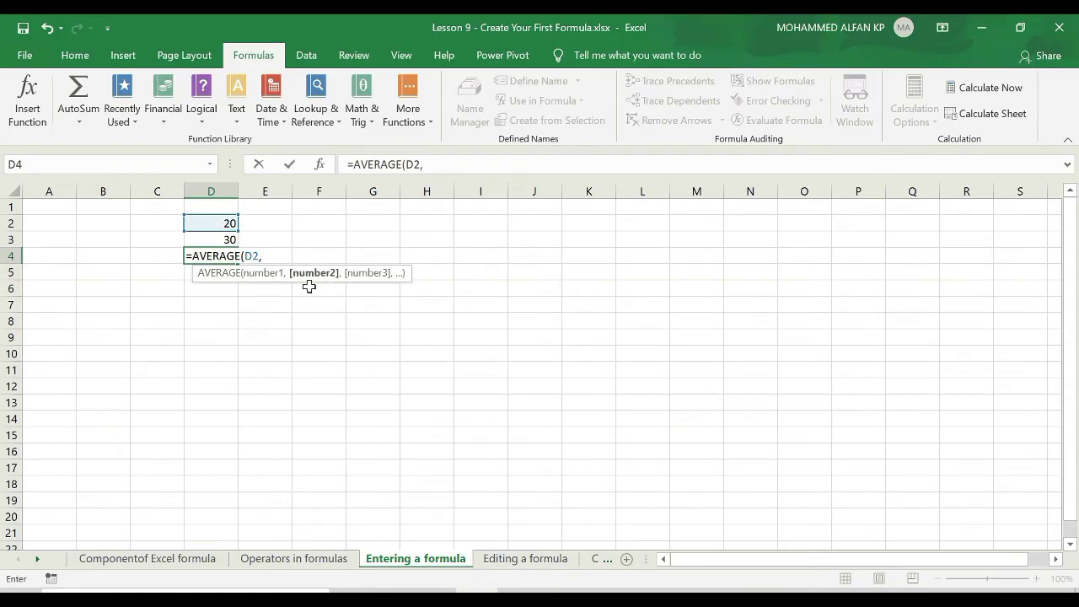
key(Up)
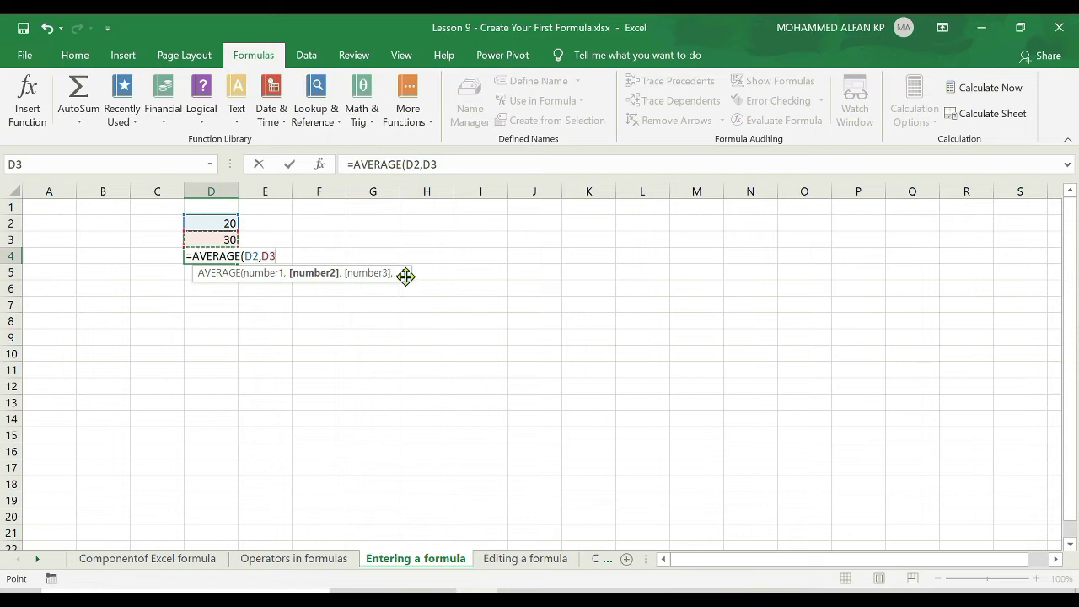
text())
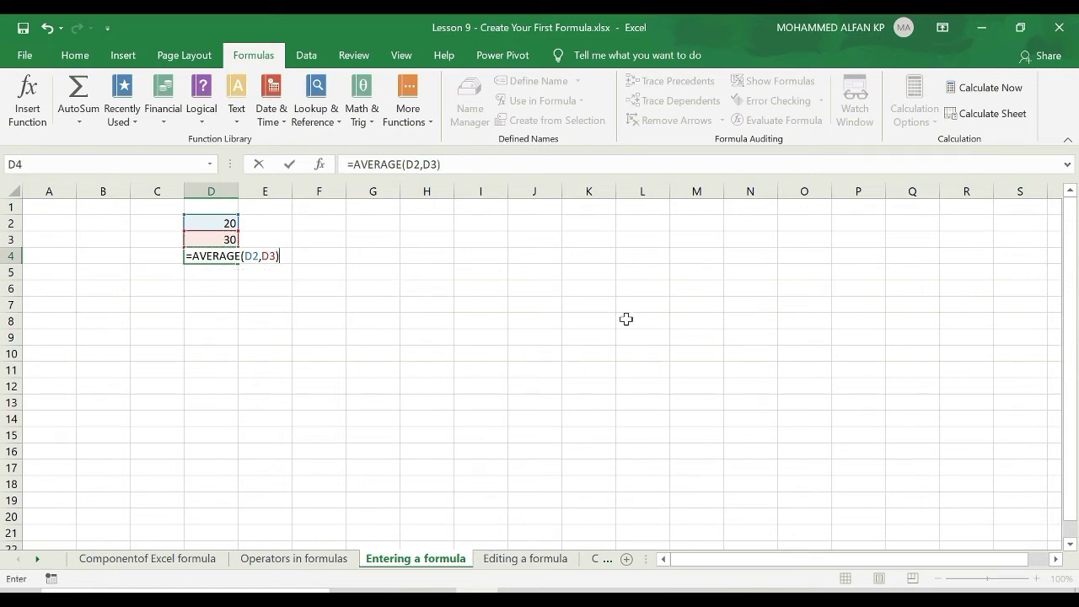
key(Return)
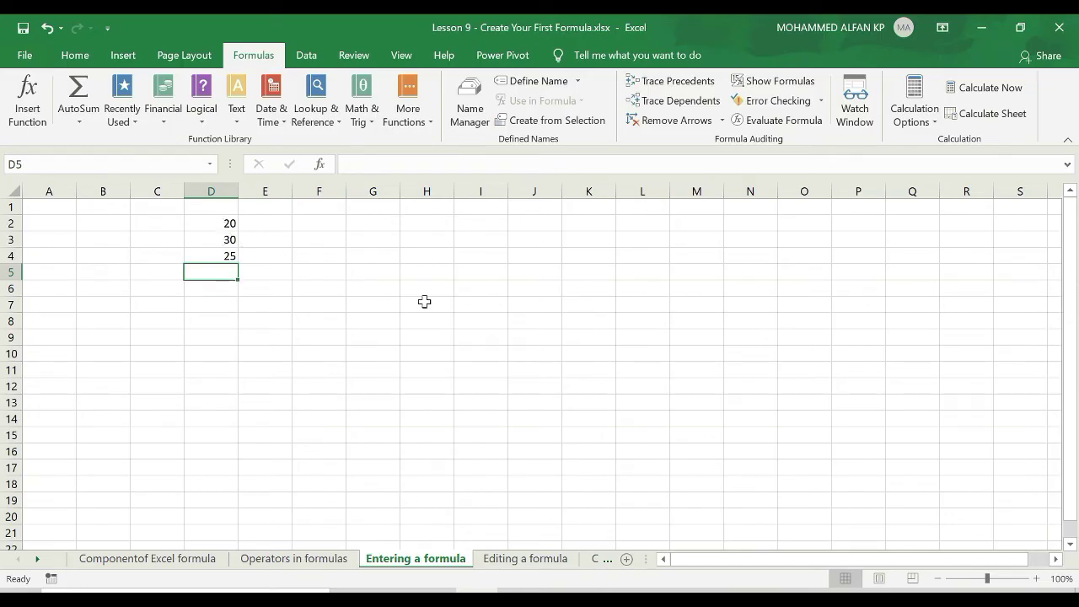
Change the number in cell D3 to 40
key(Up)
key(Up)
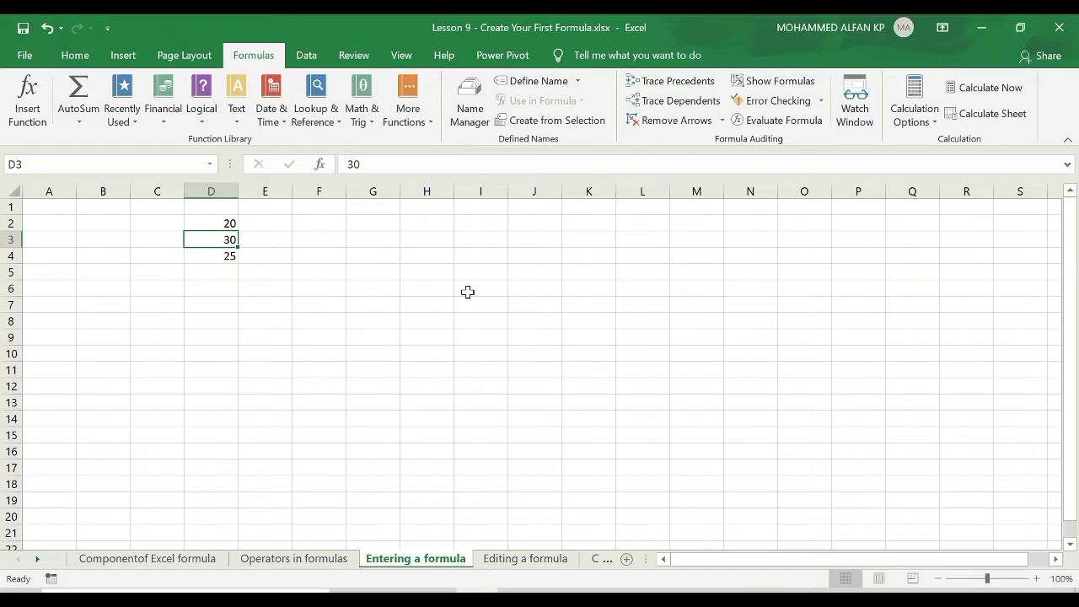
text(40)
key(Return)
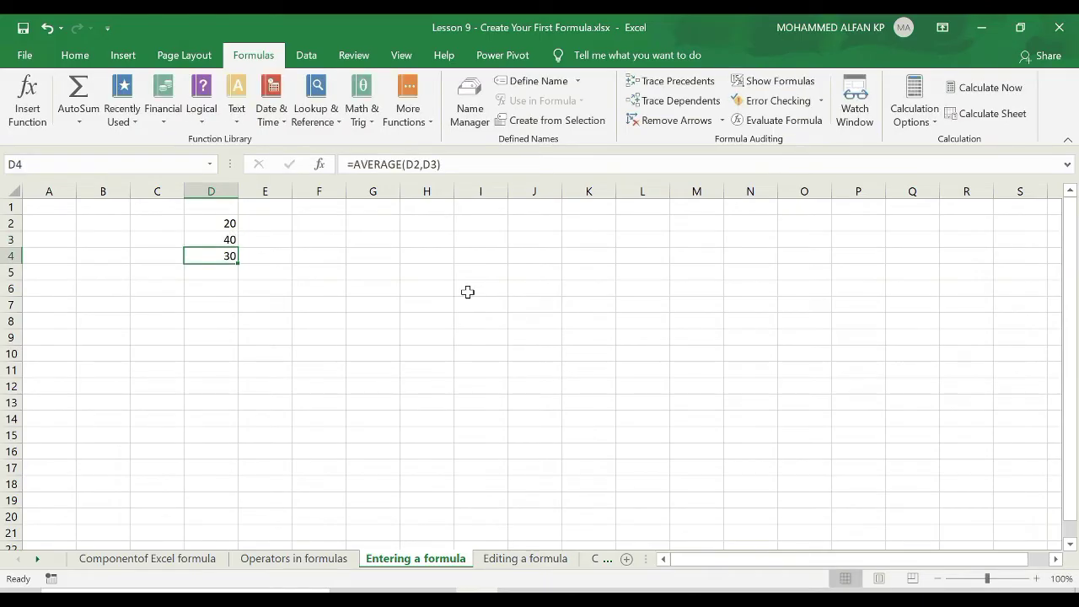
Replace the AVERAGE formula in cell D4 with =SUM(D2,D3), using separate references to the two number cells
key(Delete)
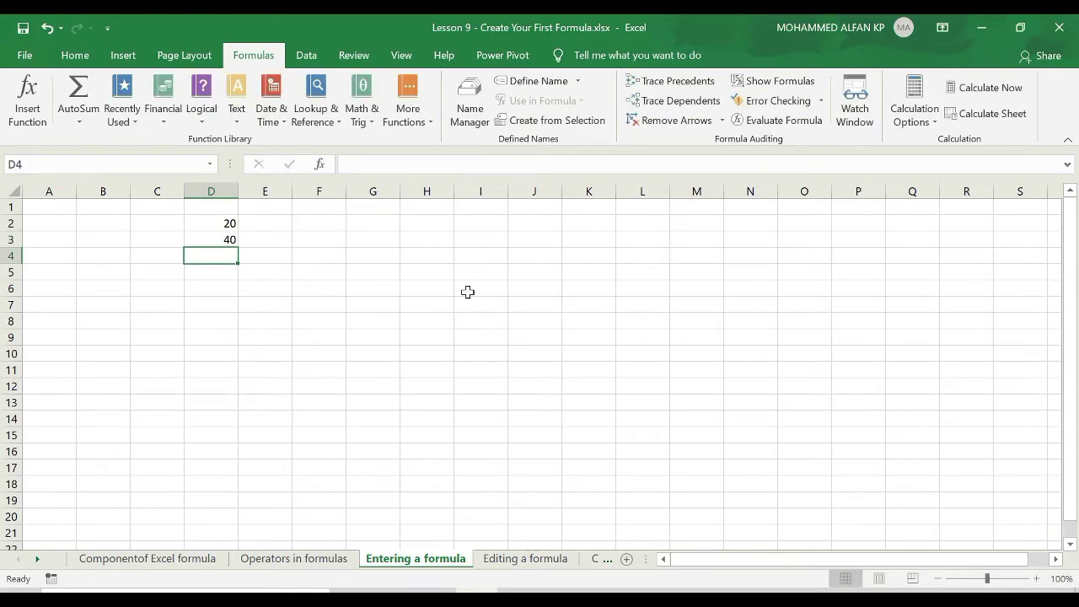
text(=)
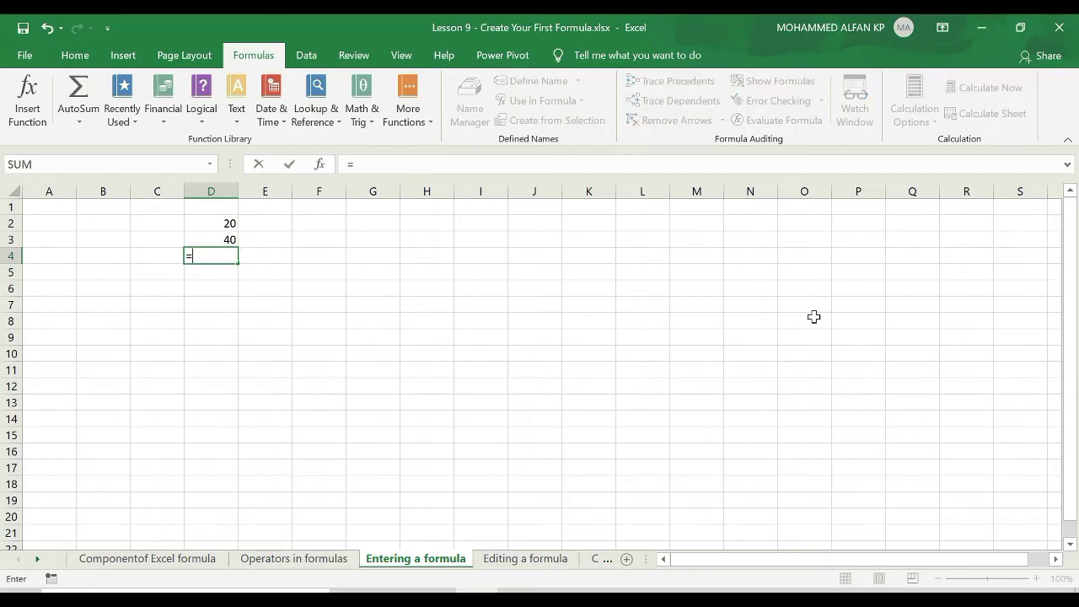
text(SUM)
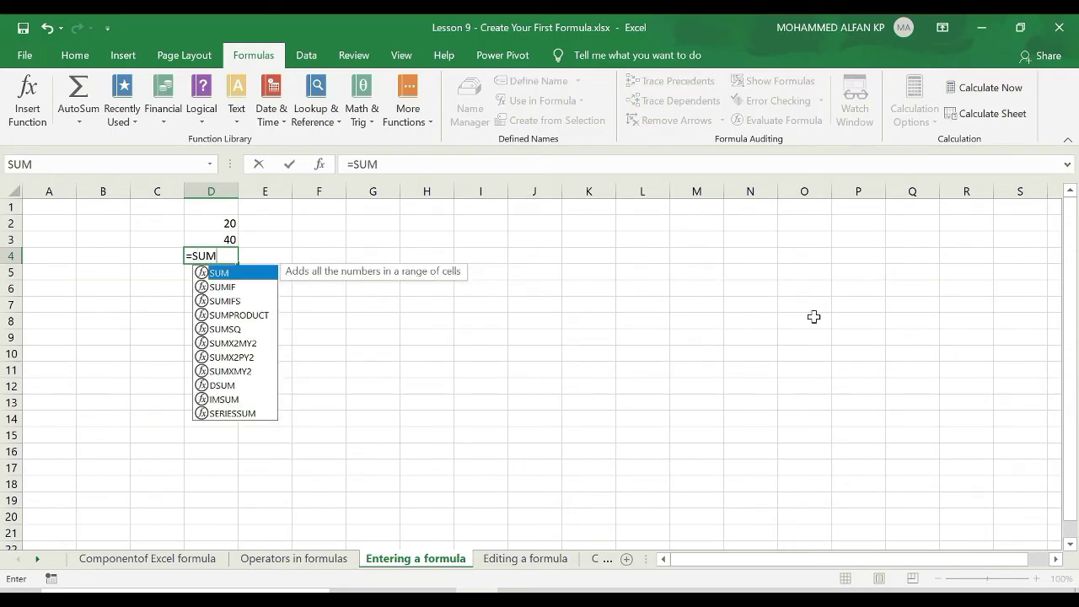
double_click(253, 275)
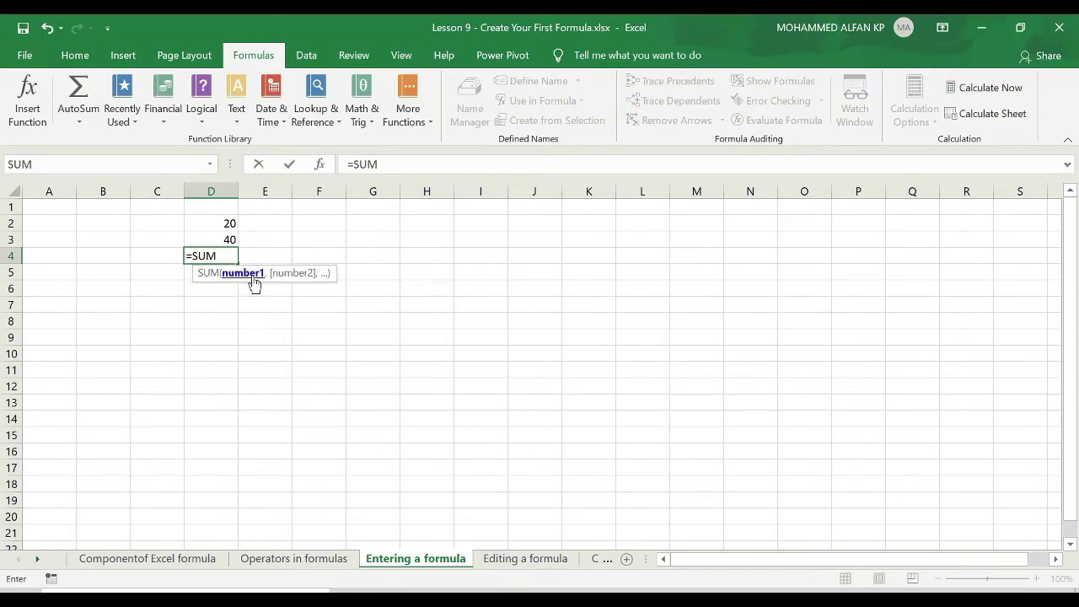
click(217, 223)
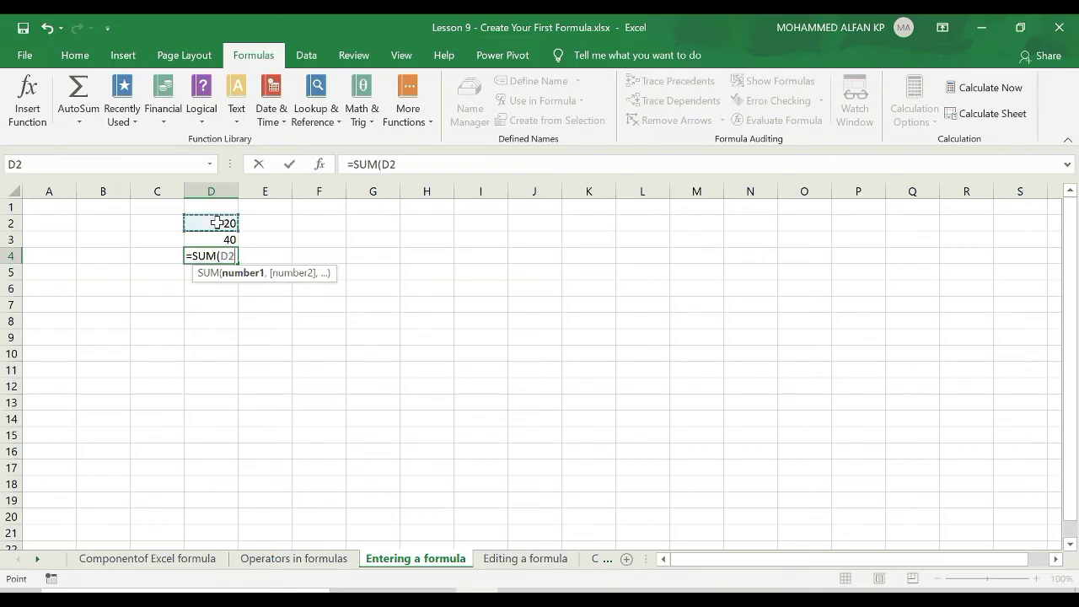
text(,)
click(215, 238)
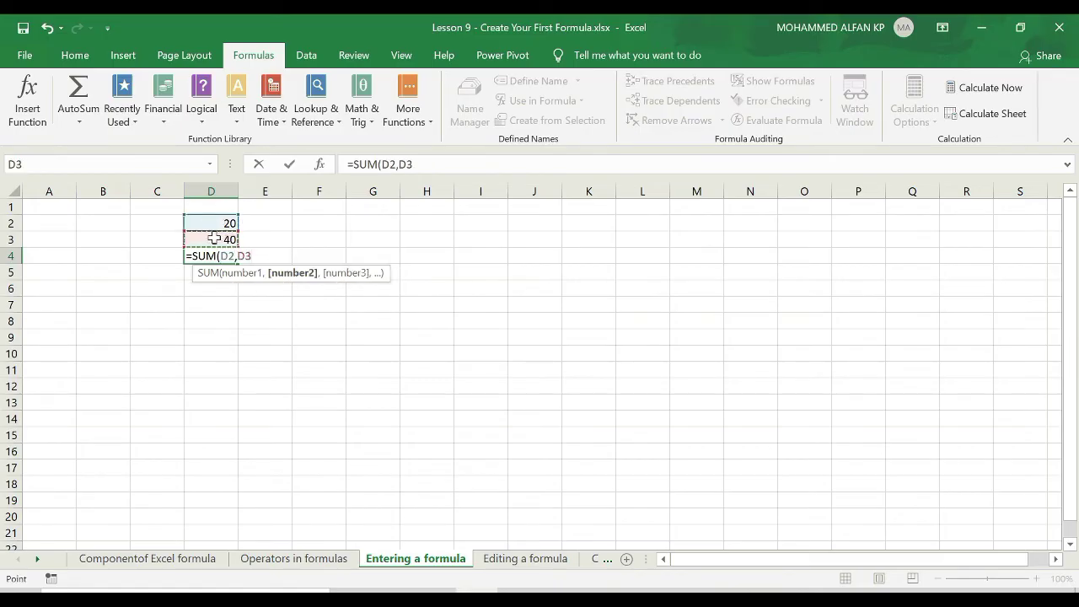
text())
key(Return)
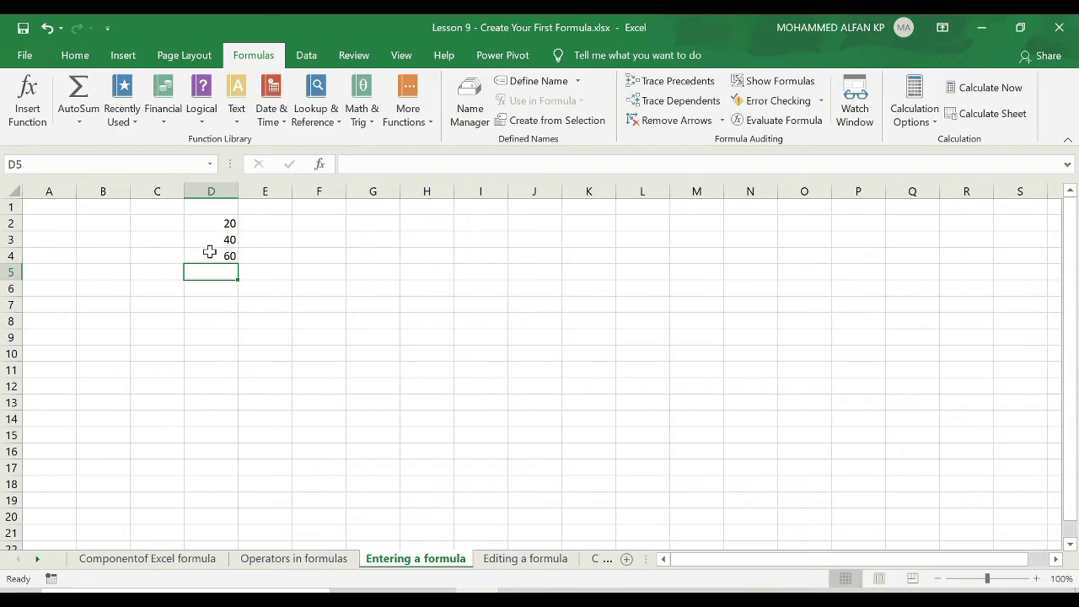
Replace the formula in cell D4 with =SUM(D2:D3), using the two number cells as one range
click(208, 254)
key(Delete)
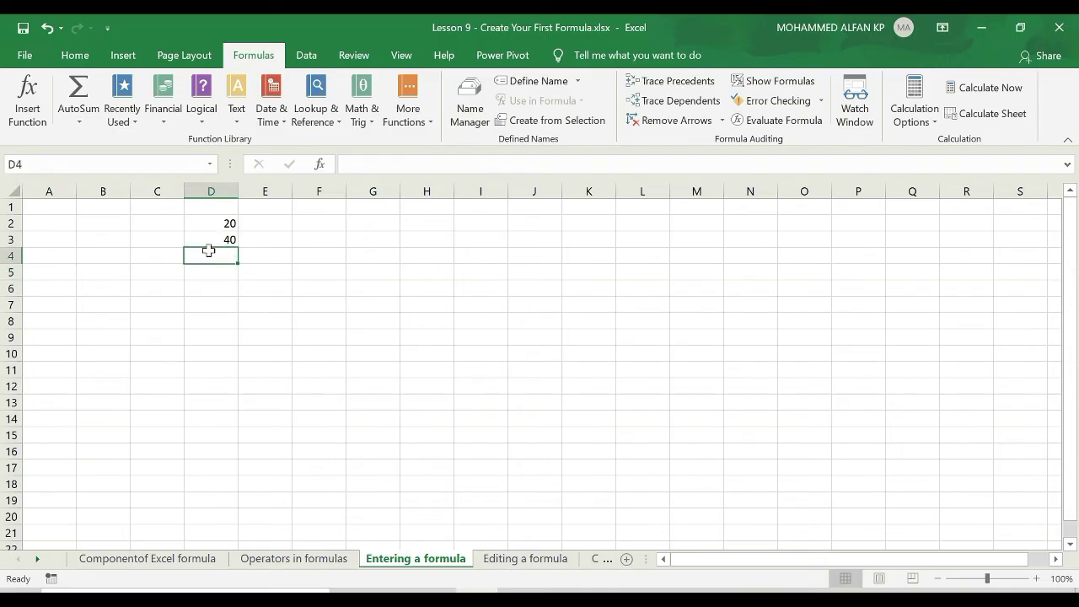
text(=SUM()
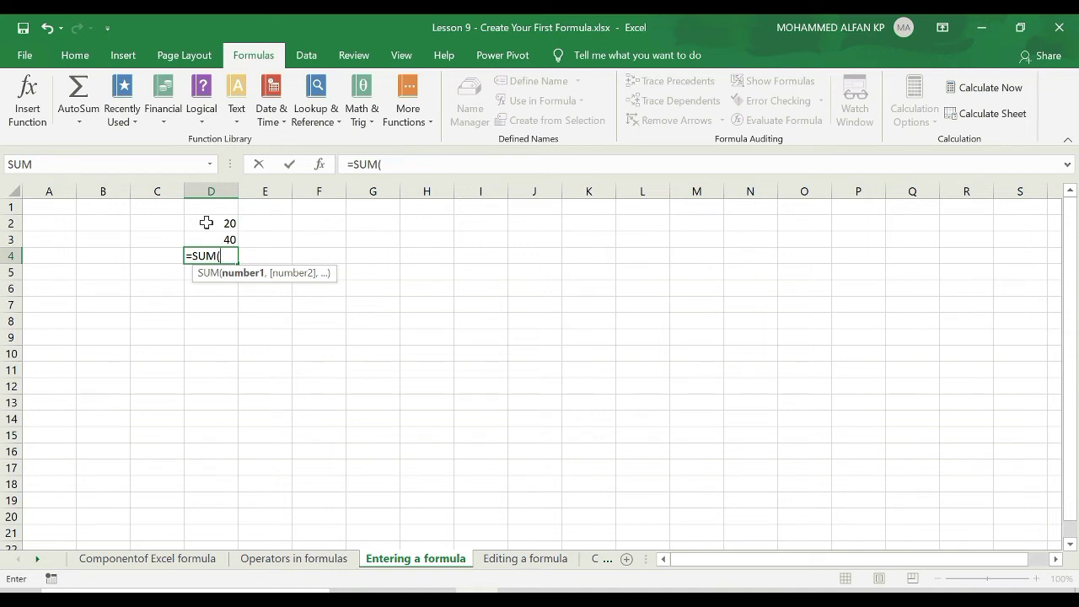
drag(206, 223, 208, 237)
text())
key(Return)
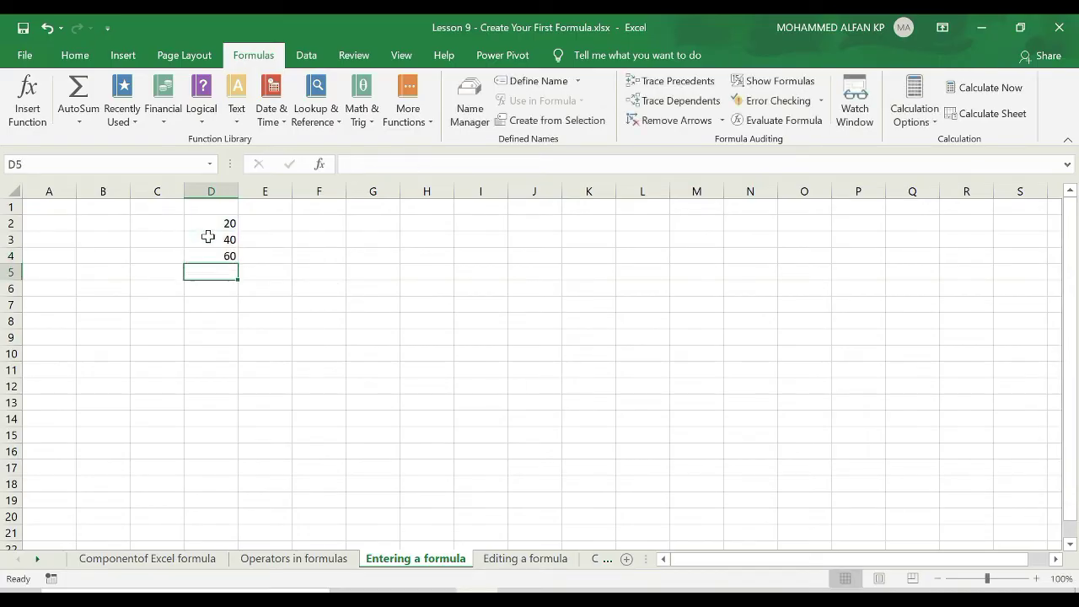
Clear cell D4 and compose =AVERAGE(D2:D3) in it, picking AVERAGE from the function suggestions and the two number cells as one range
click(205, 254)
key(Delete)
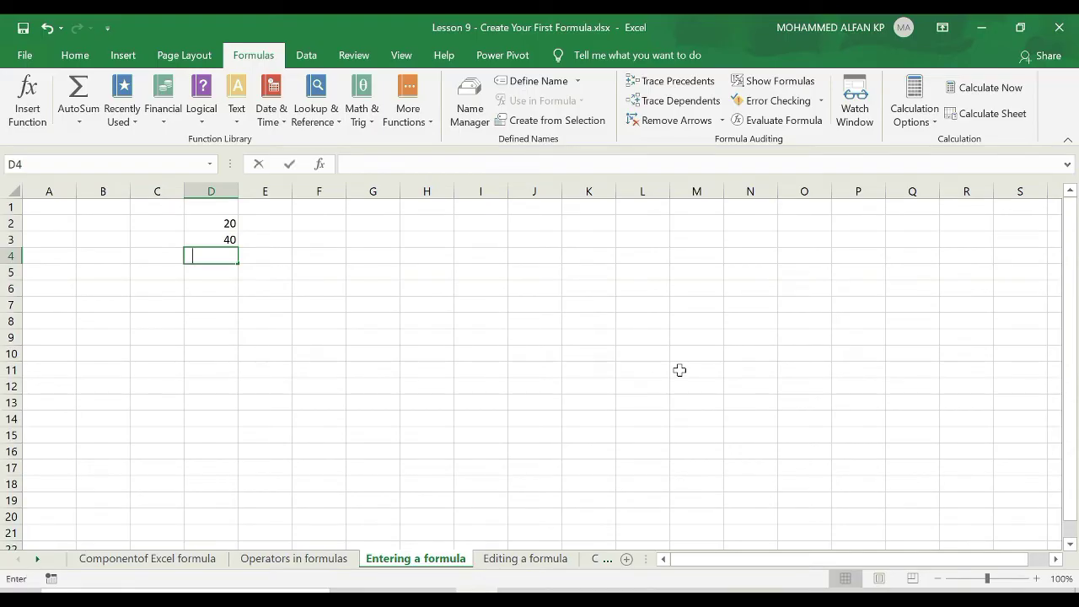
text(=AVER)
double_click(239, 274)
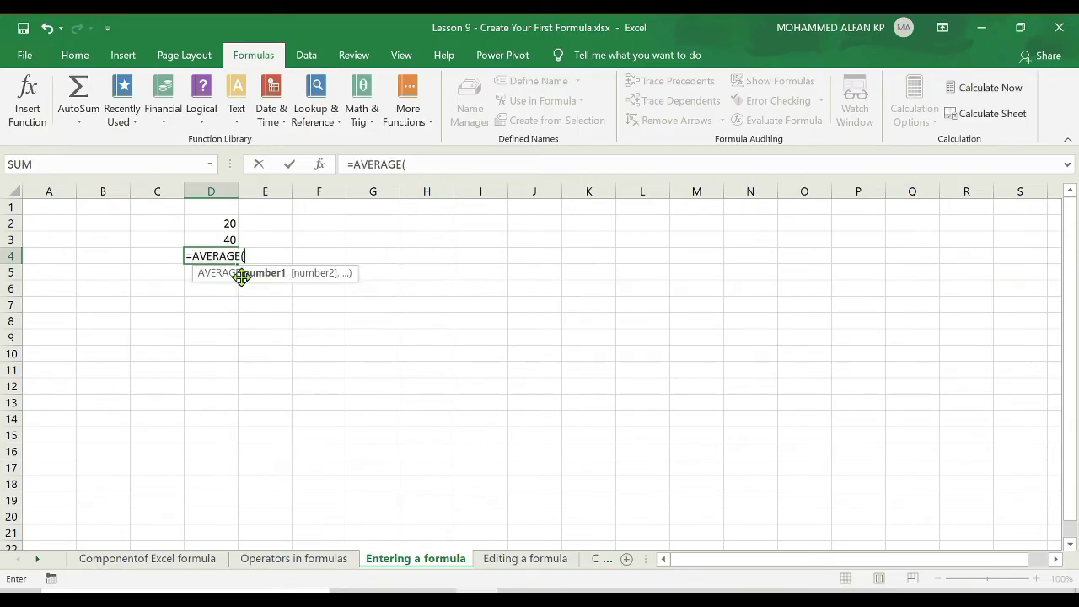
drag(213, 227, 216, 240)
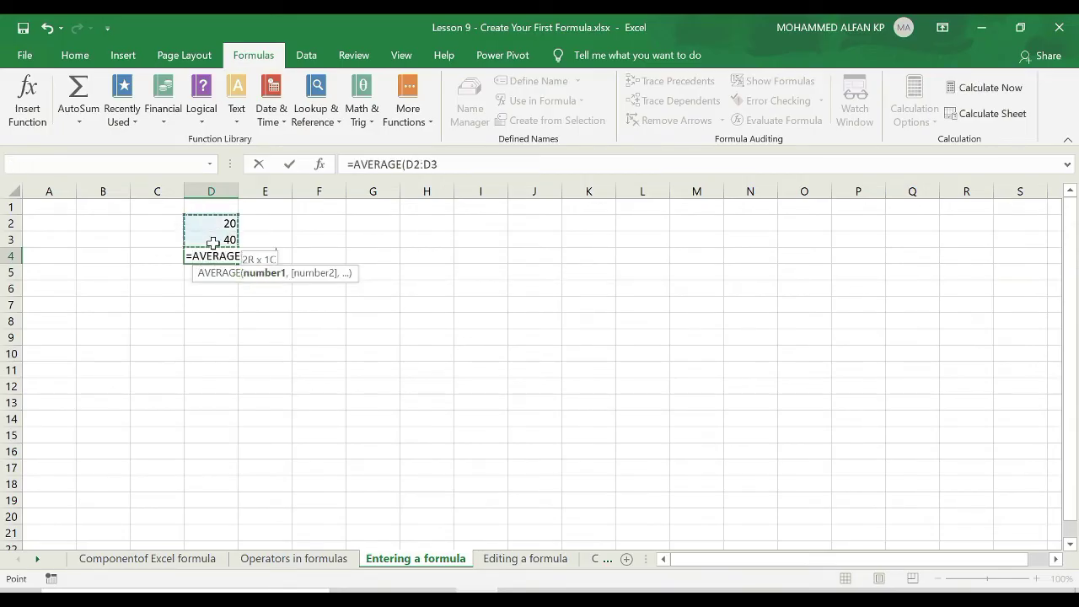
text())
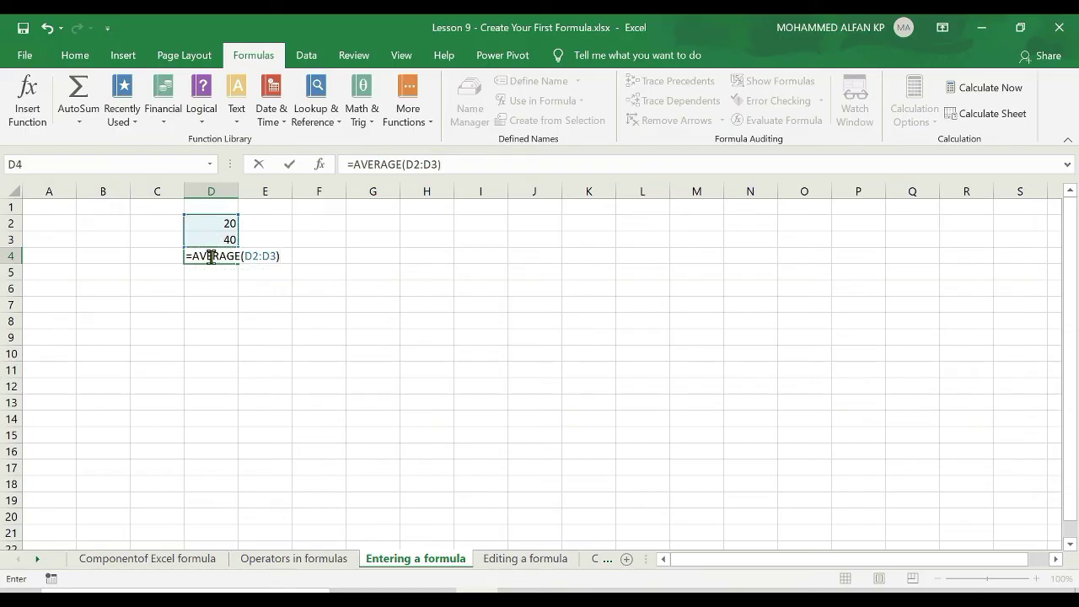
Look up the AVERAGE function's help article from the formula in cell D4, close the help and discard the formula
double_click(211, 257)
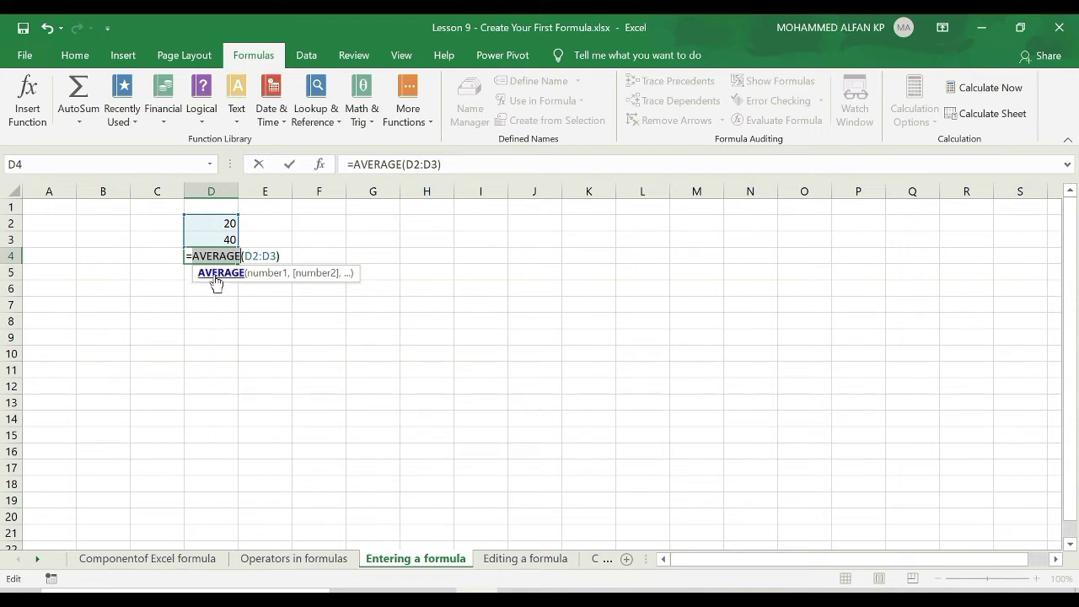
click(217, 274)
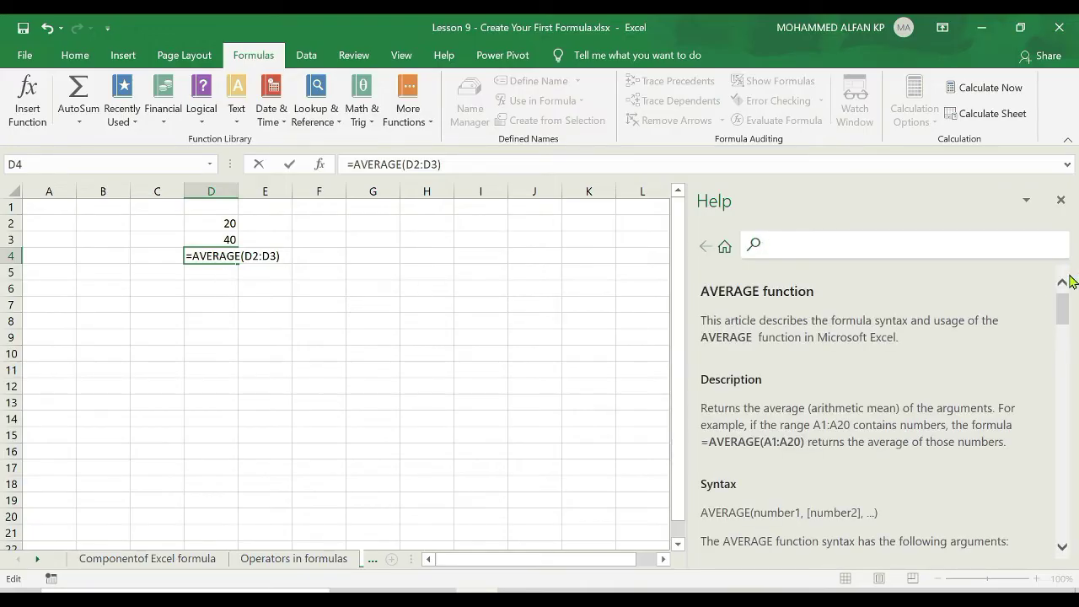
drag(1063, 309, 1061, 202)
click(1061, 202)
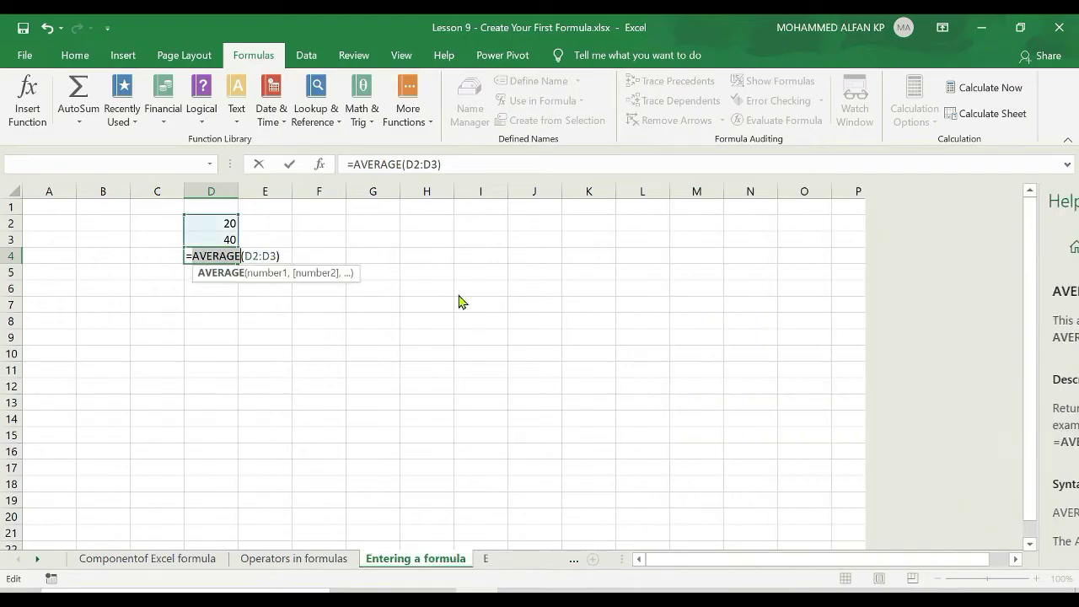
key(Escape)
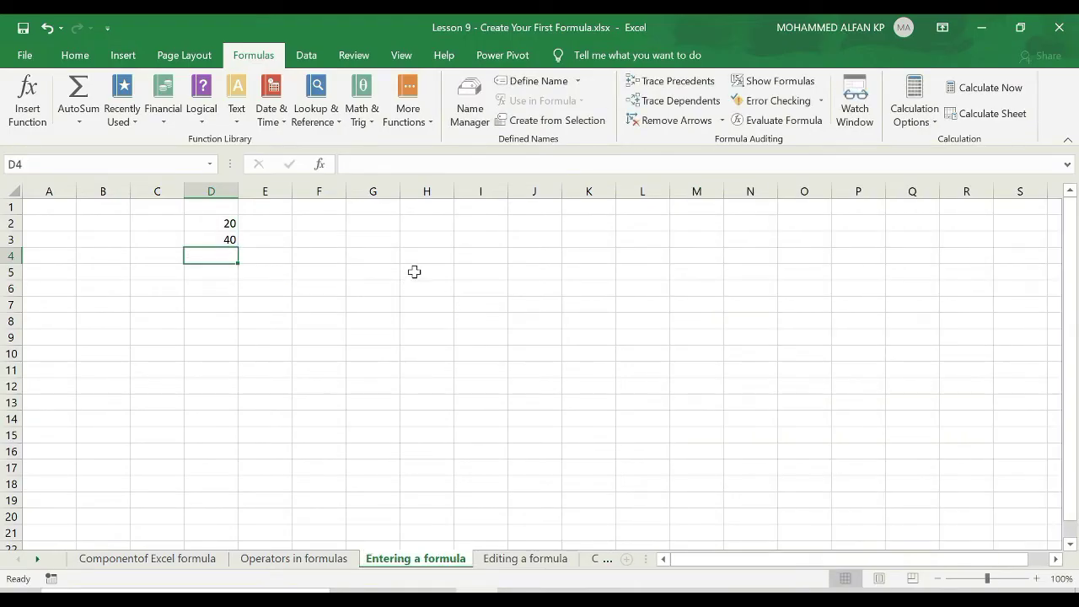
Enter =SUM(D2,D3) in cell D4 through the Function Arguments dialog, with D2 as Number1 and D3 as Number2
text(=SUM)
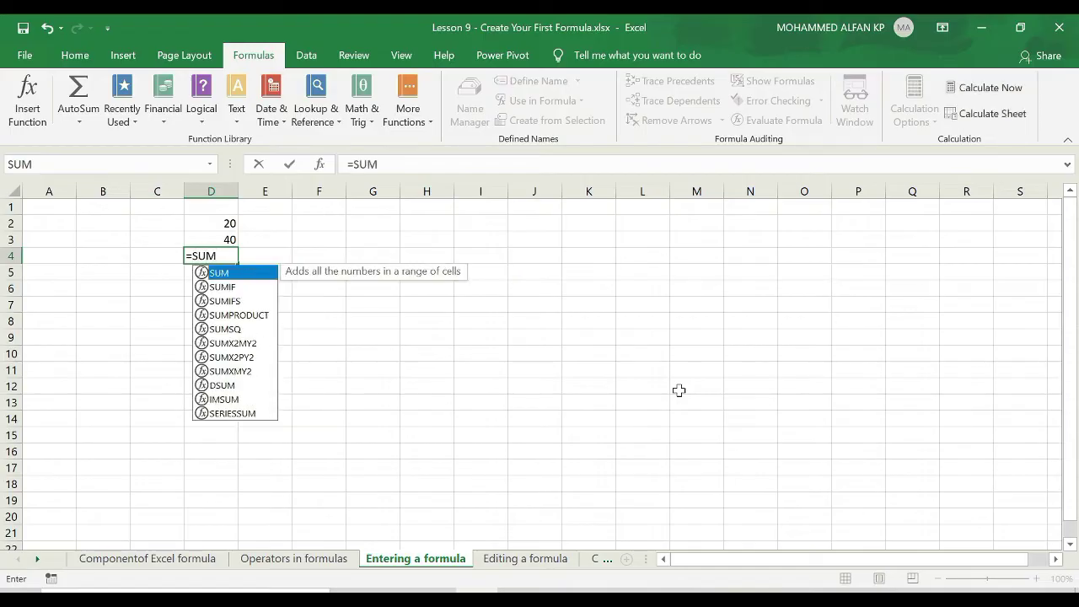
text(()
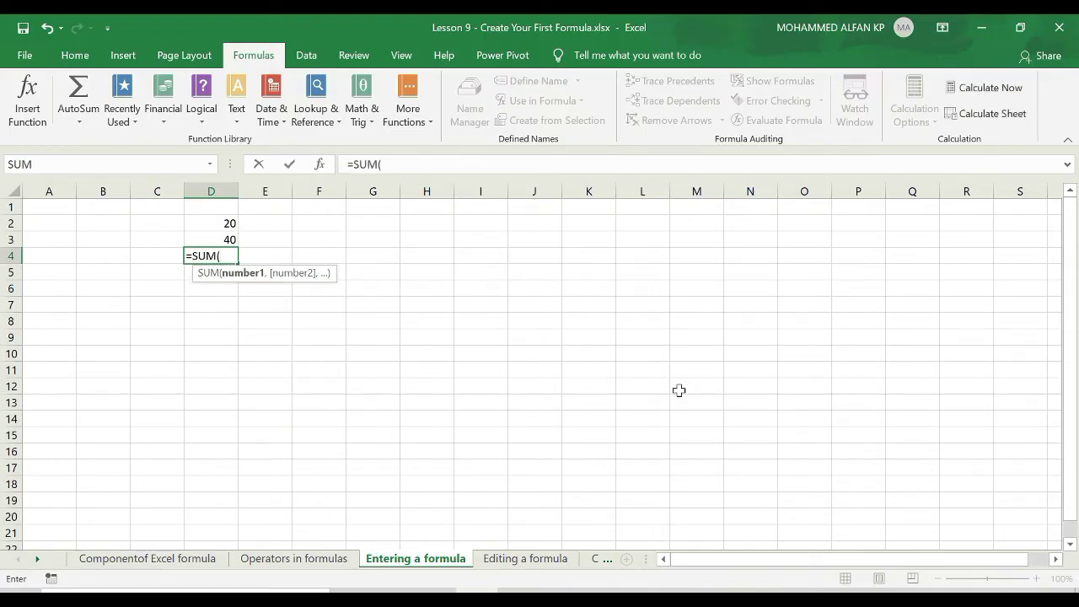
key(ctrl+a)
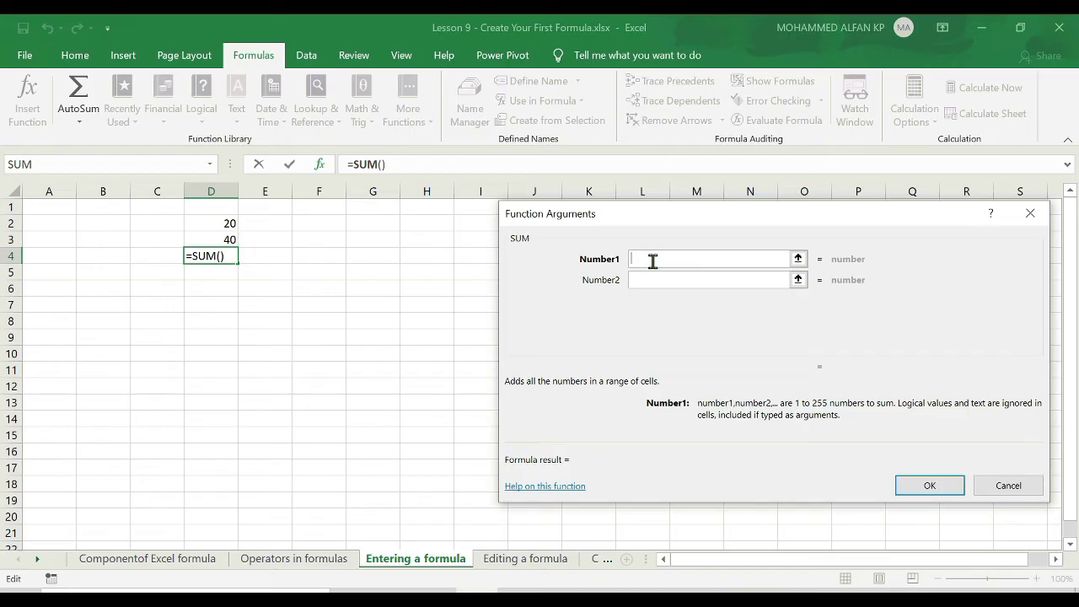
click(224, 223)
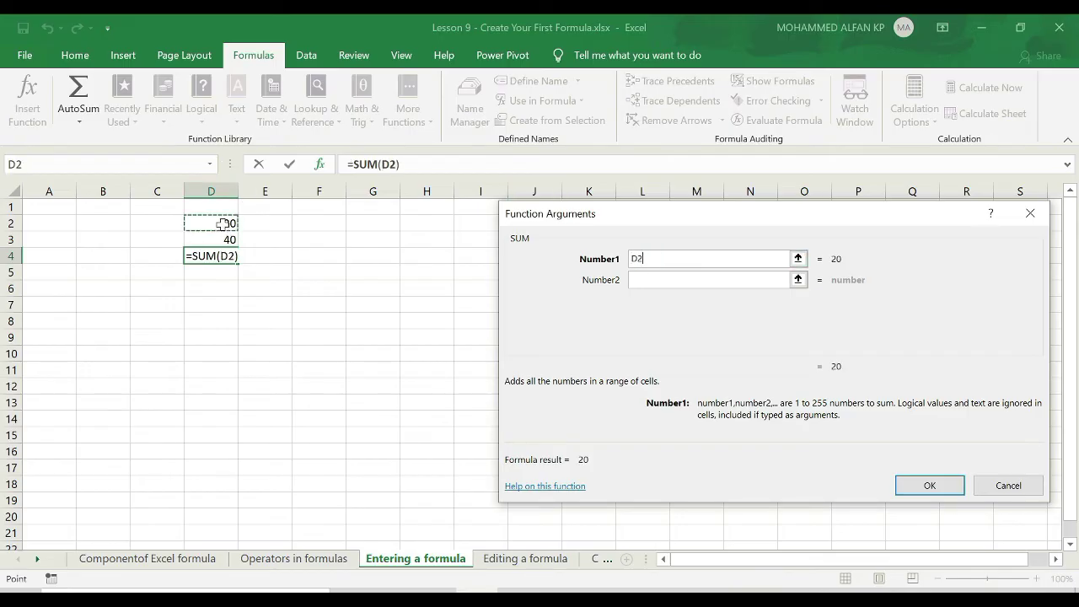
click(644, 281)
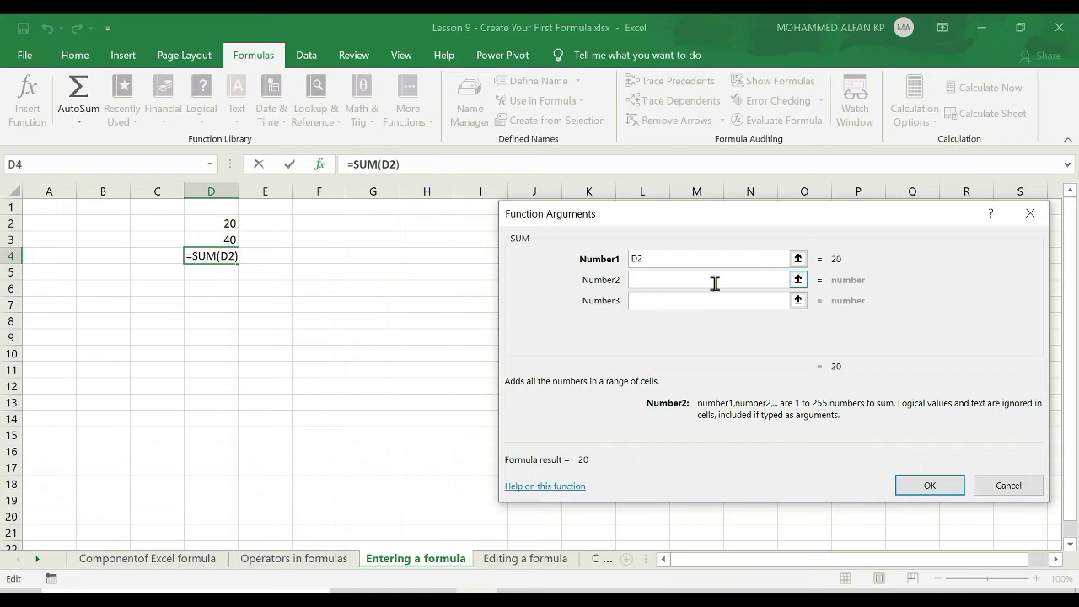
click(196, 240)
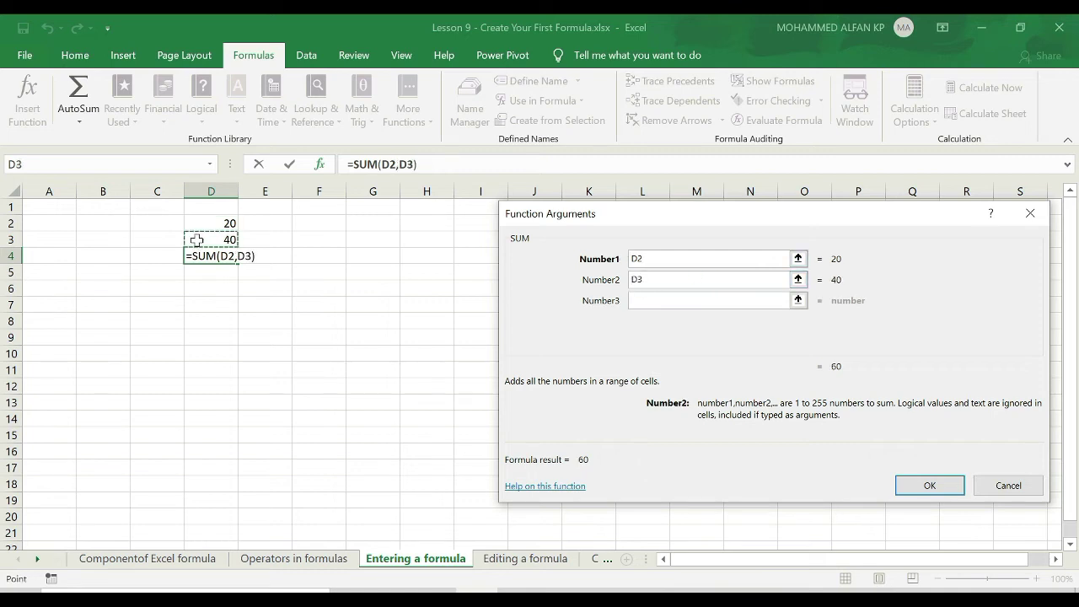
click(935, 484)
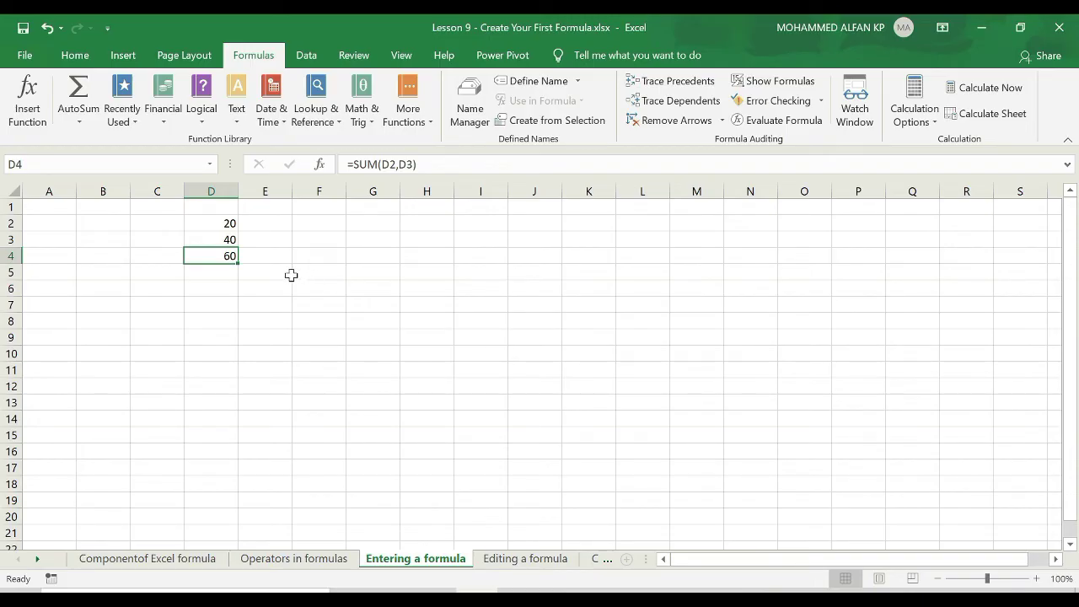
Clear the formula in cell D4 and the number in cell D3
key(Delete)
click(215, 239)
key(Delete)
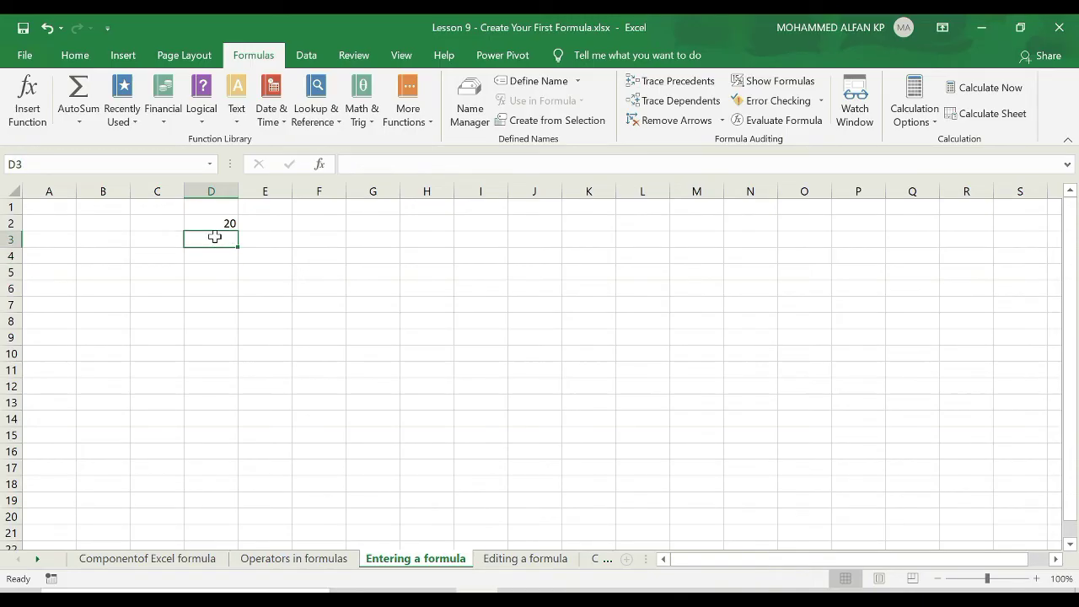
Enter 40 in cell L4 of the Editing a formula sheet
click(513, 559)
click(662, 254)
text(40)
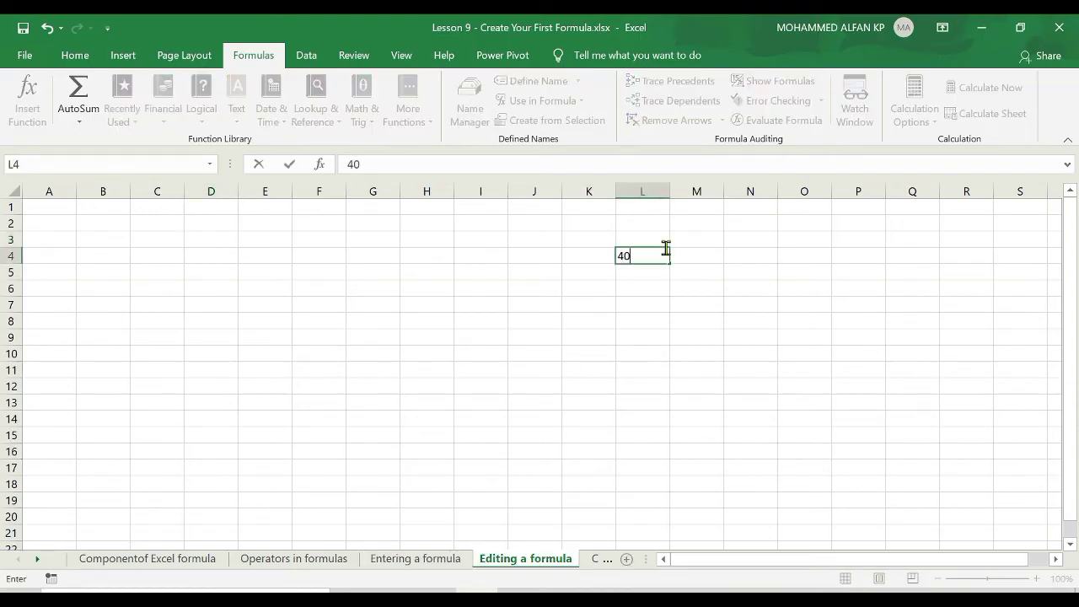
key(Return)
In cell J6 of the Entering a formula sheet, enter =SUM(D2,'Editing a formula'!L4), picking the second reference from the other sheet
click(390, 562)
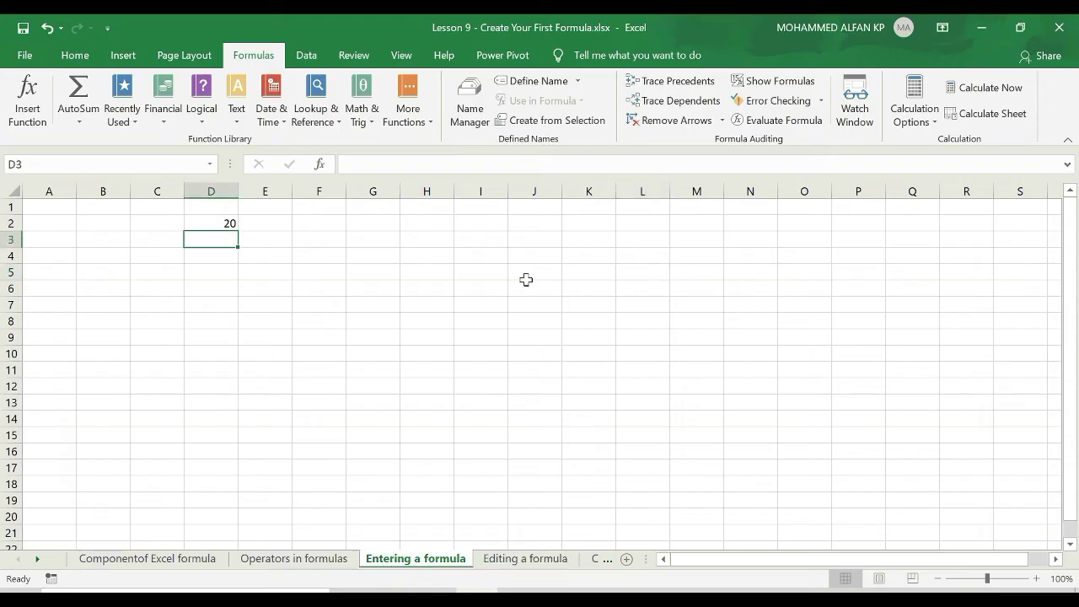
click(540, 289)
text(=SUM()
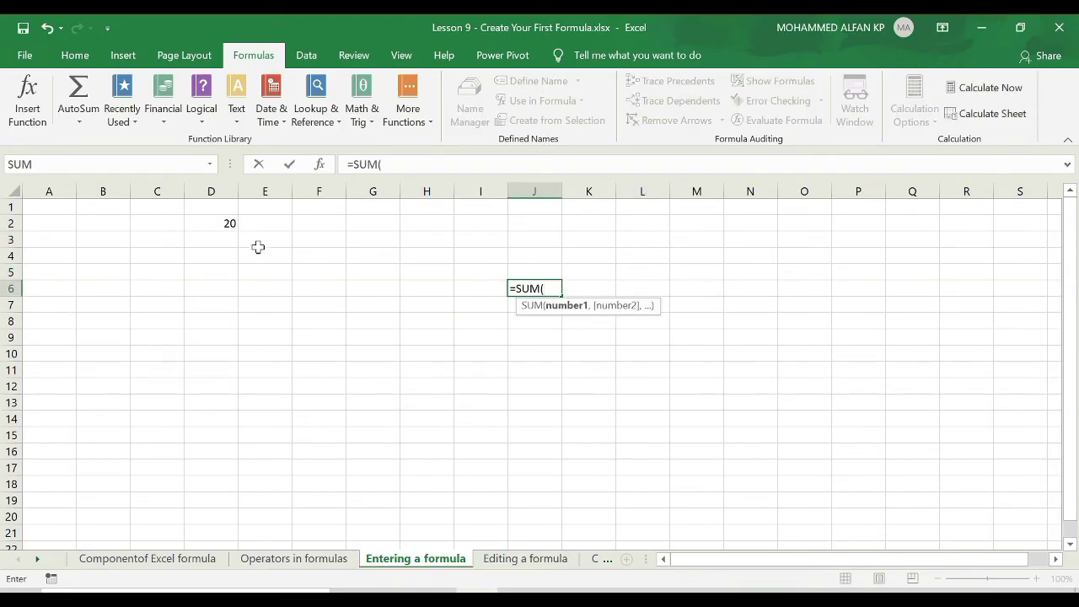
click(209, 220)
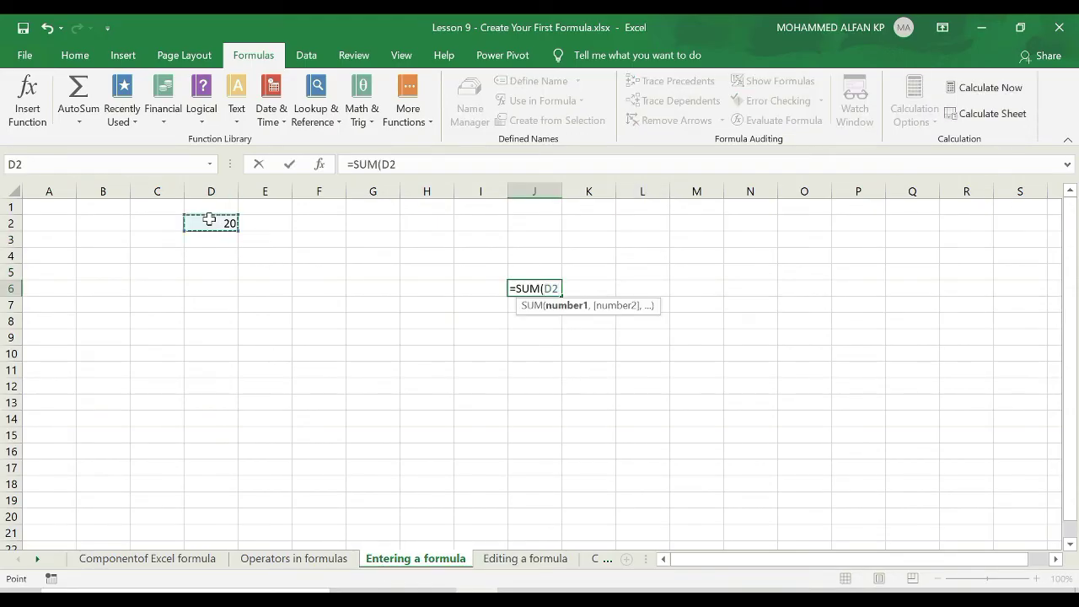
text(,)
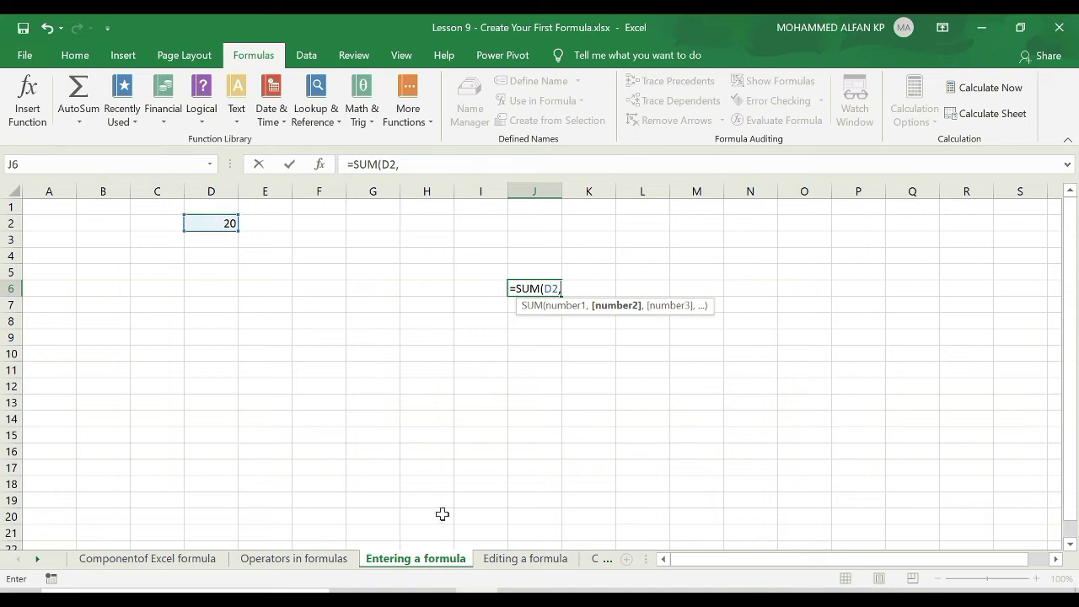
click(509, 558)
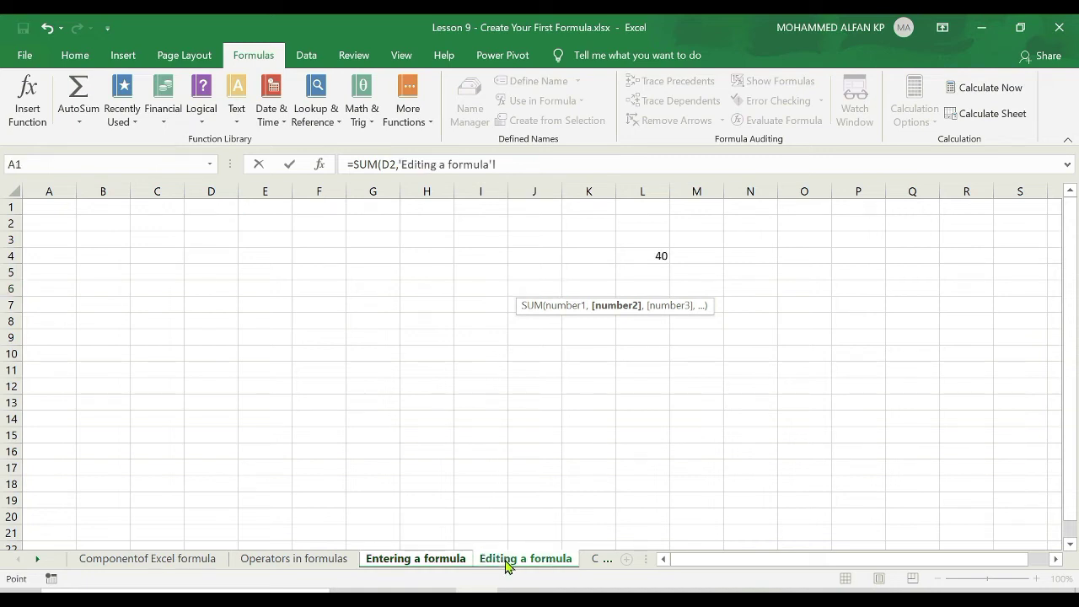
click(641, 256)
text())
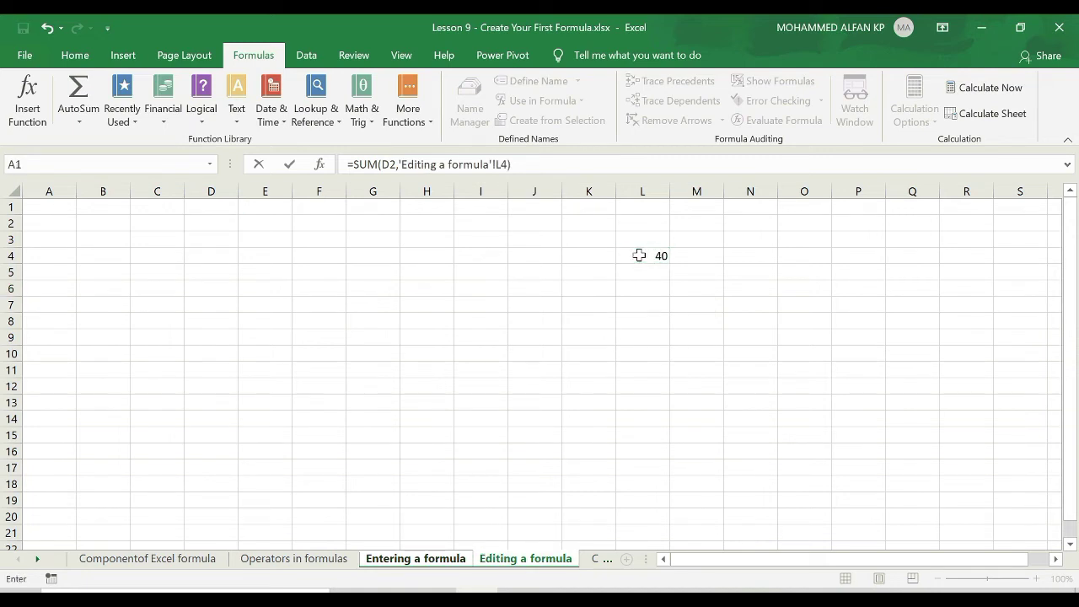
key(Return)
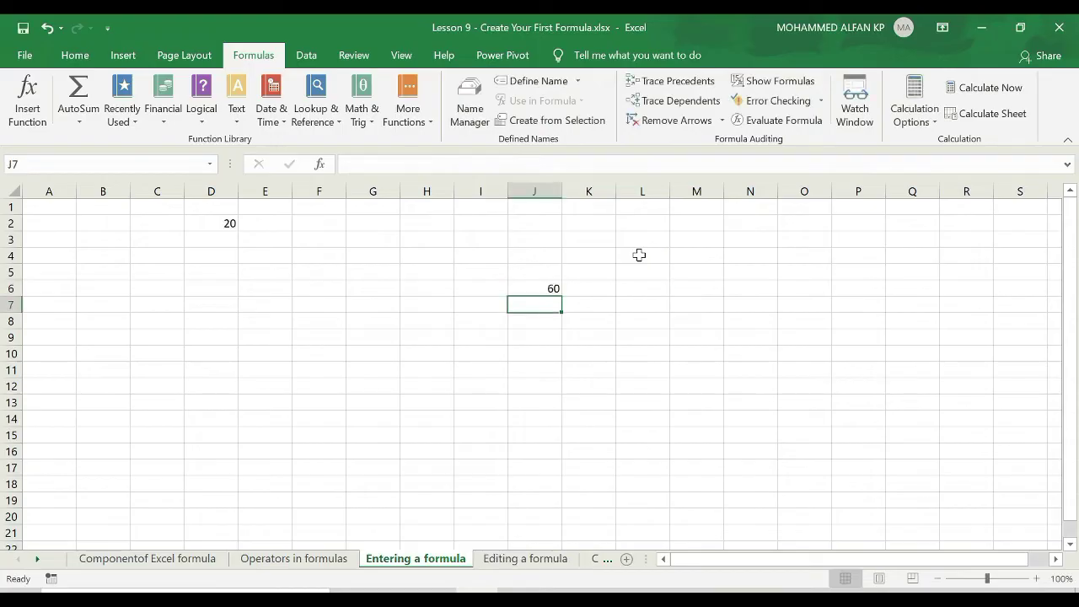
Inspect the cross-sheet formula in cell J6 and the cell L4 it references on the Editing a formula sheet
click(544, 288)
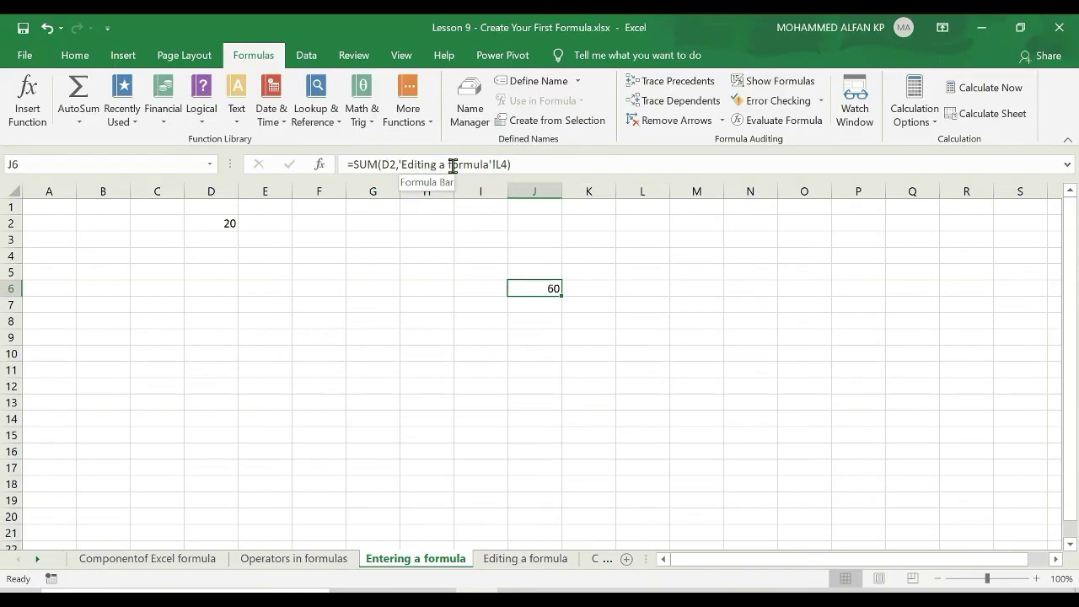
click(532, 563)
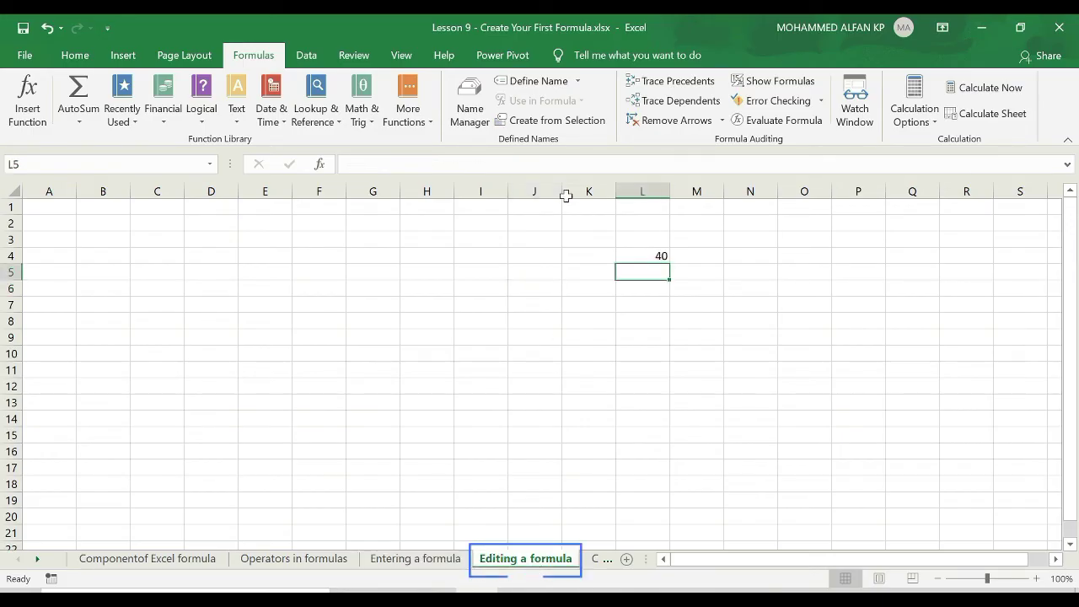
click(640, 255)
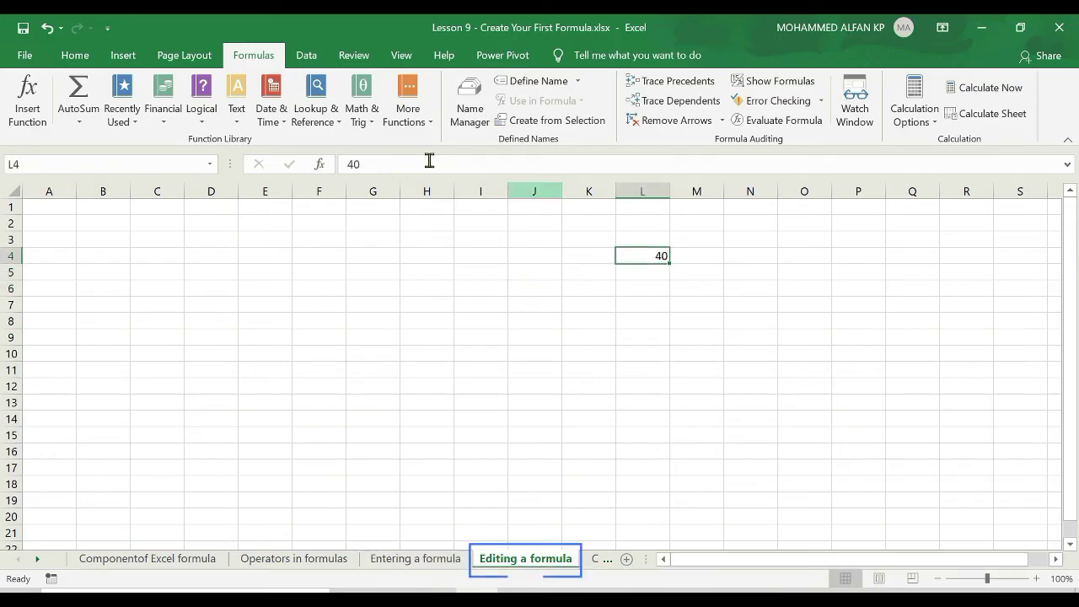
Delete the formula in J6 on the Entering a formula sheet and the number in L4 on the Editing a formula sheet
click(438, 558)
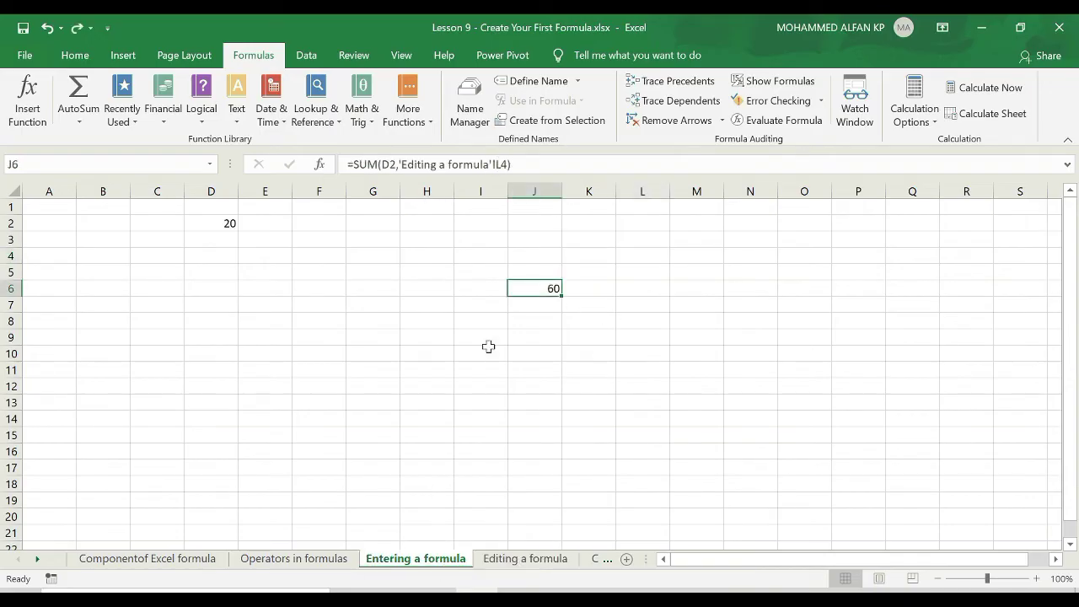
key(Delete)
click(513, 559)
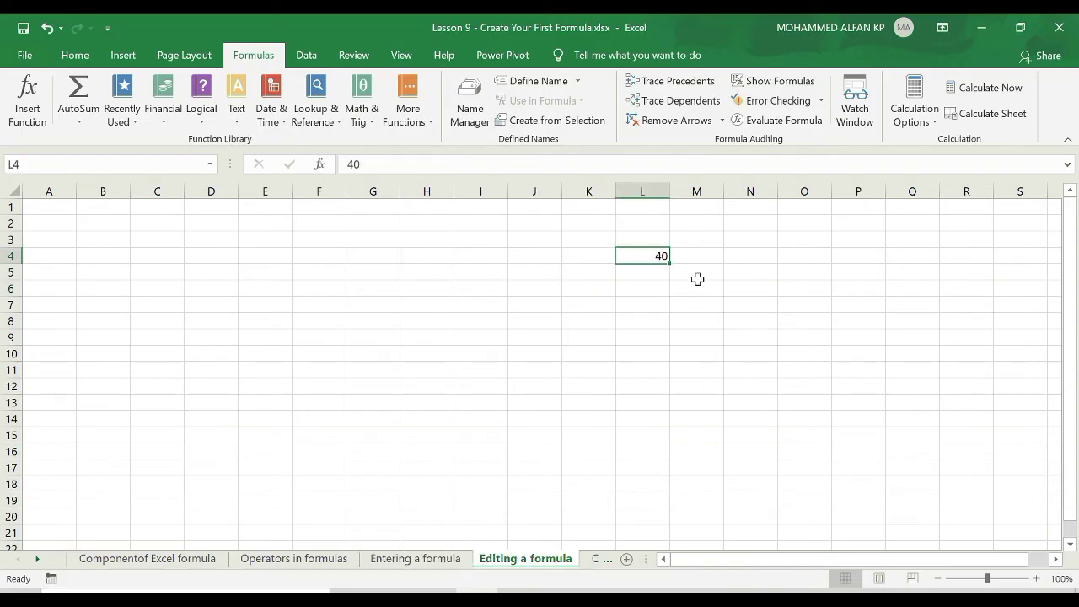
key(Delete)
View the Insert Function dialog for cell I10 on the Entering a formula sheet, closing it without inserting a function
click(422, 558)
click(480, 353)
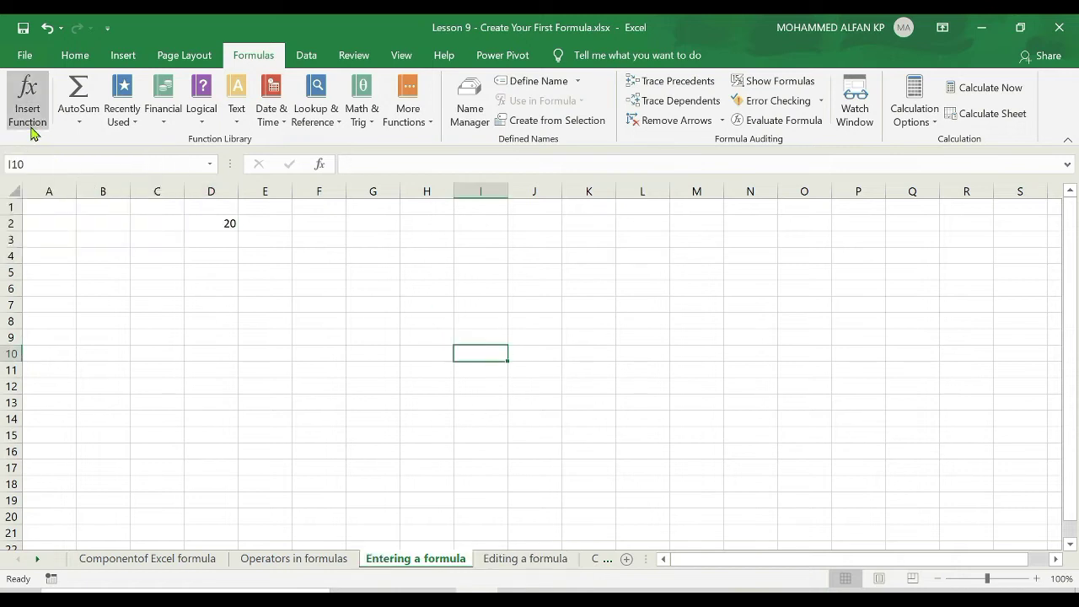
click(320, 165)
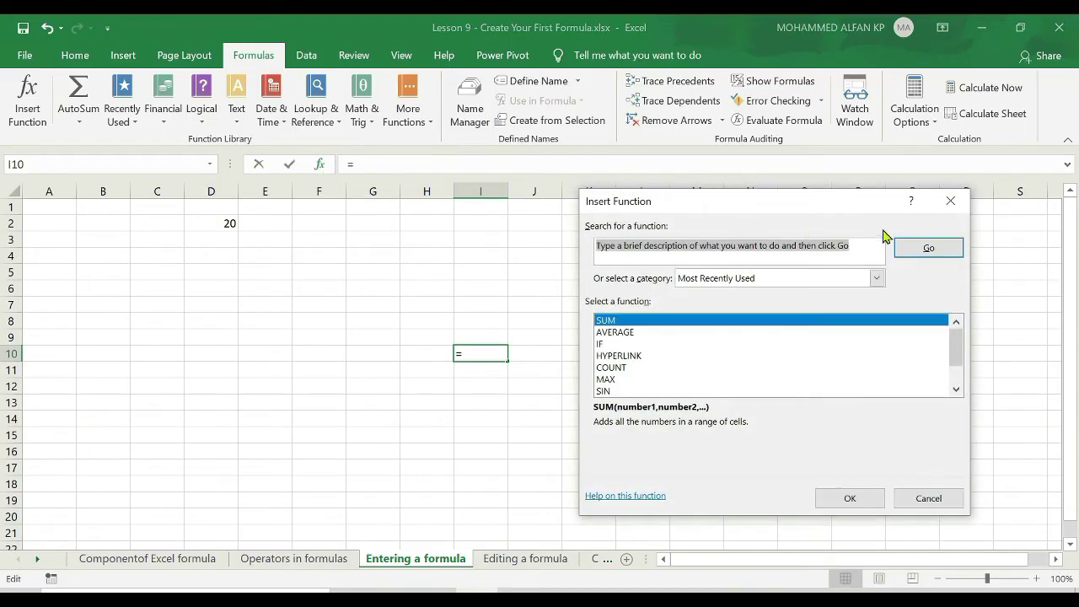
click(951, 200)
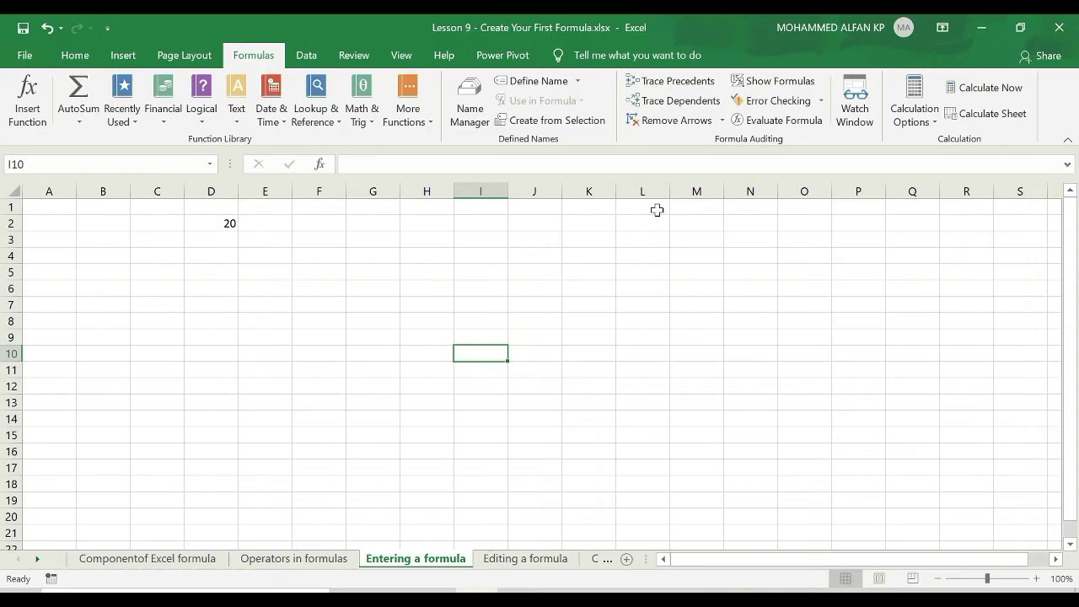
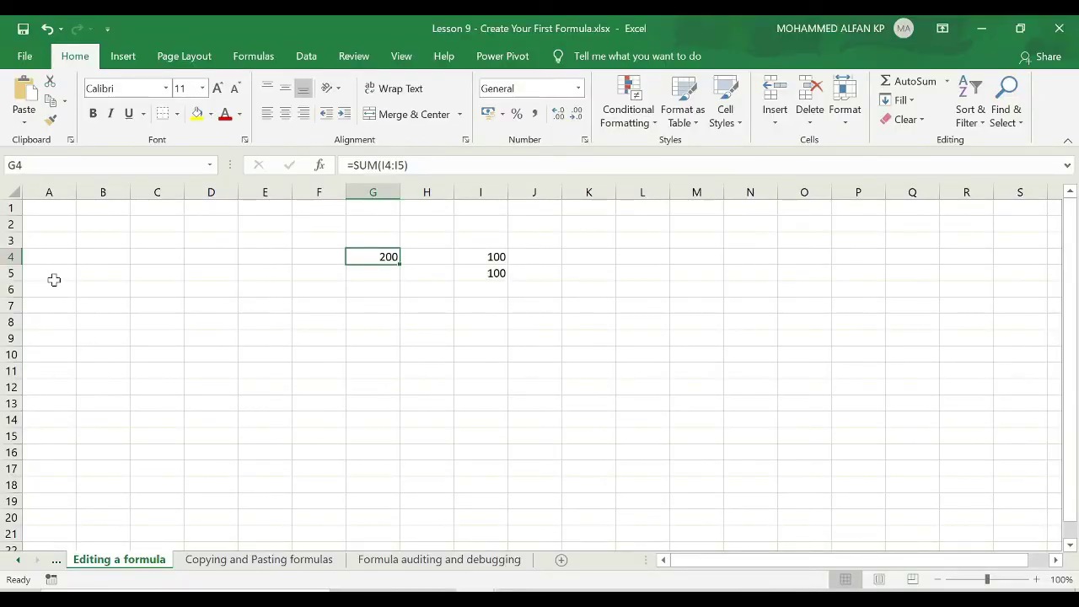
On the Editing a formula sheet, inspect the number cells I4 and I5 and the SUM formula in cell G4
click(486, 263)
click(483, 274)
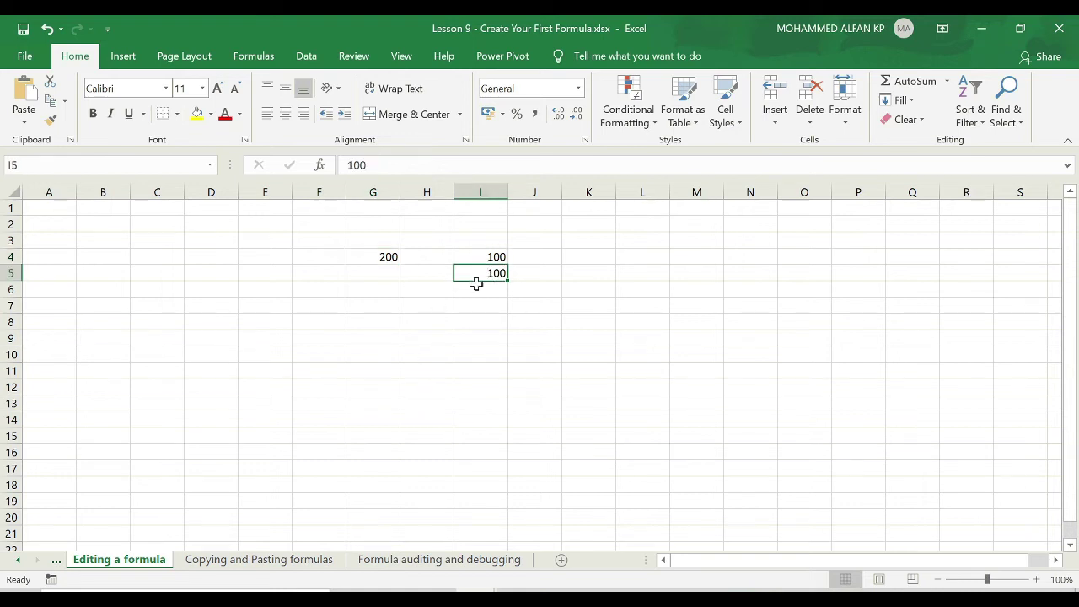
click(378, 258)
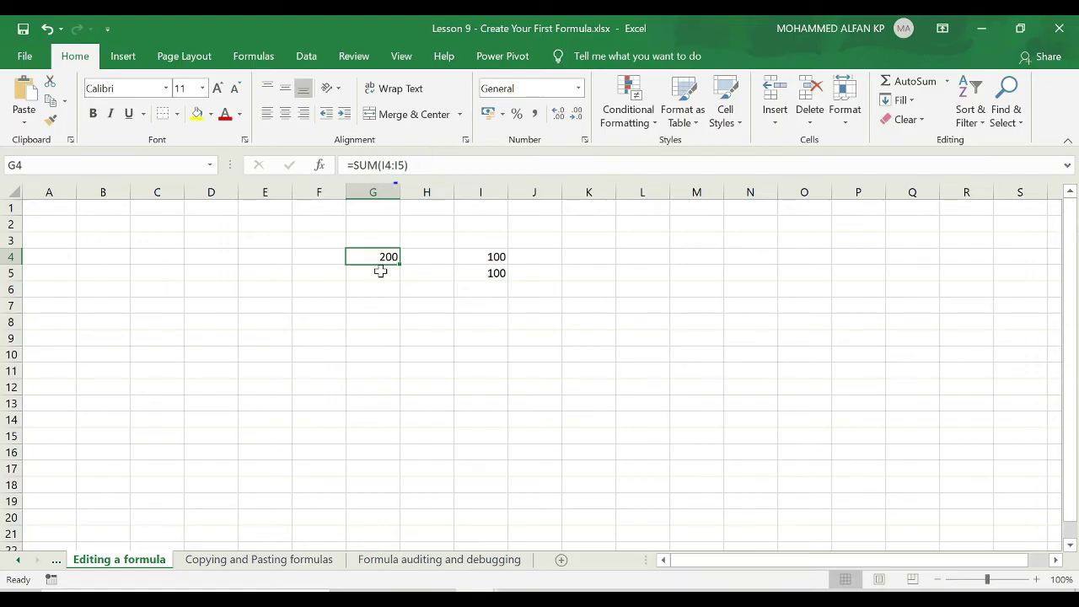
Replace SUM with AVERAGE in cell G4's formula through the formula bar, keeping the range I4:I5, and undo the change
click(378, 165)
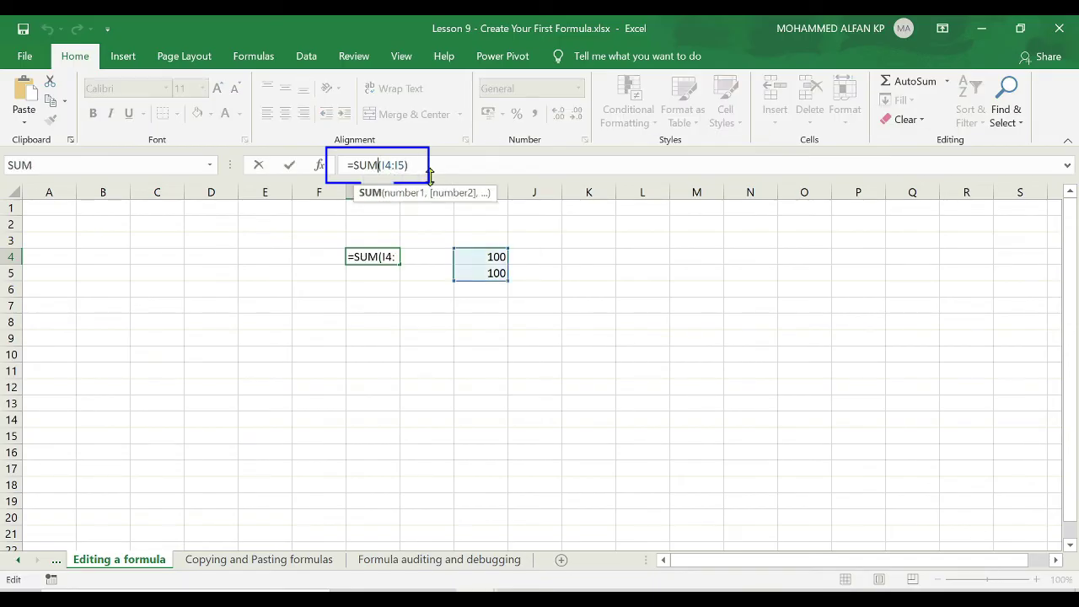
key(BackSpace)
key(BackSpace)
key(BackSpace)
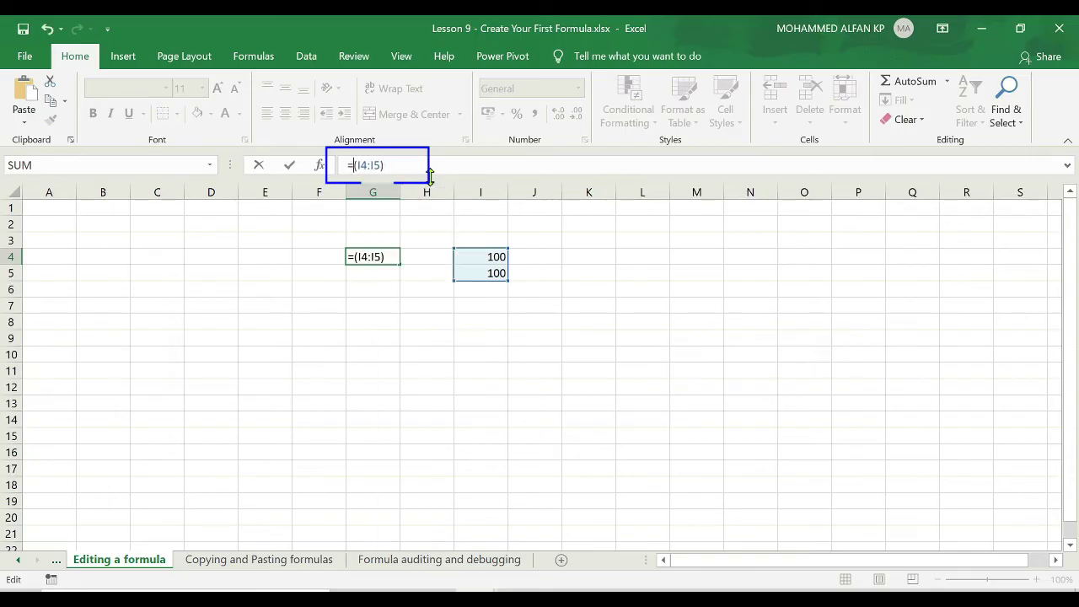
text(av)
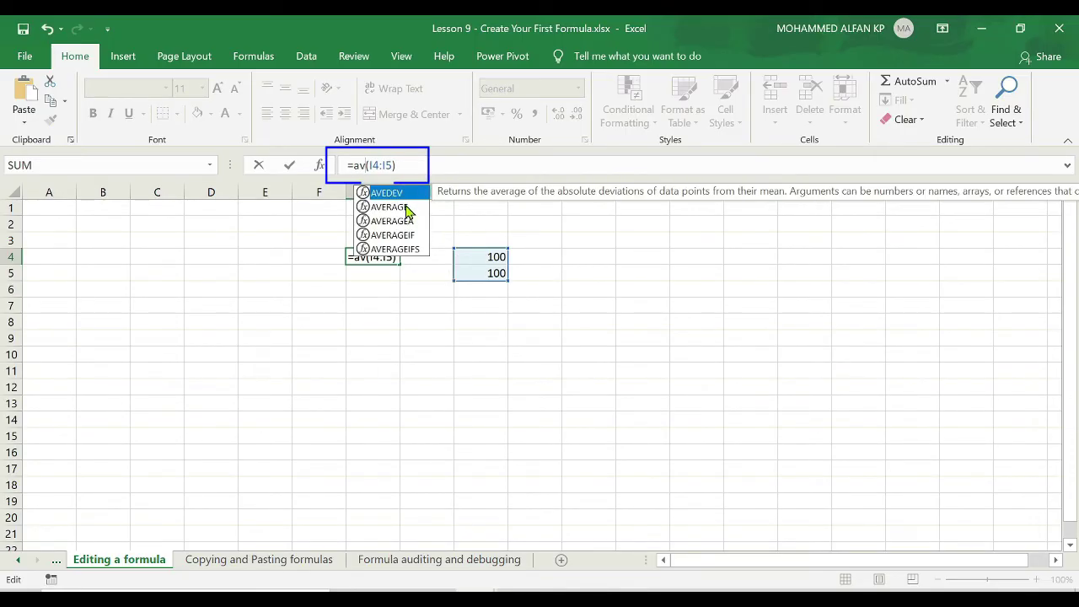
double_click(412, 209)
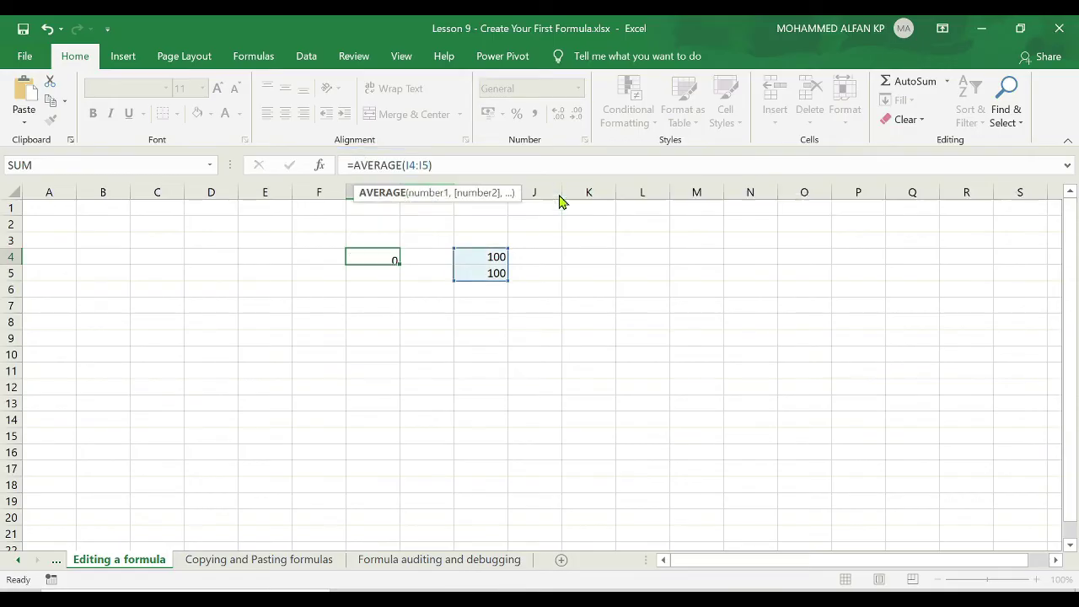
key(Return)
click(371, 257)
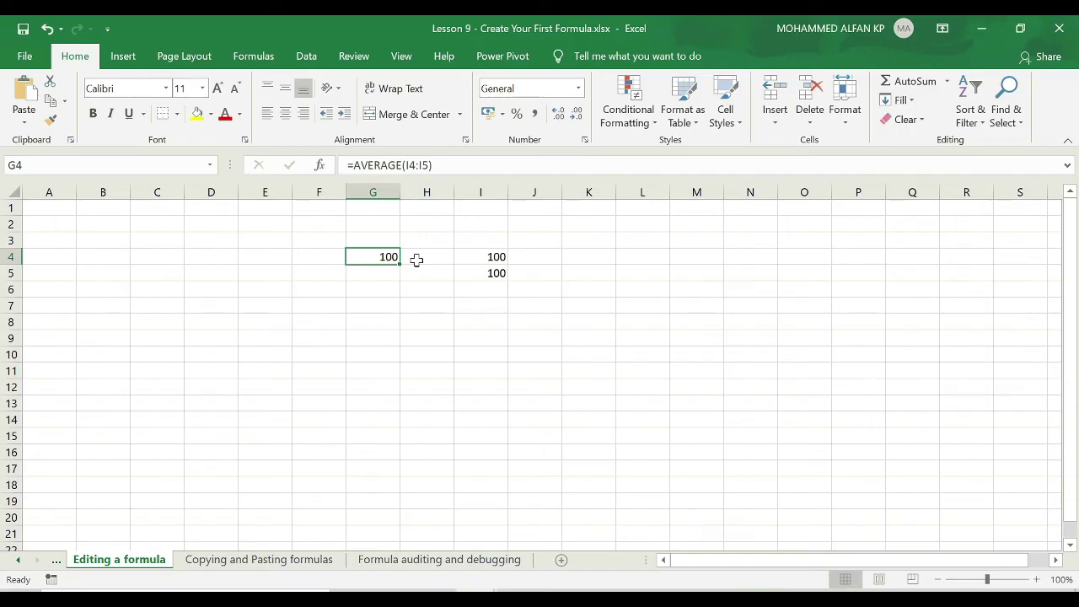
key(ctrl+z)
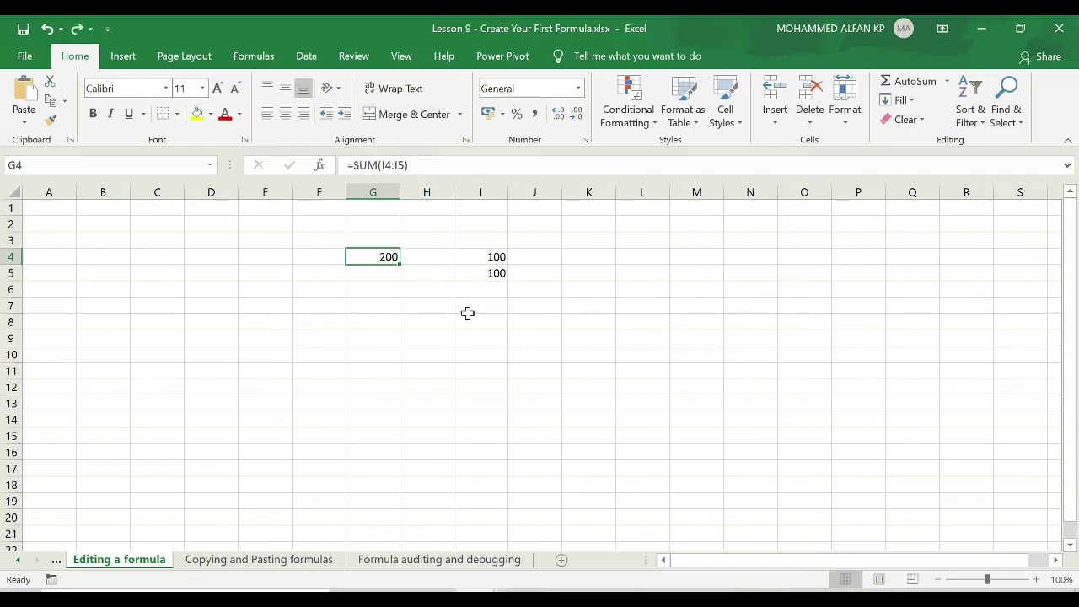
Edit the formula directly inside cell G4 to =AVERAGE(I4:I5), and reopen the cell for editing
double_click(383, 257)
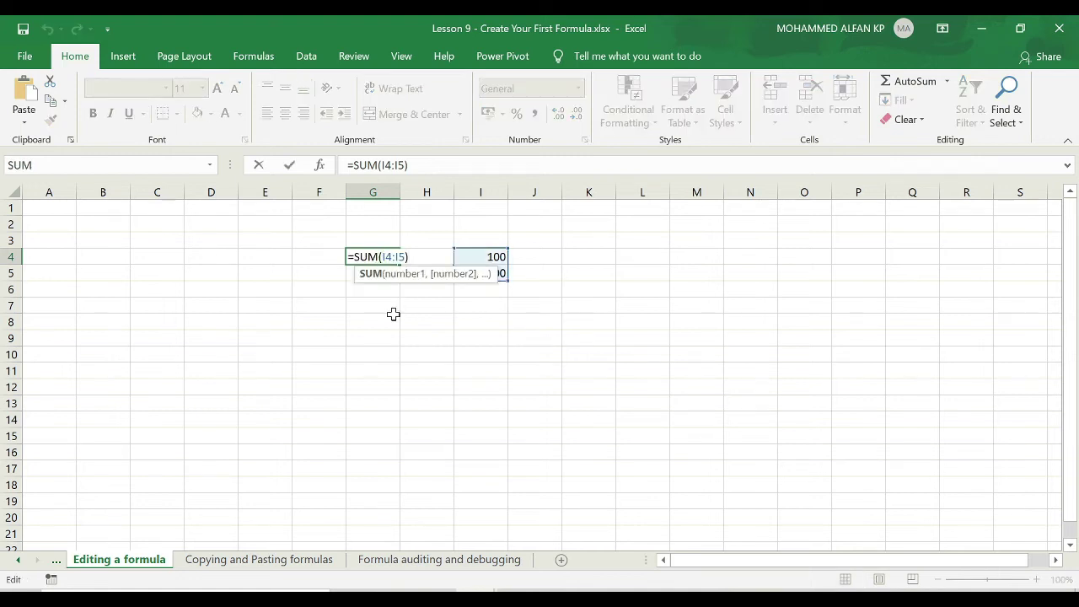
key(BackSpace)
key(BackSpace)
key(BackSpace)
text(aver)
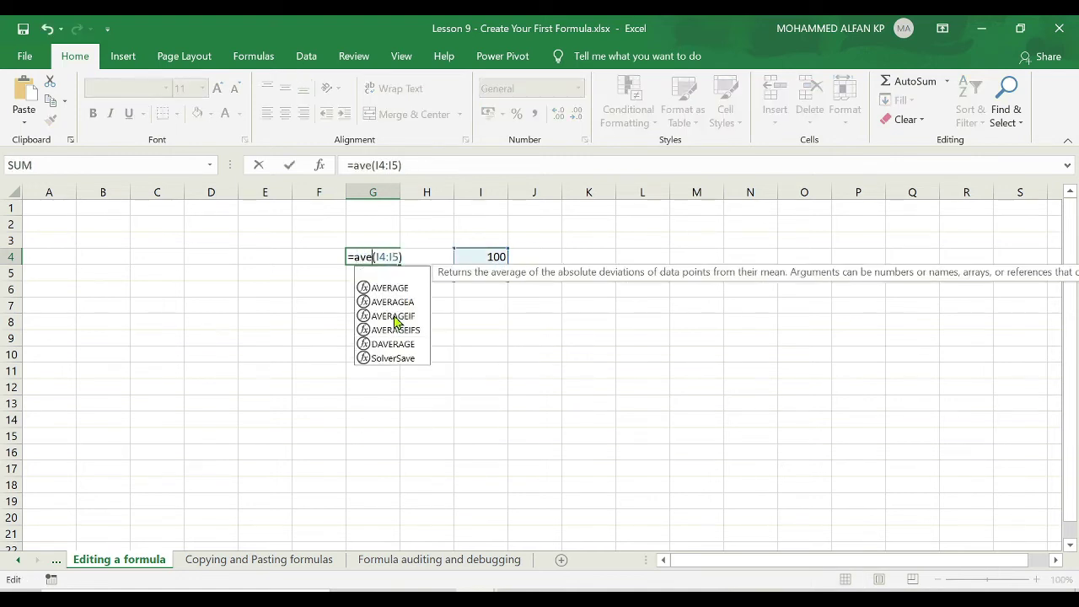
key(Tab)
key(Return)
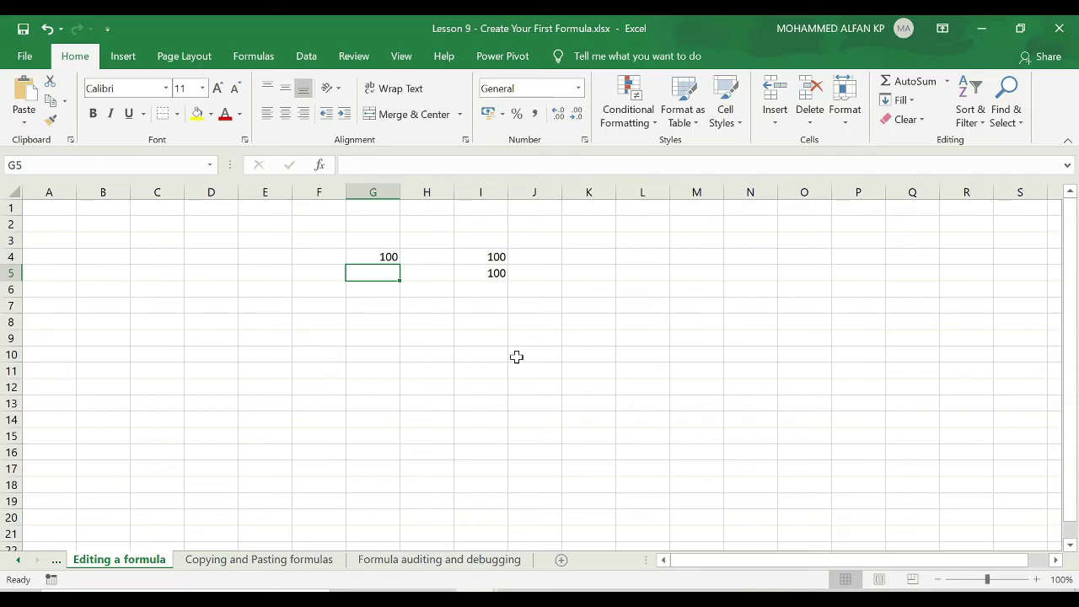
click(372, 255)
key(F2)
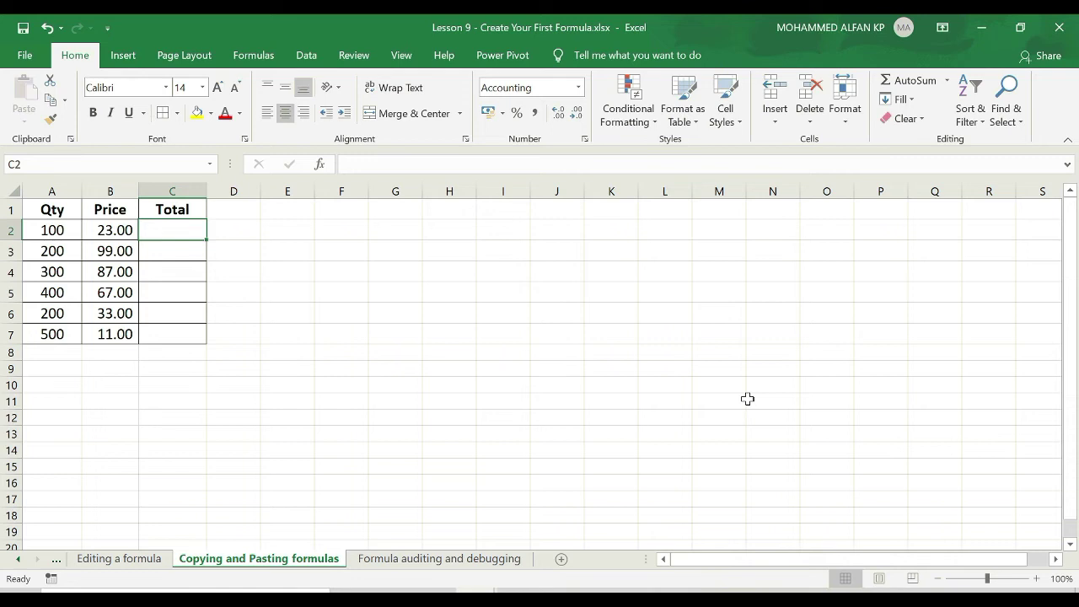
Enter the formula =A2*B2 in cell C2 of the Copying and Pasting formulas sheet
text(=)
click(78, 231)
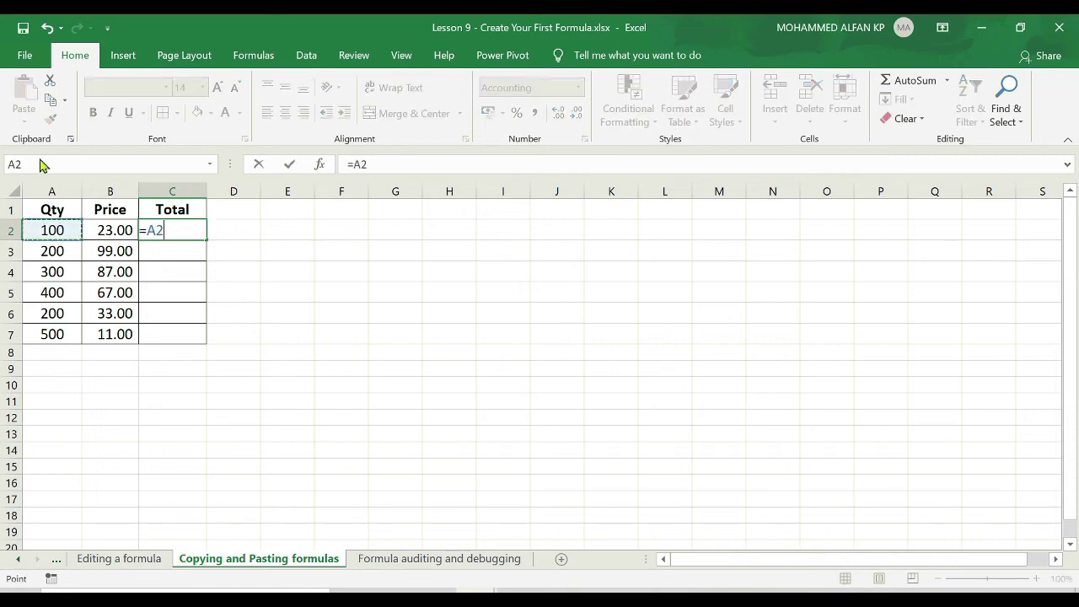
text(*)
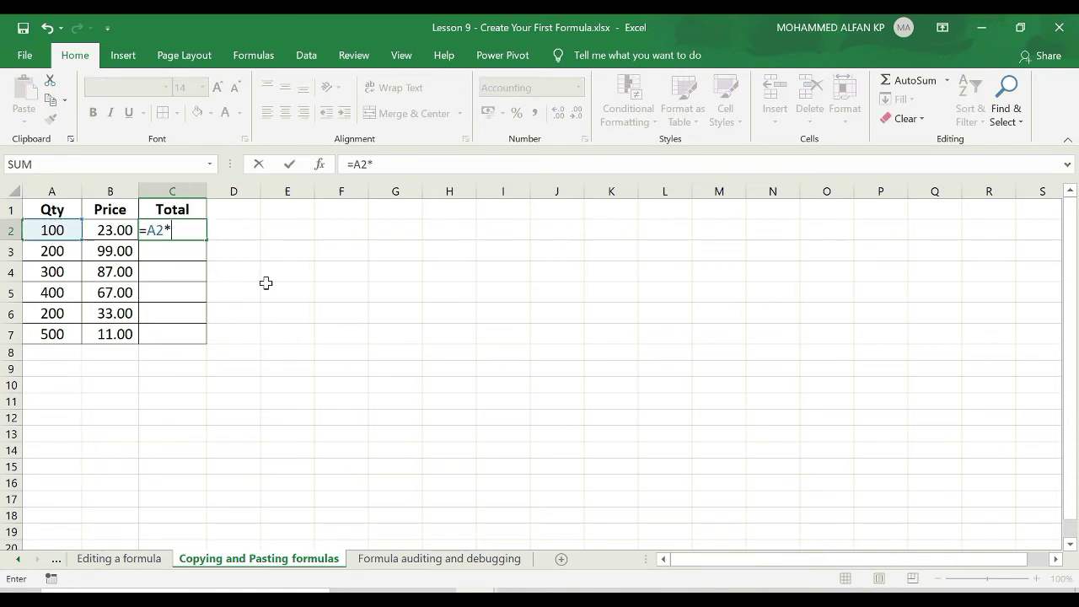
click(116, 232)
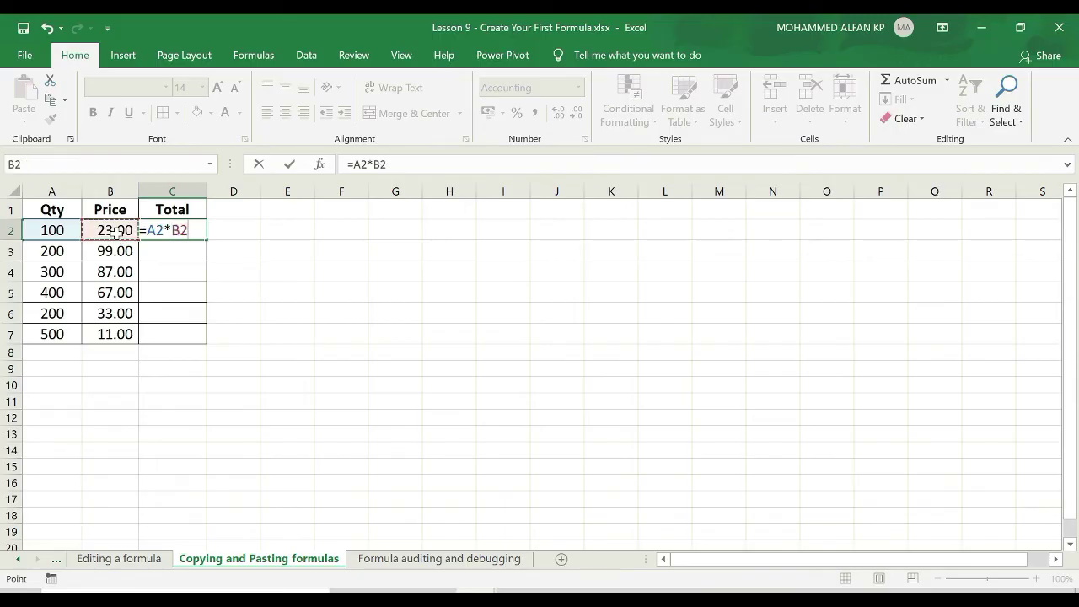
key(Return)
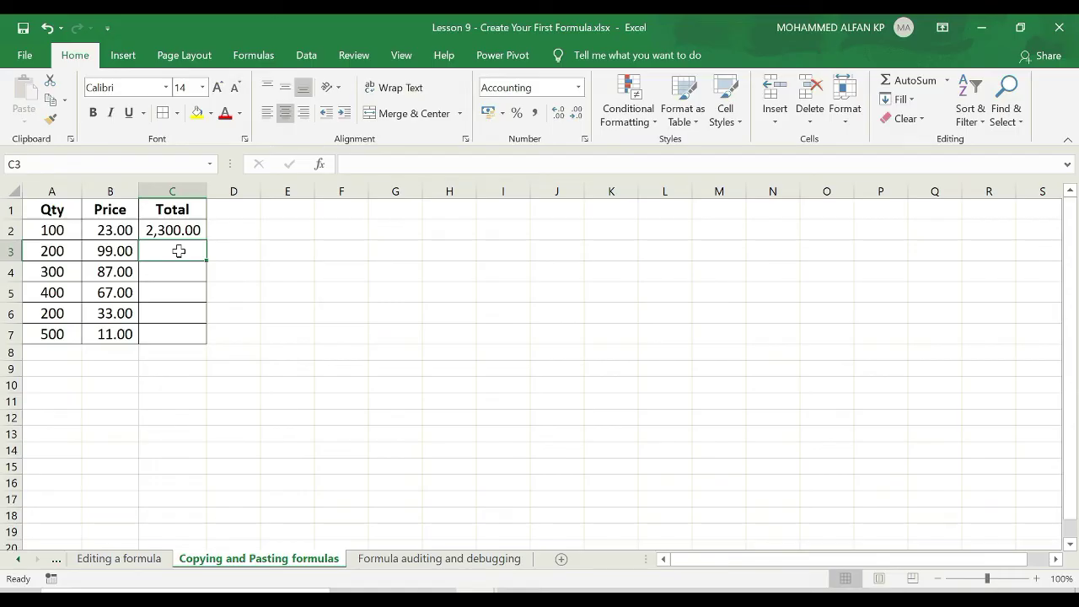
Auto-fill the C2 formula down the Total column to C7 and autofit the width of column C
click(173, 232)
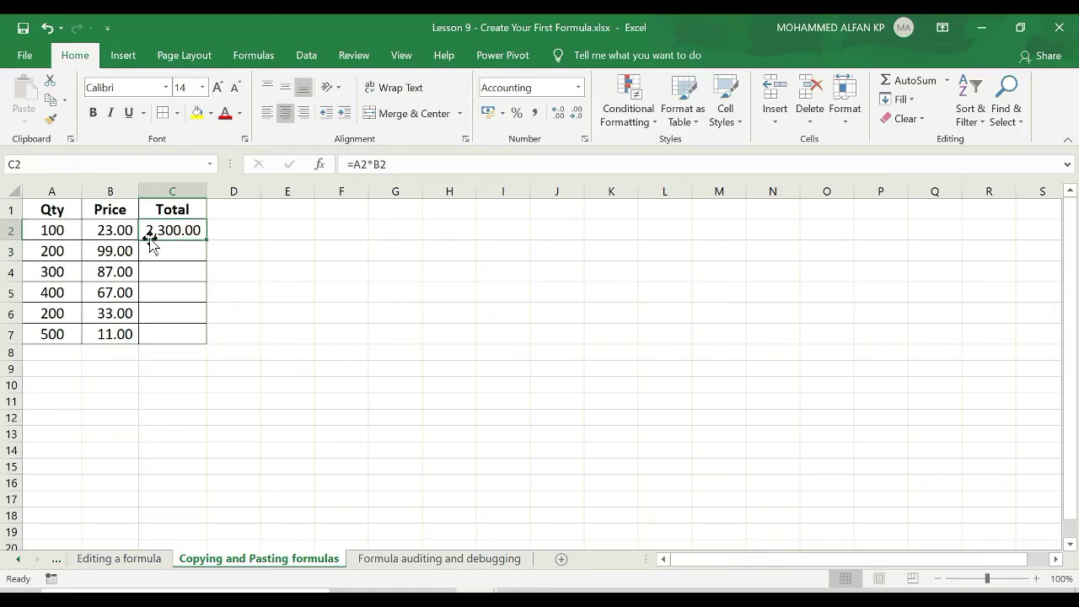
double_click(205, 239)
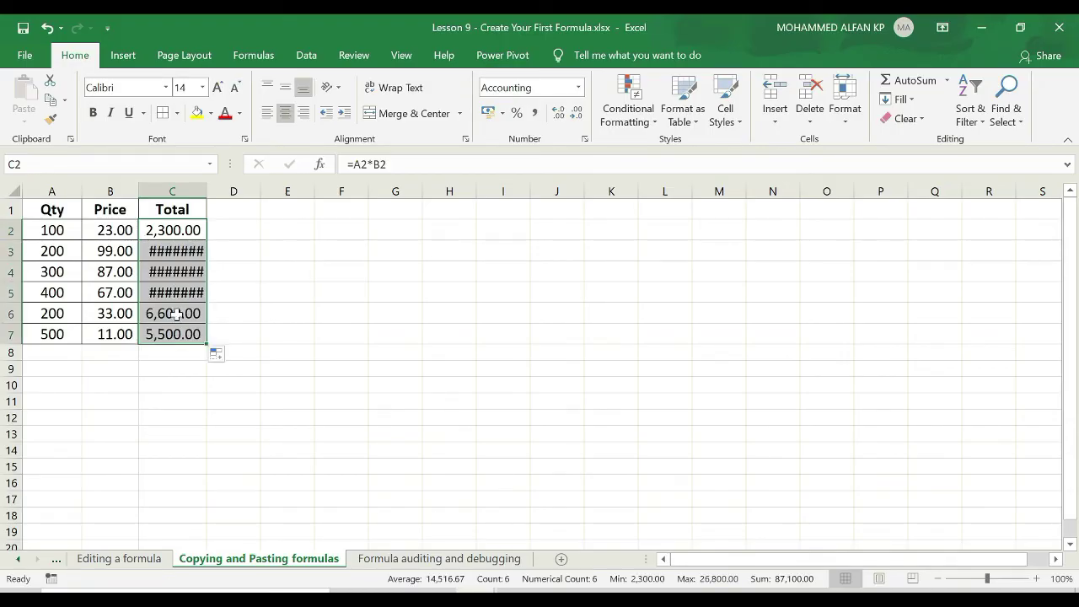
double_click(207, 192)
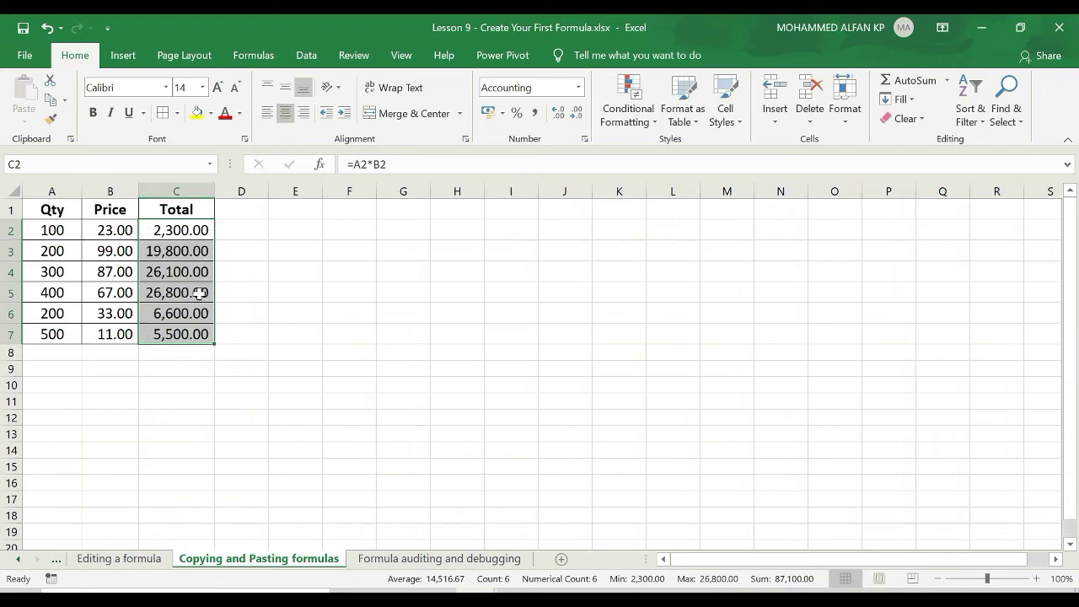
Clear the copied formulas from cells C3:C7
drag(198, 250, 197, 337)
key(Delete)
Extend the C2 formula manually over the cells down to C7, and undo the fill
click(186, 230)
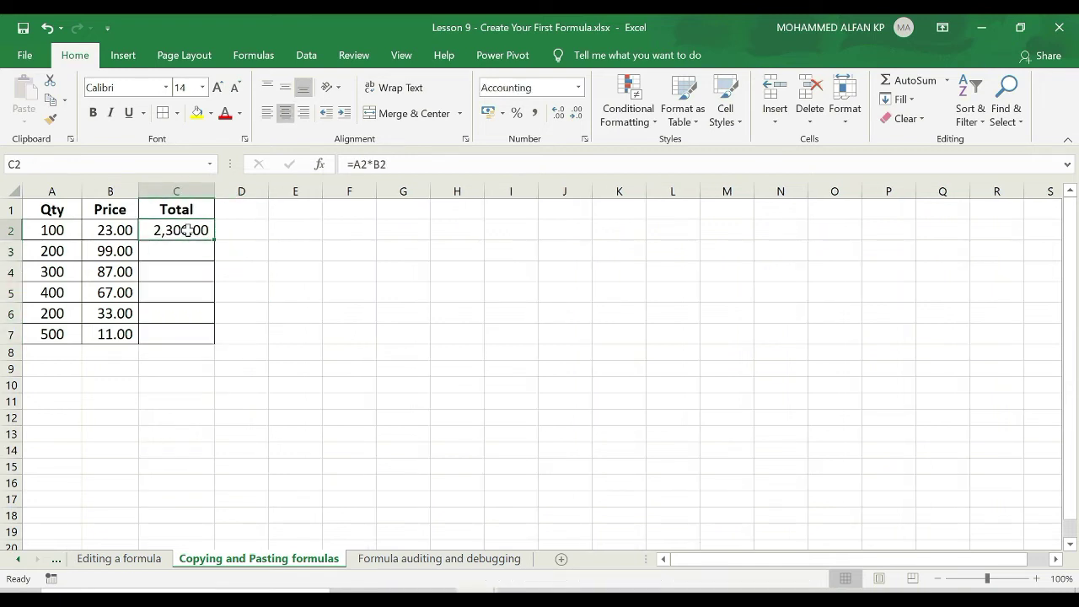
drag(212, 240, 217, 343)
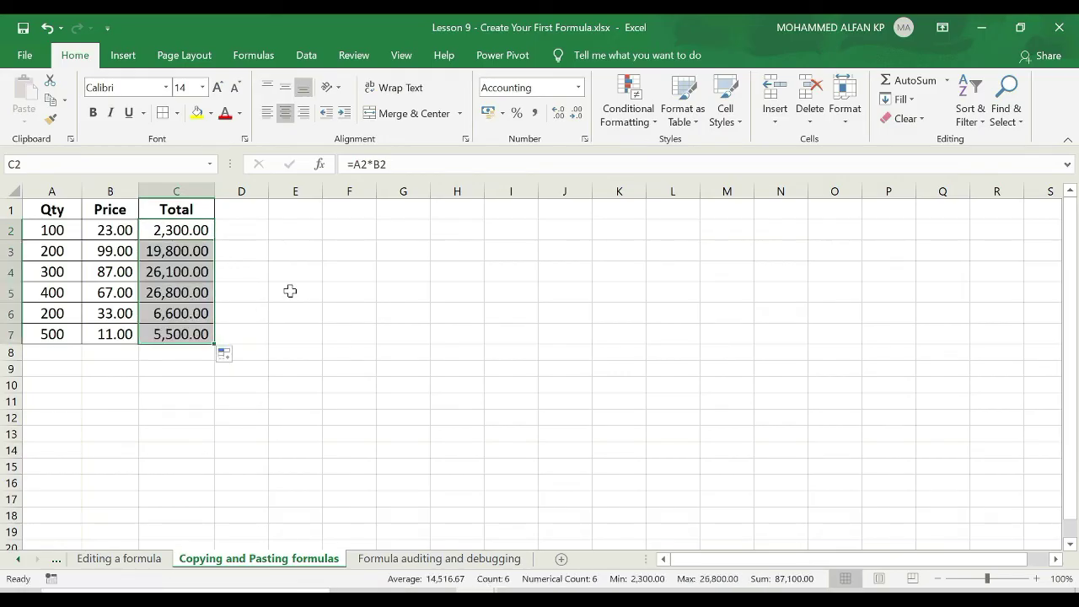
key(ctrl+z)
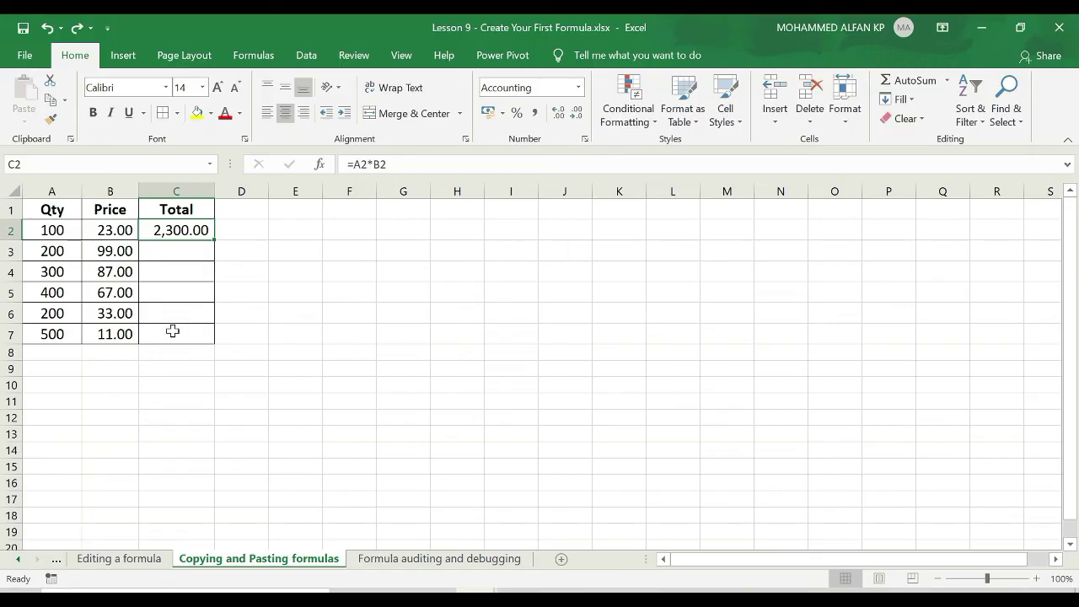
Select C2:C7 starting from the last row, apply Fill Down to the formula, and undo it
click(173, 332)
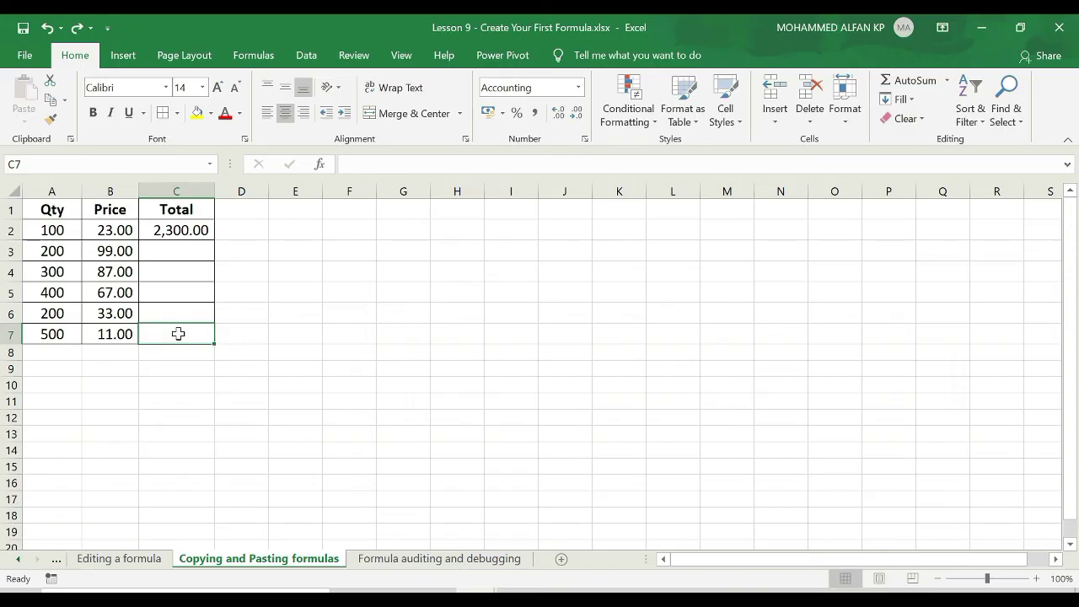
key(ctrl+shift+Up)
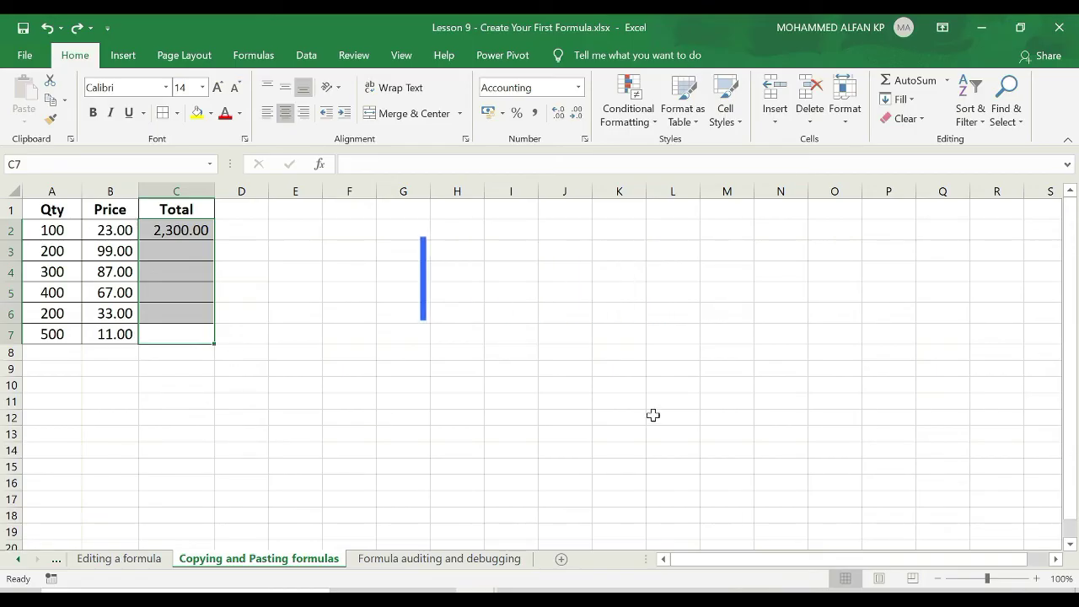
key(ctrl+d)
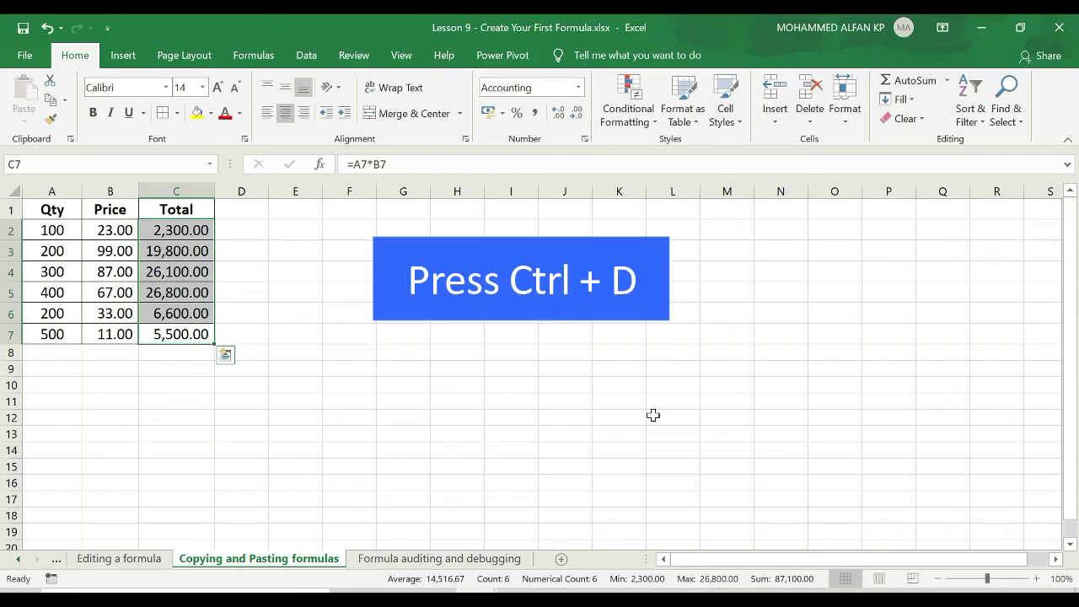
key(ctrl+z)
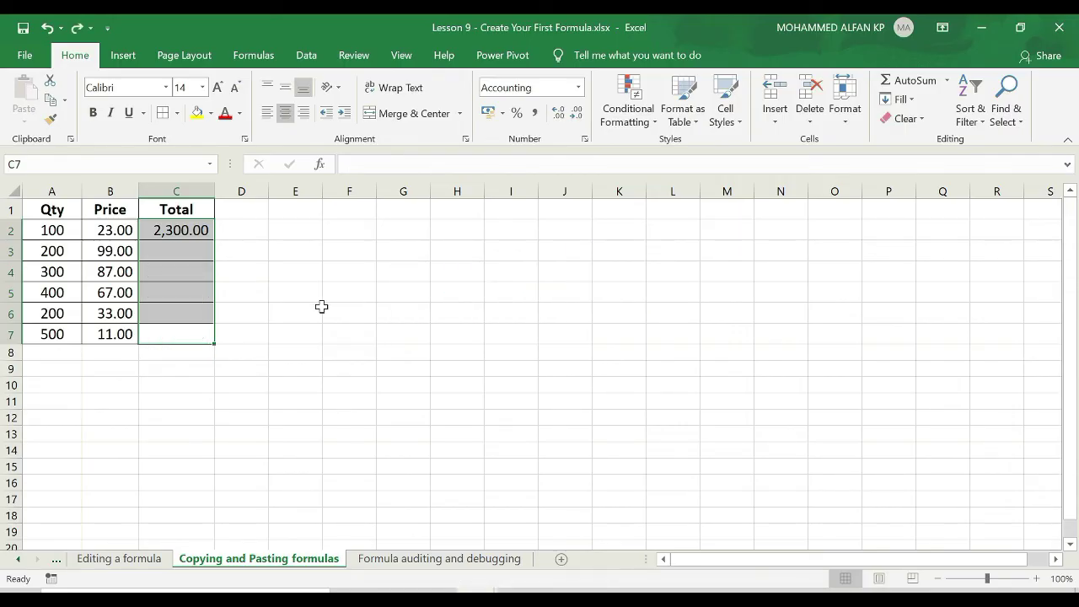
click(318, 311)
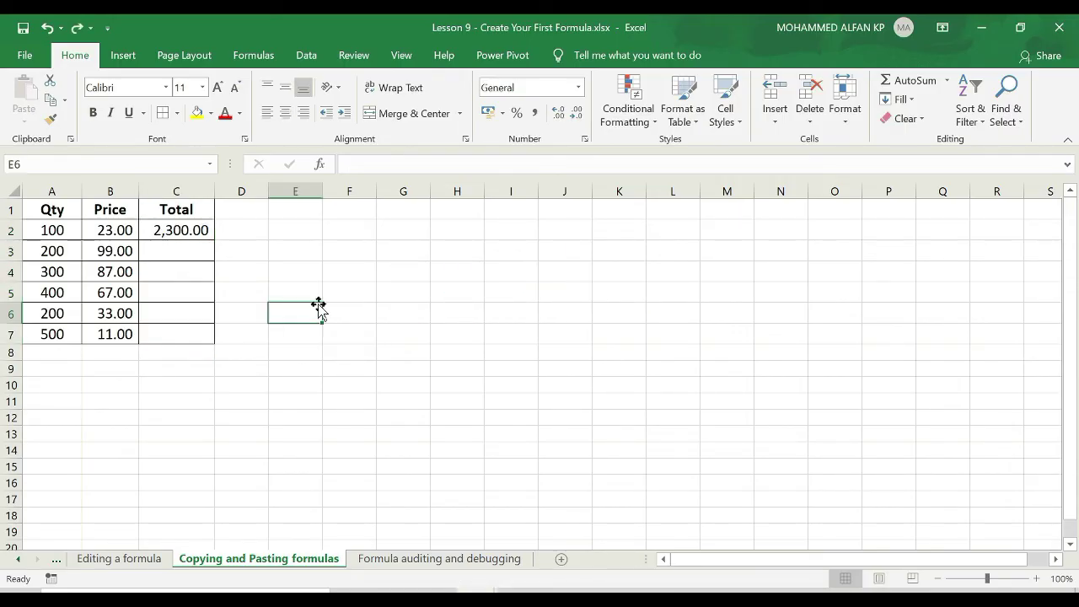
Copy cell C2, paste it into C3:C7 using Paste Special with the Formulas option, and undo the paste
click(177, 230)
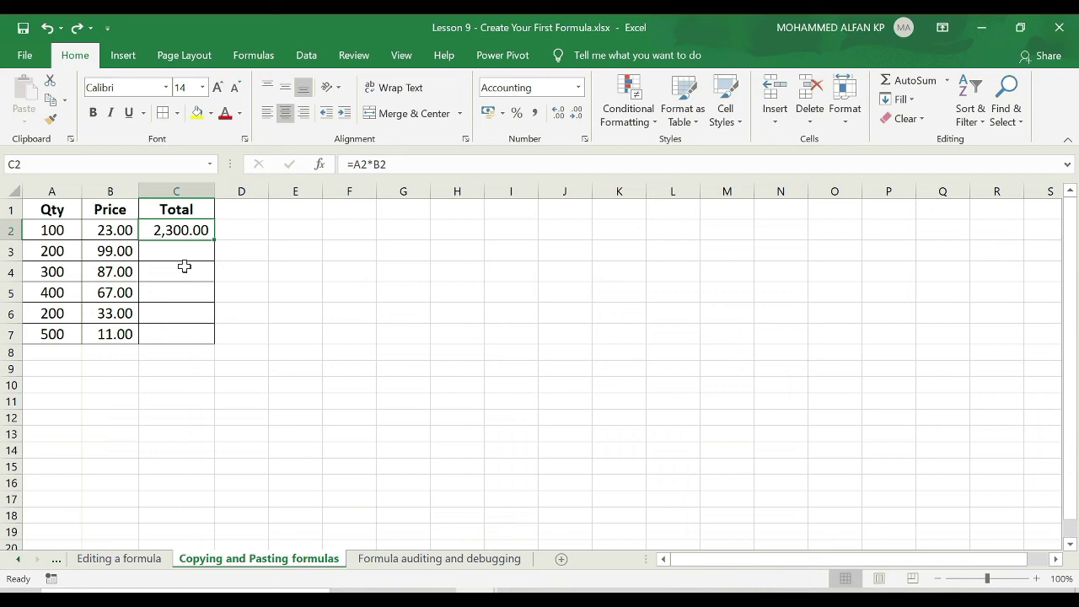
key(ctrl+c)
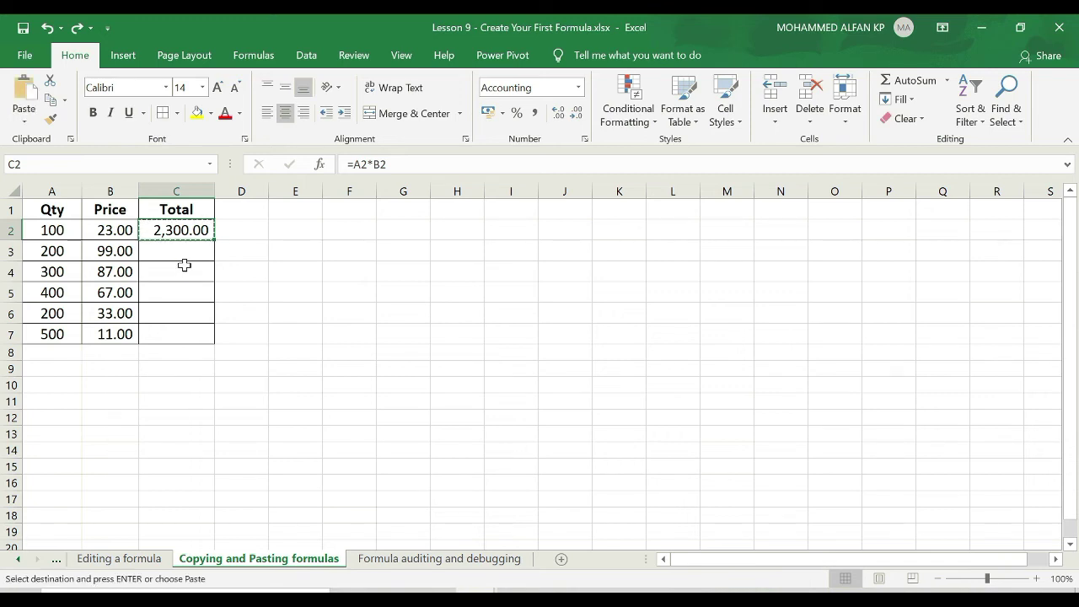
click(168, 251)
drag(168, 250, 168, 334)
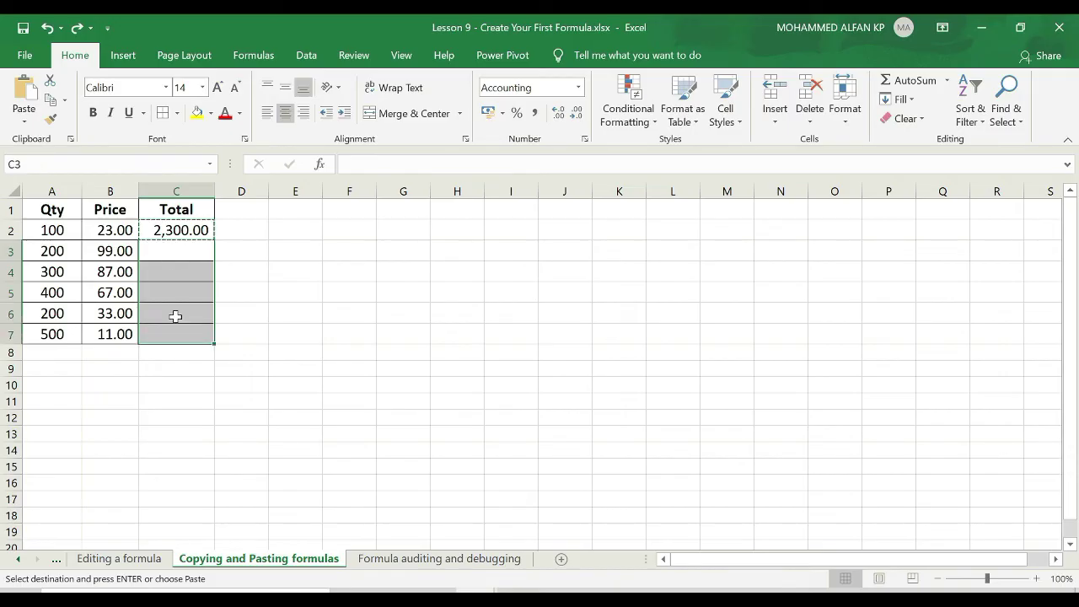
right_click(174, 289)
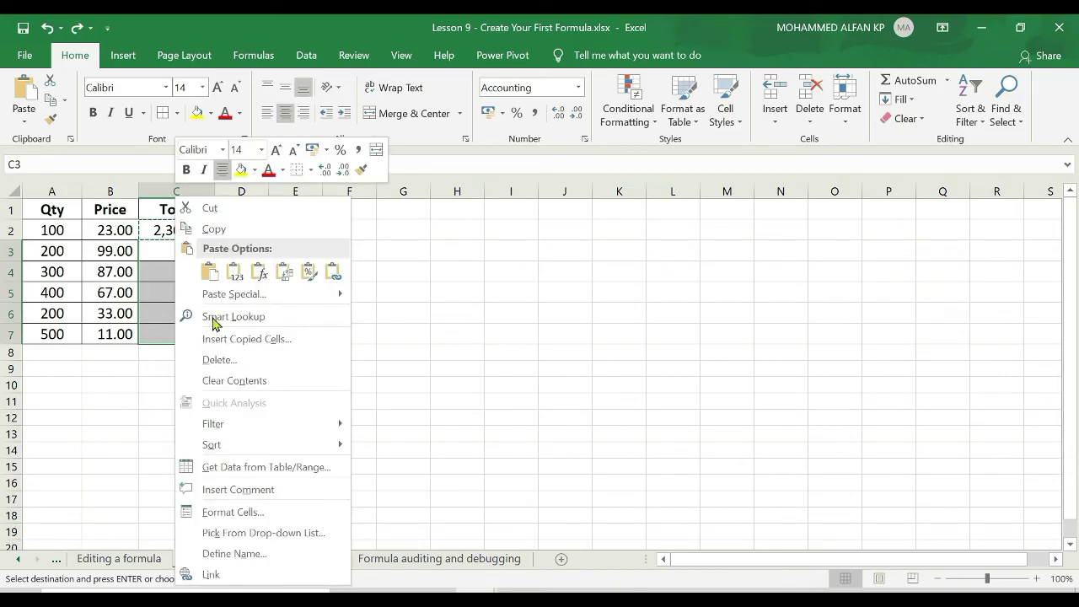
click(236, 292)
click(115, 212)
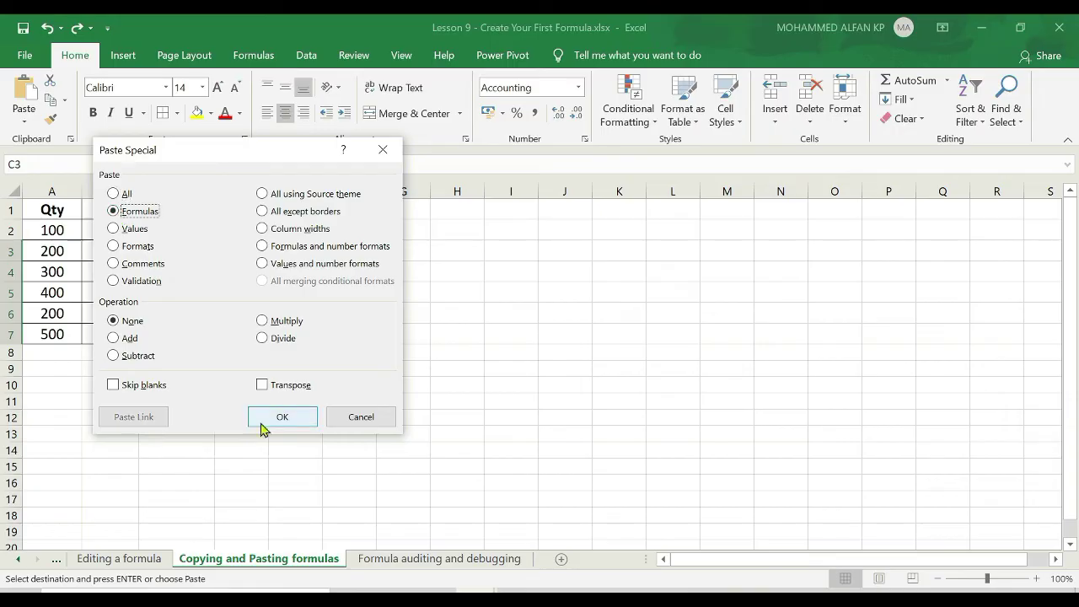
click(280, 418)
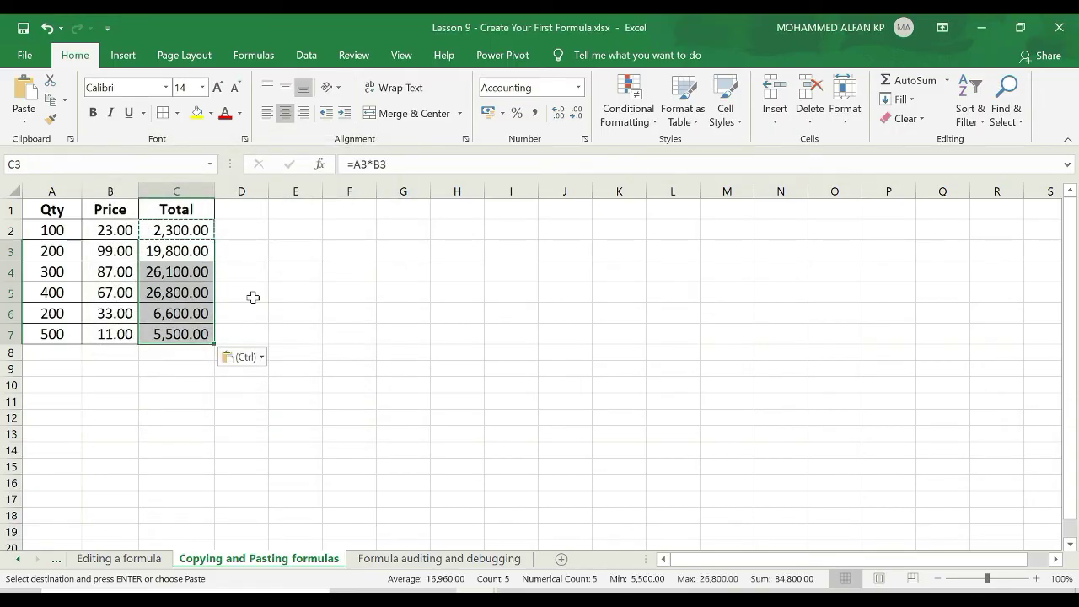
key(Escape)
key(ctrl+z)
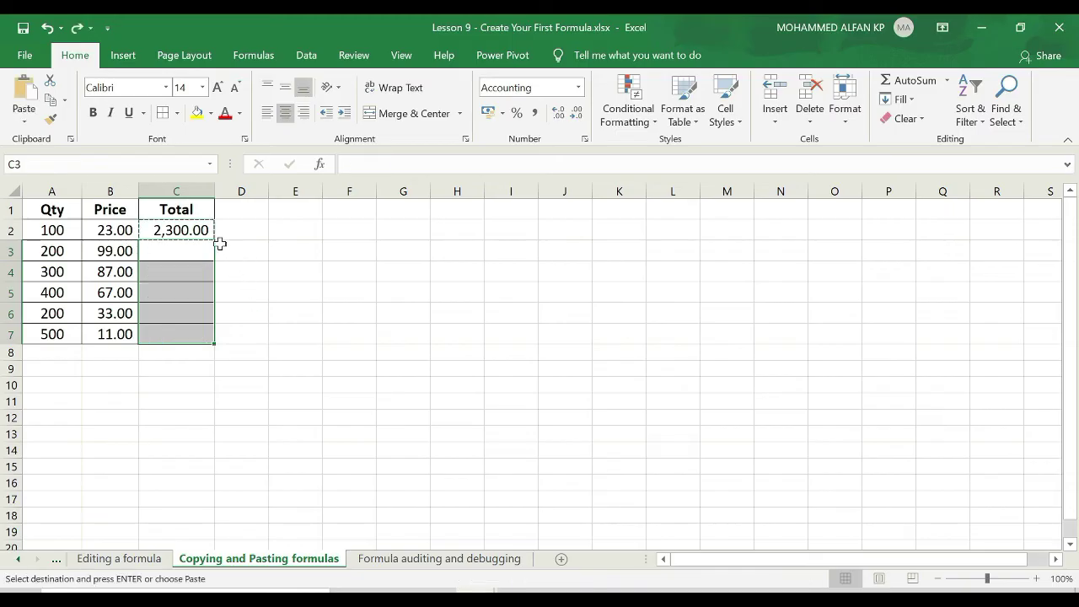
Cancel the pending copy and auto-fill the C2 formula down the rest of the Total column
key(Escape)
click(210, 231)
double_click(215, 240)
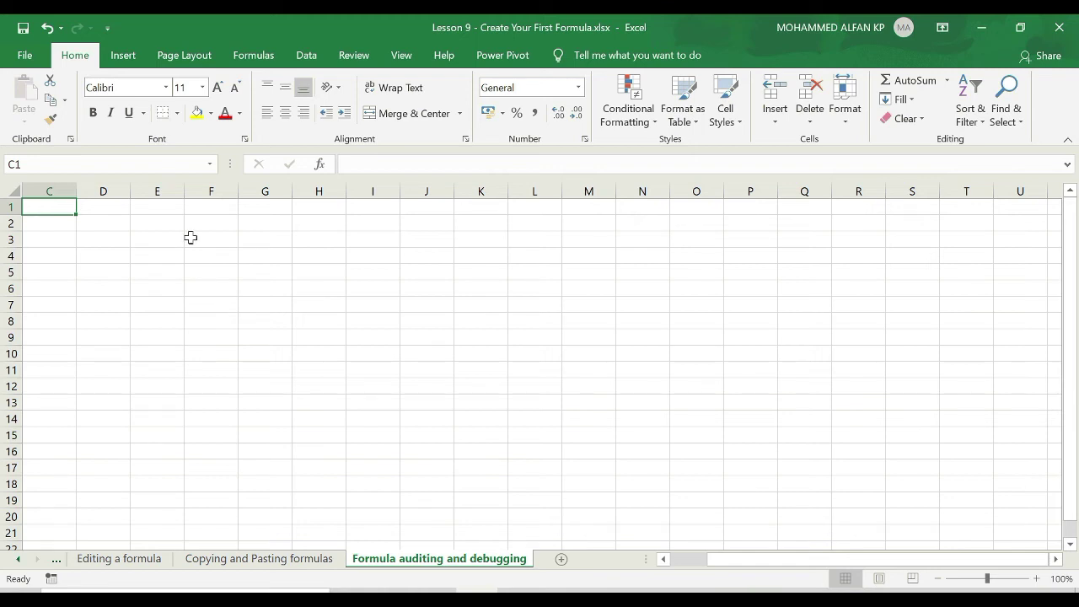
Show the formula auditing commands and enter 10 in cell K3 of the Formula auditing and debugging sheet
click(250, 58)
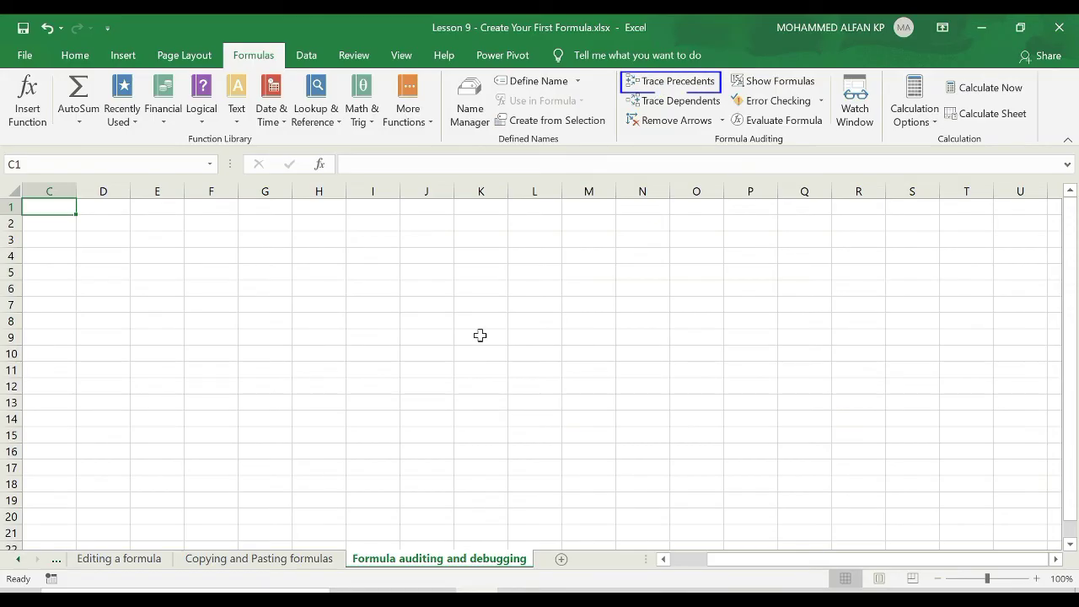
click(475, 239)
text(10)
key(Return)
key(Return)
key(Return)
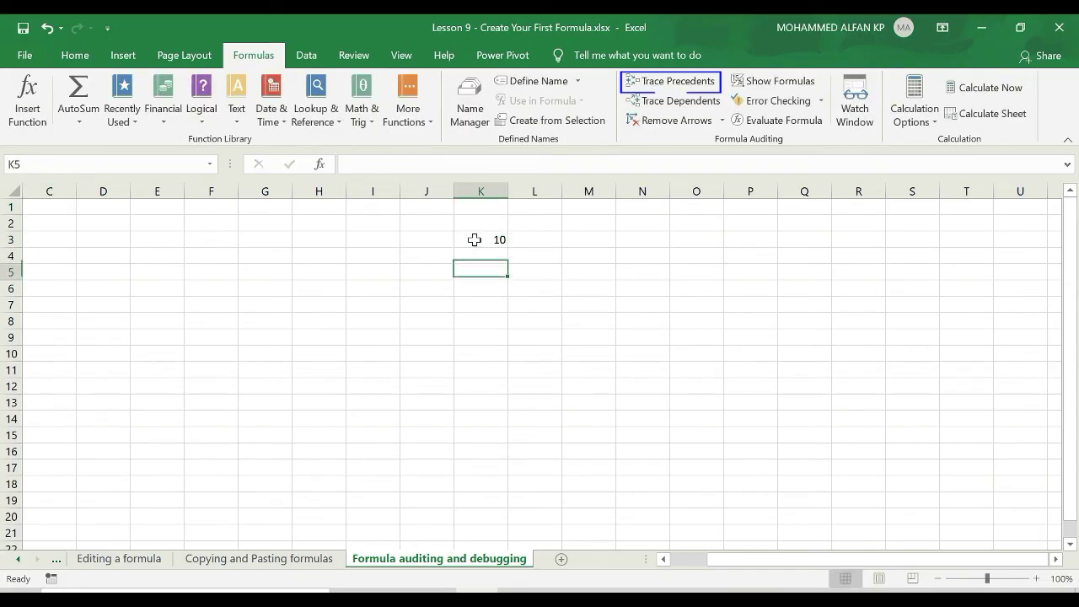
Enter 10 in cell K6 and 20 in cell K9
text(10)
key(Return)
key(Return)
key(Return)
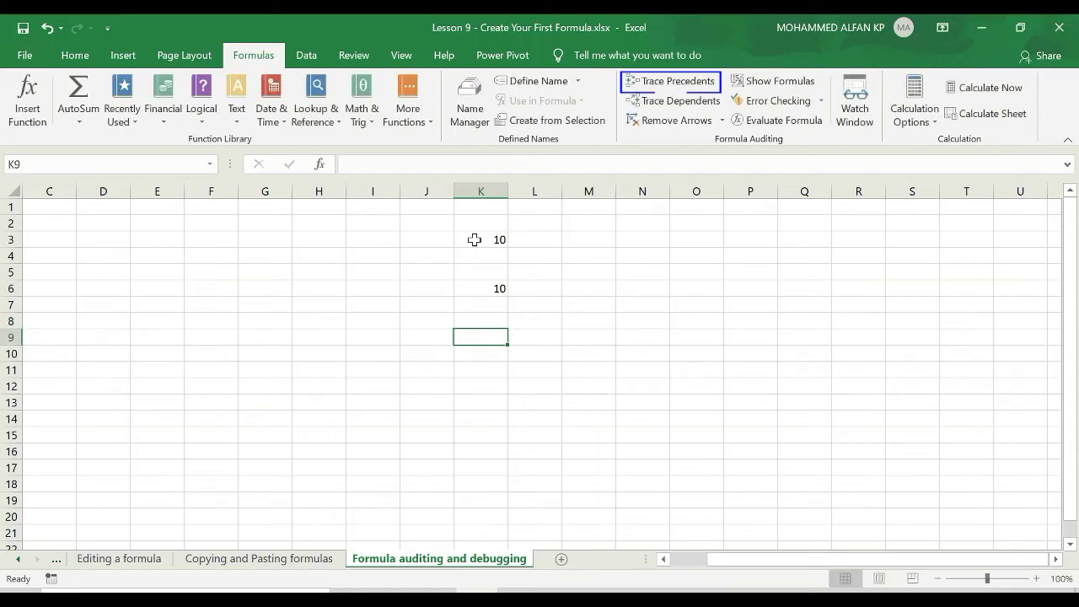
text(20)
key(Return)
Enter the formula =SUM(K3:K9) in cell P5
click(750, 272)
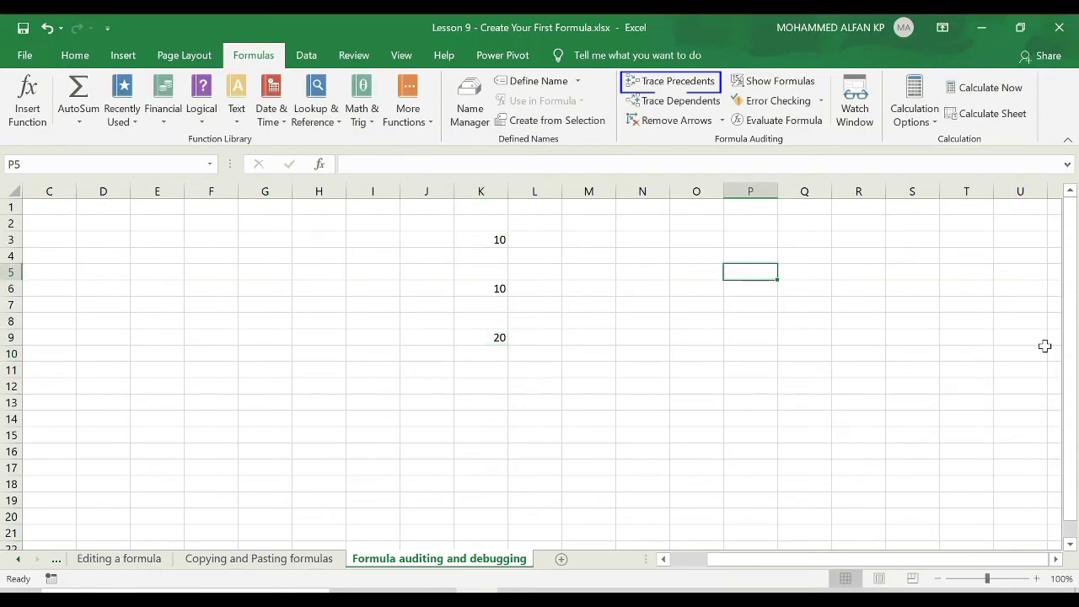
text(=)
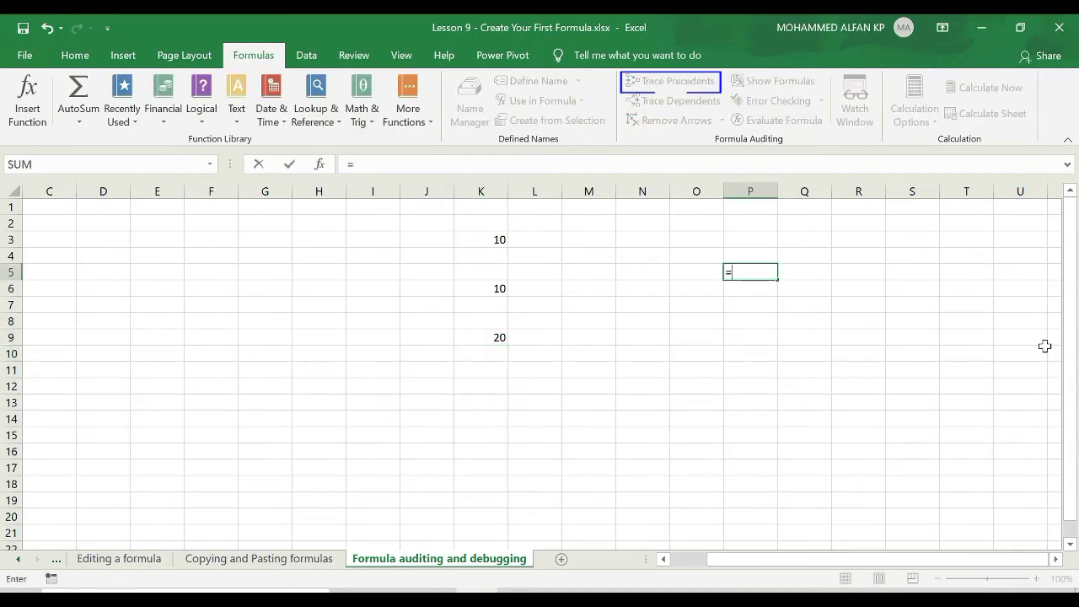
text(sum()
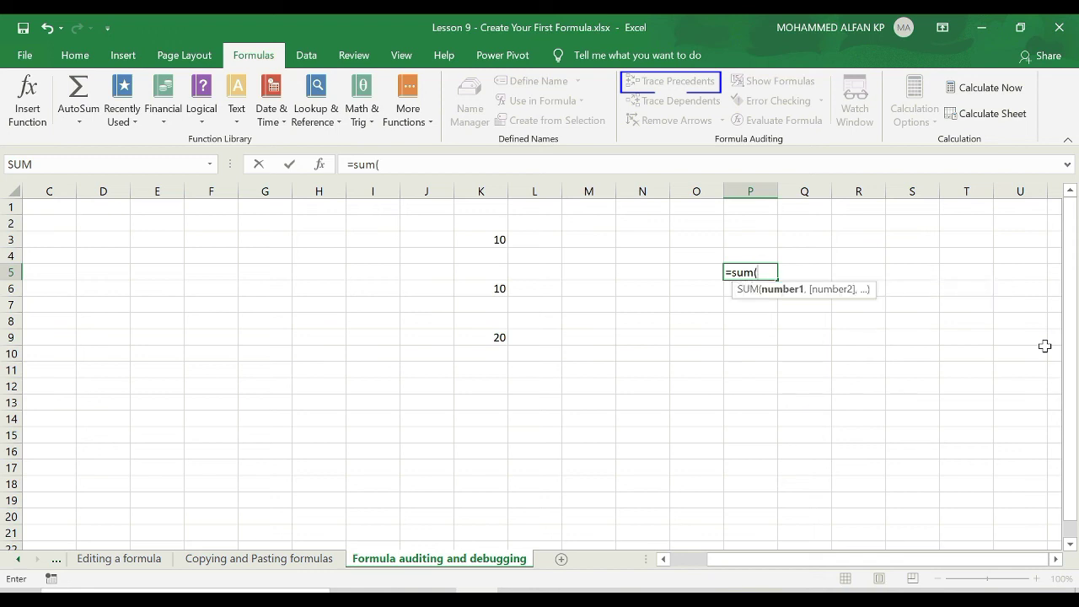
drag(485, 241, 483, 298)
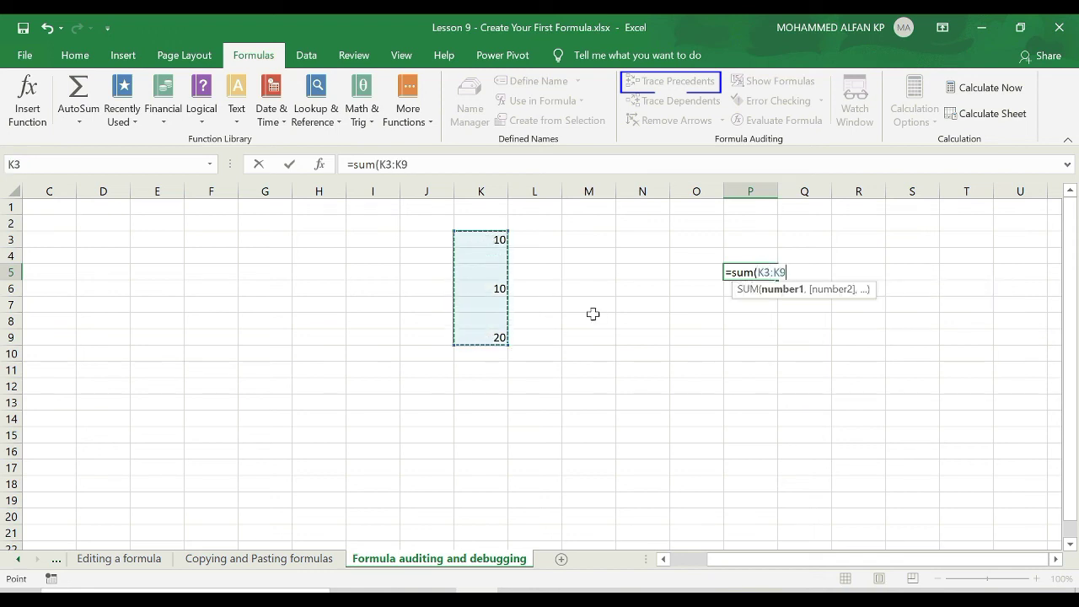
text())
key(Return)
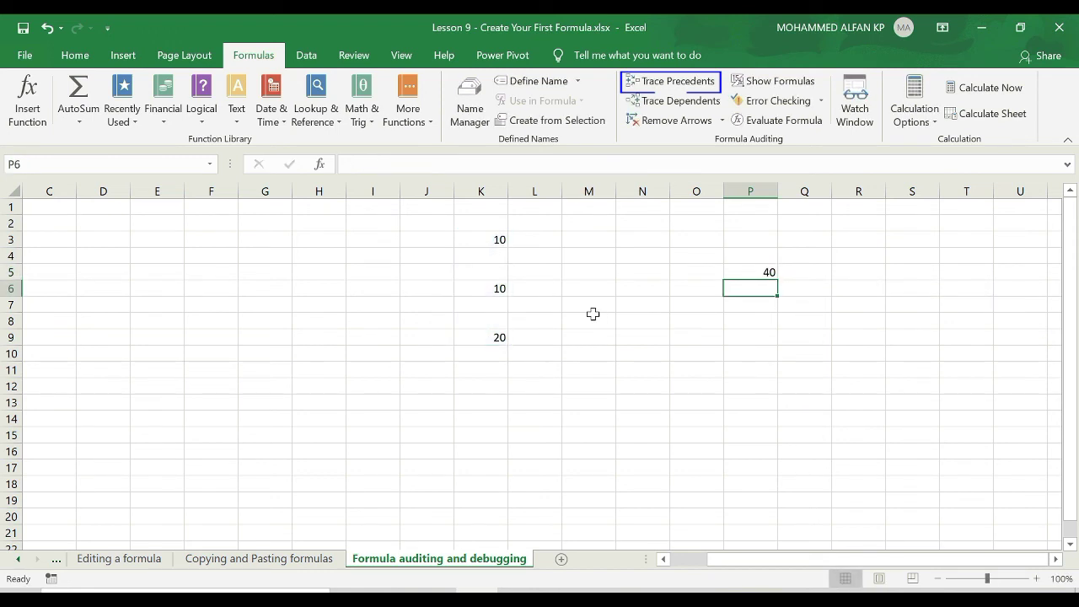
Trace the precedents of the SUM formula in P5 and remove the tracer arrows
click(759, 272)
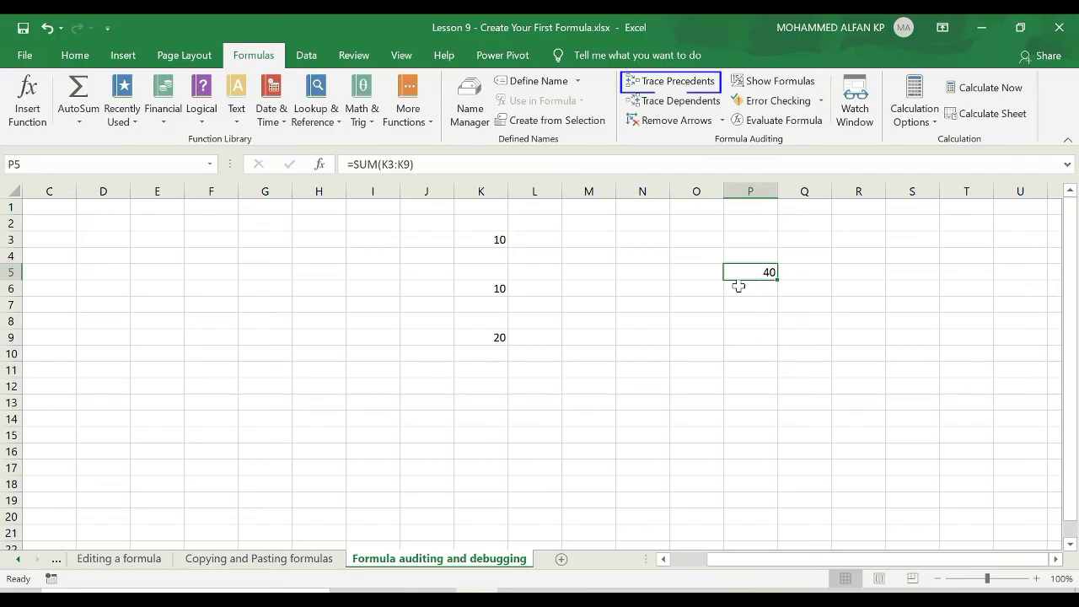
click(679, 83)
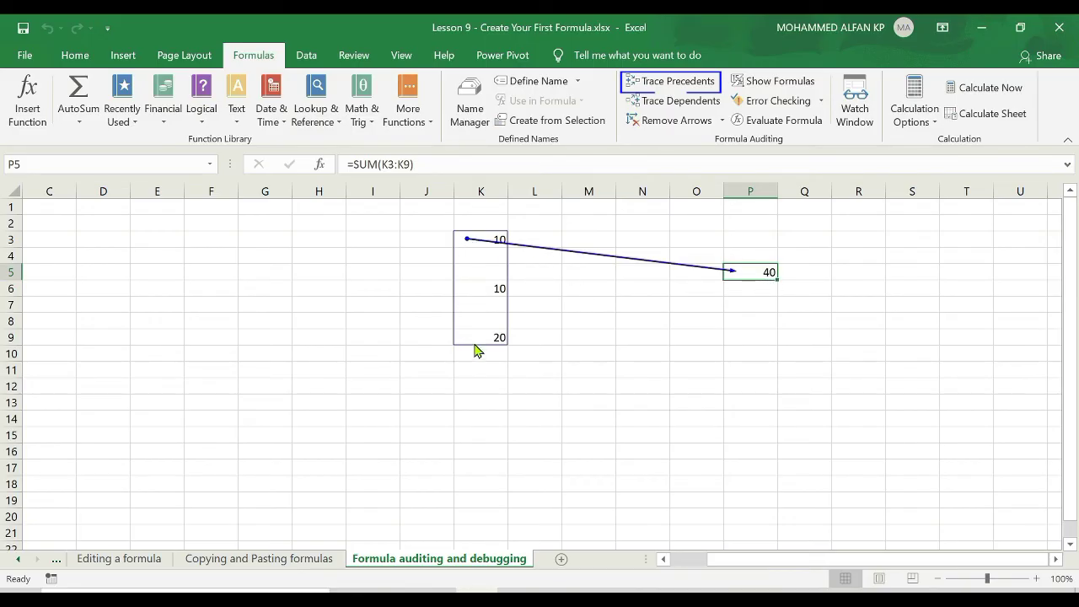
click(673, 120)
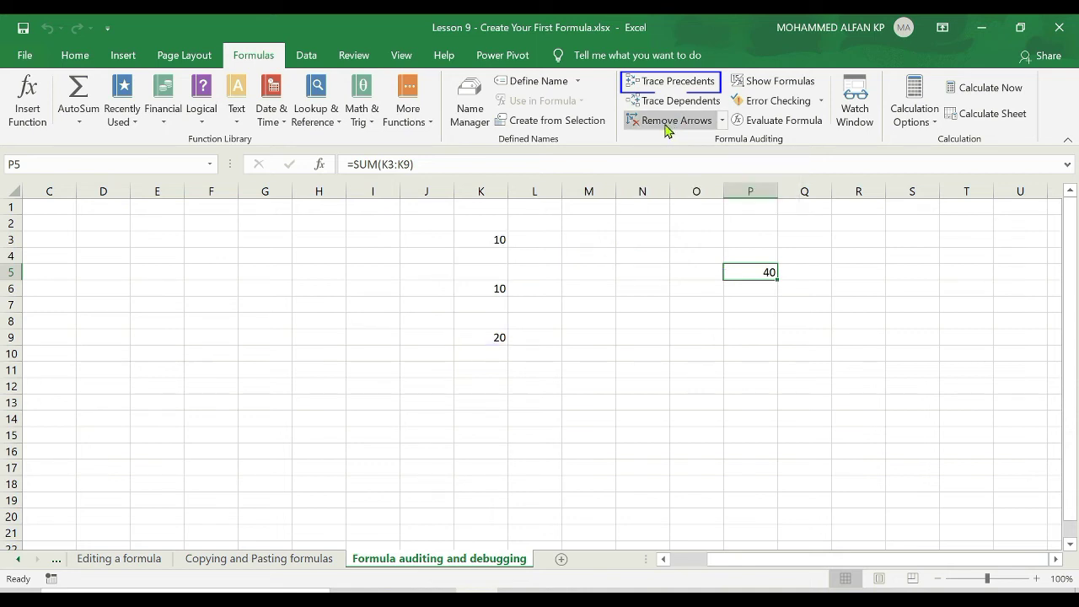
Enter the formula =P5+10 in cell F9
click(223, 334)
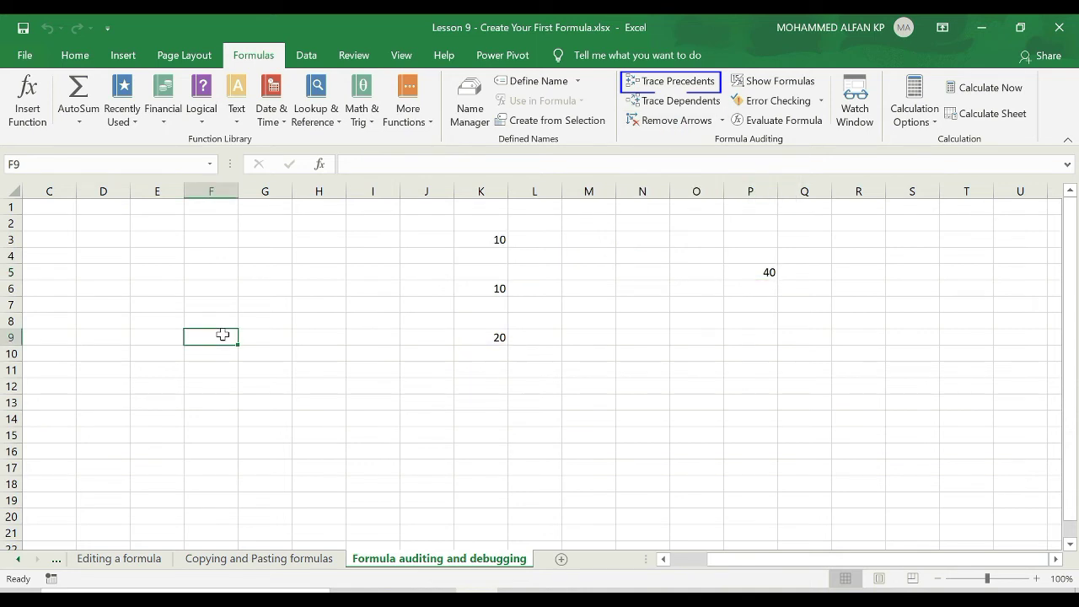
text(=)
click(743, 272)
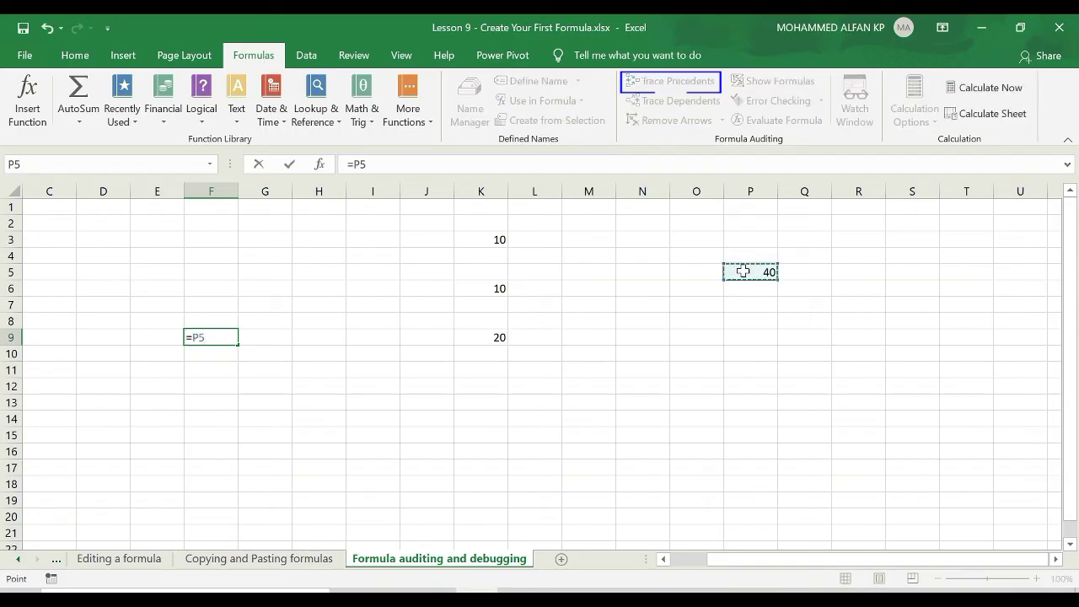
text(+10)
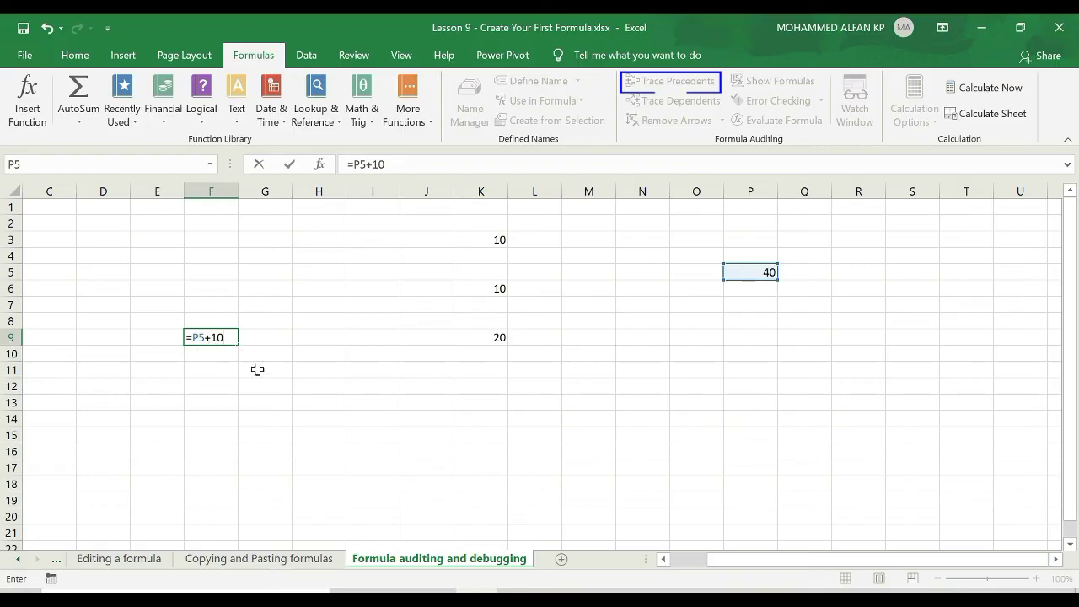
key(Return)
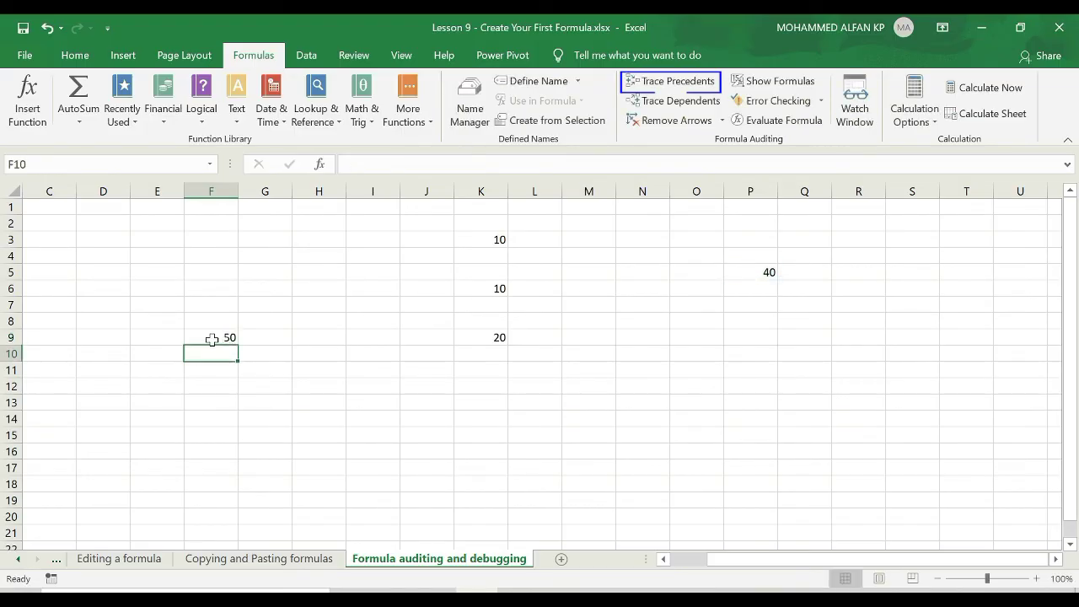
Trace two levels of precedents for the formula in F9, and clear the arrows
click(204, 337)
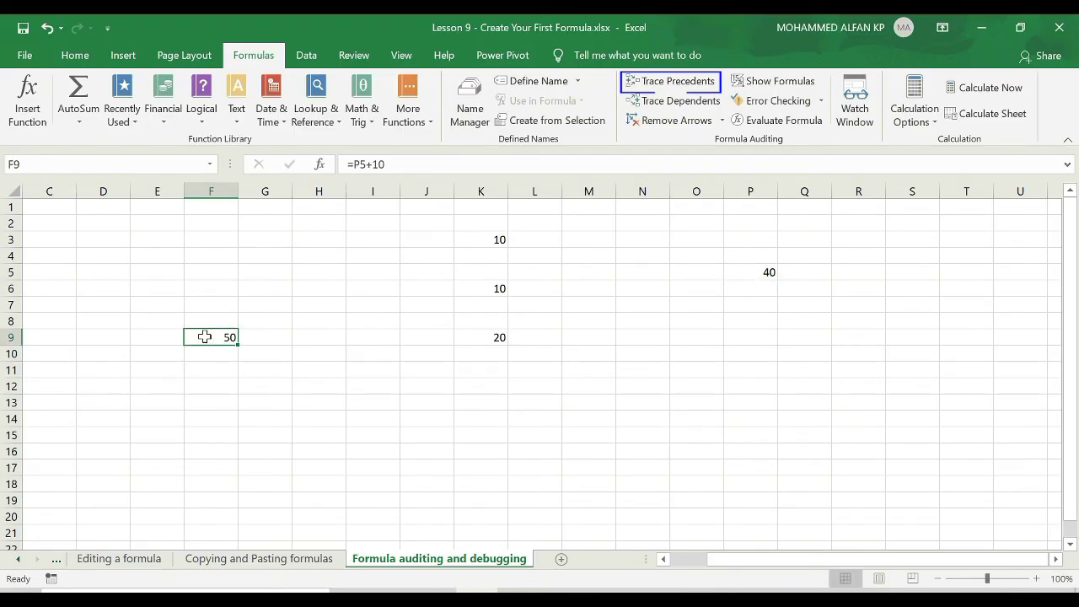
click(680, 81)
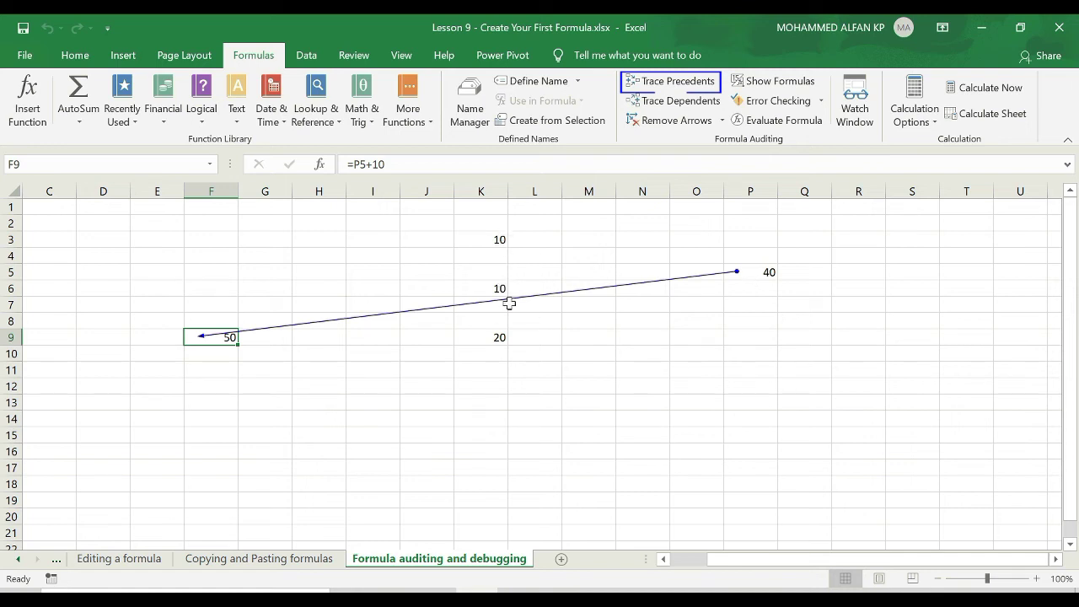
click(664, 88)
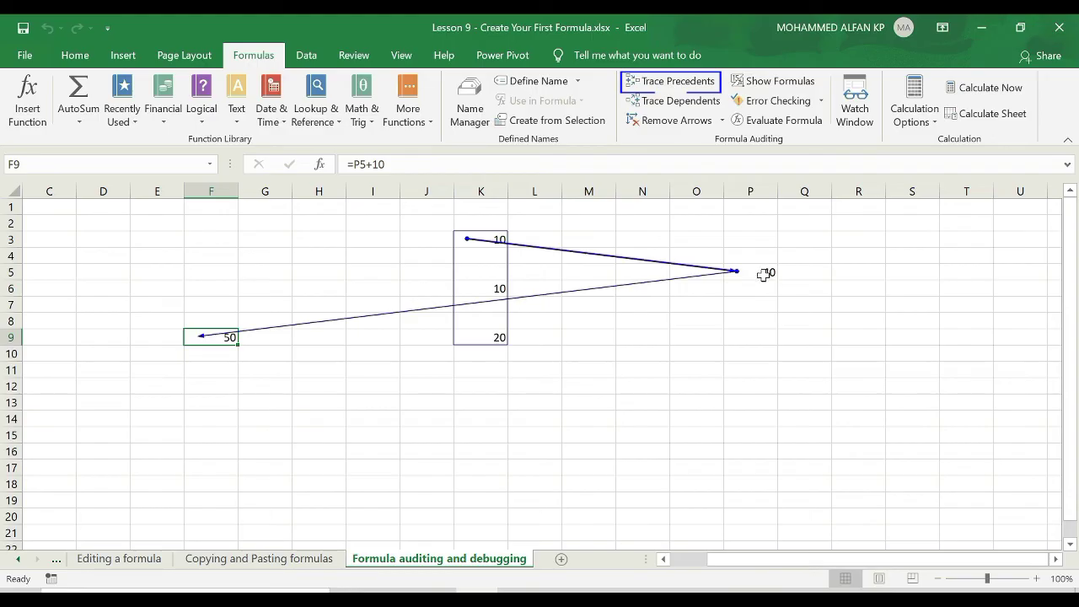
click(673, 122)
Enter the formula =F9*10 in cell M16
click(600, 452)
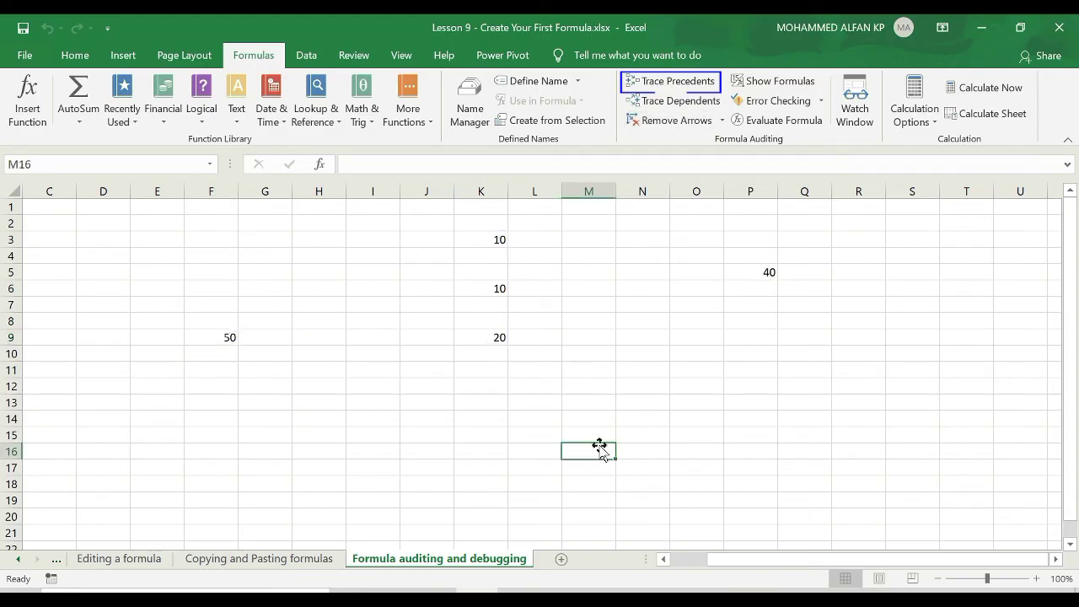
text(=)
click(209, 337)
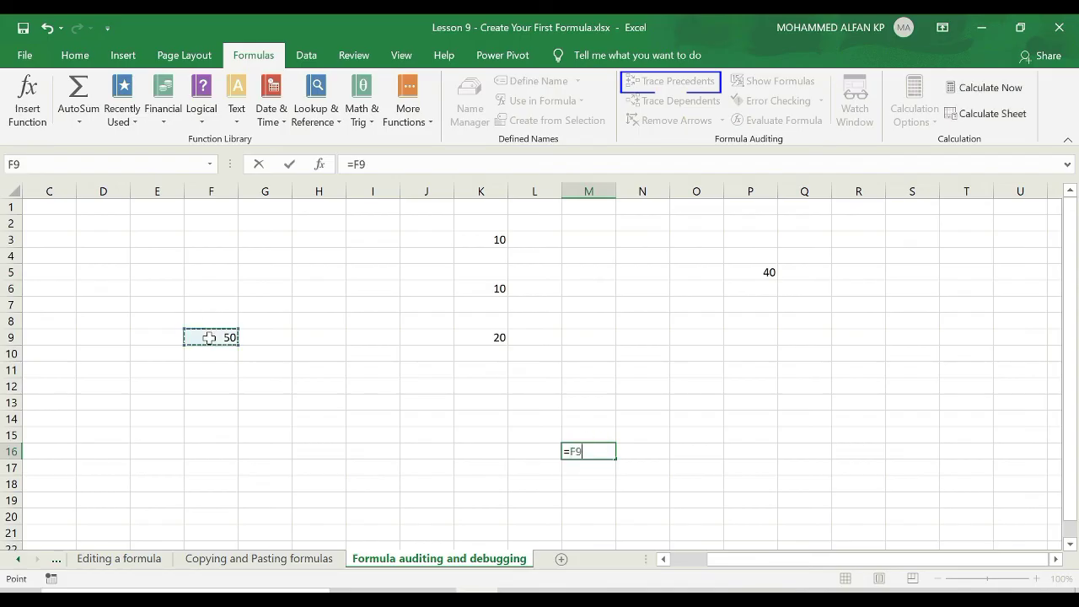
text(*10)
key(Return)
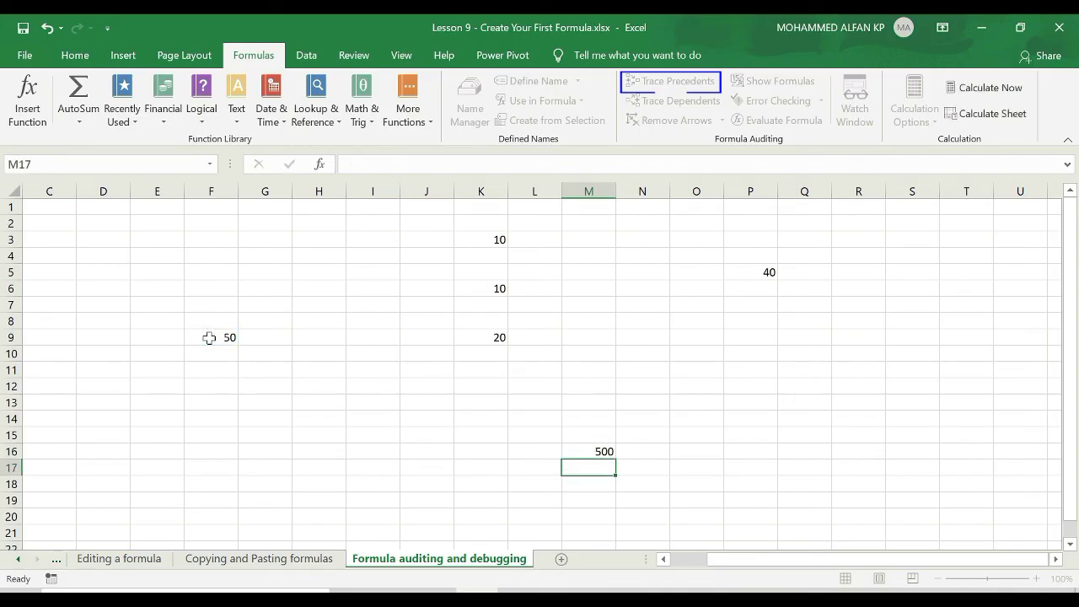
Trace three levels of precedents for the formula in M16, and remove all tracer arrows
click(580, 451)
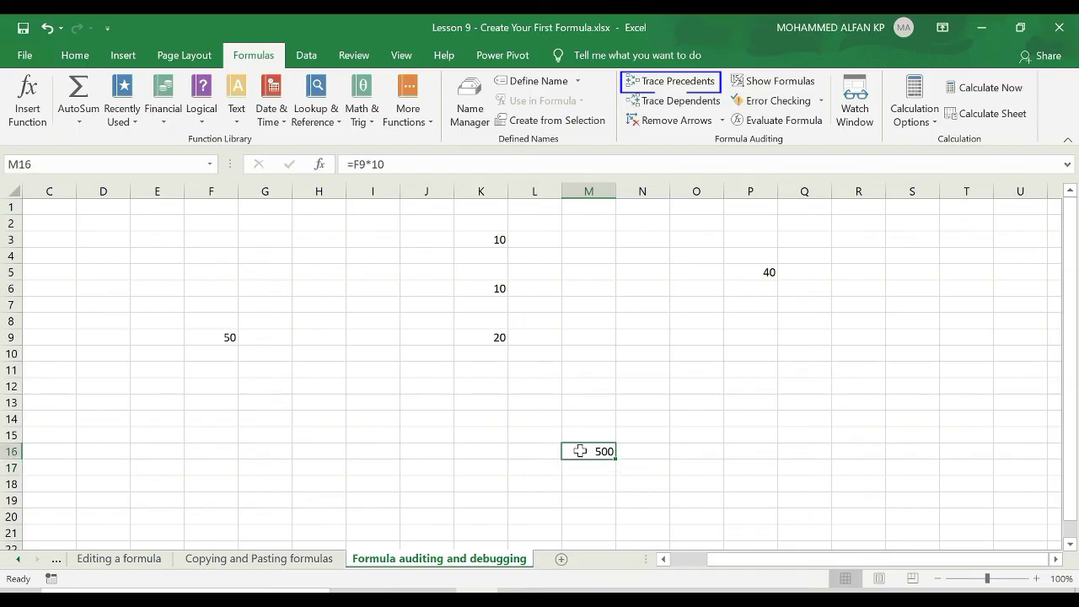
click(687, 84)
click(689, 84)
click(689, 84)
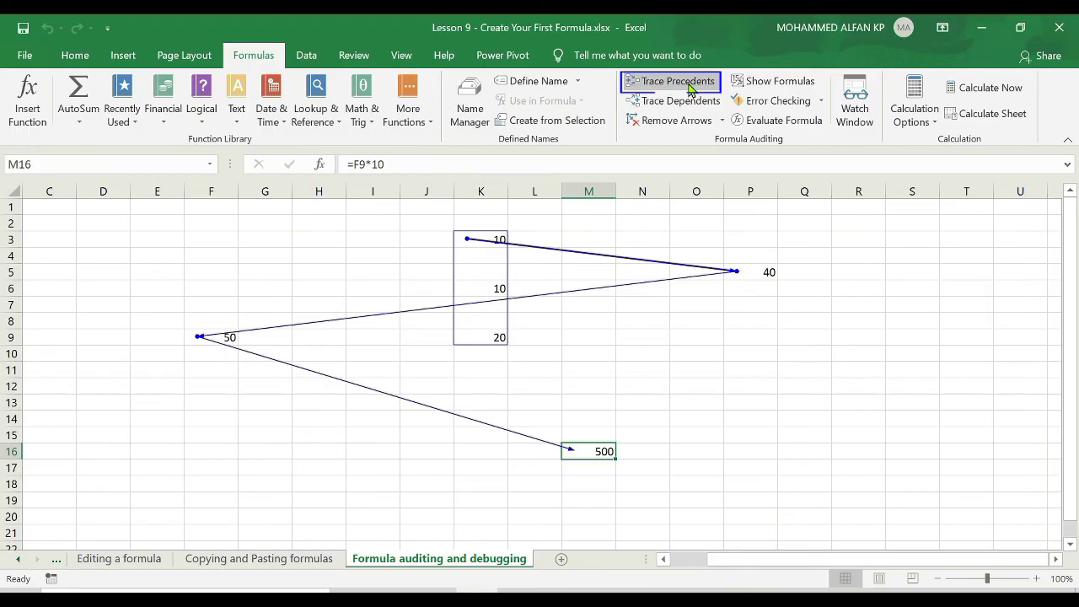
click(758, 336)
click(661, 122)
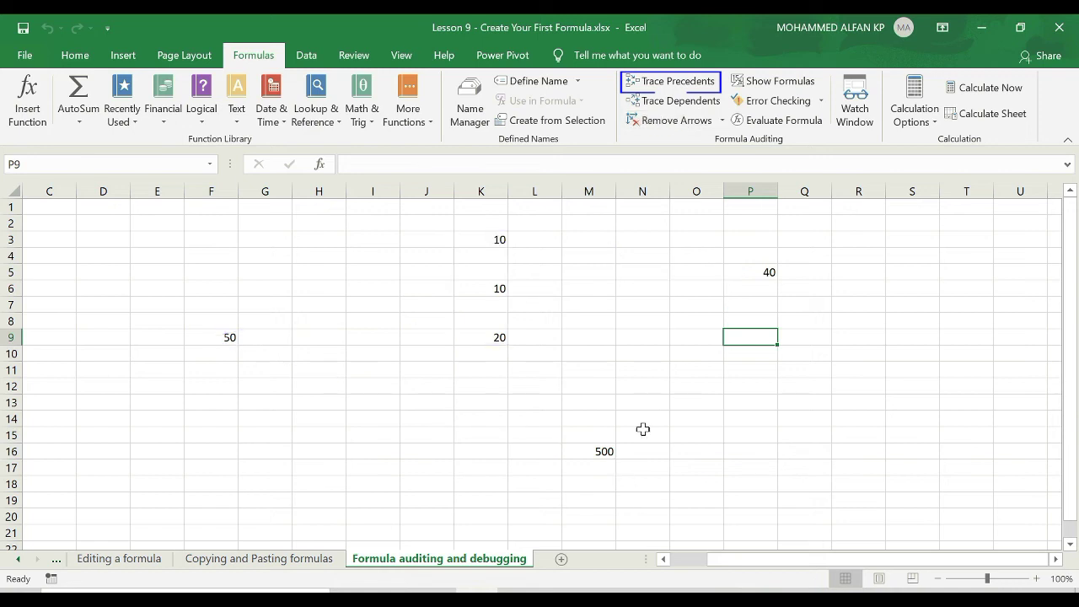
Delete the formulas in cells M16 and F9
click(611, 445)
key(Delete)
click(229, 333)
key(Delete)
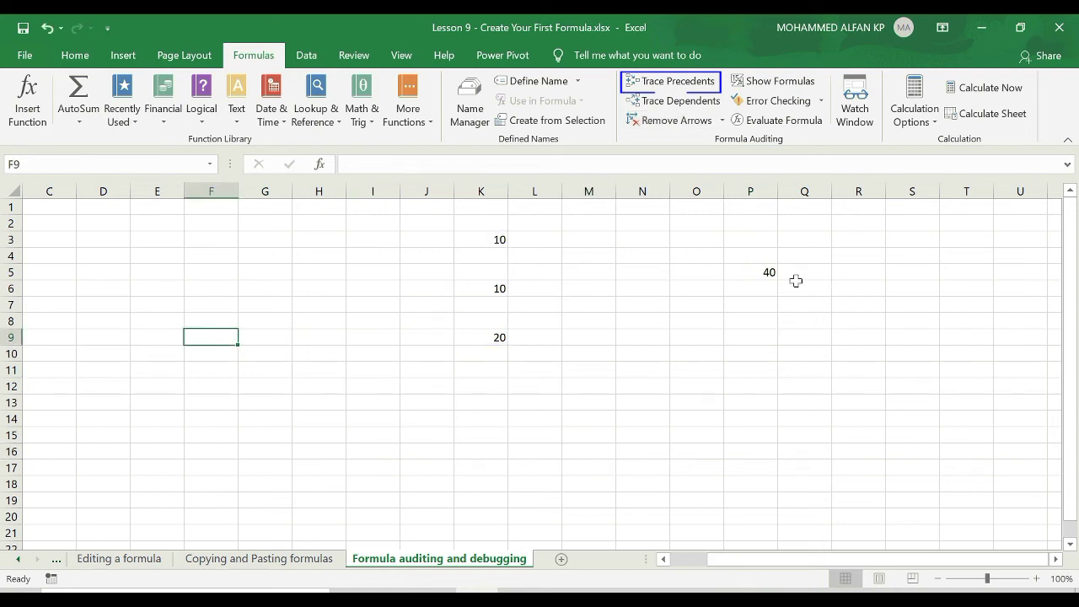
Trace the precedents of P5 again, try for a further level, and remove the arrows
click(765, 272)
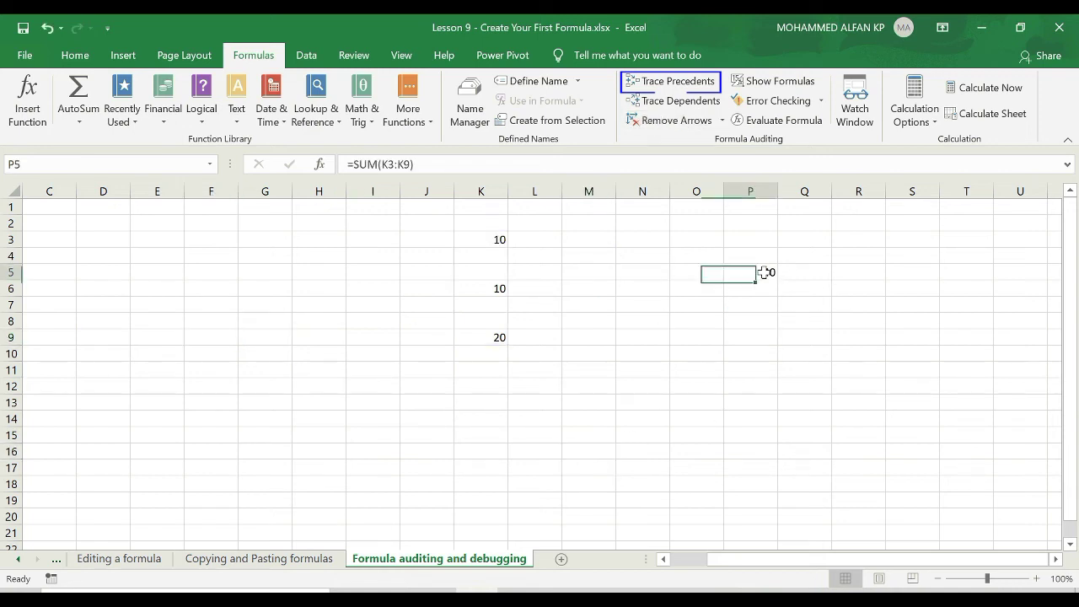
click(673, 88)
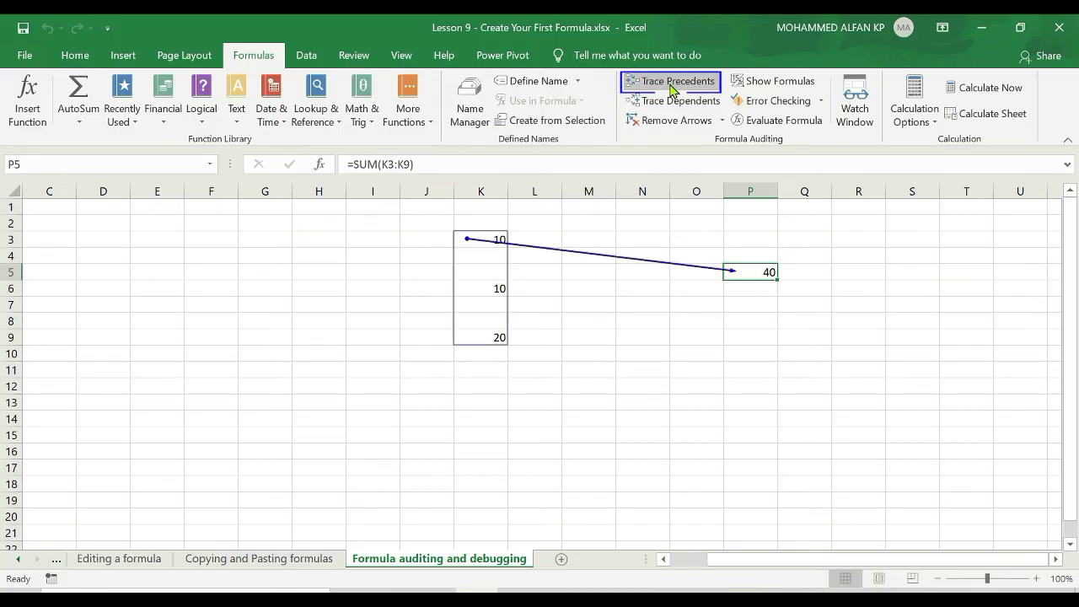
click(673, 88)
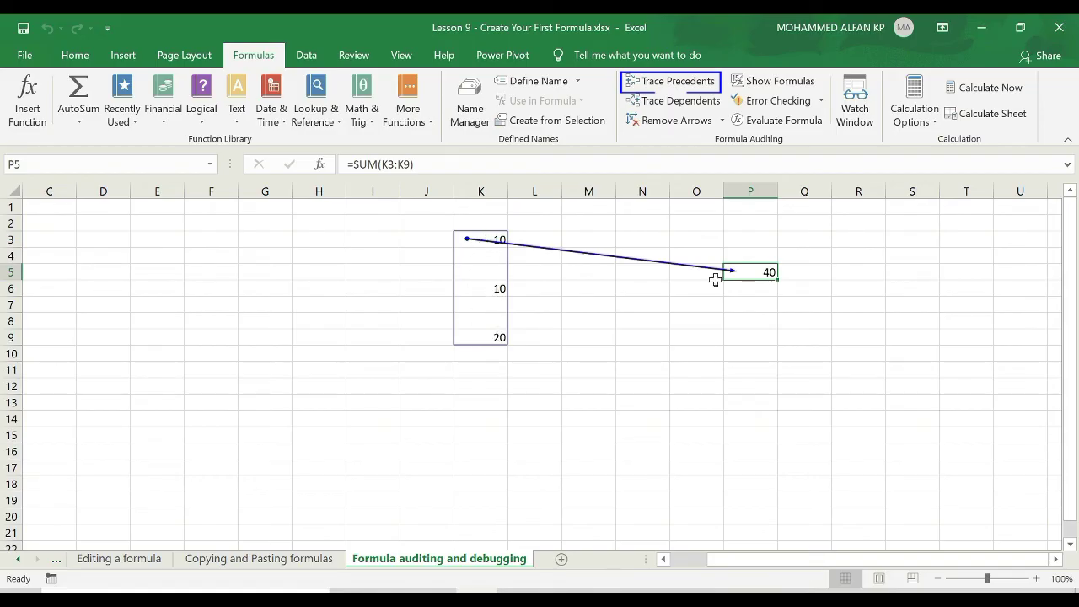
click(669, 125)
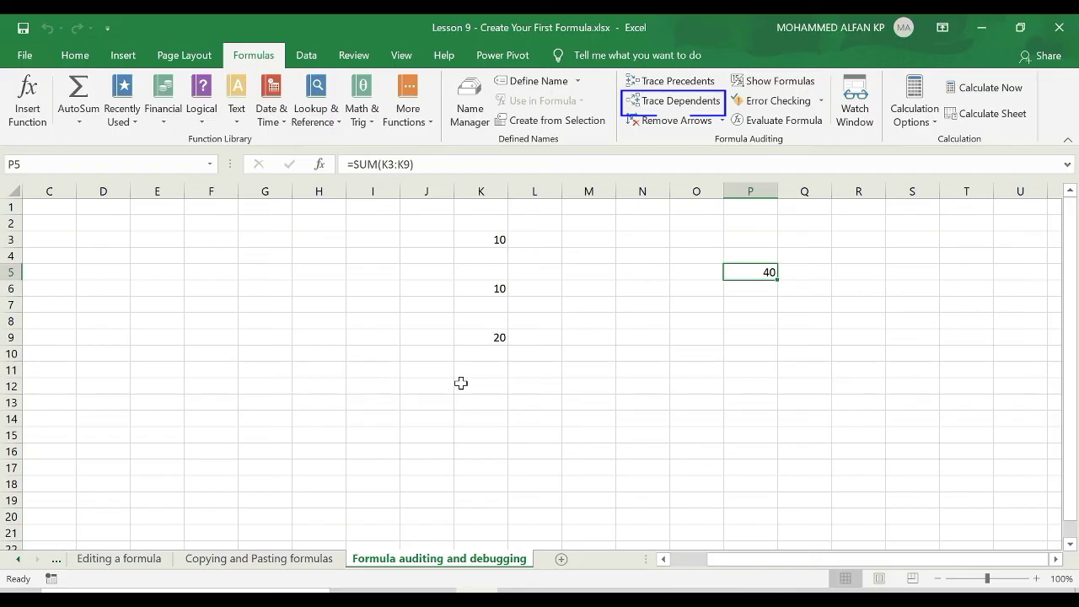
Trace the dependents of cells K3, K6 and K9 in turn, and remove all tracer arrows
click(609, 254)
click(496, 239)
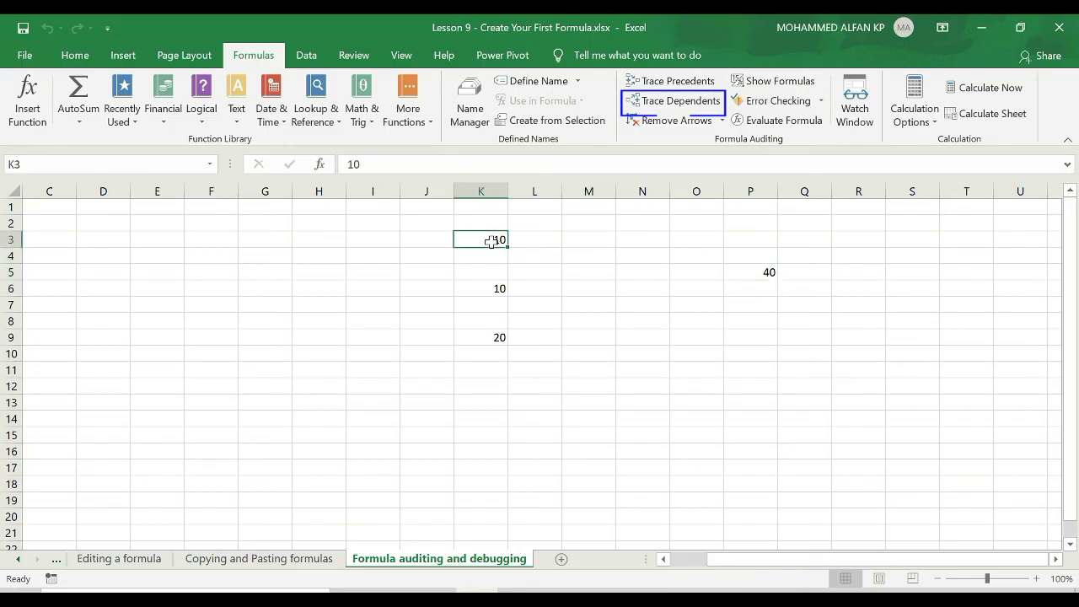
click(659, 106)
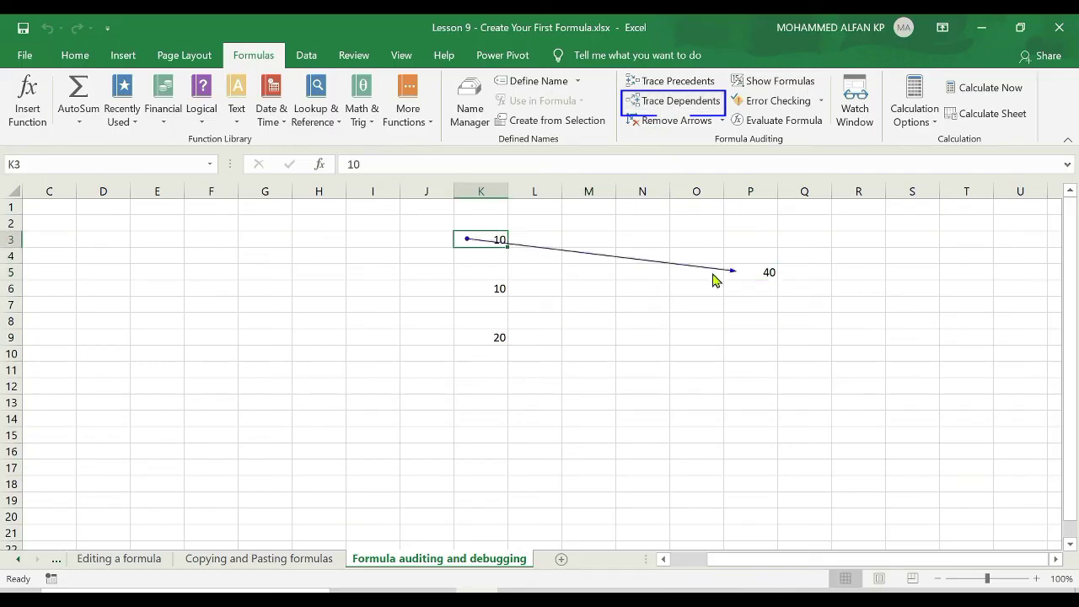
click(480, 288)
click(679, 101)
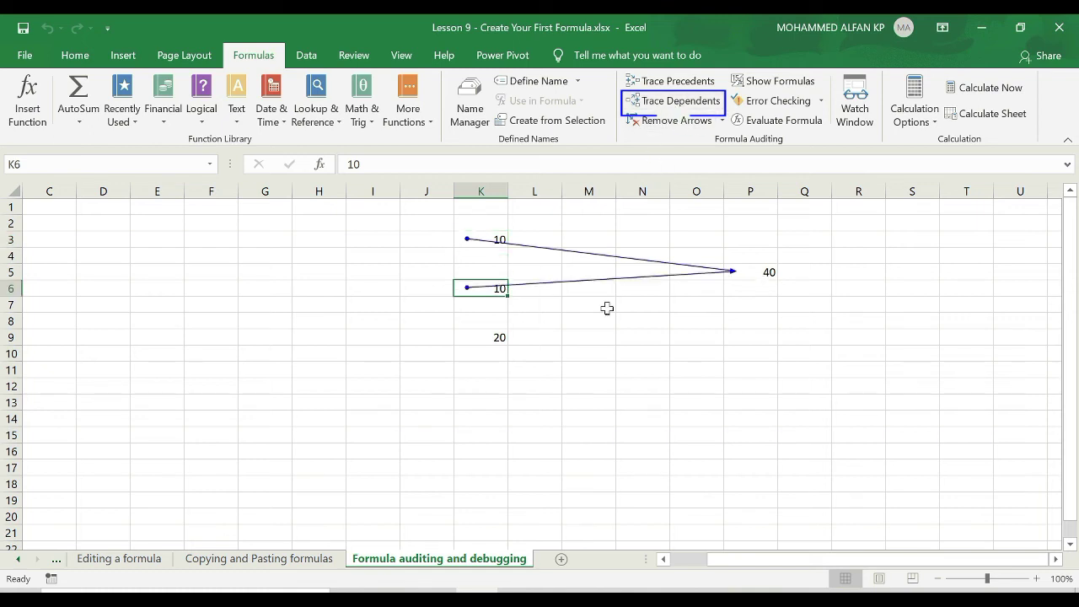
click(642, 337)
click(486, 339)
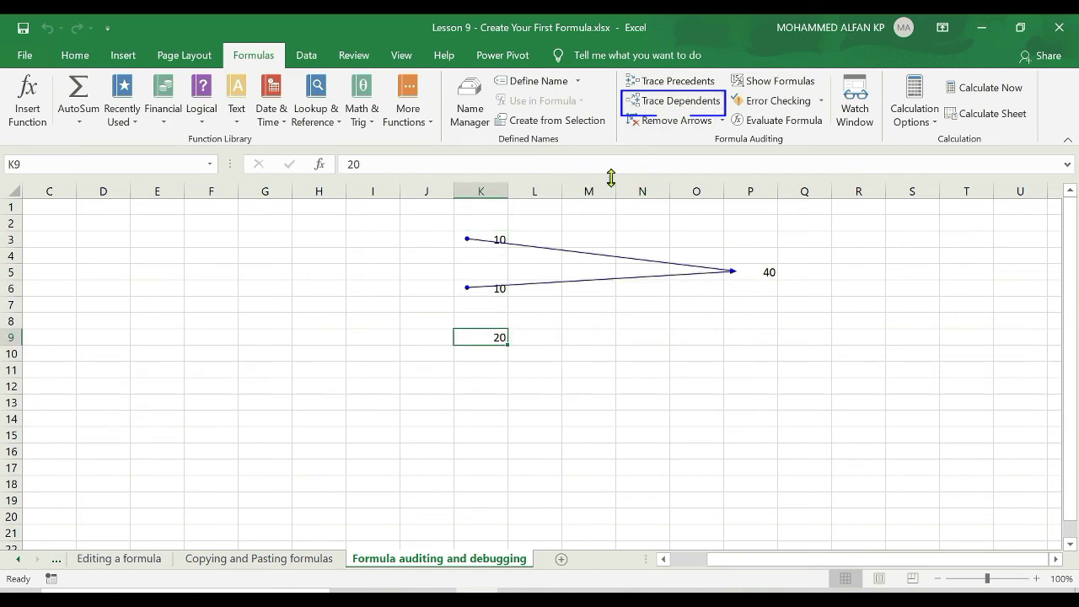
click(679, 103)
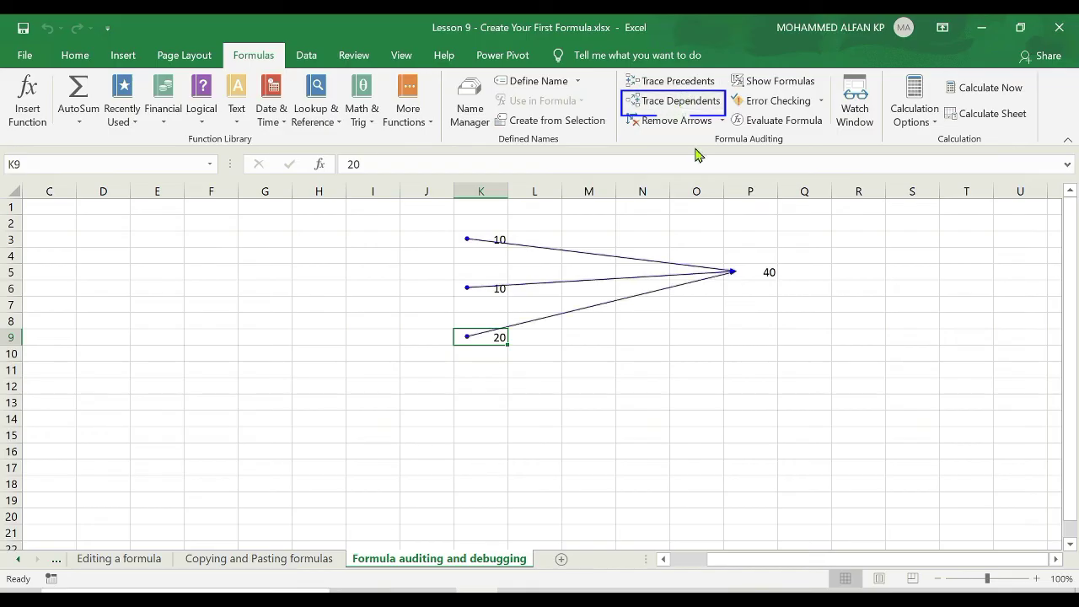
click(687, 125)
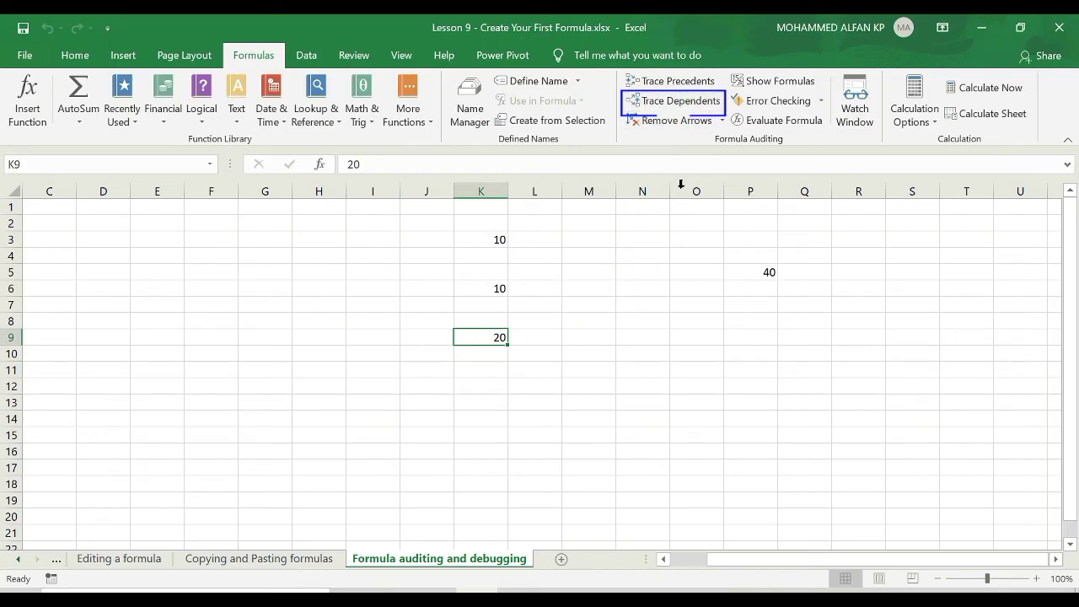
Try to trace the dependents of the formula in cell P5
click(751, 271)
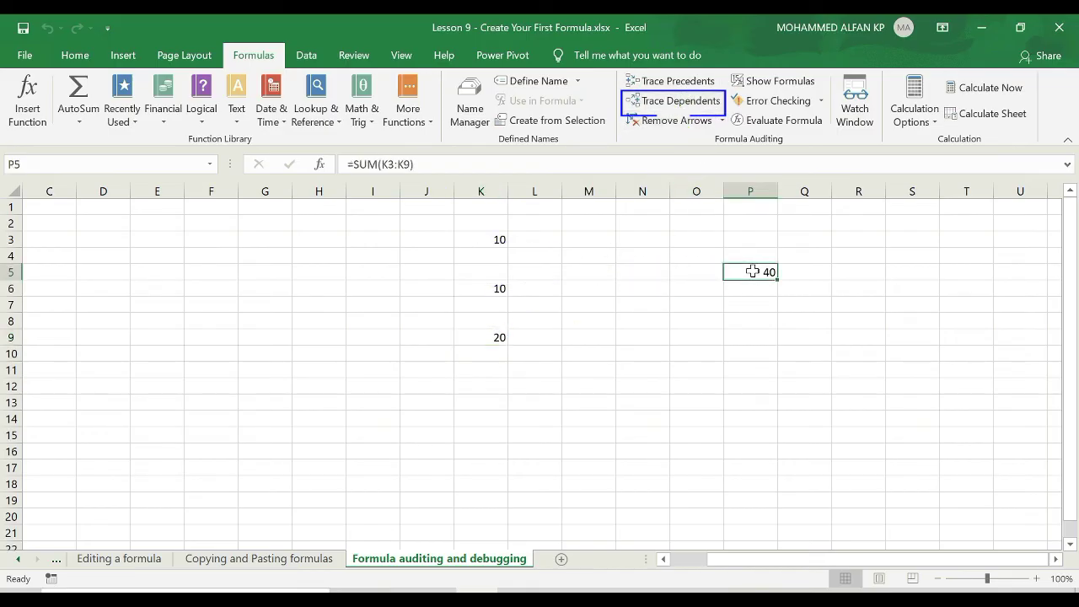
click(676, 112)
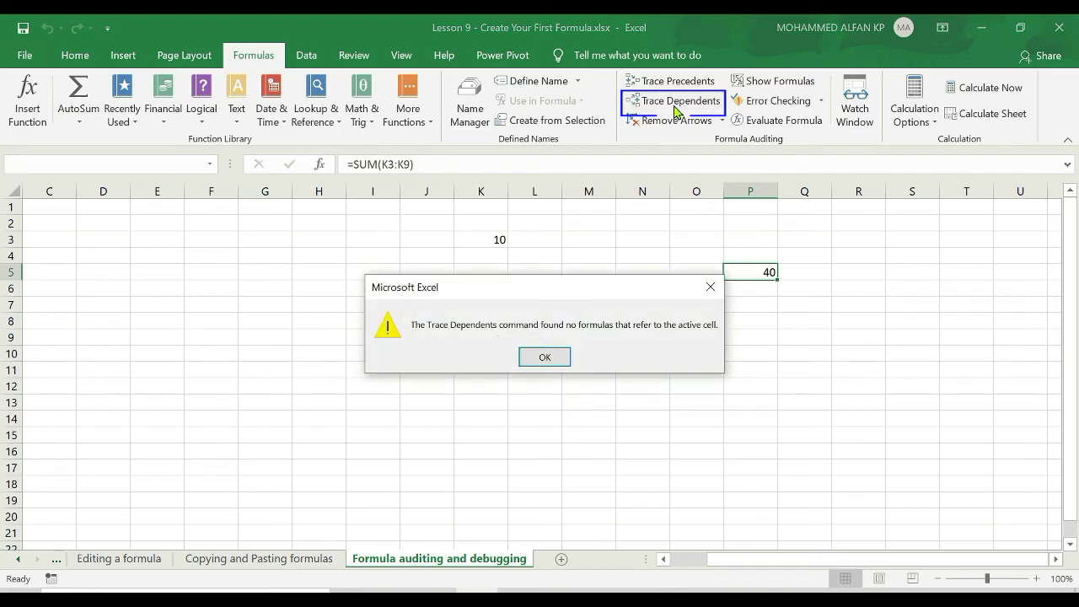
click(710, 284)
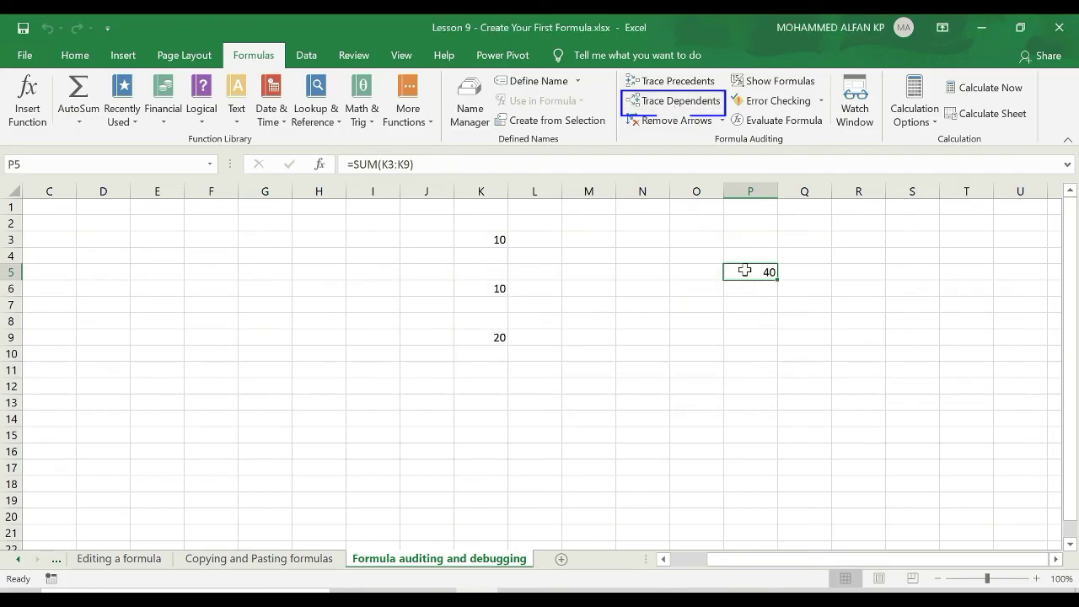
click(494, 243)
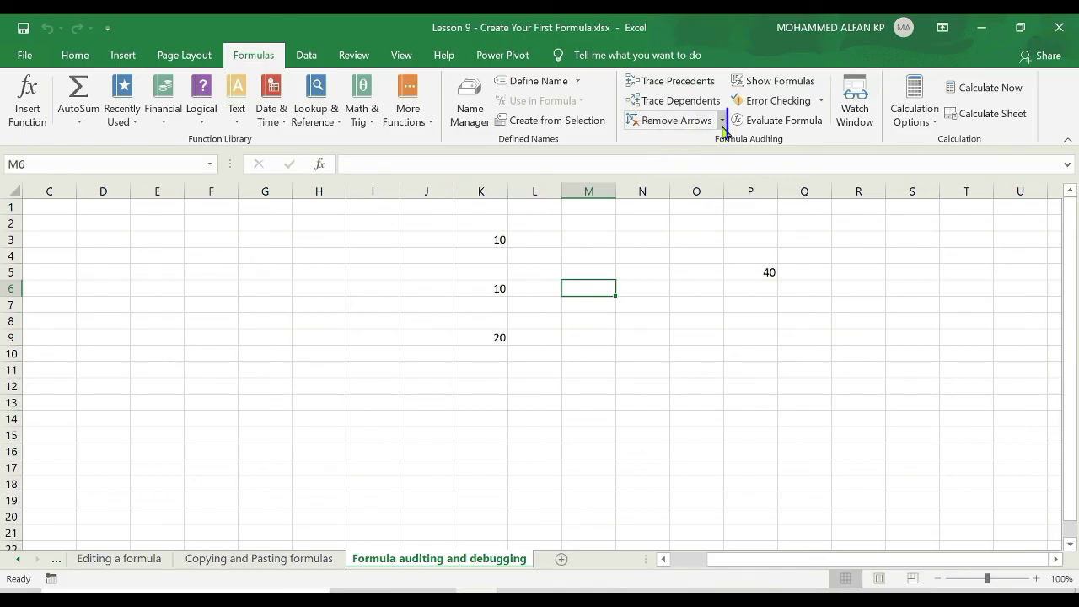
click(722, 122)
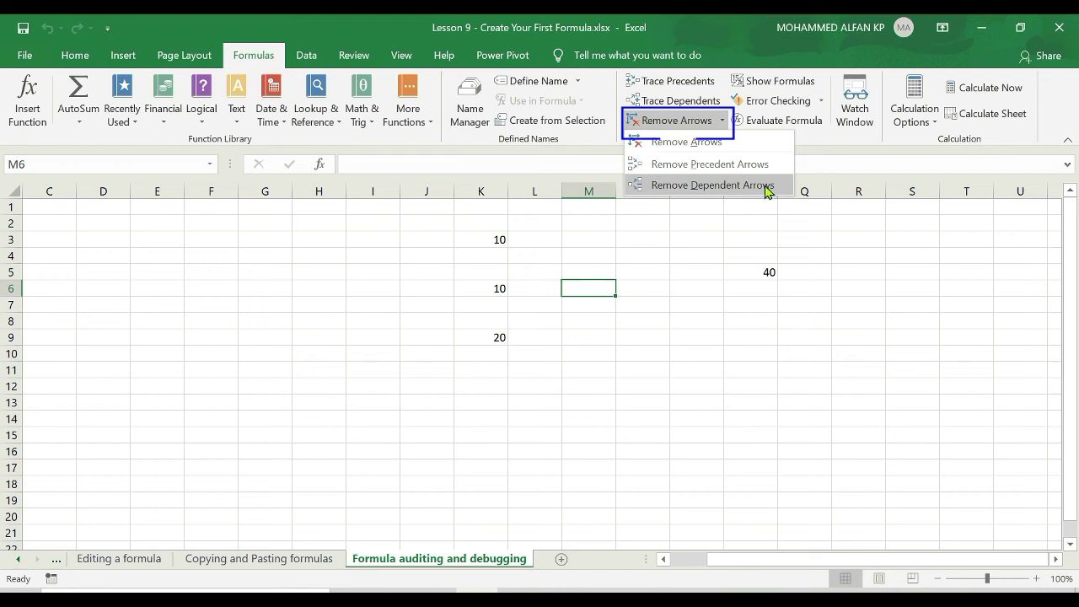
click(720, 241)
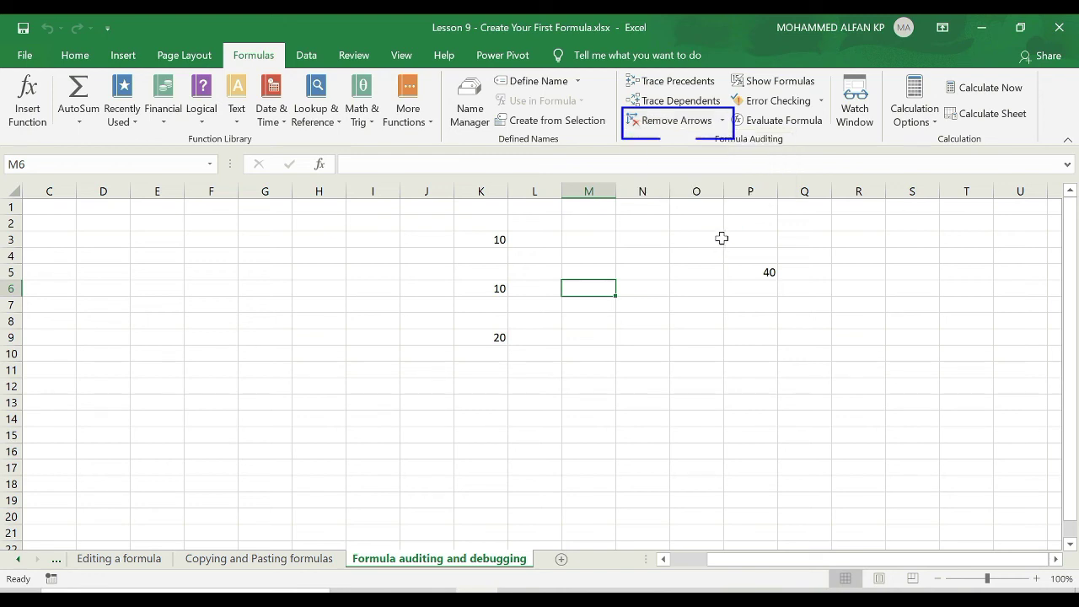
click(753, 271)
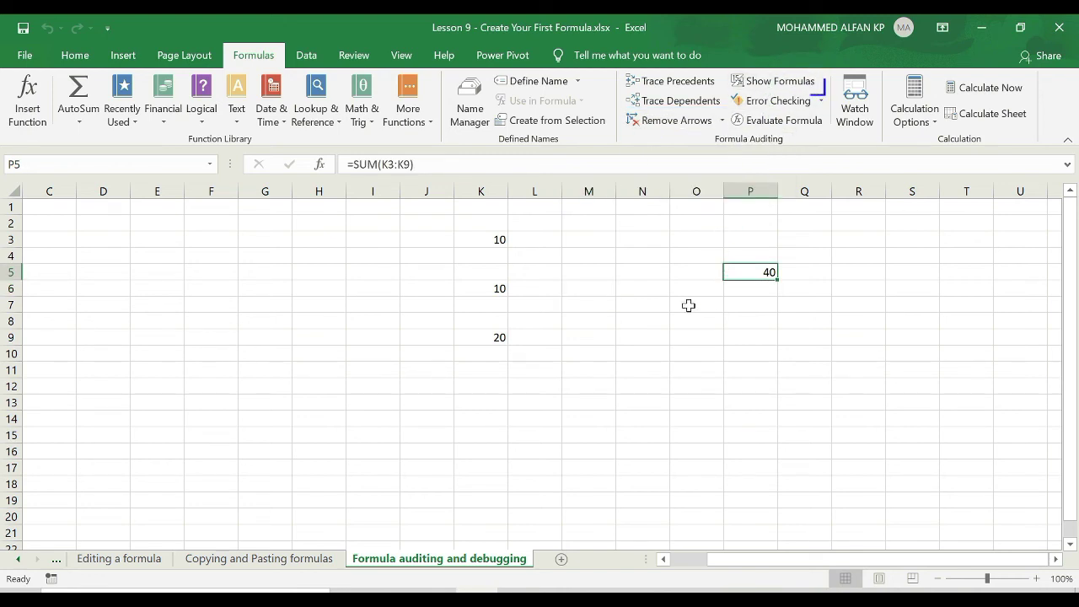
Enter the formula =SUM(P5*10) in cell F5
click(188, 268)
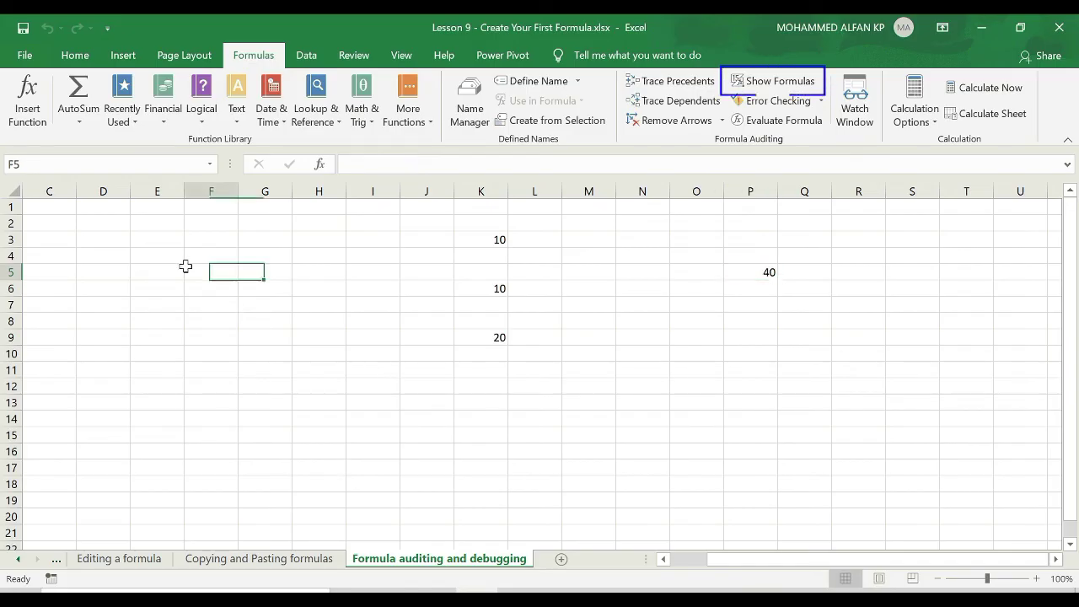
text(=sum()
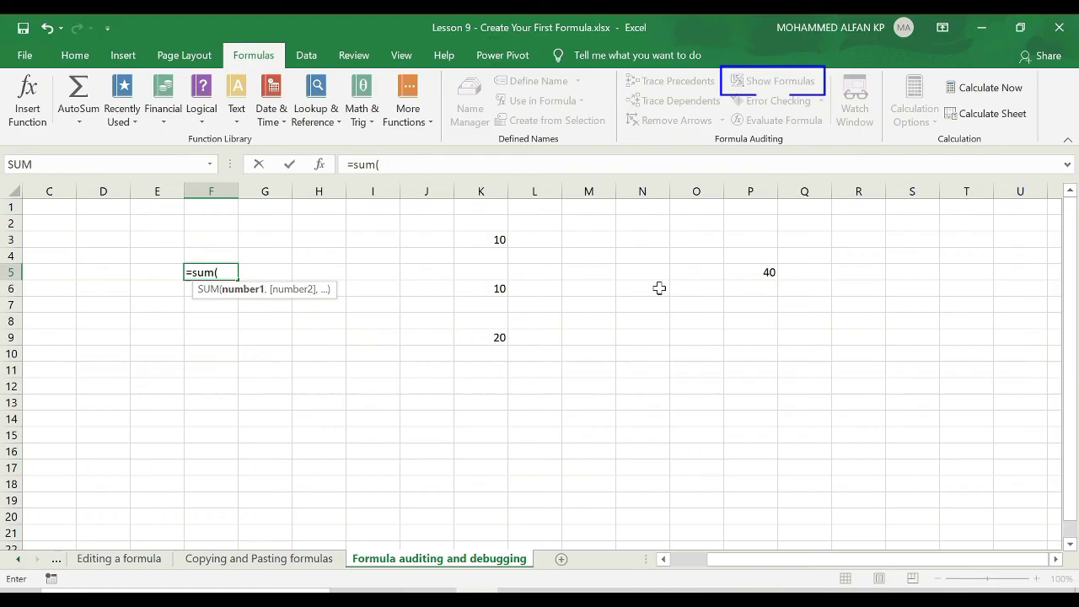
click(750, 272)
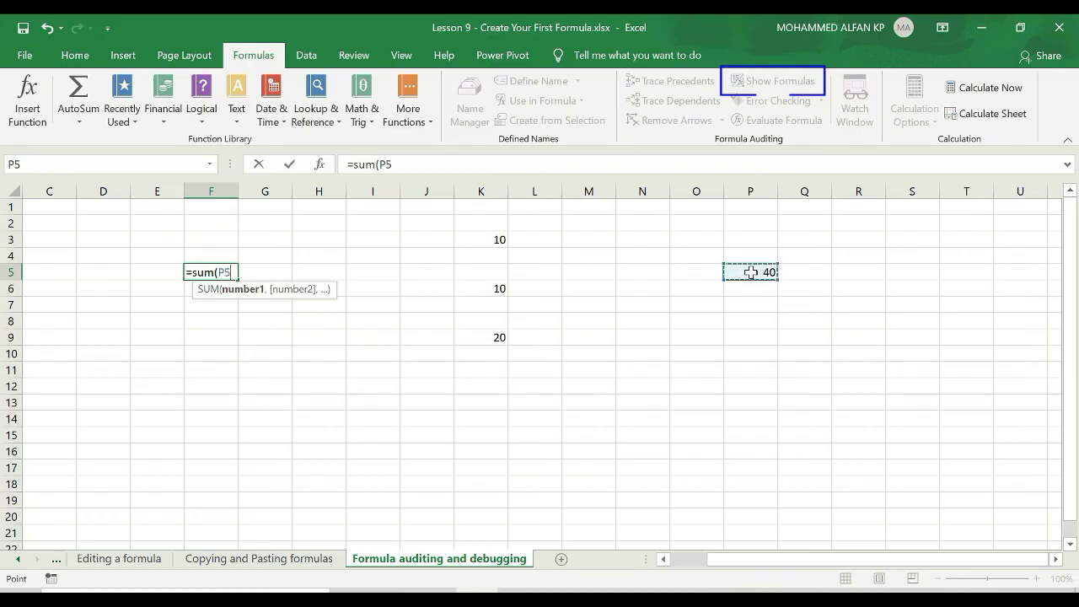
text(*10))
key(Return)
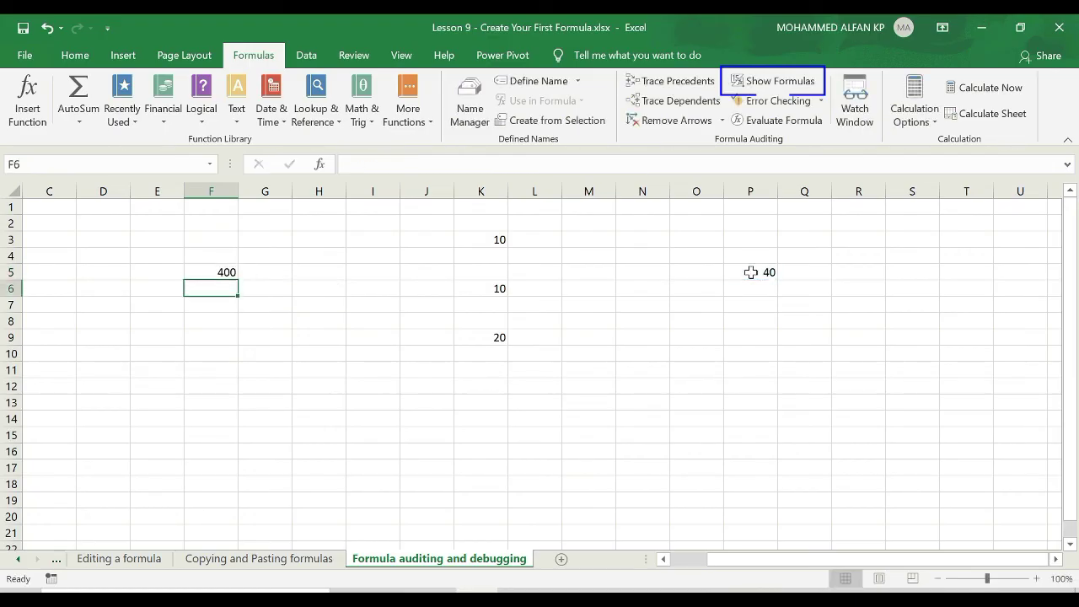
Enter the formula =AVERAGE(F5,P5) in cell M15
click(588, 430)
text(=aver)
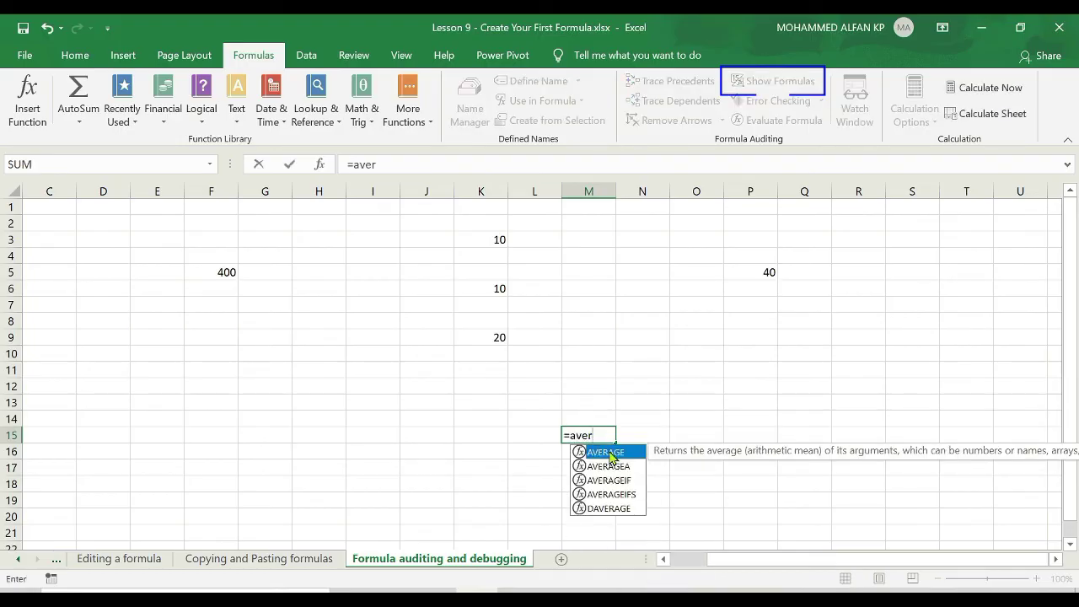
double_click(601, 451)
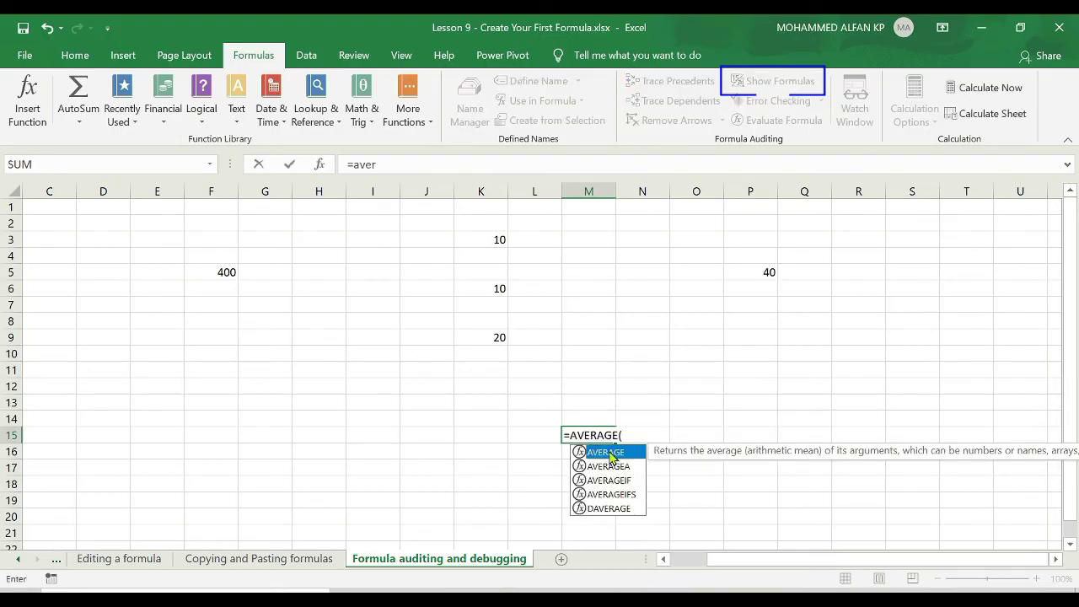
click(224, 271)
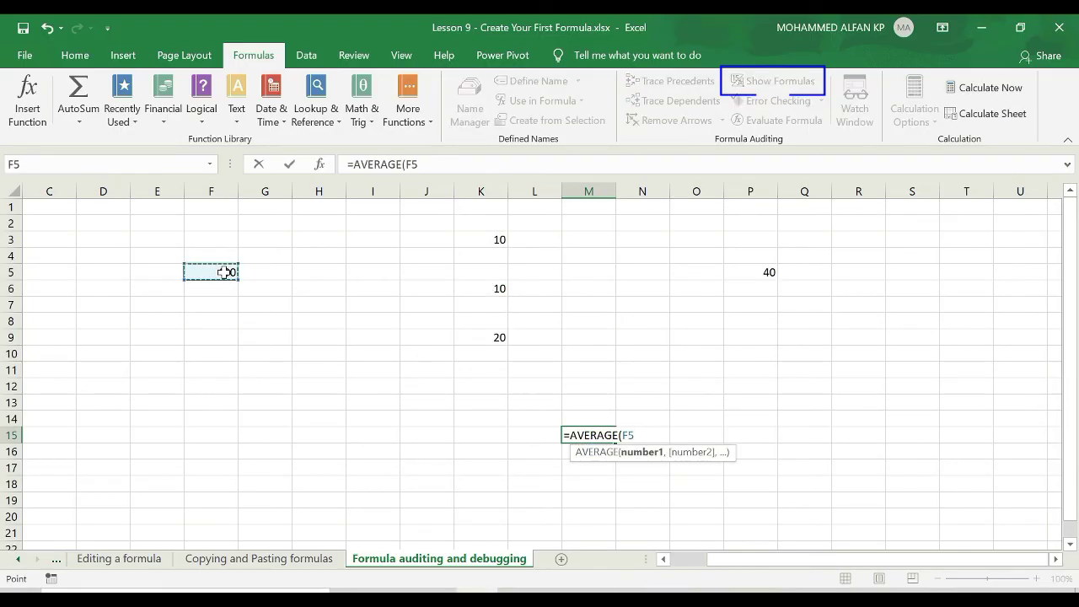
text(+)
click(760, 268)
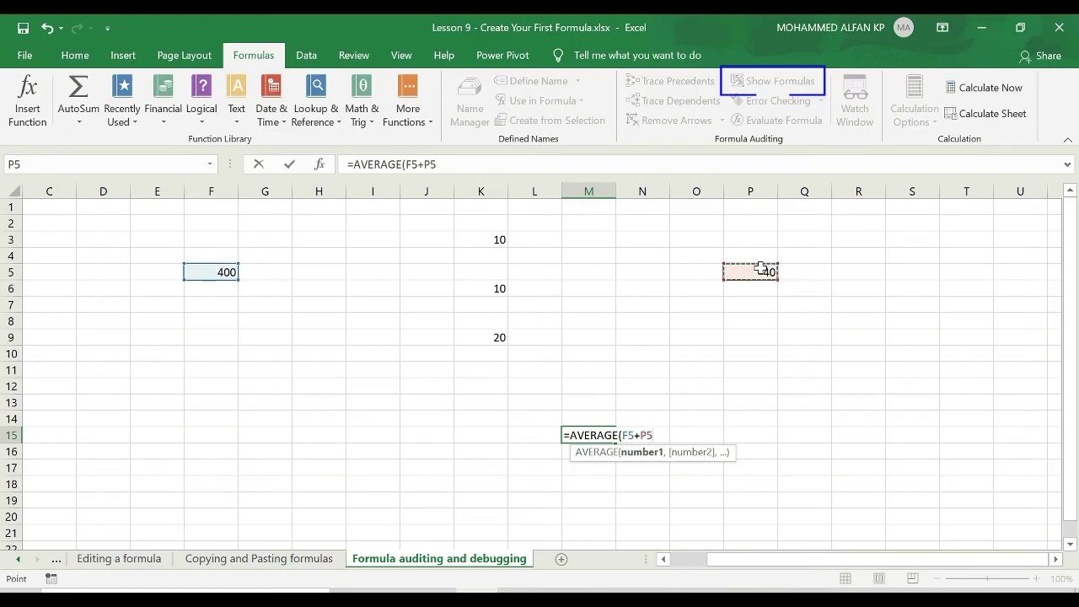
key(BackSpace)
key(BackSpace)
key(BackSpace)
text(,)
click(760, 268)
text())
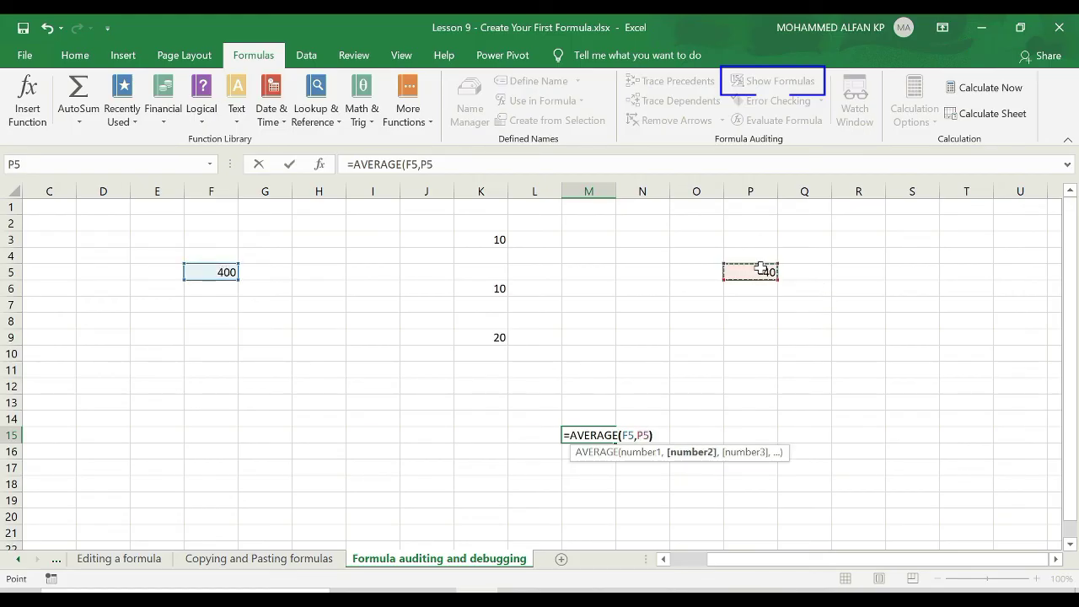
key(Return)
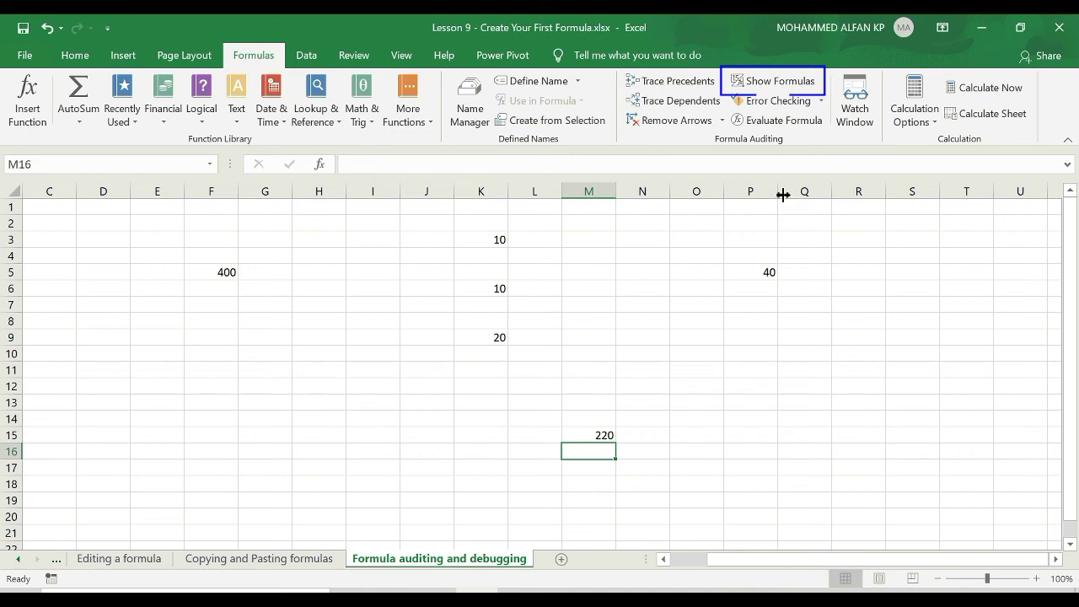
Show the formulas in the sheet's cells, review them across the columns, and switch back to showing values
click(769, 88)
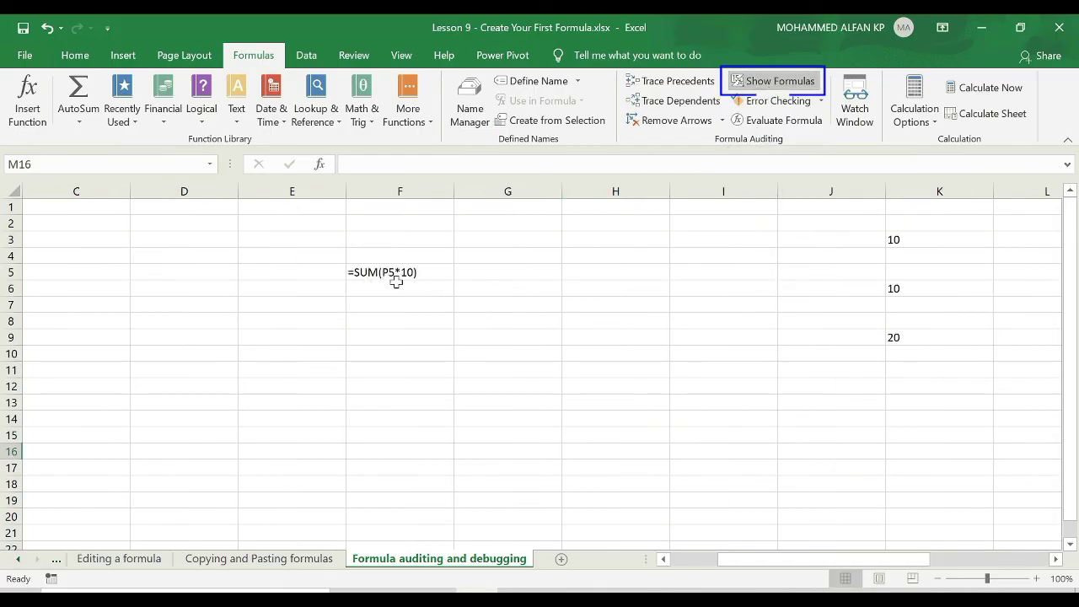
drag(792, 567, 974, 560)
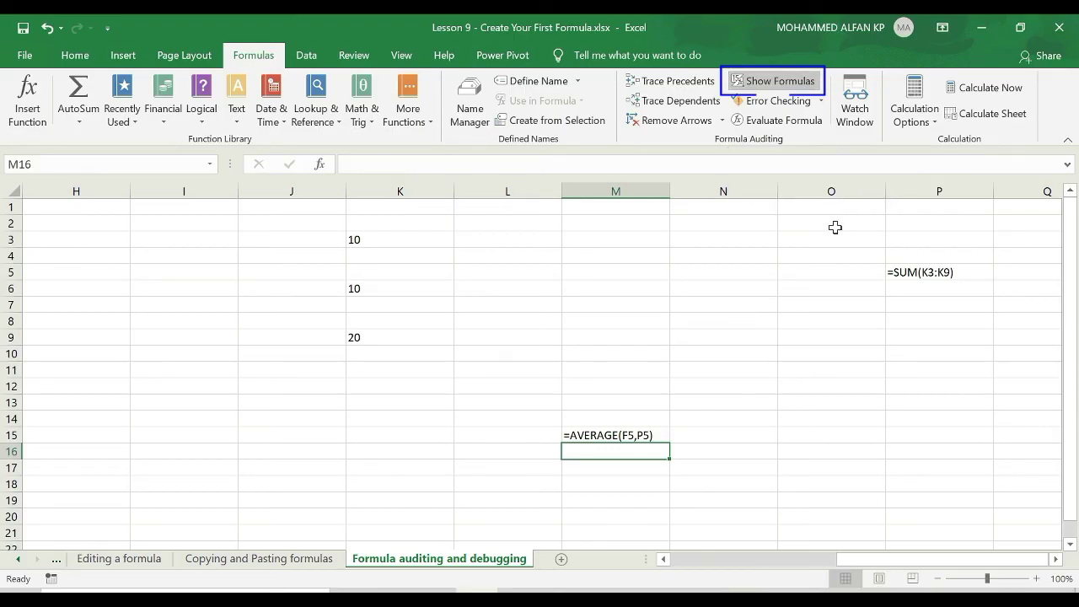
click(786, 85)
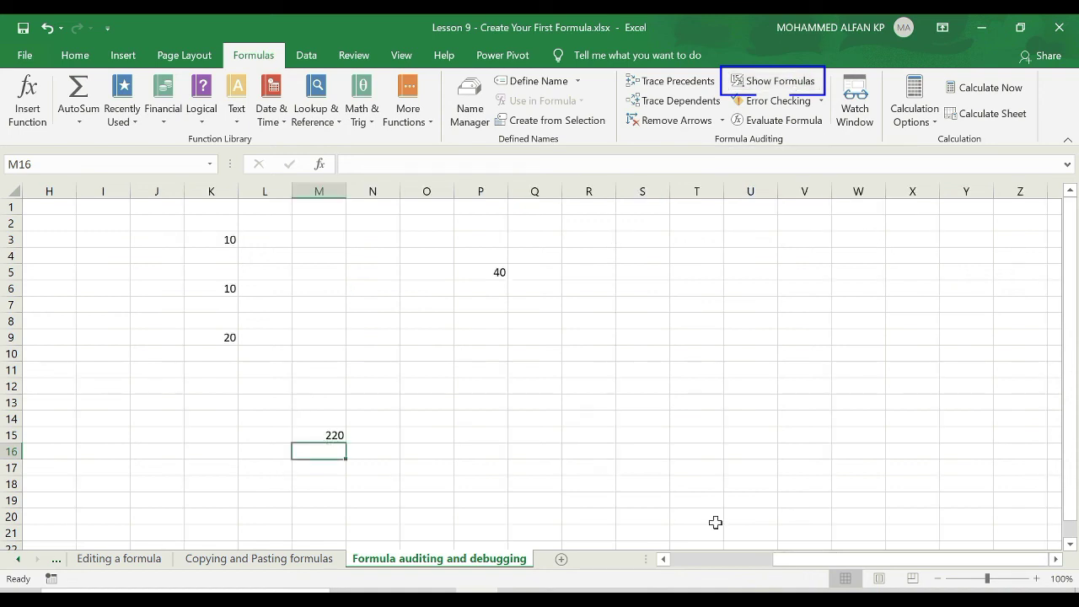
drag(799, 561, 753, 563)
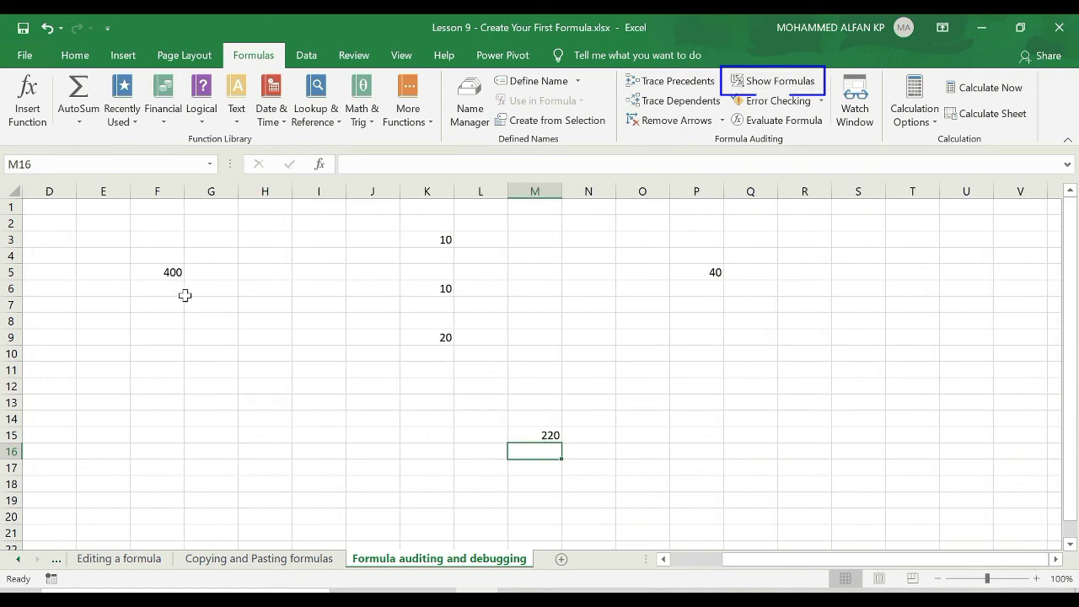
click(662, 433)
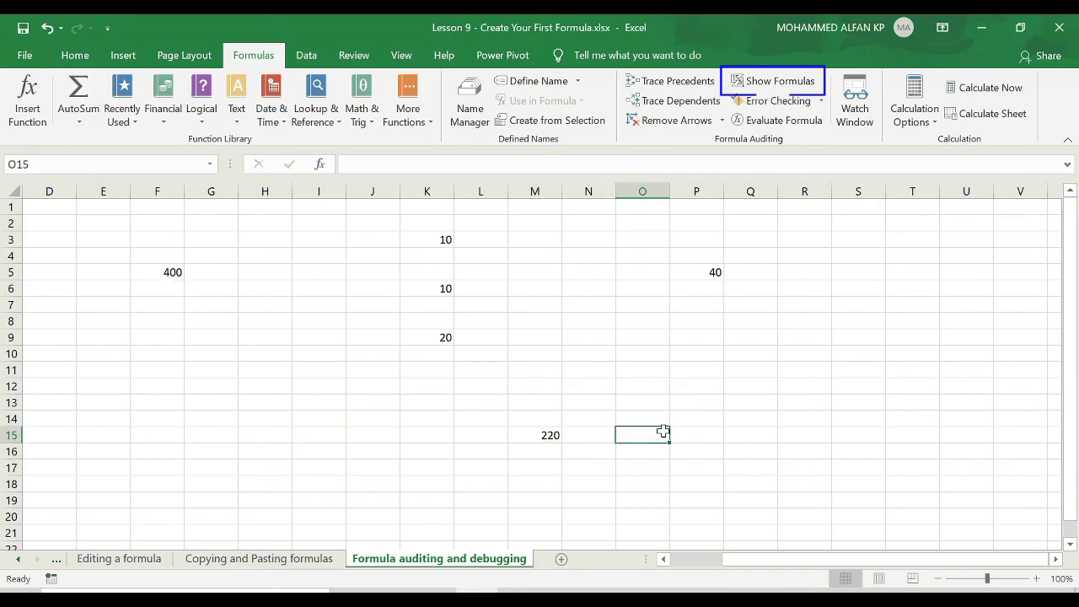
key(Up)
key(Up)
key(Up)
key(Up)
key(Right)
key(Right)
key(Right)
key(Right)
Delete the formulas in cells M15, F5 and P5
click(548, 433)
key(Delete)
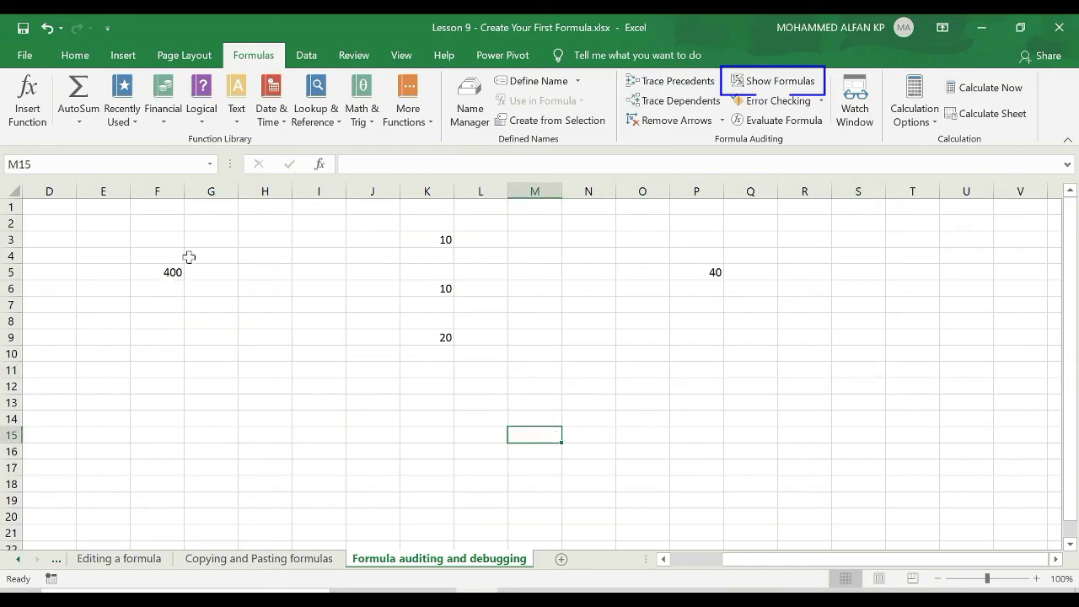
click(176, 267)
key(Delete)
click(716, 271)
key(Delete)
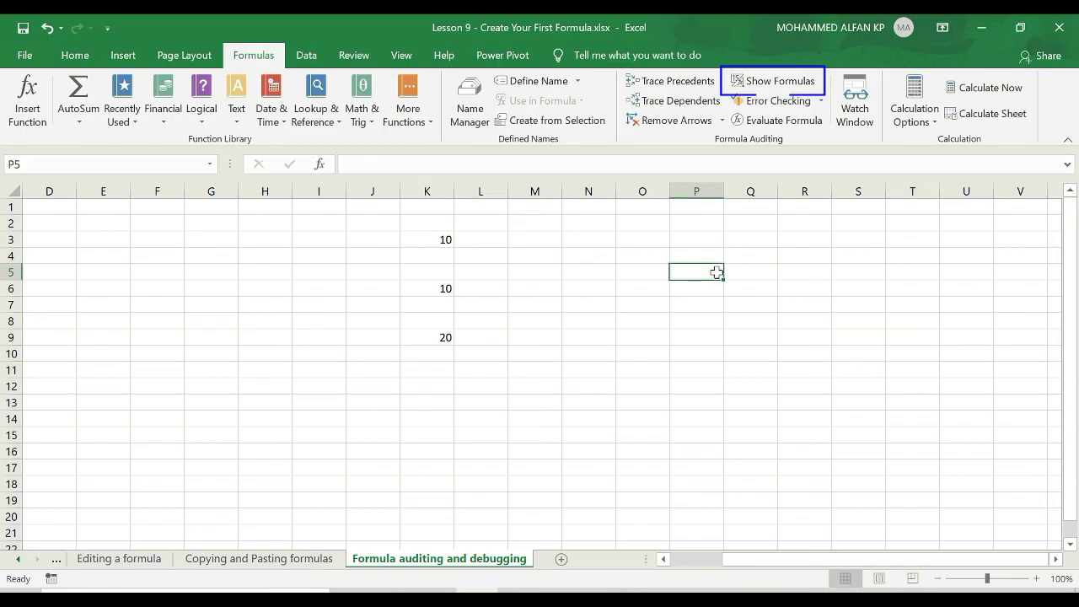
Enter the formula =K3*K6-K9 in cell N5
click(610, 270)
text(=)
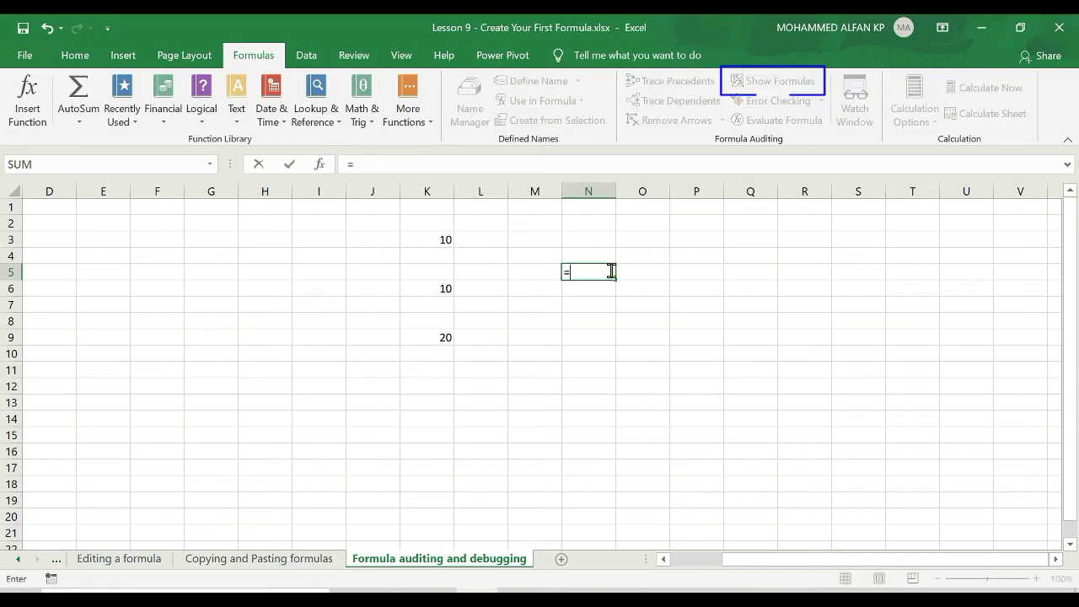
click(429, 237)
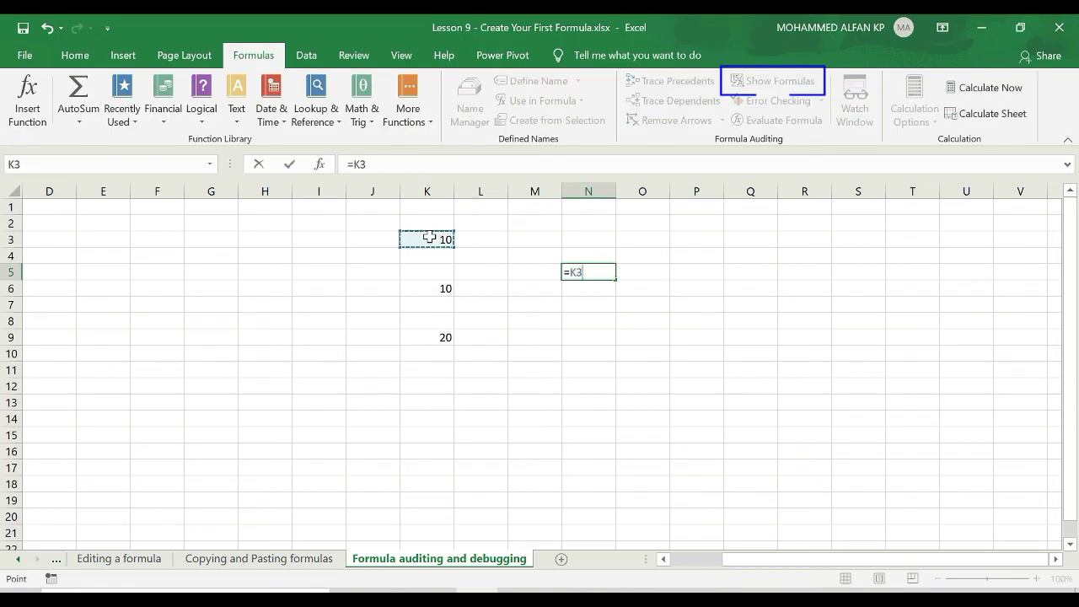
text(*)
click(442, 286)
text(-)
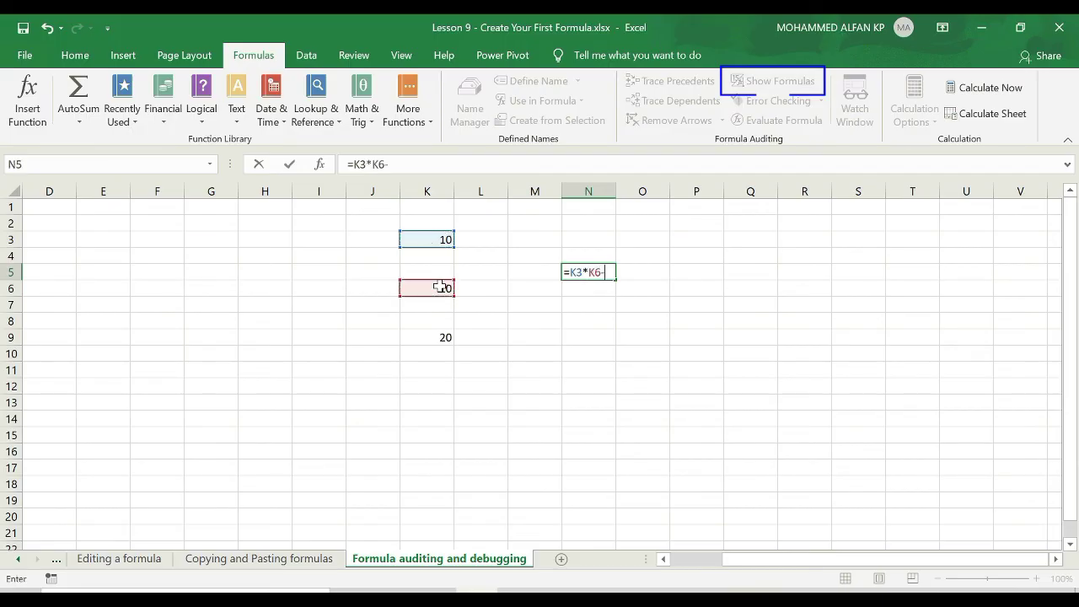
click(420, 336)
key(Return)
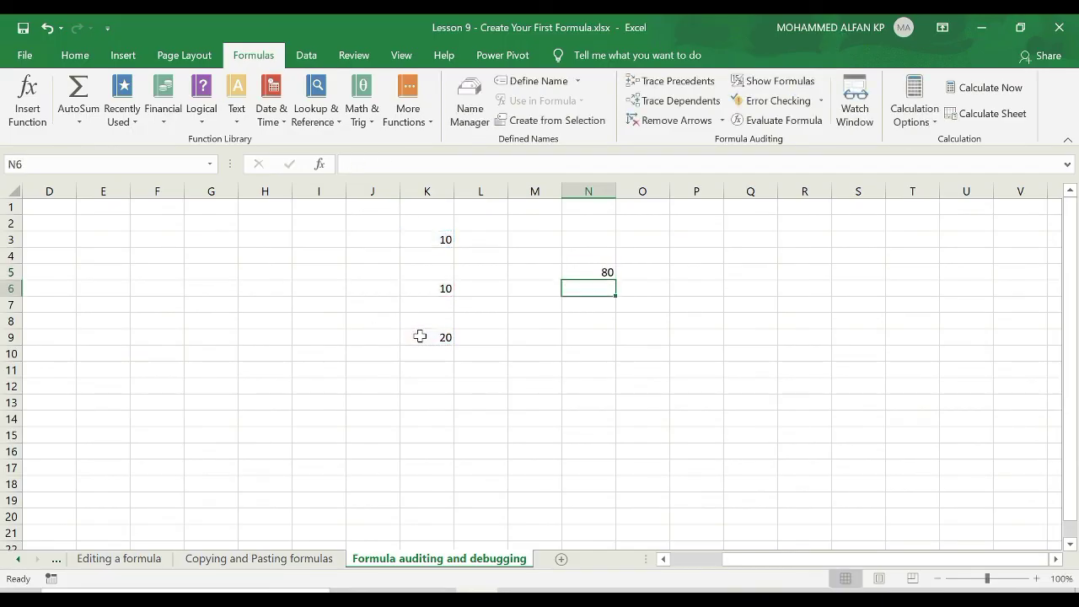
Evaluate the formula in N5 step by step through to its final result, and close the evaluation
click(581, 273)
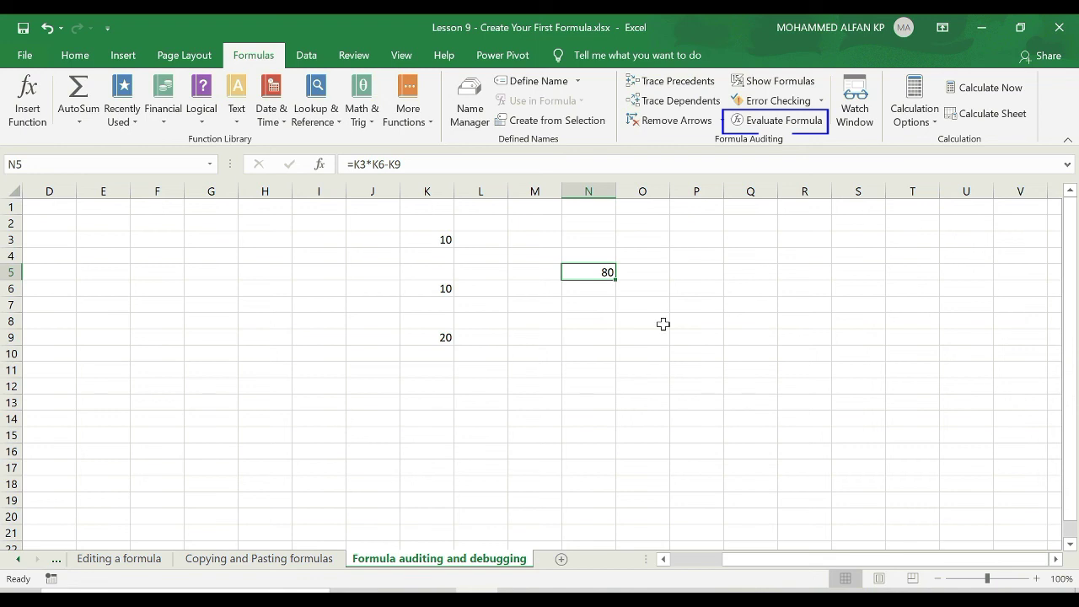
click(795, 129)
drag(503, 362, 467, 334)
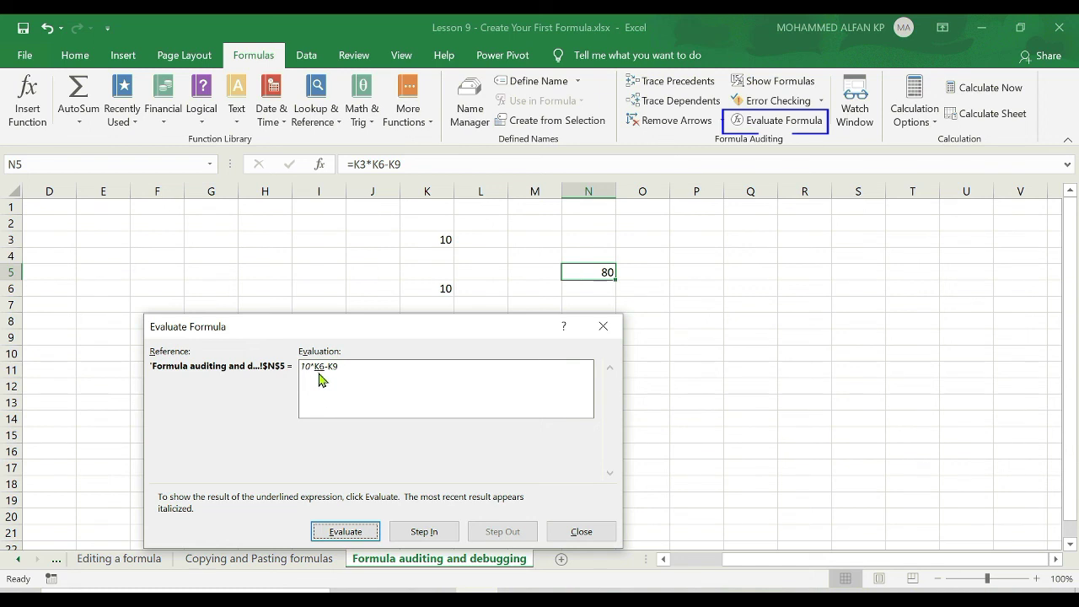
click(338, 533)
click(345, 532)
drag(472, 327, 923, 322)
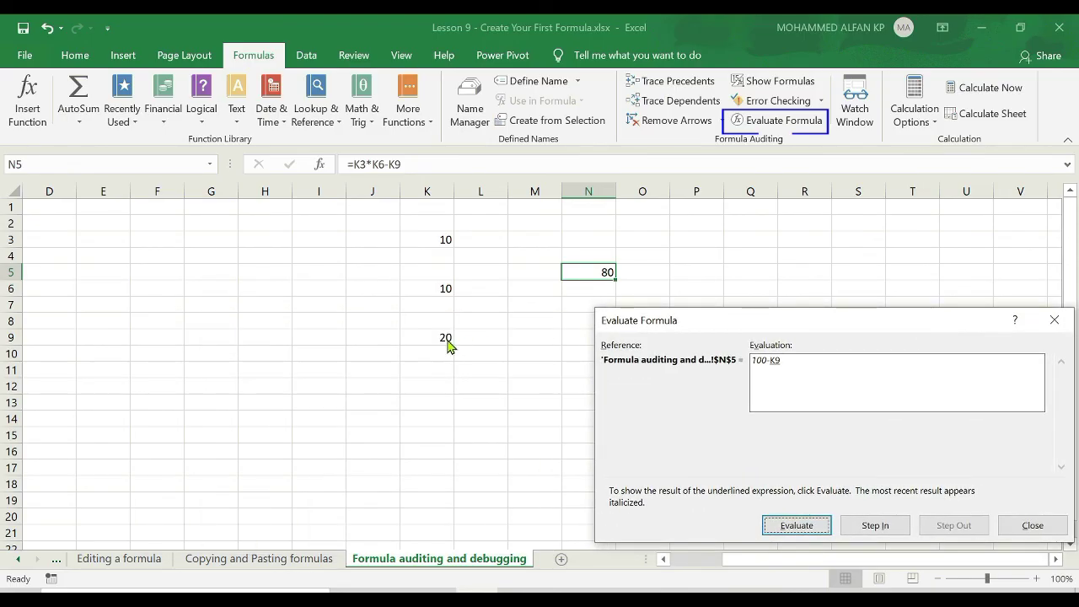
click(801, 528)
click(805, 531)
drag(812, 325, 728, 247)
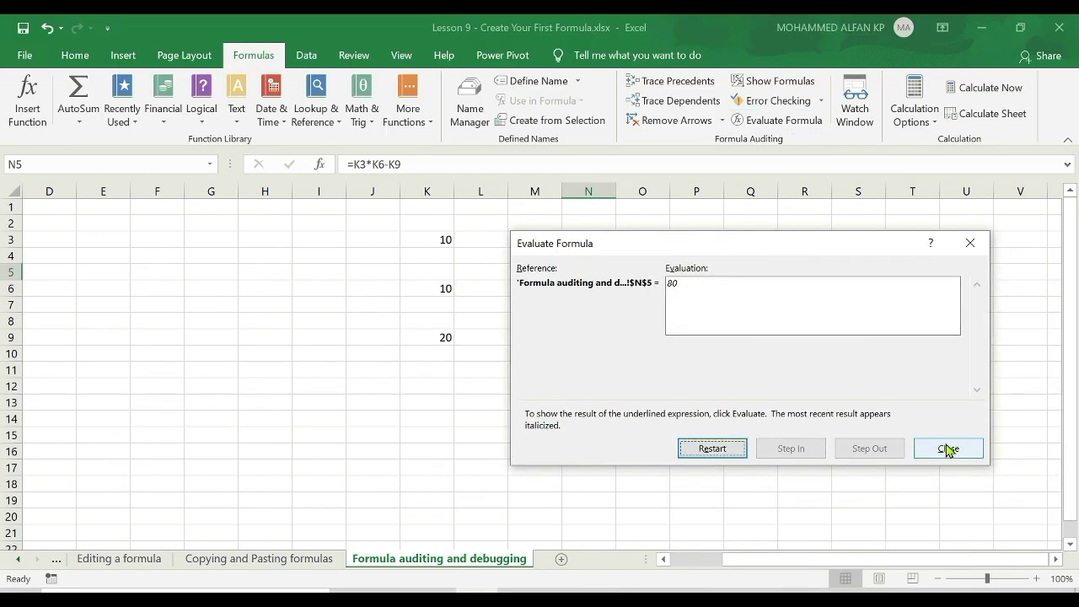
click(947, 450)
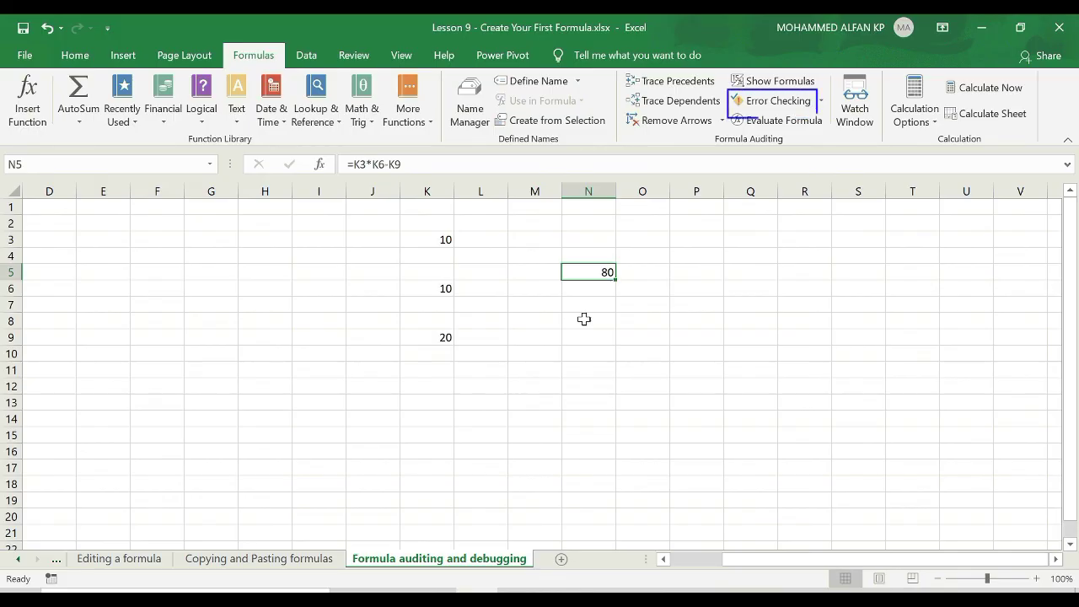
Replace the formula in cell N5 with the deliberately faulty formula =K3*K6x
key(Delete)
text(=)
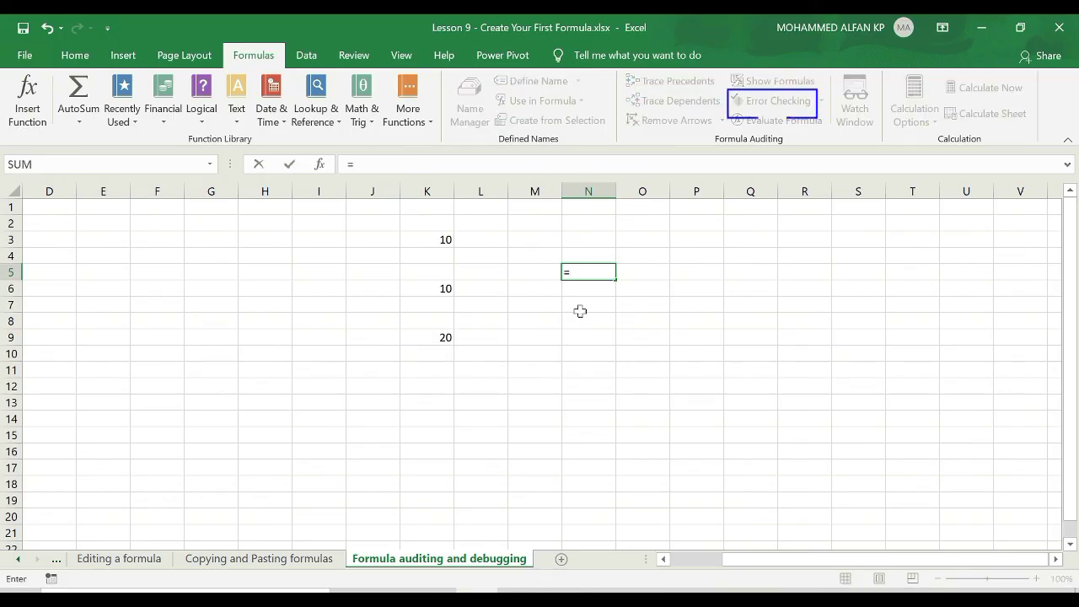
click(437, 240)
text(*)
click(424, 288)
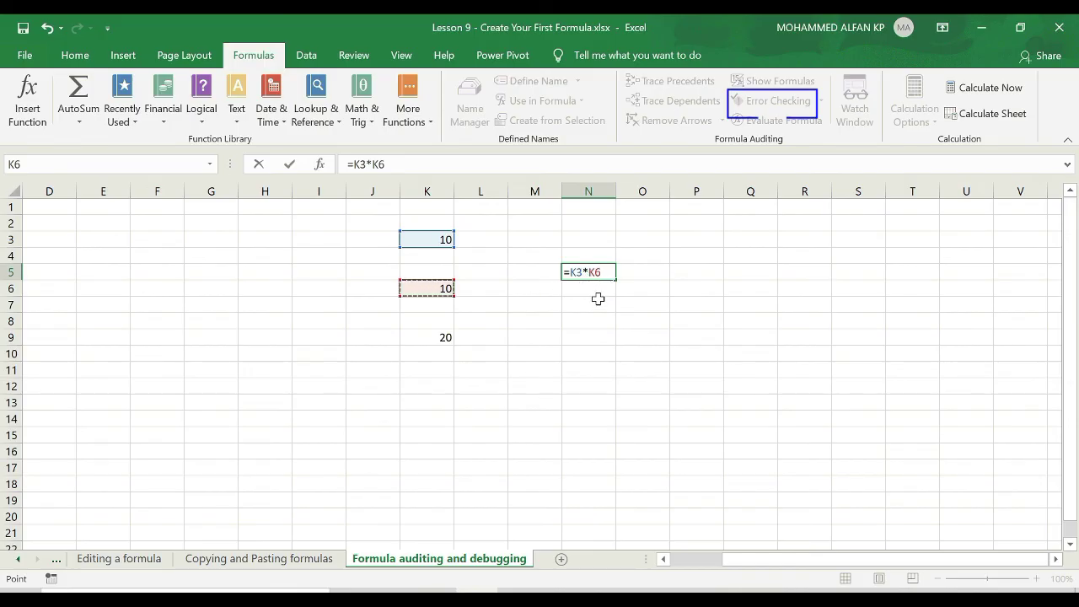
text(x)
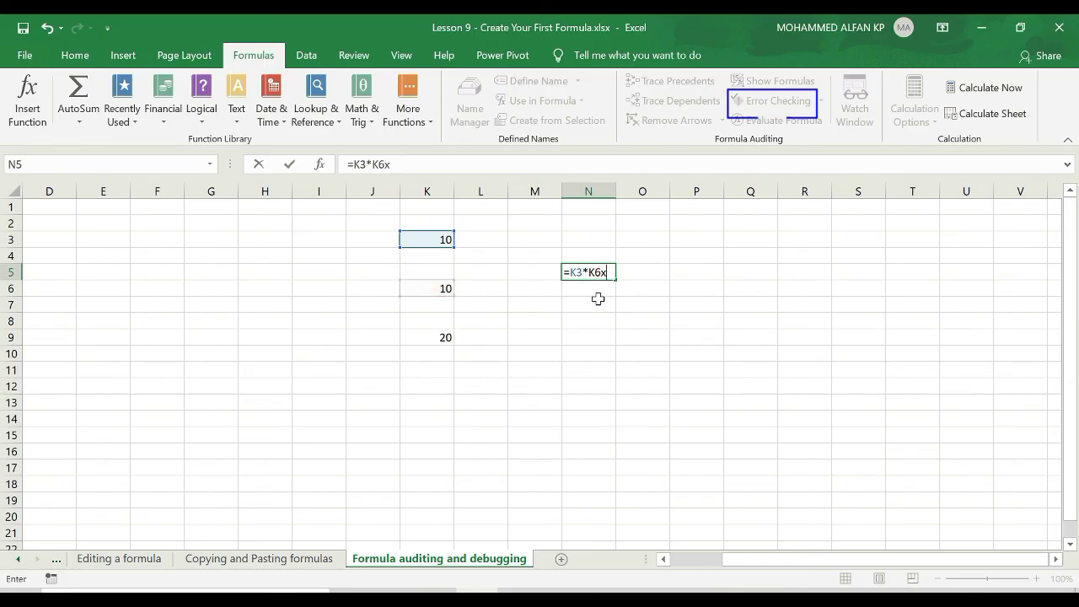
click(442, 339)
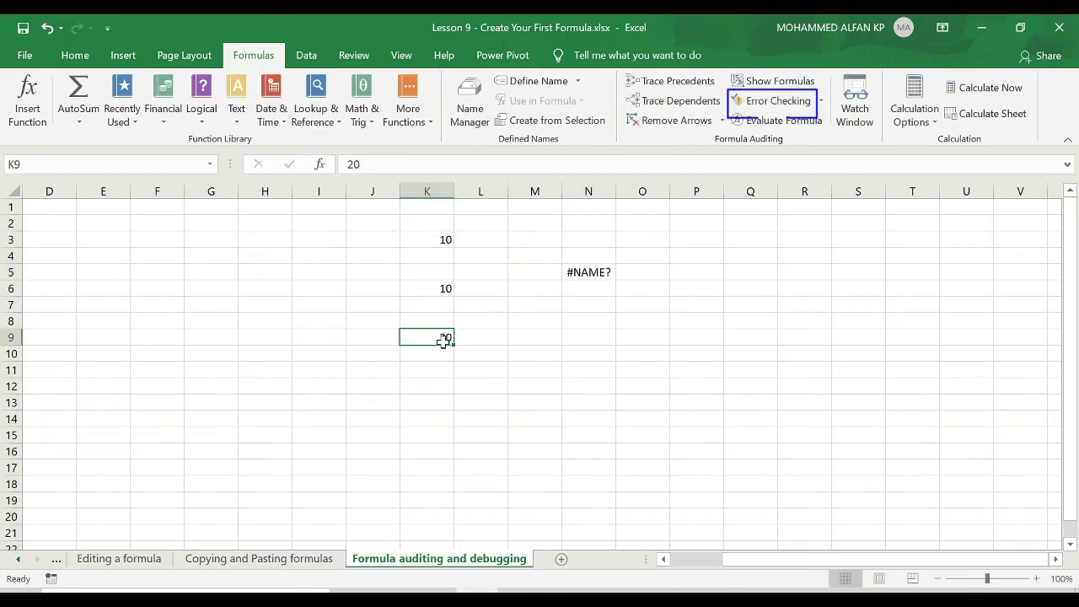
Run error checking on cell N5, look through the online help for its error, and close the help page
click(588, 272)
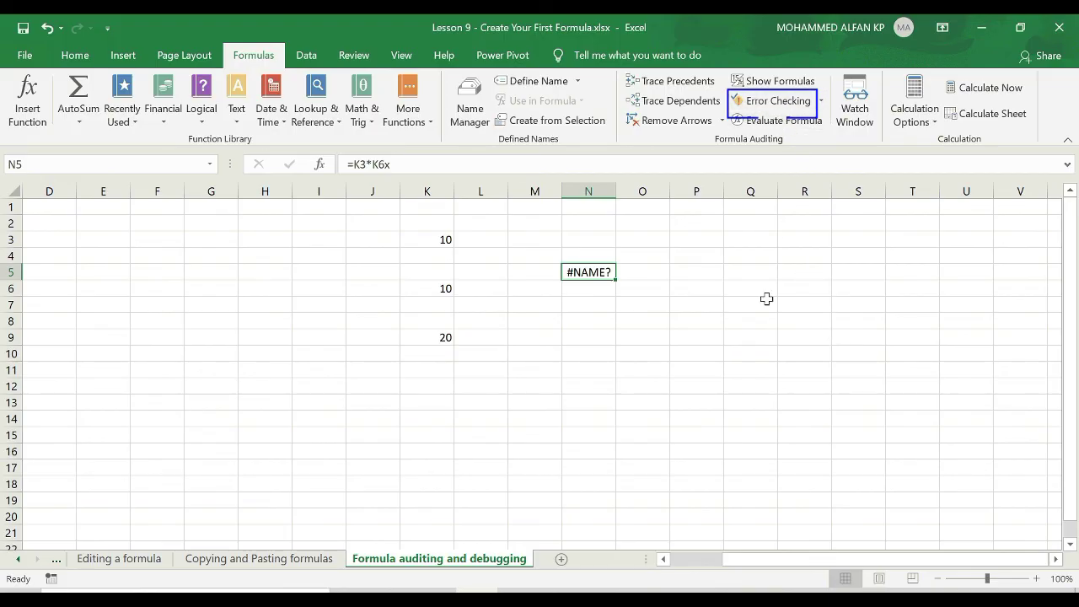
click(771, 110)
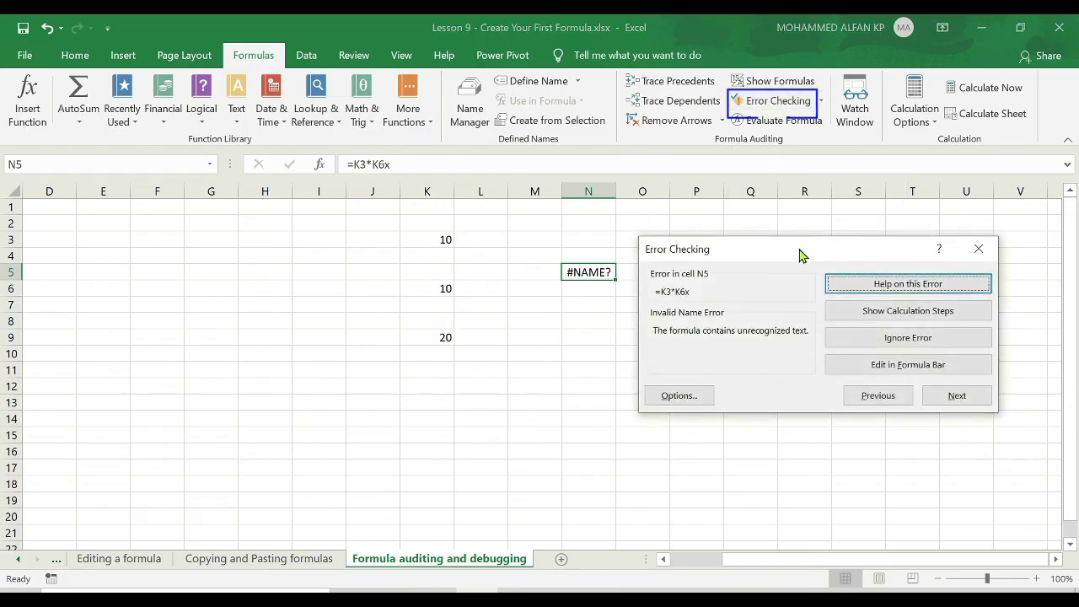
drag(800, 252, 814, 308)
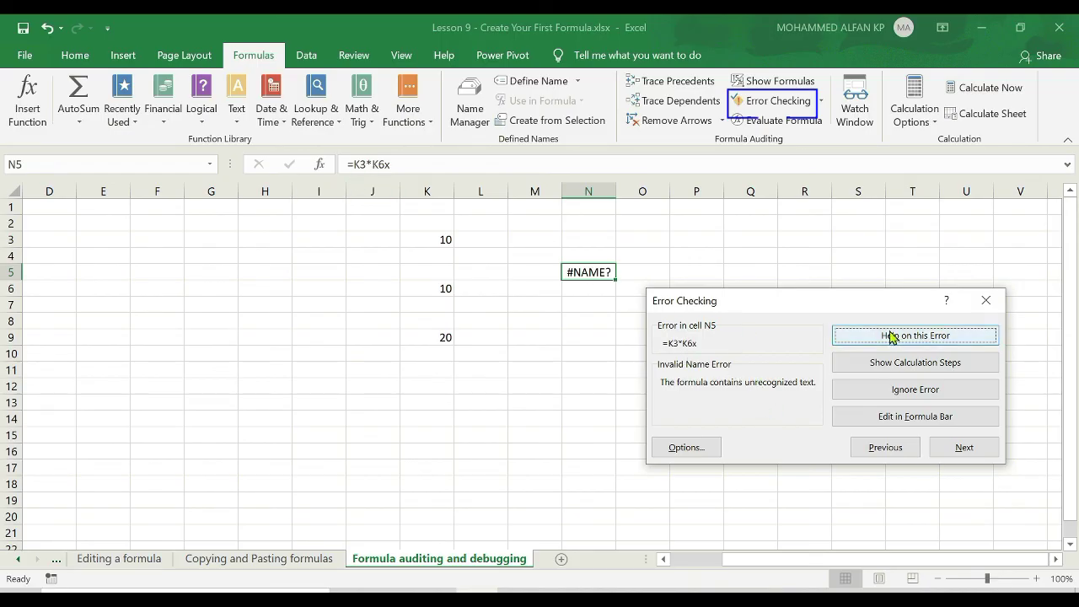
click(957, 338)
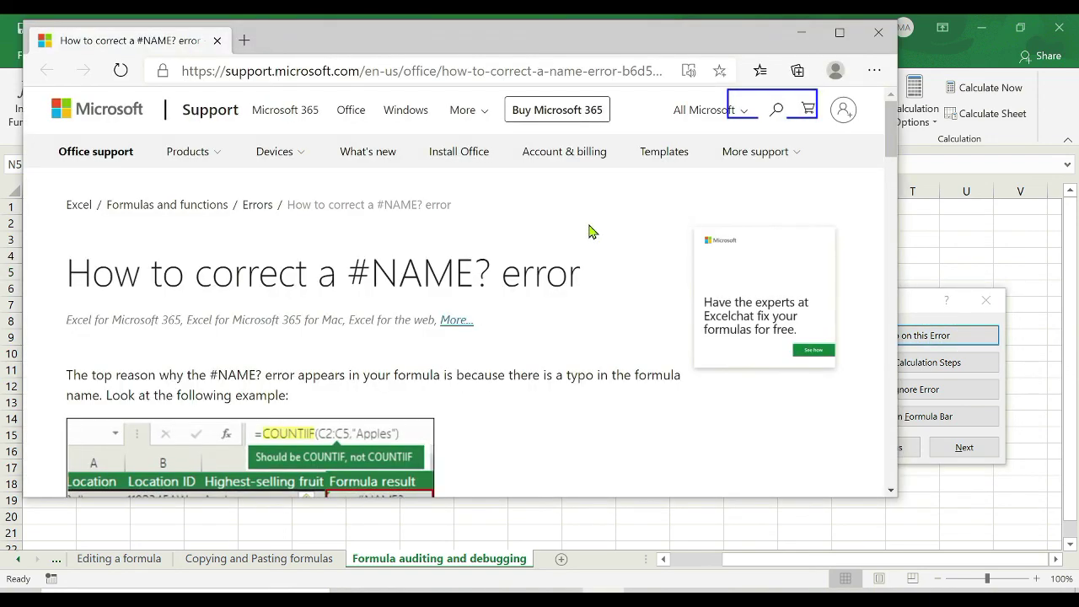
scroll(590, 232, down, 5)
click(878, 32)
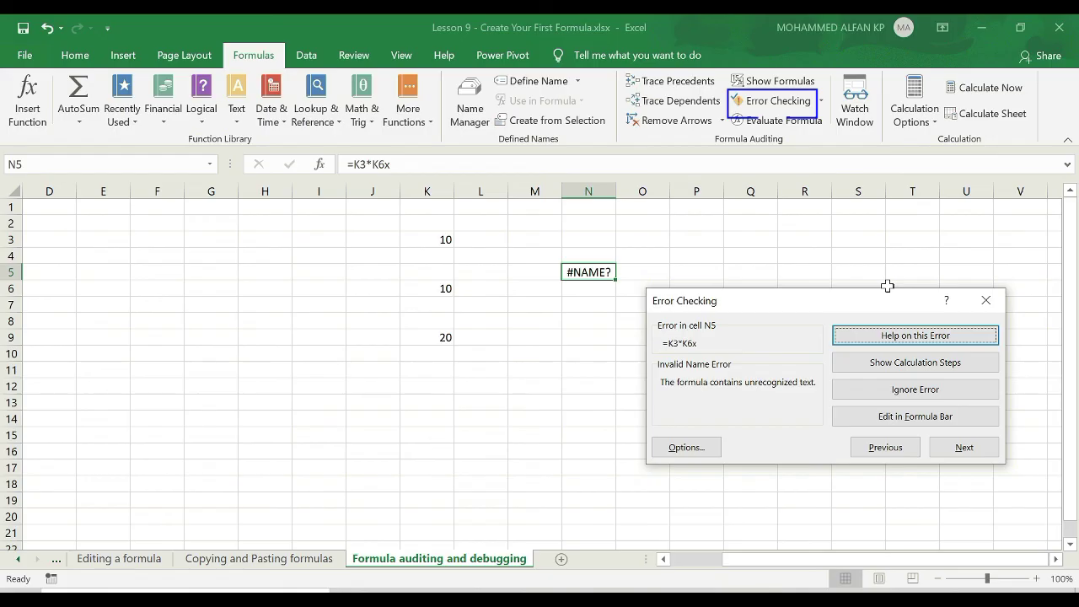
Show the calculation steps for the error in N5, evaluate them through to the end, and close the evaluation
click(911, 370)
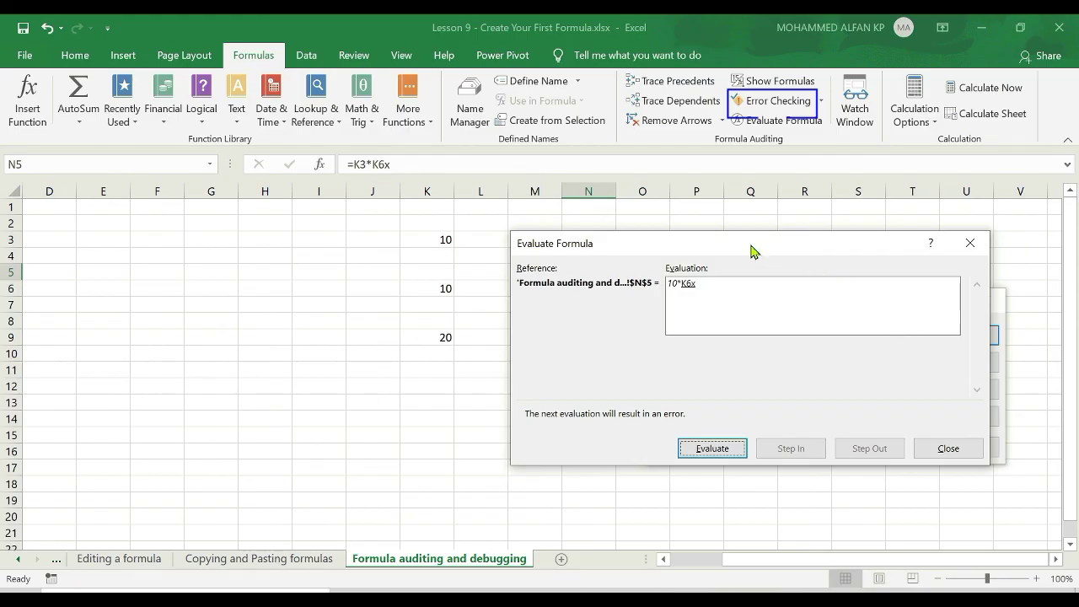
drag(750, 271, 742, 270)
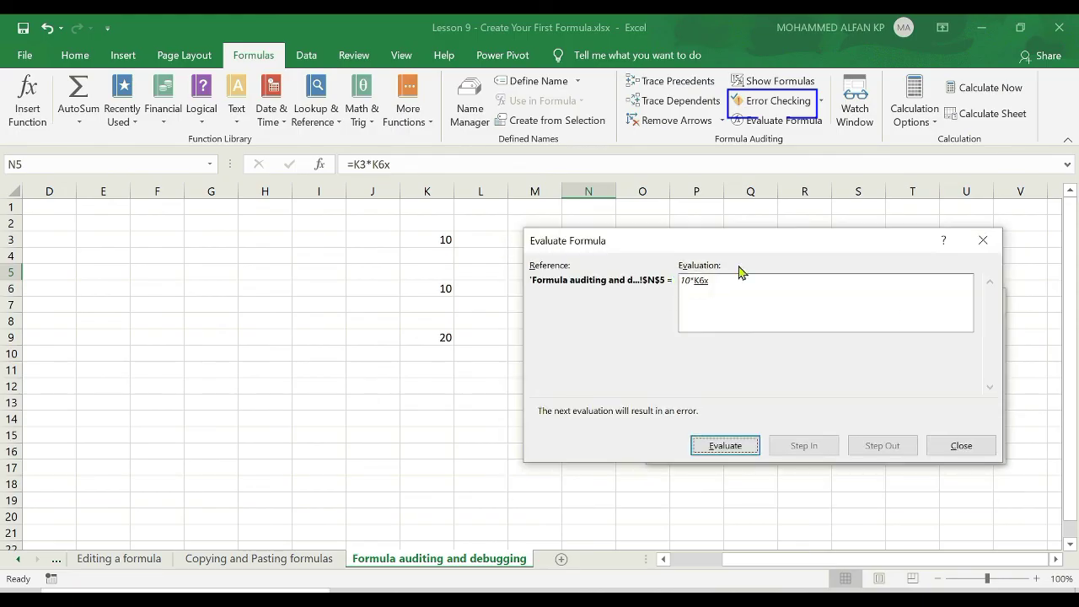
click(738, 449)
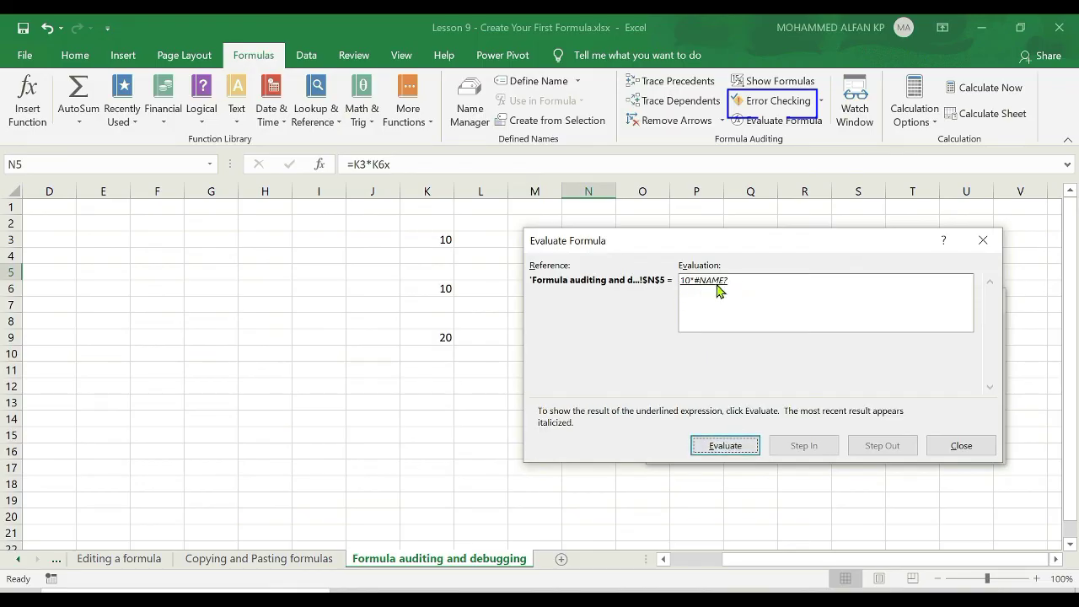
click(725, 447)
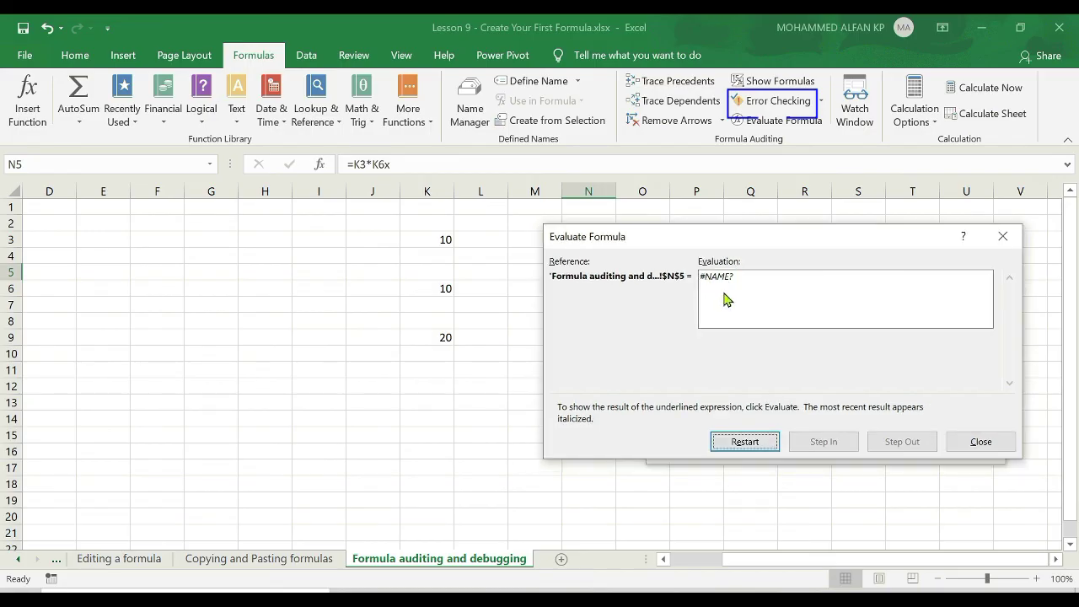
drag(788, 238, 603, 272)
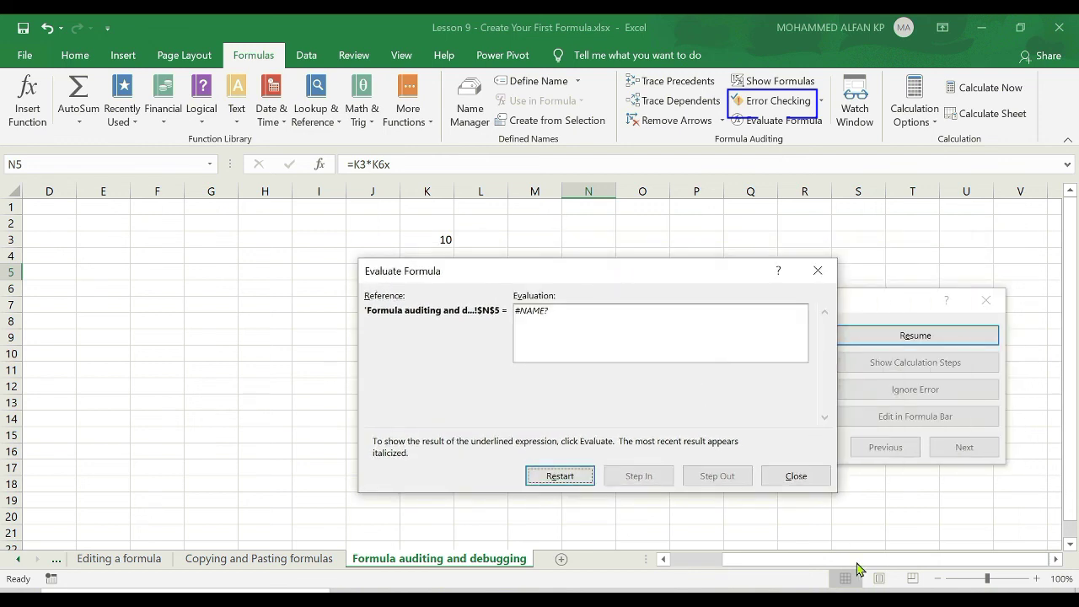
click(792, 477)
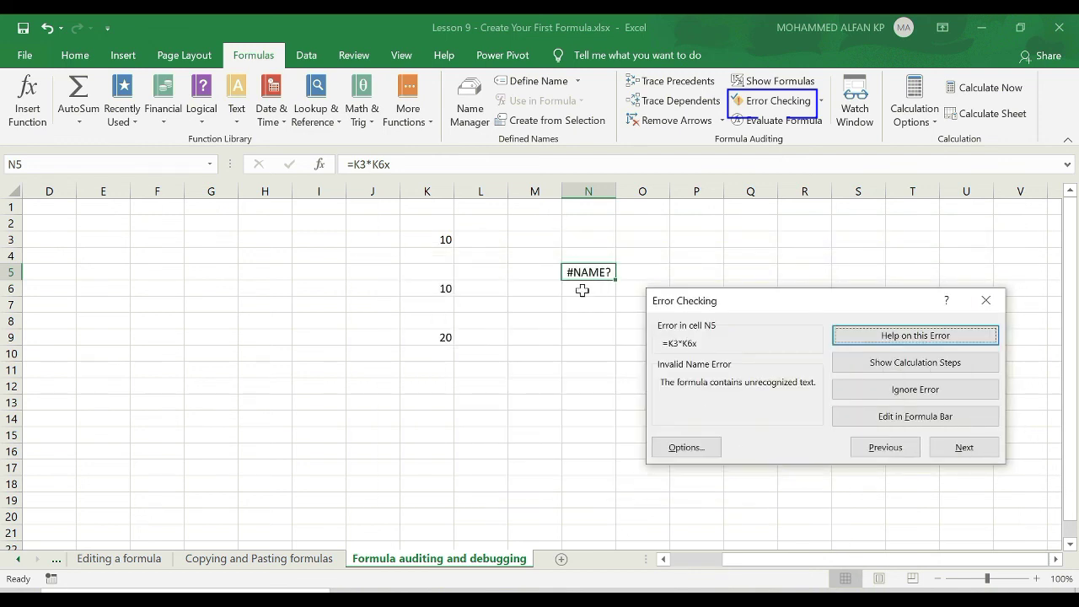
Ignore the error found in cell N5 and finish the error check
click(936, 393)
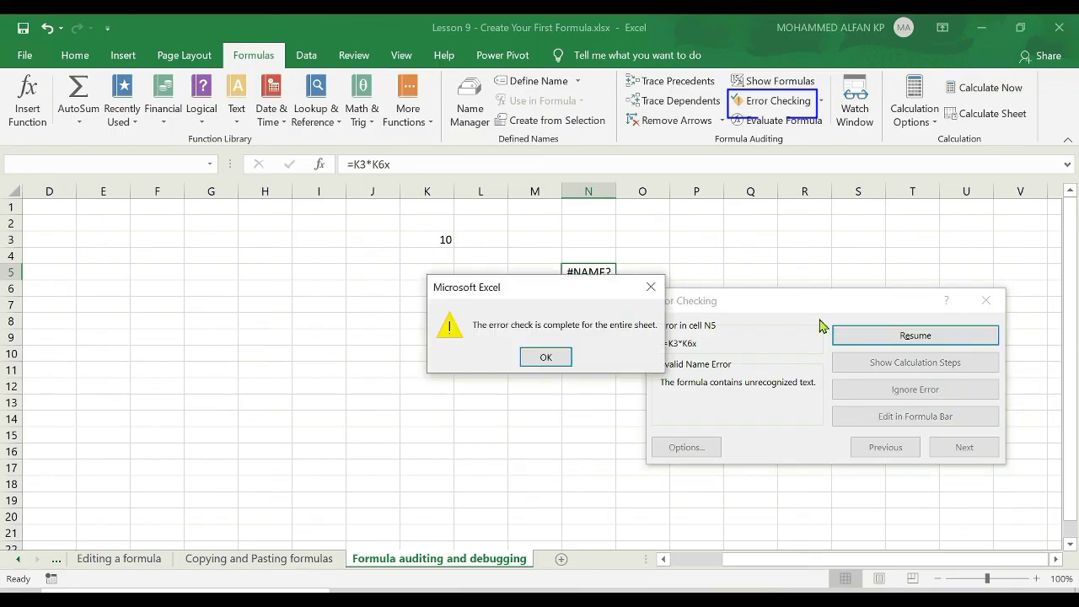
click(545, 355)
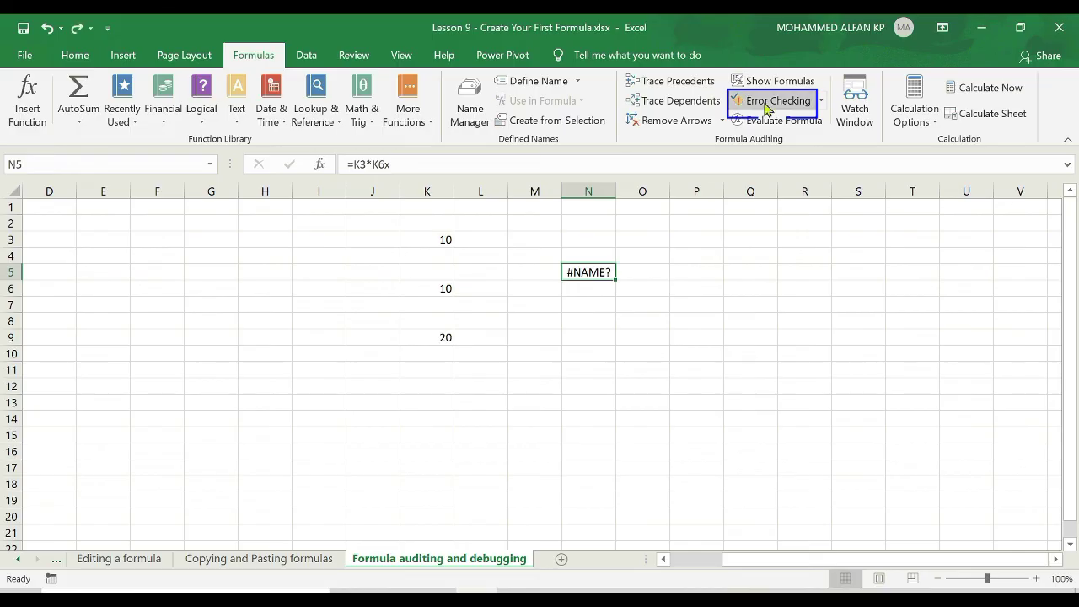
Run error checking again and correct the flagged formula in N5 to =K3*K6*K9 in the formula bar
click(778, 102)
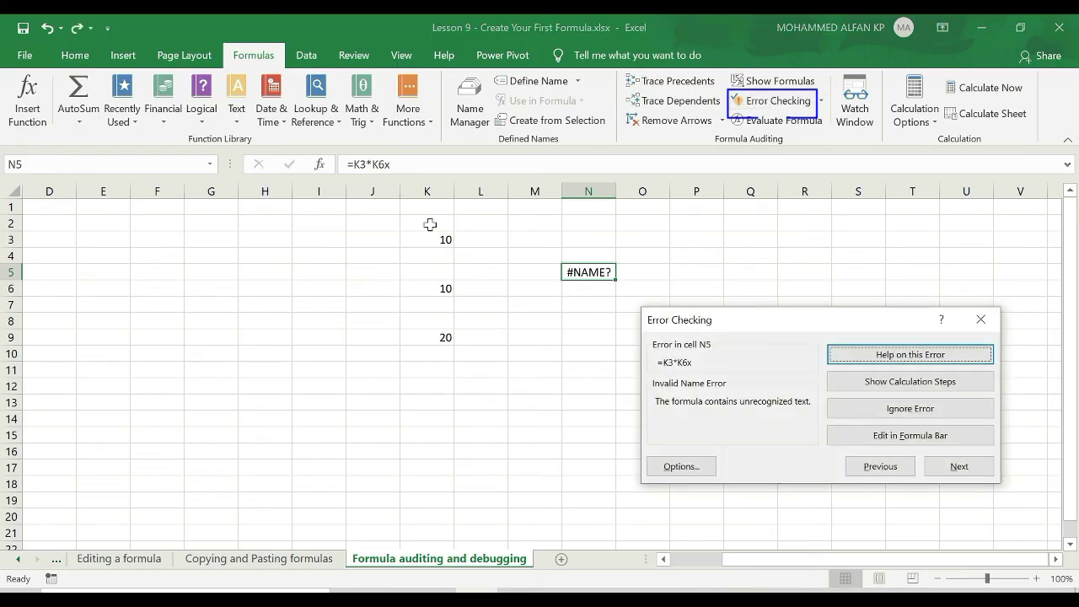
click(874, 436)
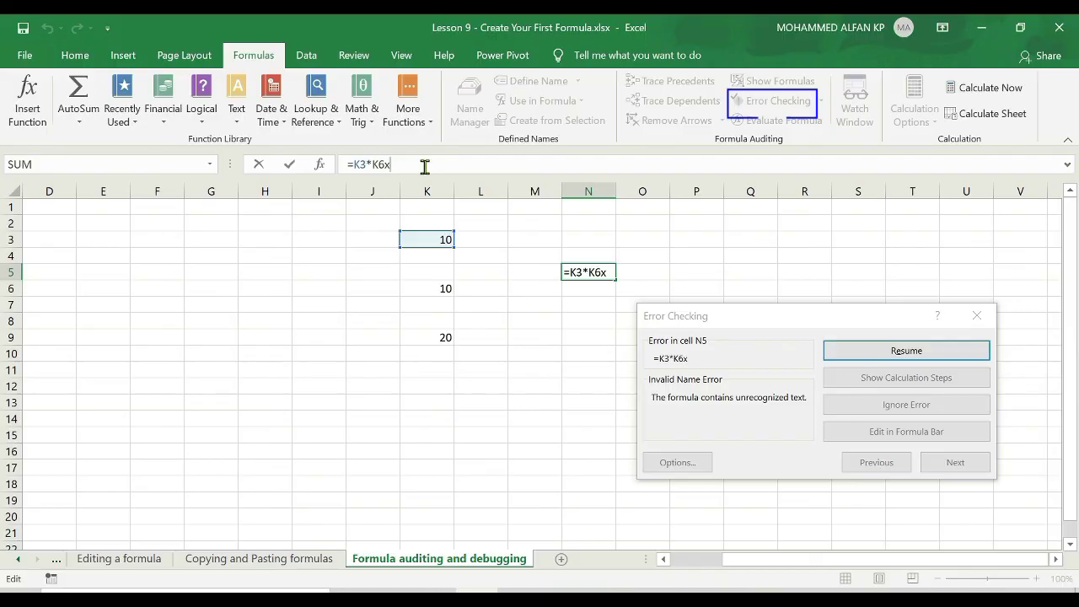
key(BackSpace)
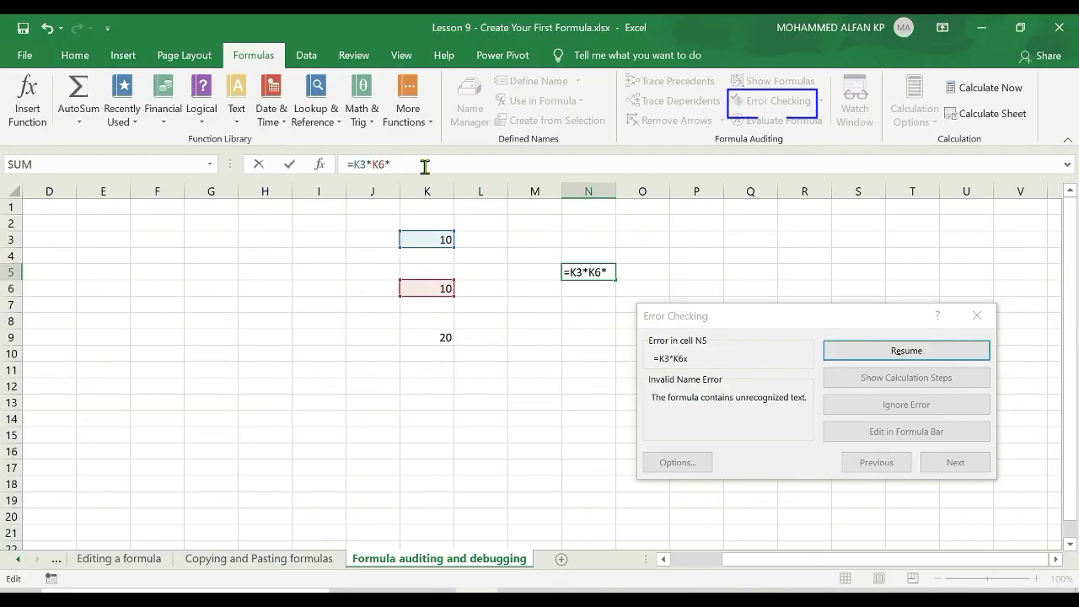
click(419, 337)
key(Return)
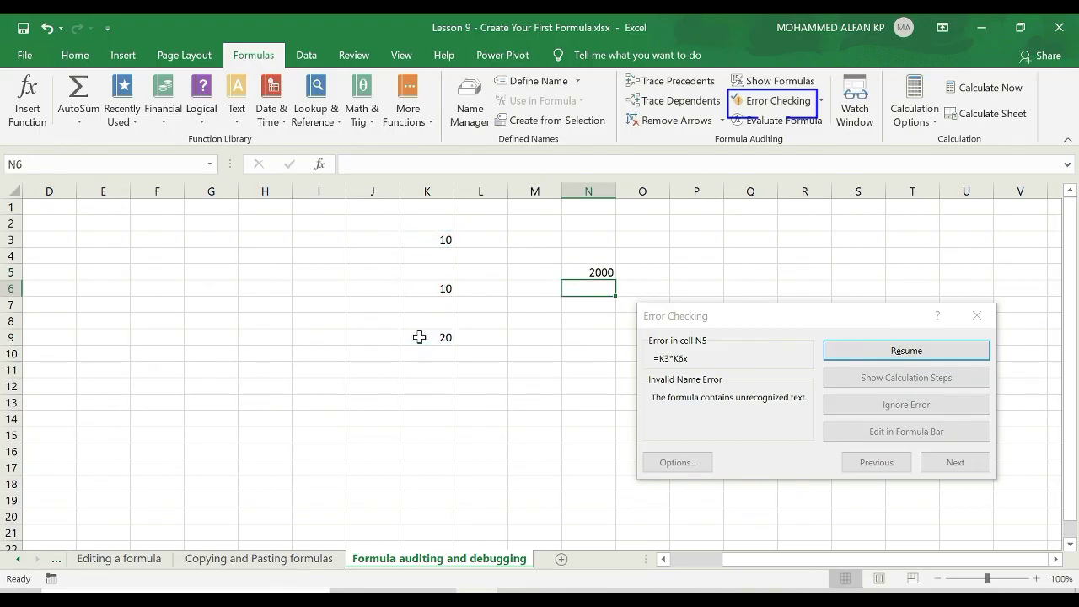
Close the paused error check, then recheck the sheet for errors with cell N5 selected and dismiss the completion notice
click(582, 269)
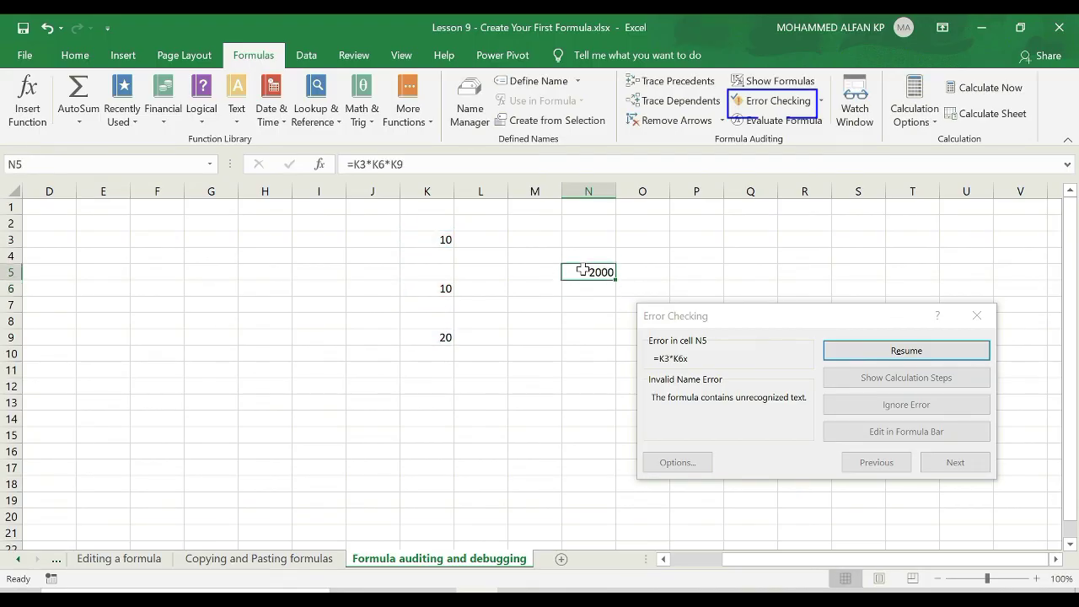
click(977, 315)
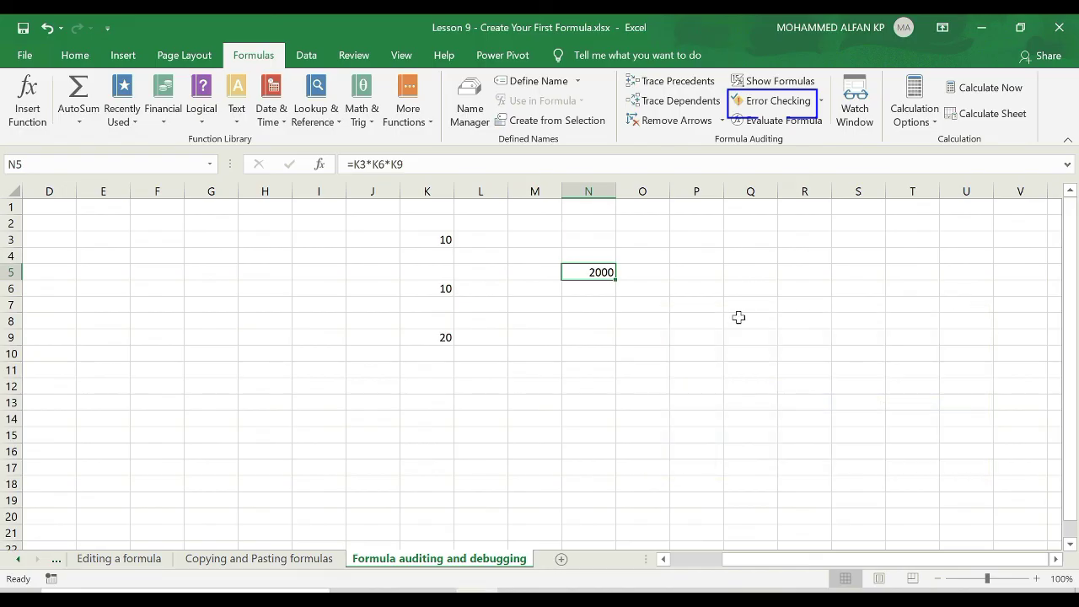
click(763, 103)
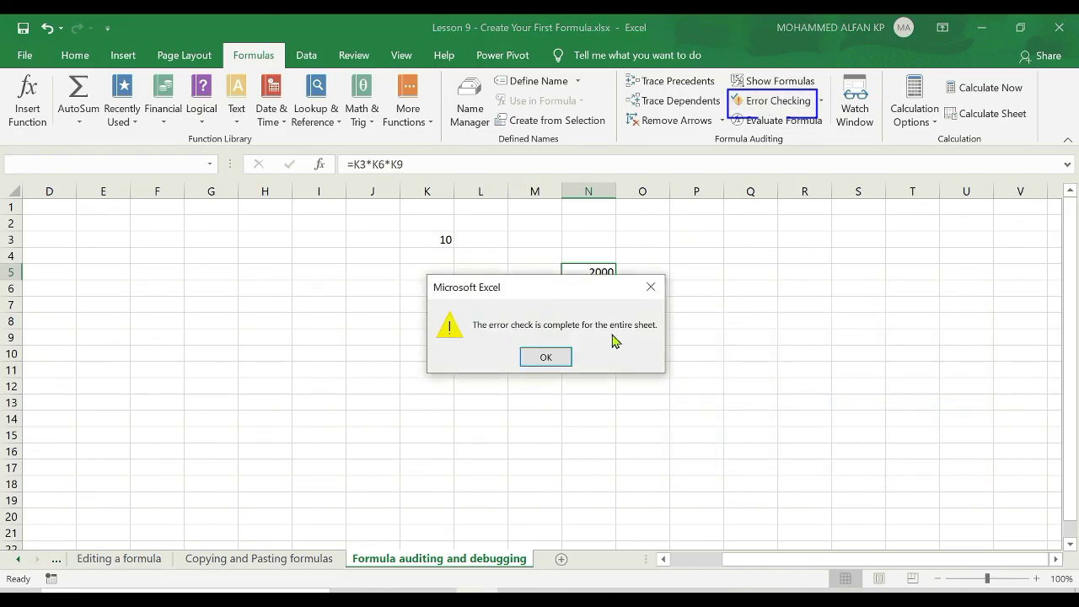
click(650, 290)
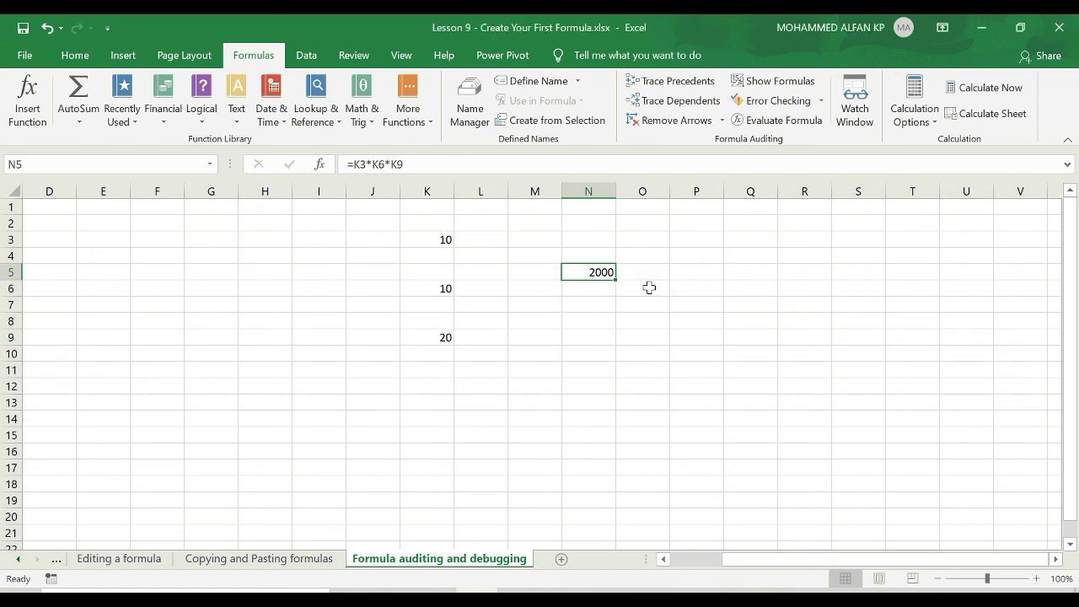